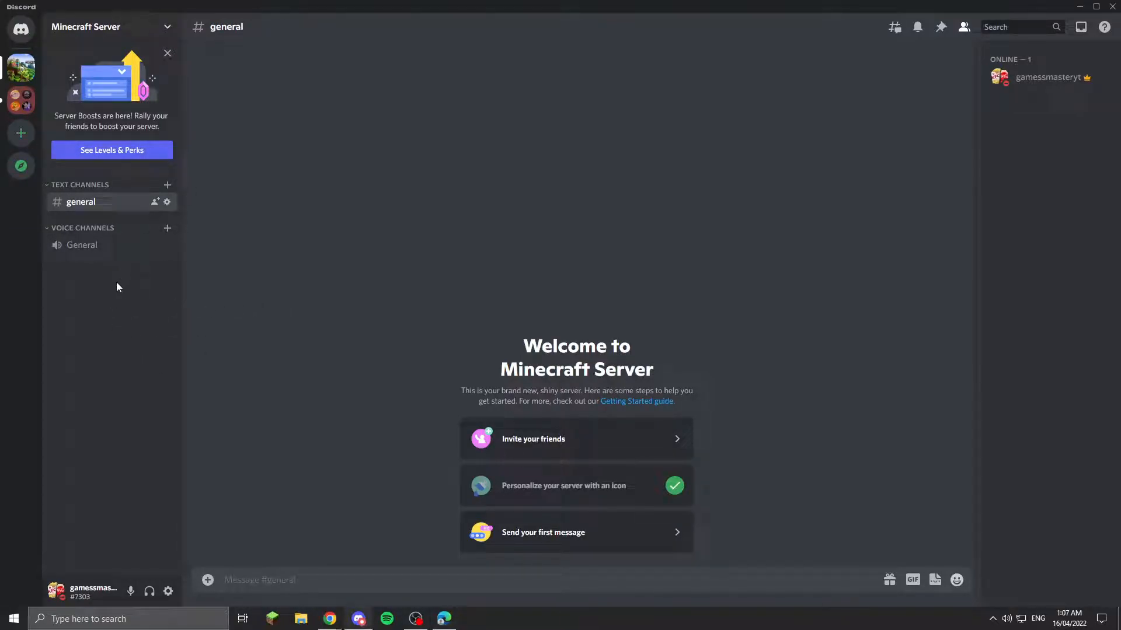
# Step: Create a category named Information and place it above the Text Channels category
pyautogui.rightClick(111, 360)
pyautogui.click(151, 418)
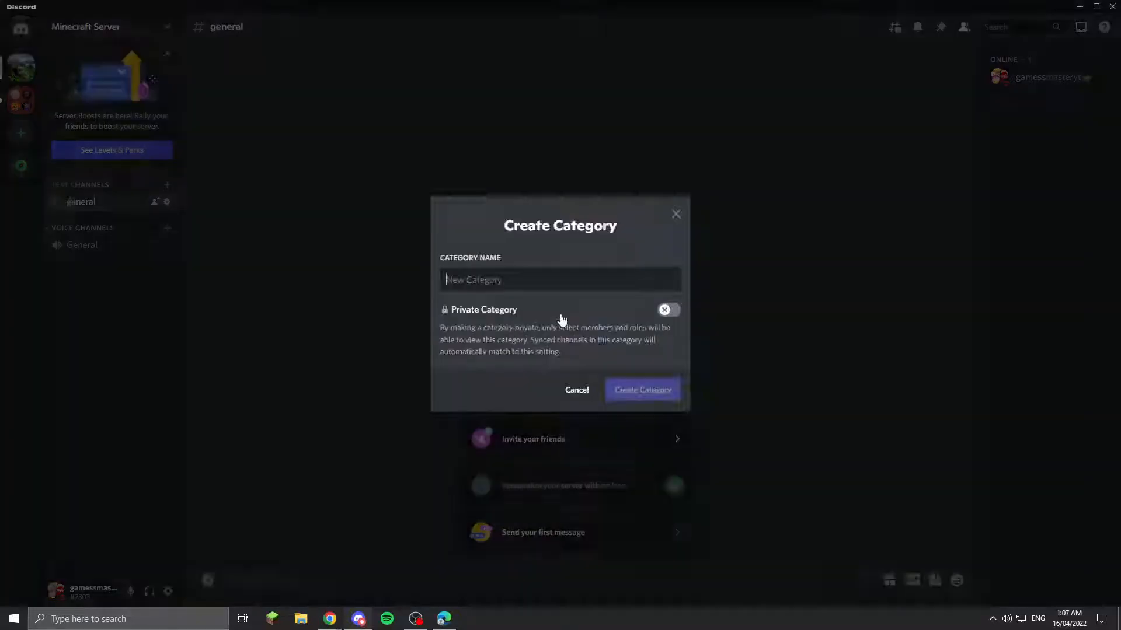
pyautogui.write('I')
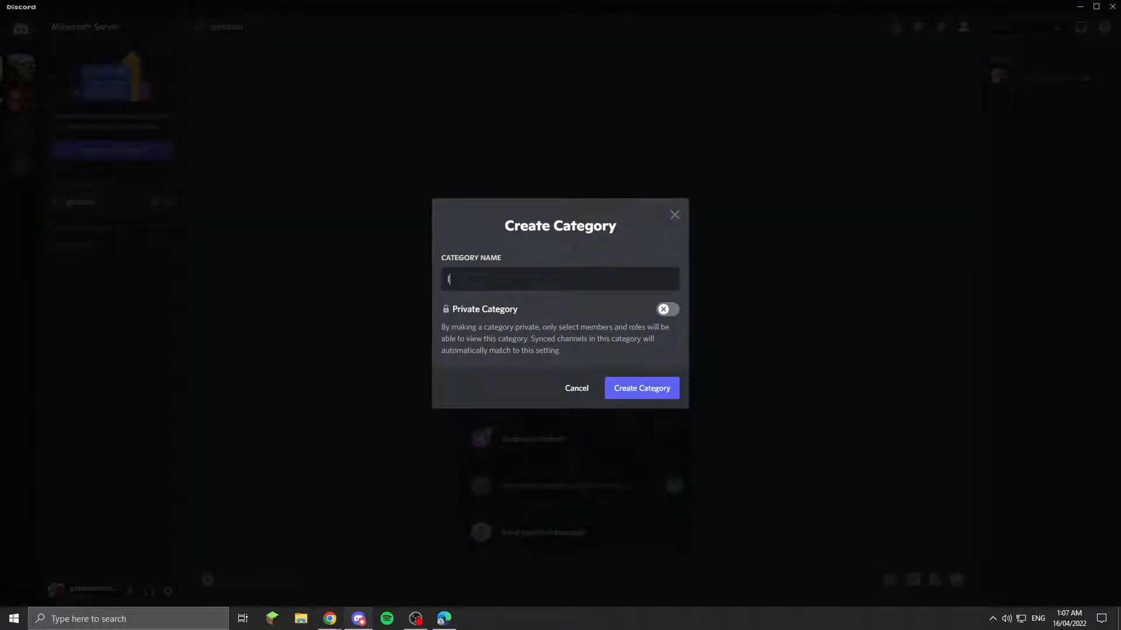
pyautogui.write('nfromation')
pyautogui.press('Return')
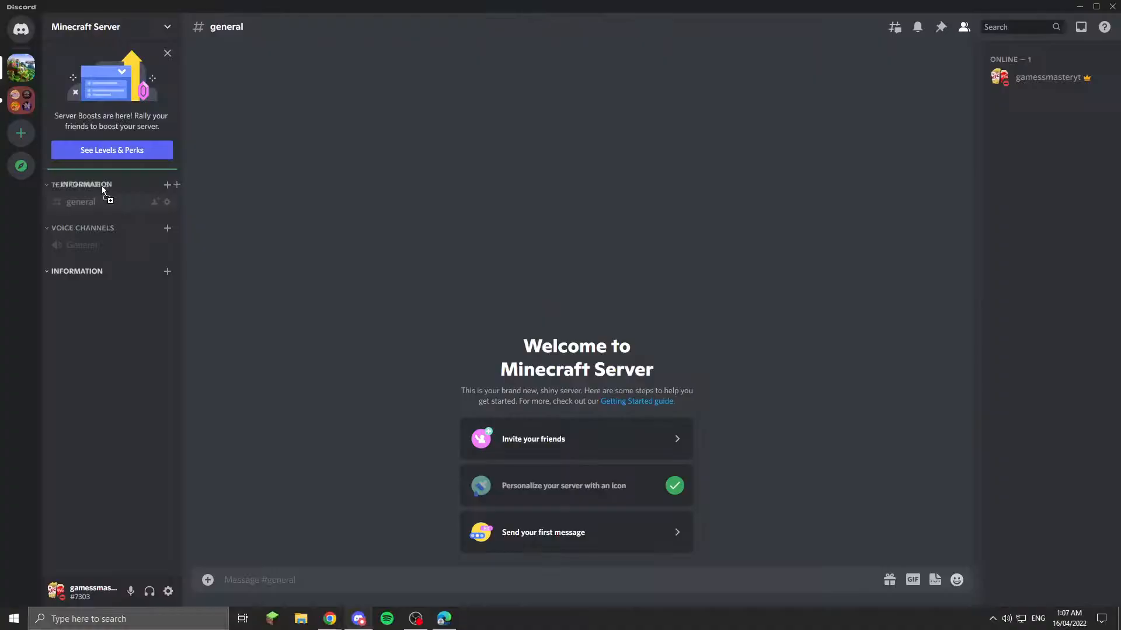
# Step: Create a second new category named Staff in the server
pyautogui.rightClick(129, 345)
pyautogui.click(149, 378)
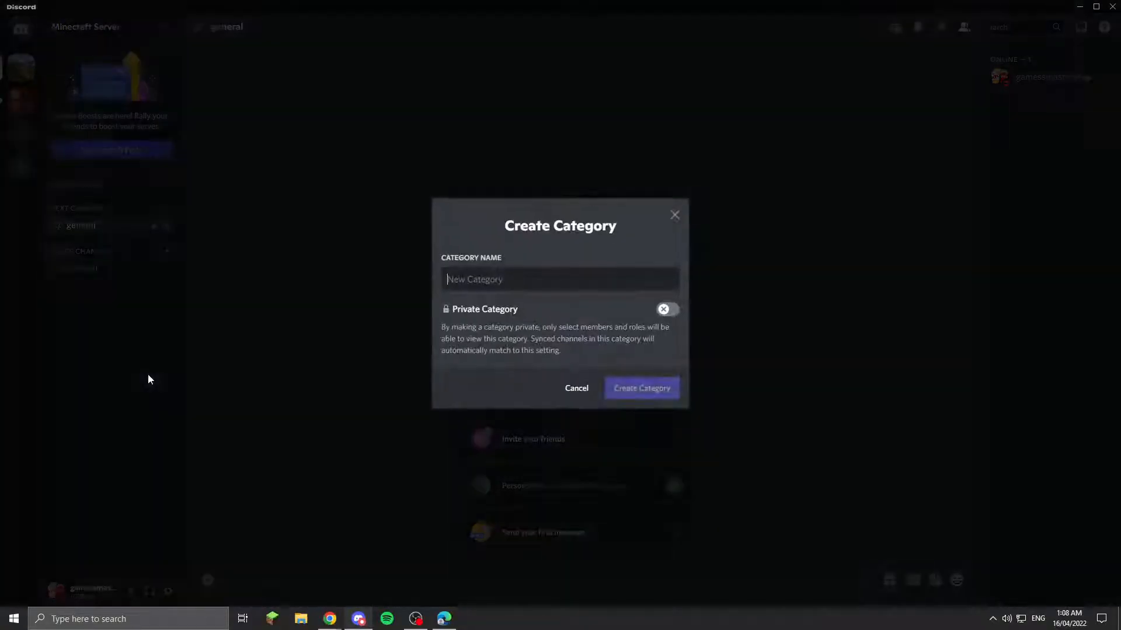
pyautogui.write('Staff')
pyautogui.click(647, 392)
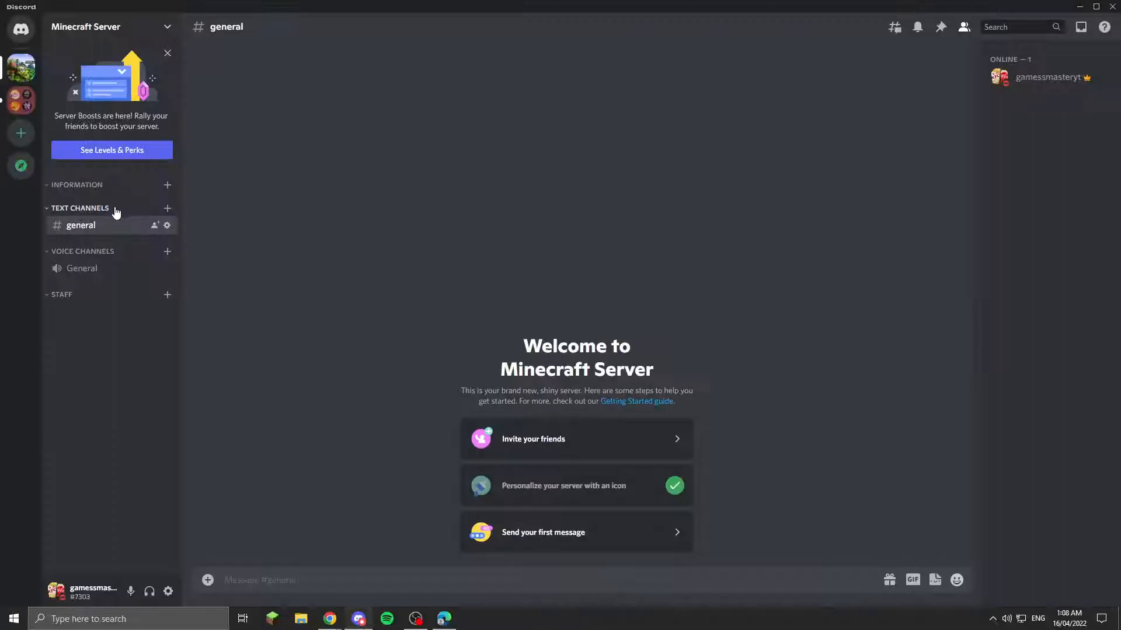
# Step: Rename the Text Channels category to Chats and save the change
pyautogui.rightClick(109, 209)
pyautogui.click(143, 338)
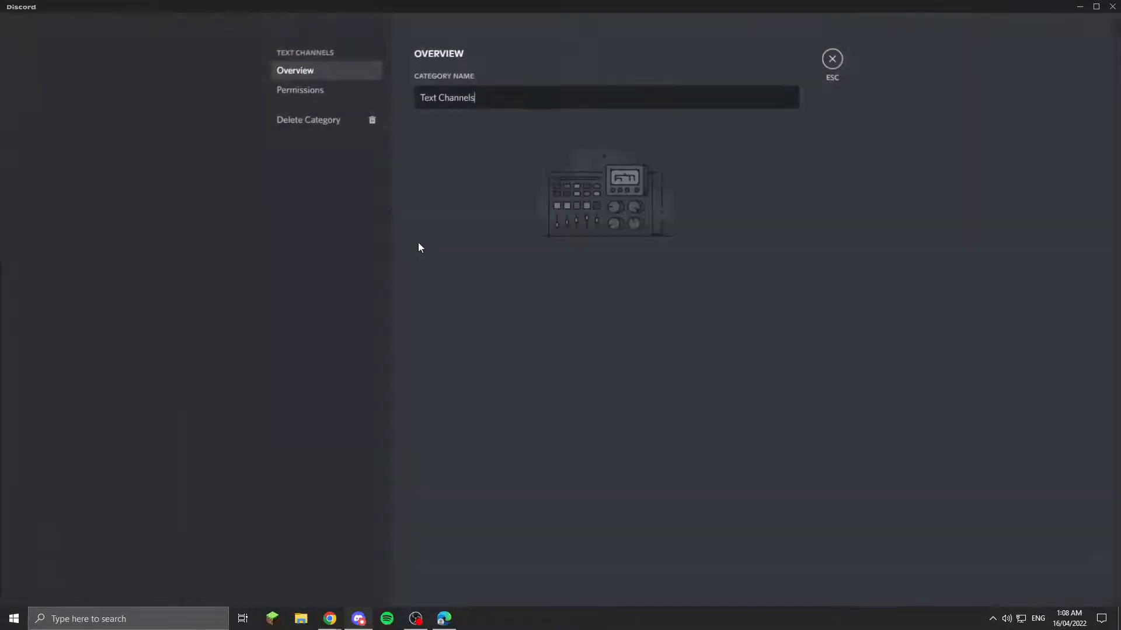
pyautogui.tripleClick(498, 98)
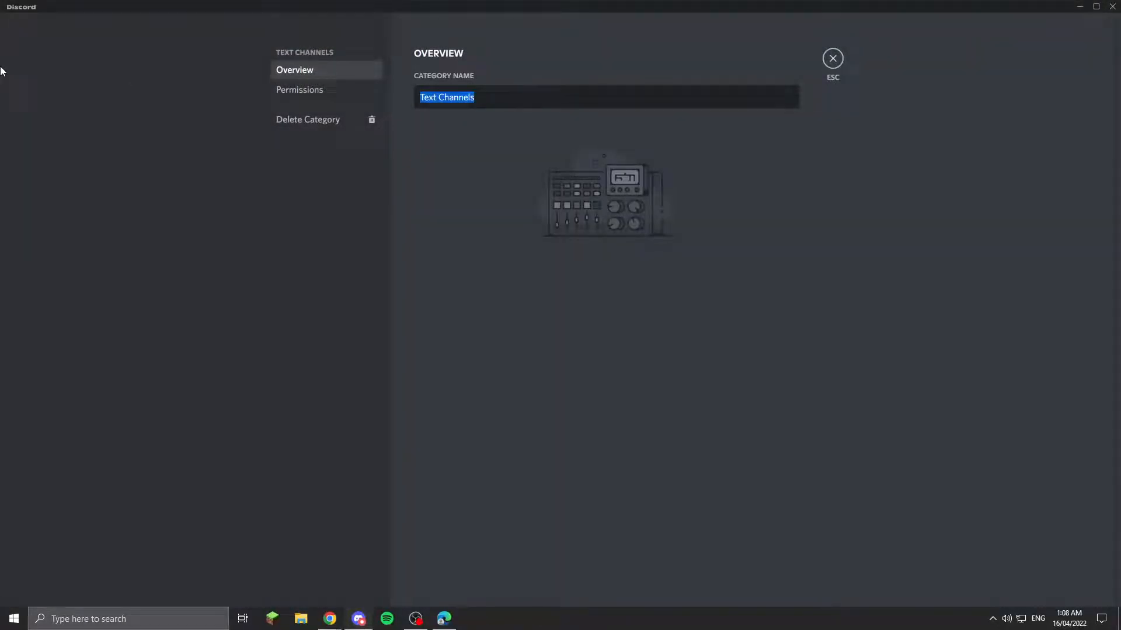
pyautogui.write('Chats')
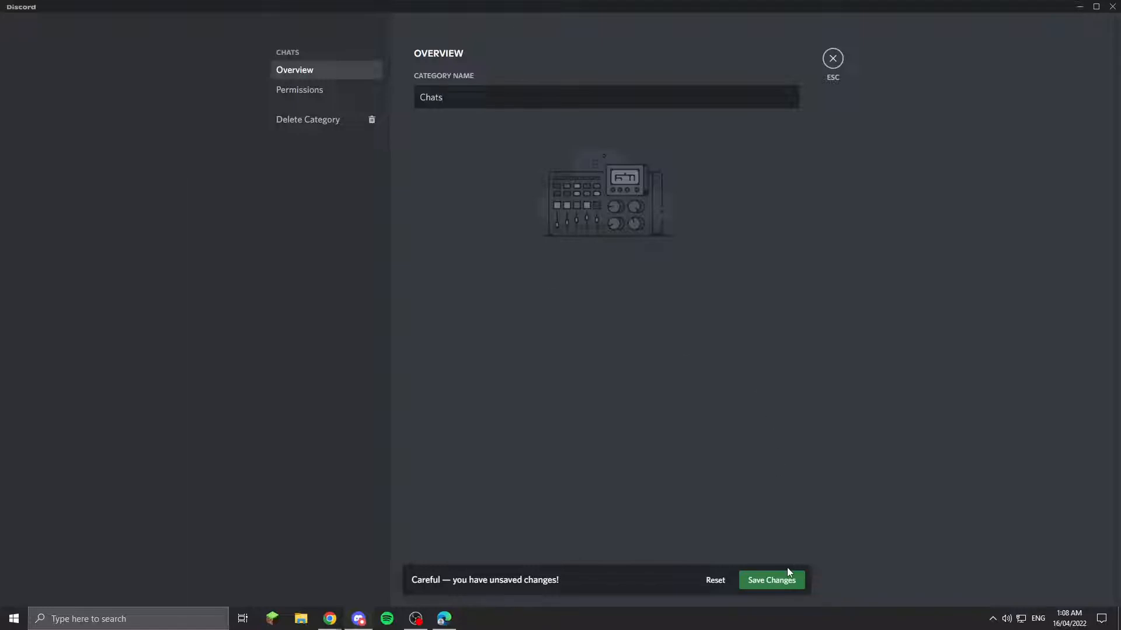
pyautogui.click(788, 574)
pyautogui.click(832, 58)
# Step: Rename the Voice Channels category to VC and save the change
pyautogui.rightClick(82, 251)
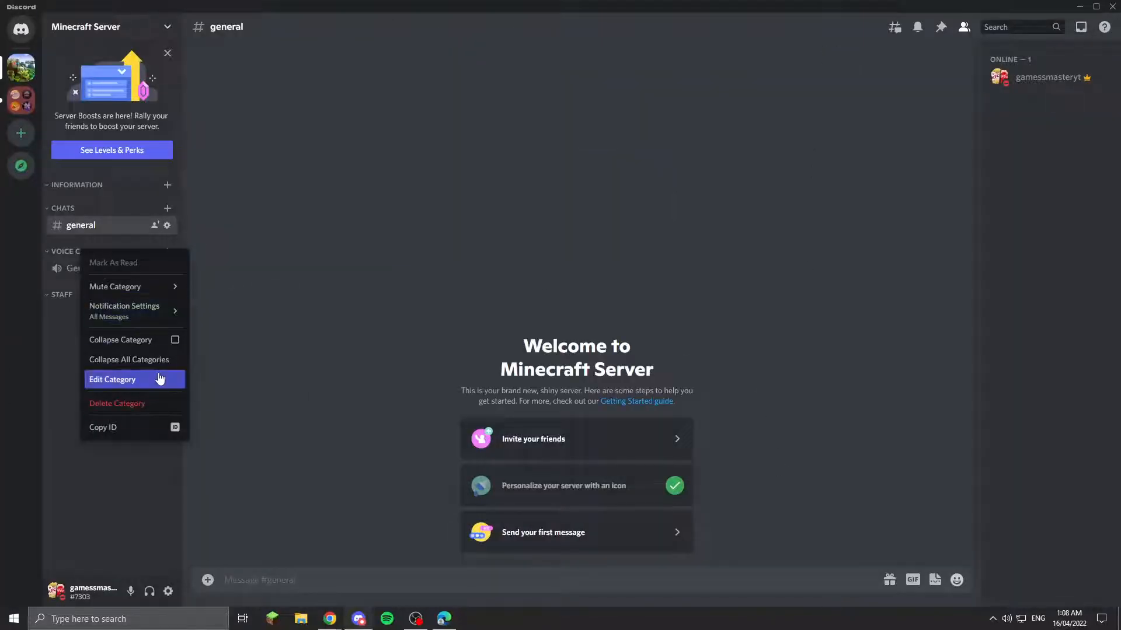
pyautogui.click(159, 380)
pyautogui.moveTo(505, 109); pyautogui.dragTo(1, 71)
pyautogui.write('V')
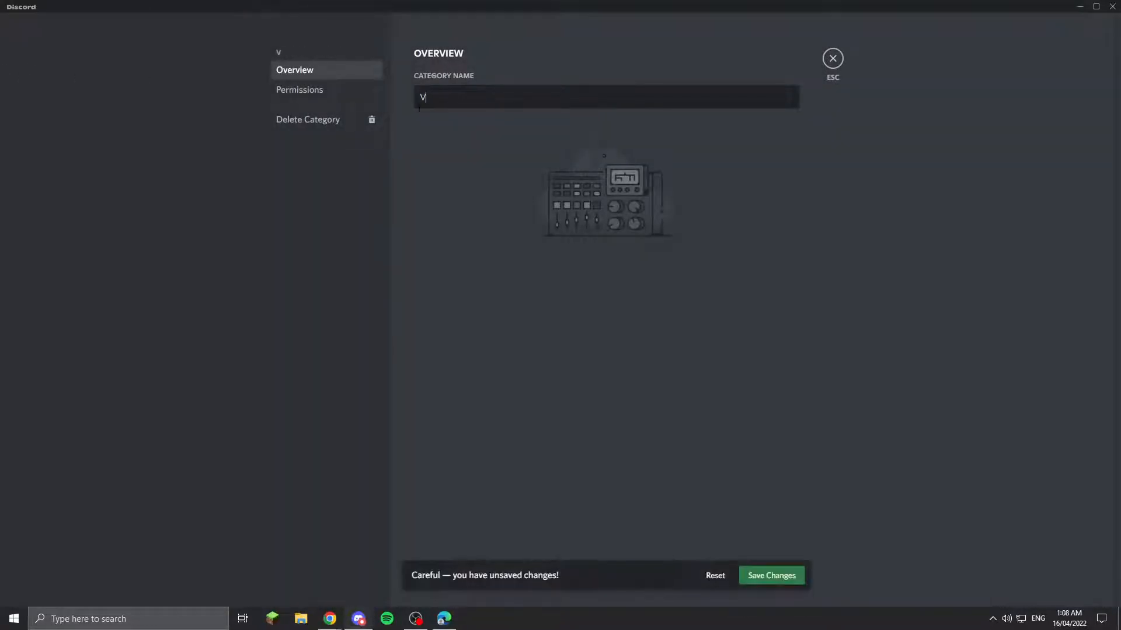
pyautogui.write('C')
pyautogui.click(785, 577)
pyautogui.press('Escape')
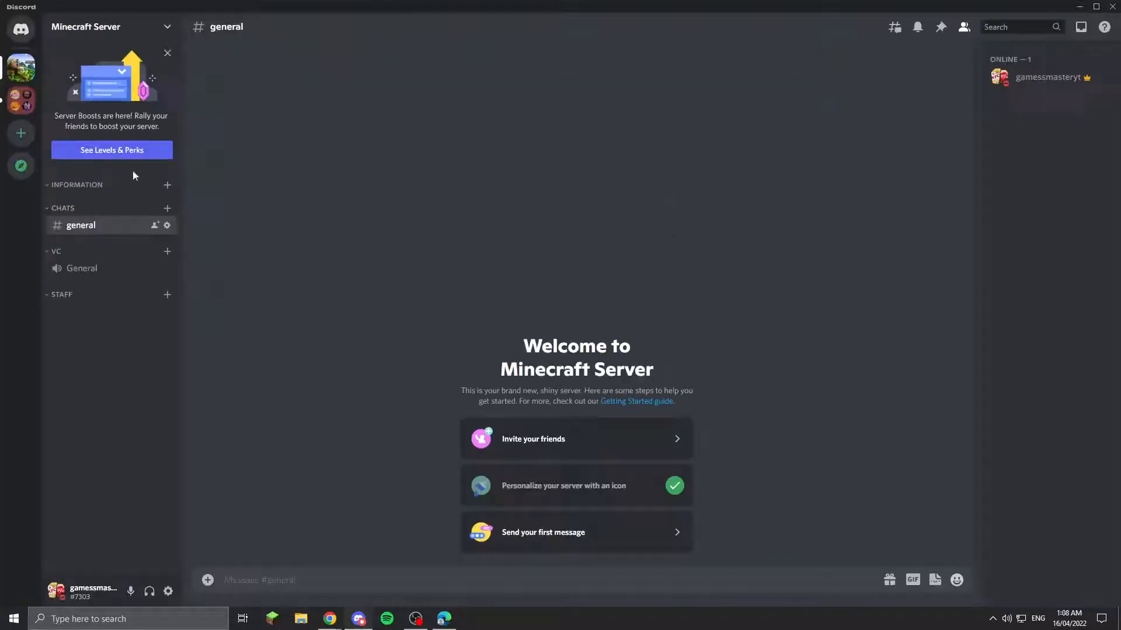
# Step: Create a text channel named server-rules in the Information category
pyautogui.click(167, 185)
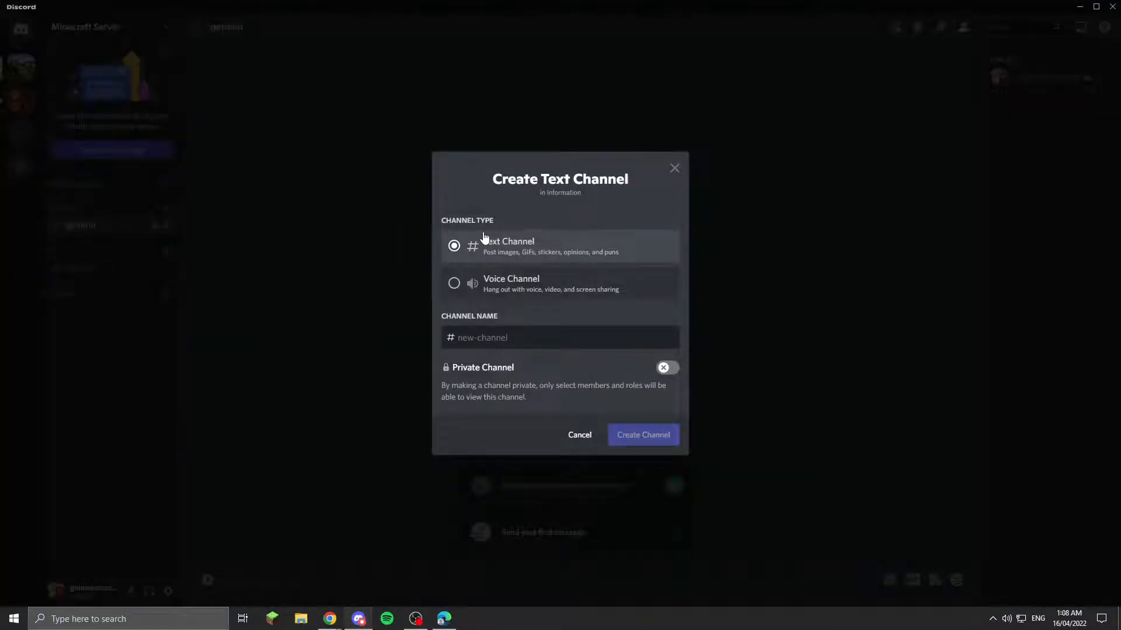
pyautogui.write('server')
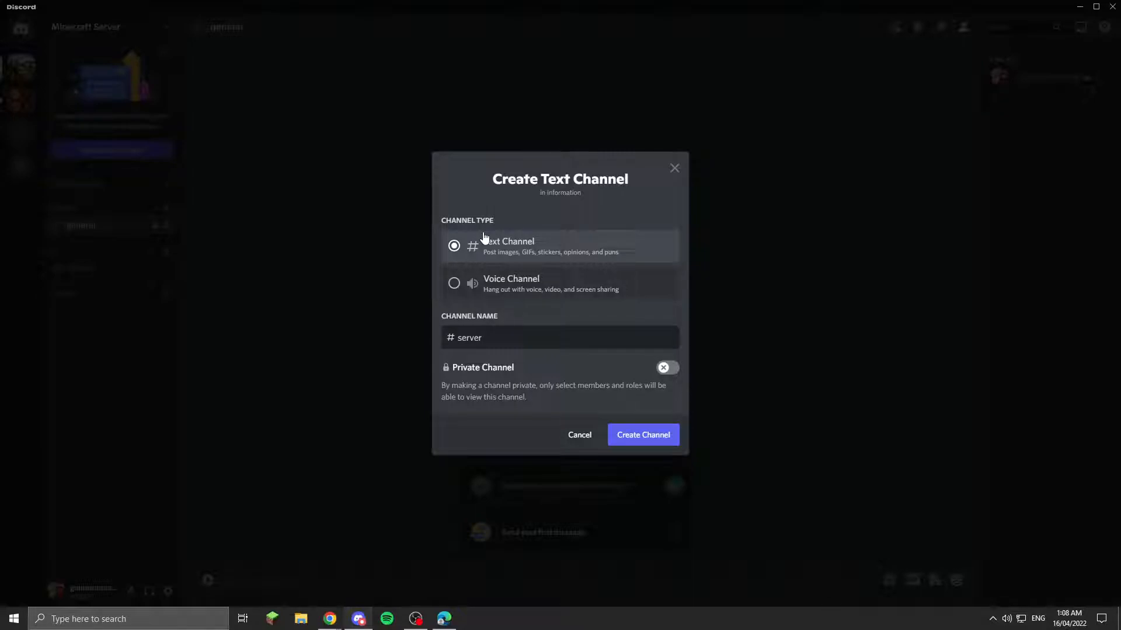
pyautogui.write('-upd')
pyautogui.press('BackSpace')
pyautogui.press('BackSpace')
pyautogui.press('BackSpace')
pyautogui.write('rules')
pyautogui.press('Return')
# Step: Create a text channel named announcements in the Information category
pyautogui.click(165, 185)
pyautogui.write('announc')
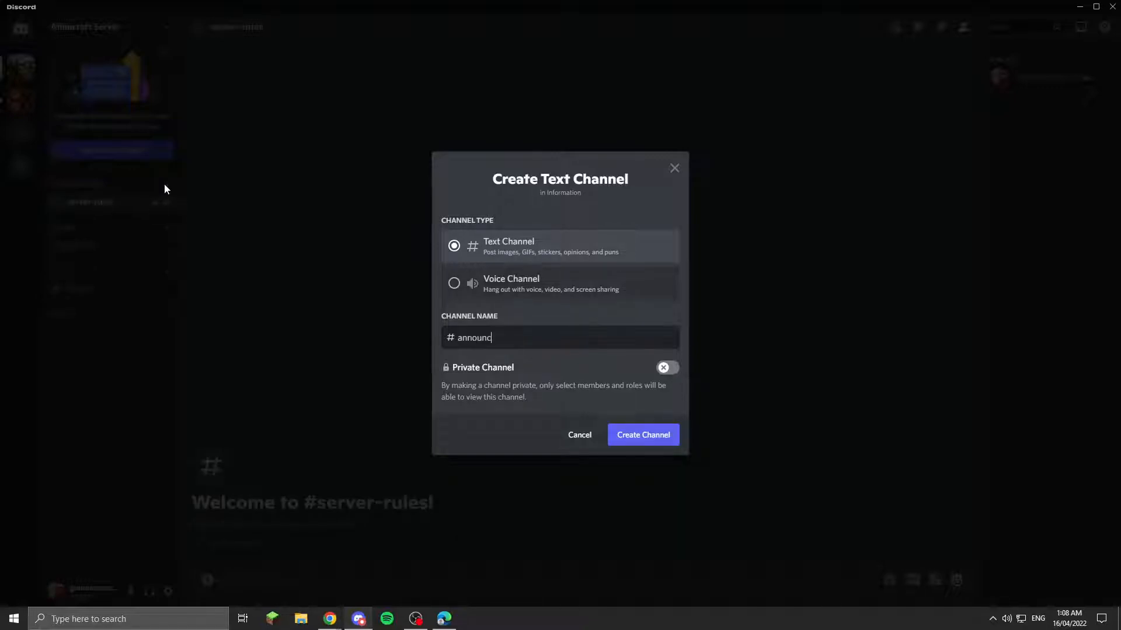
pyautogui.write('ements')
pyautogui.press('Return')
# Step: Add two more text channels to the Information category, named welcome-and-goodbye and giveway
pyautogui.click(168, 188)
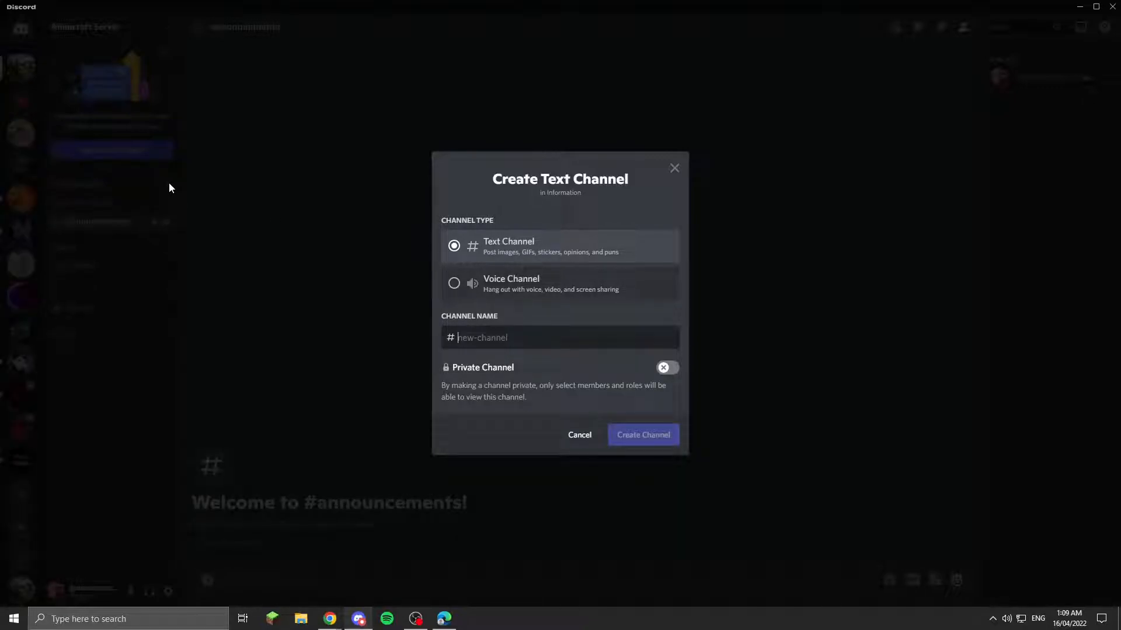
pyautogui.write('wel')
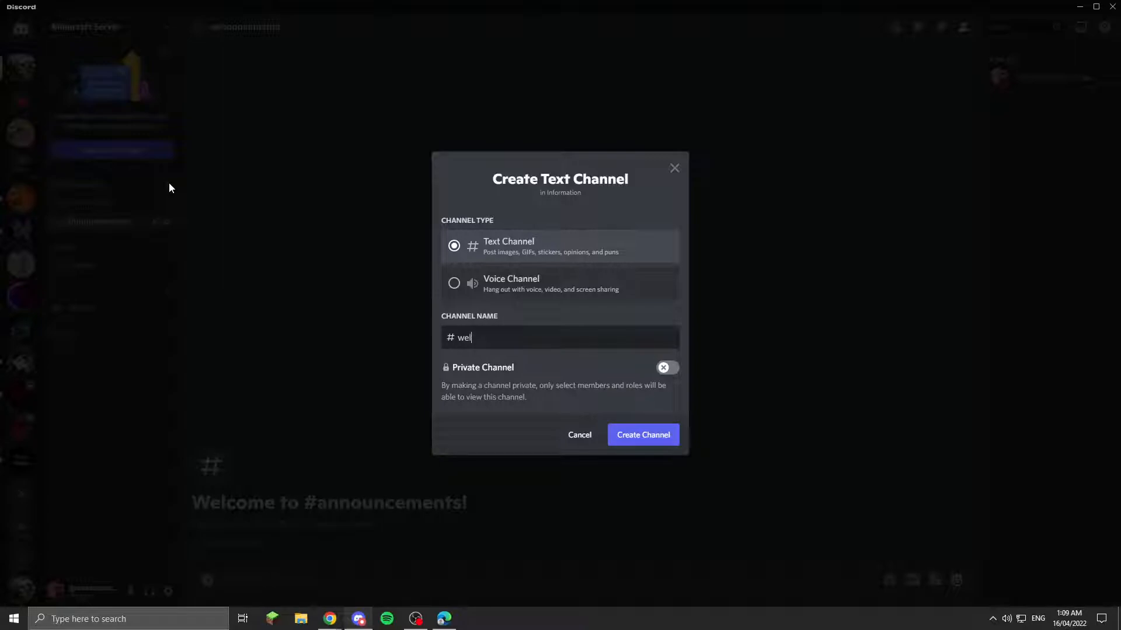
pyautogui.write('comeandgoodbye')
pyautogui.press('Return')
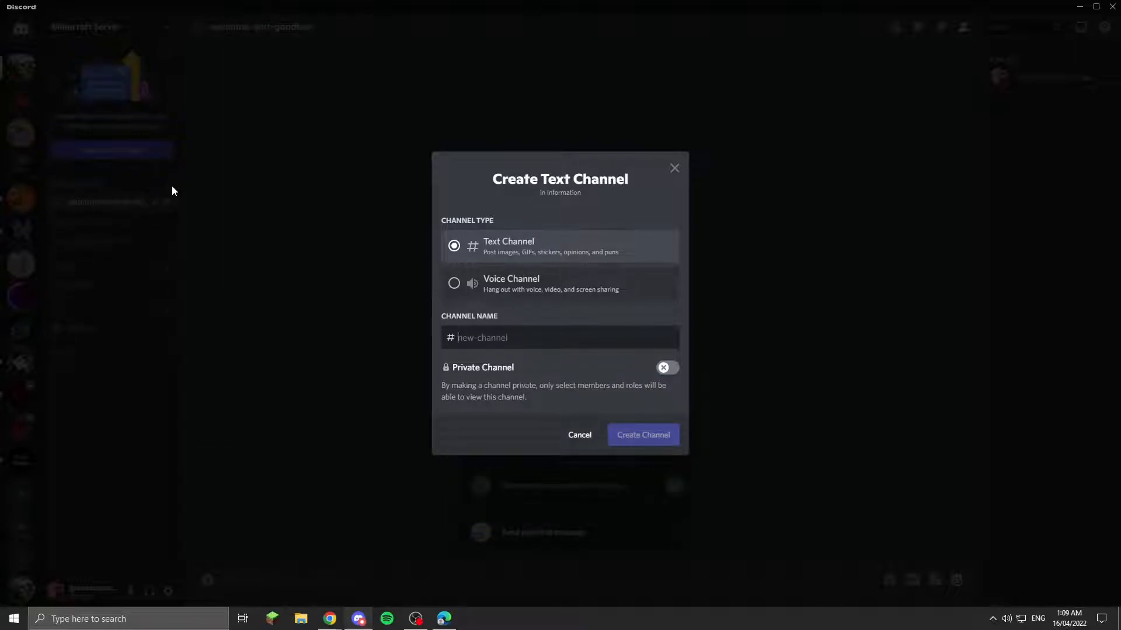
pyautogui.write('giveway')
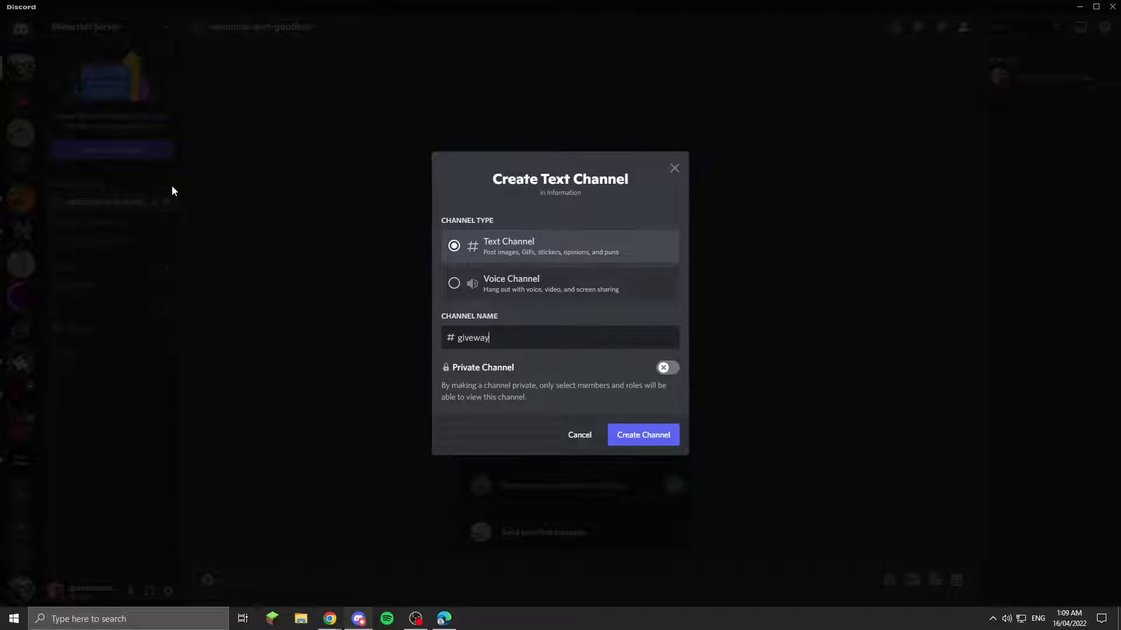
pyautogui.click(651, 438)
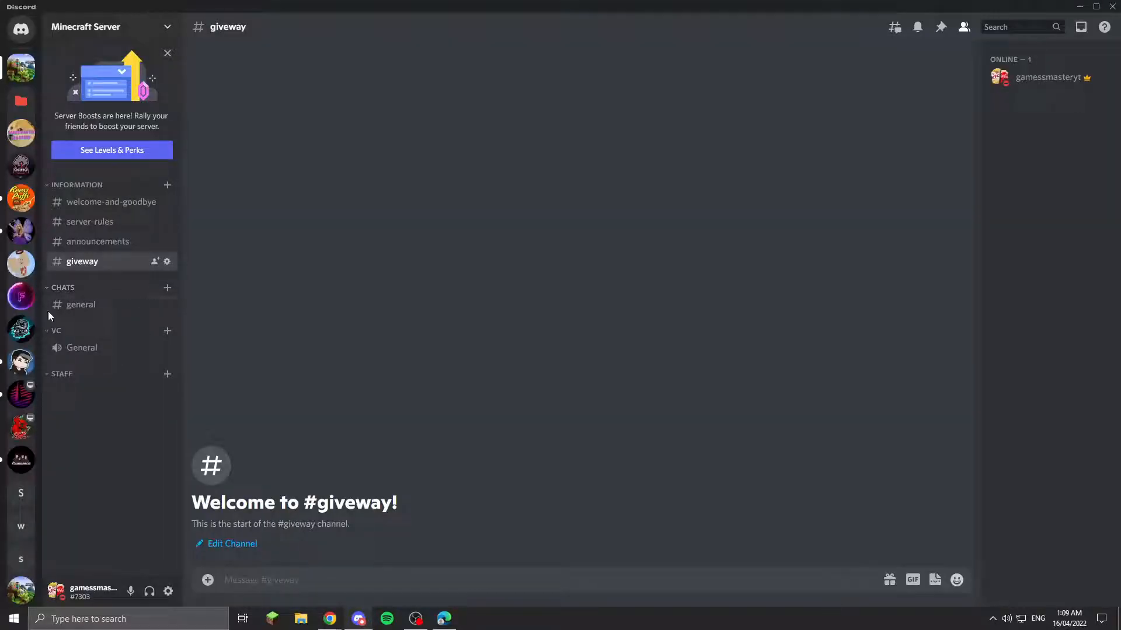
# Step: Create a text channel named clips in the Chats category
pyautogui.click(167, 288)
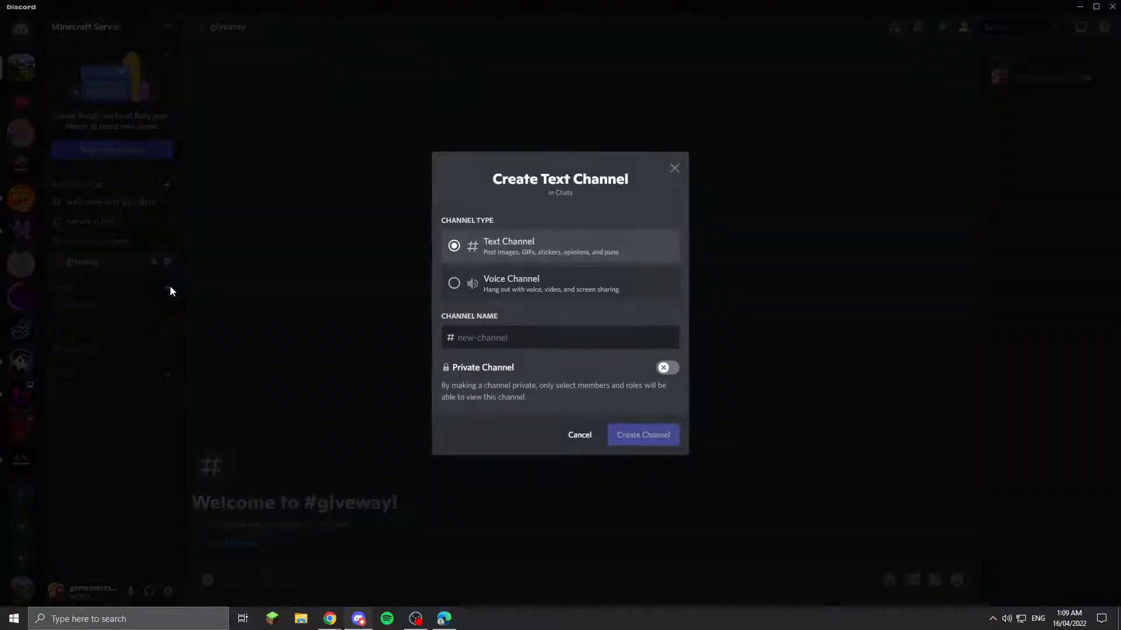
pyautogui.write('clips')
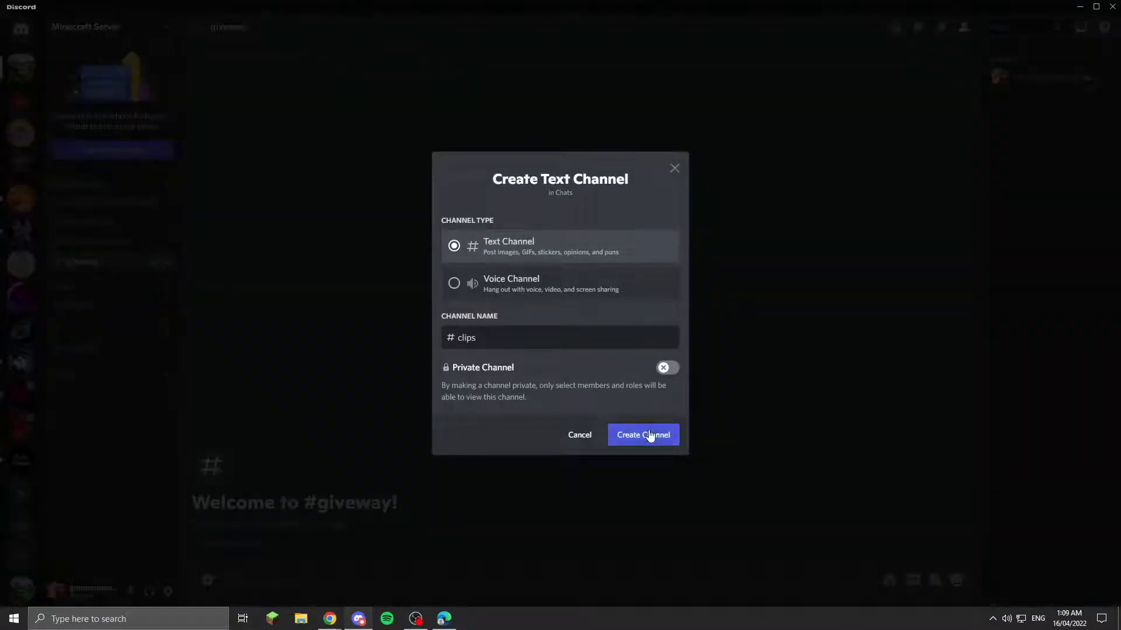
pyautogui.press('Return')
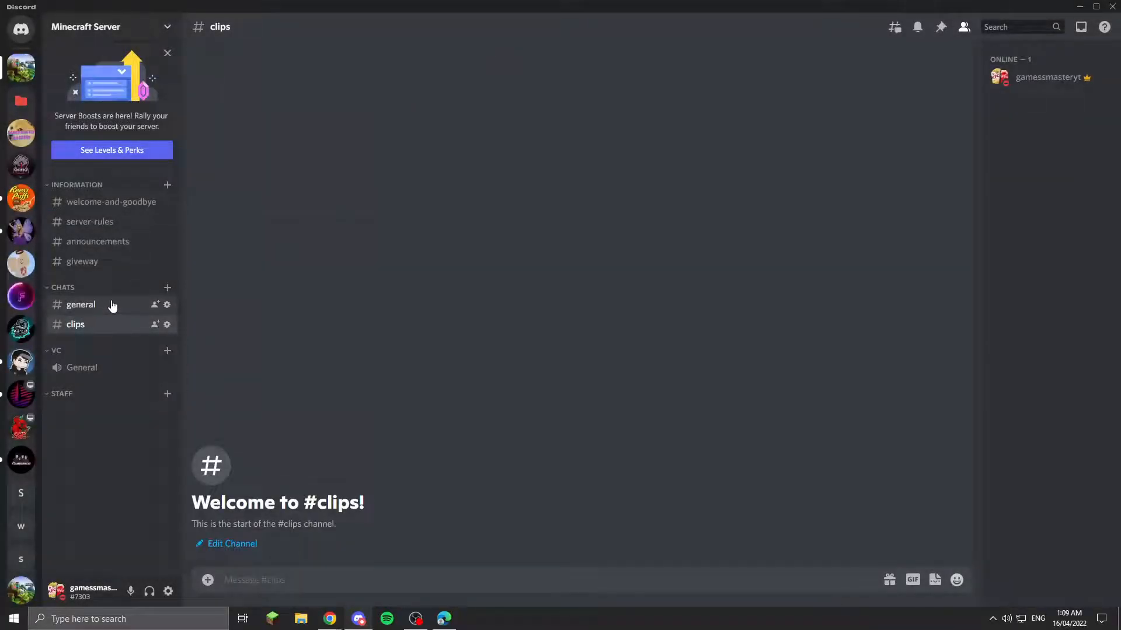
# Step: Set up voice channels MC VC 1 and MC VC 2 in the VC category by adding one and renaming General
pyautogui.click(175, 351)
pyautogui.click(167, 350)
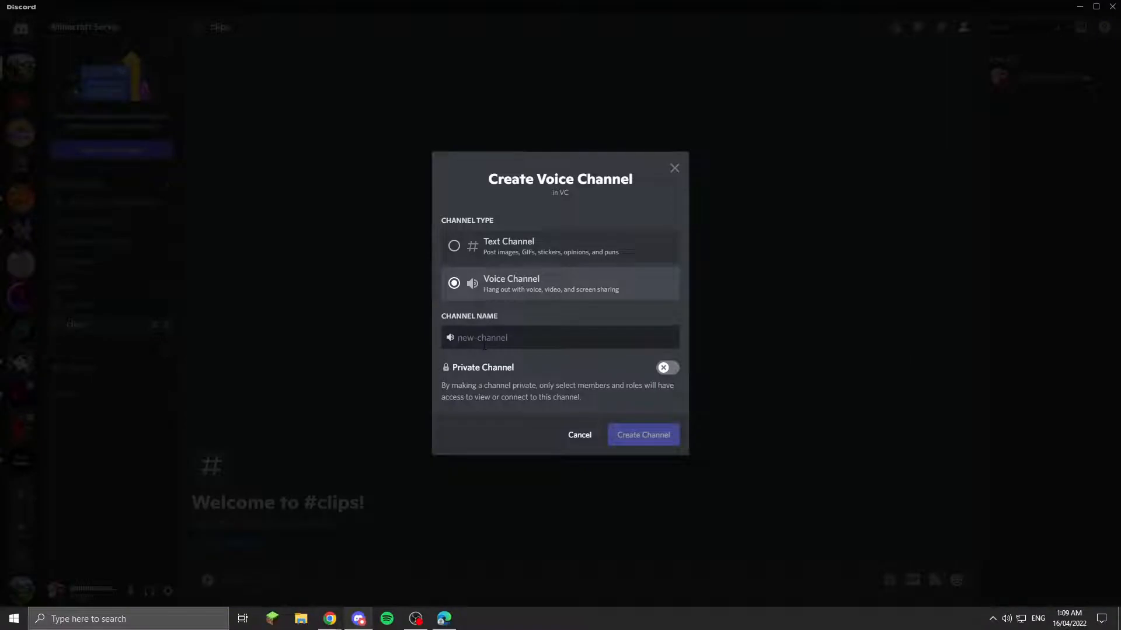
pyautogui.write('MC VC')
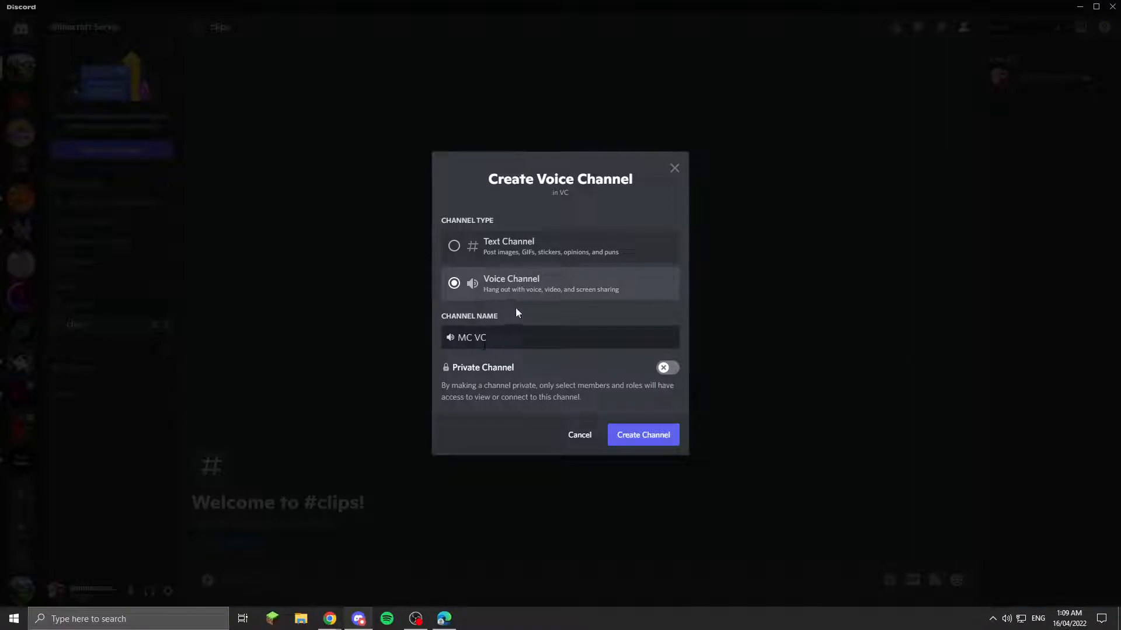
pyautogui.hotkey('ctrl', 'a')
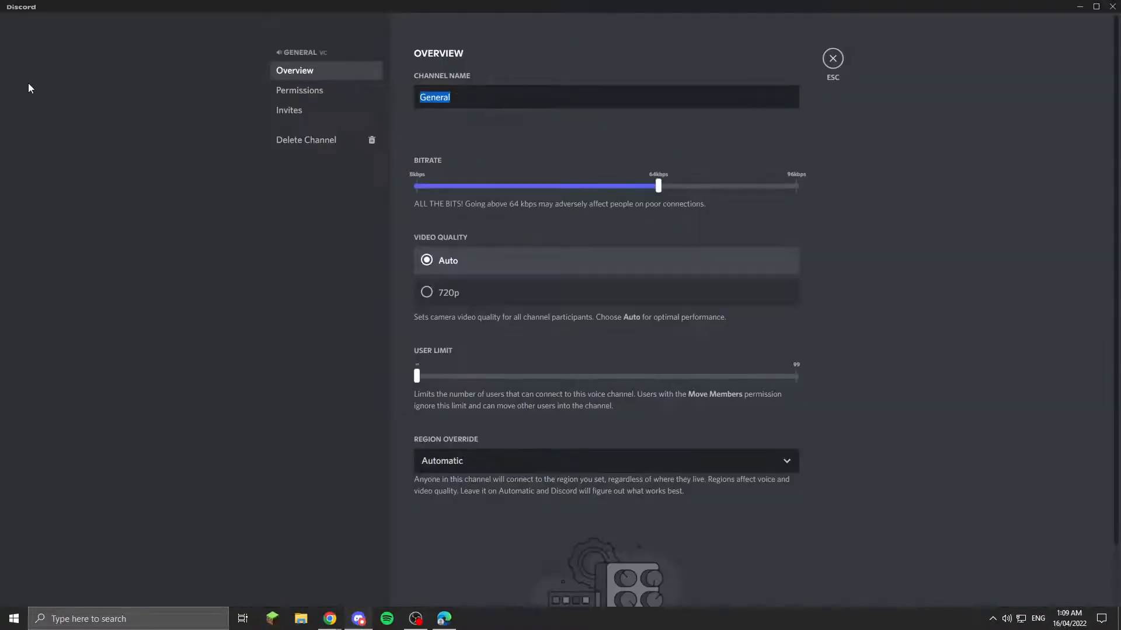
pyautogui.write('MC VC 2')
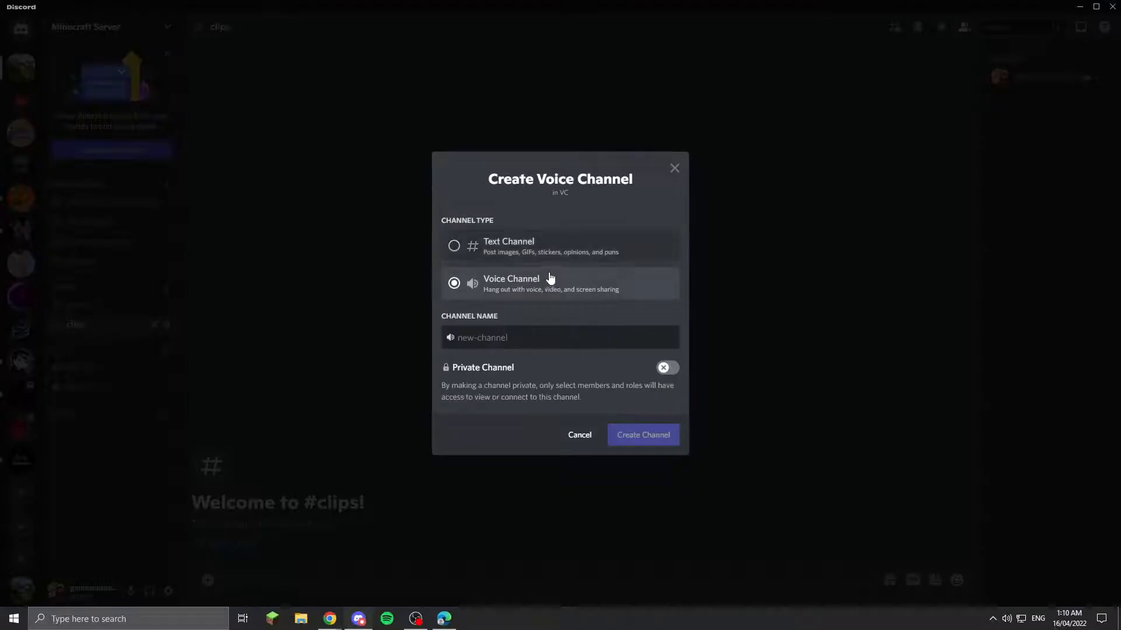
# Step: Create a voice channel named MC VC 3 in the VC category
pyautogui.write('MC V')
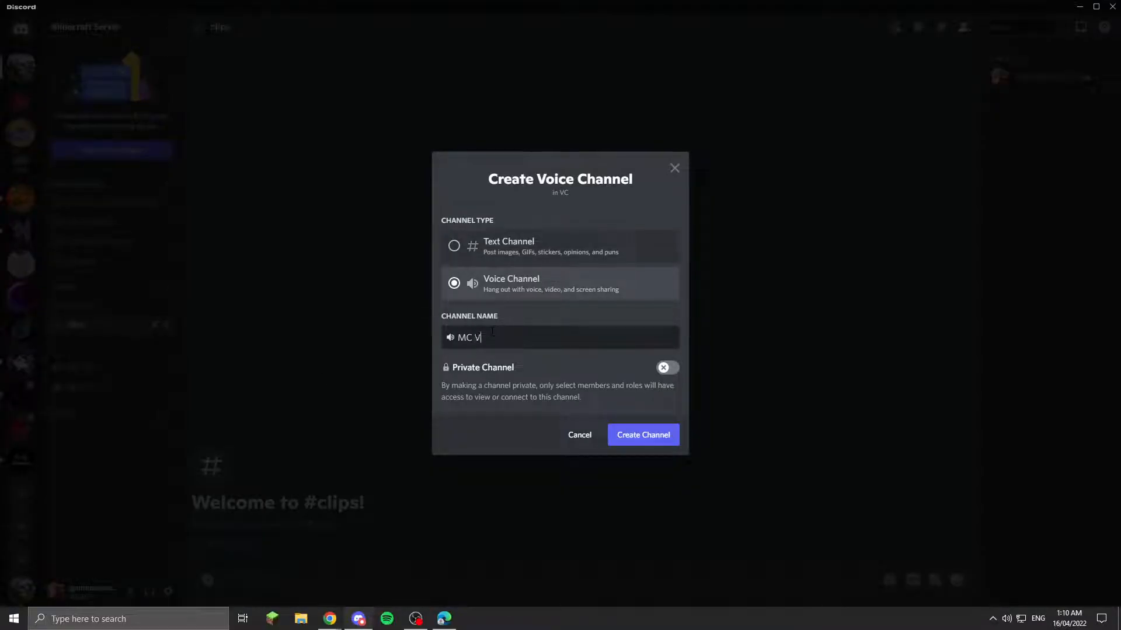
pyautogui.write('C 3')
pyautogui.press('Return')
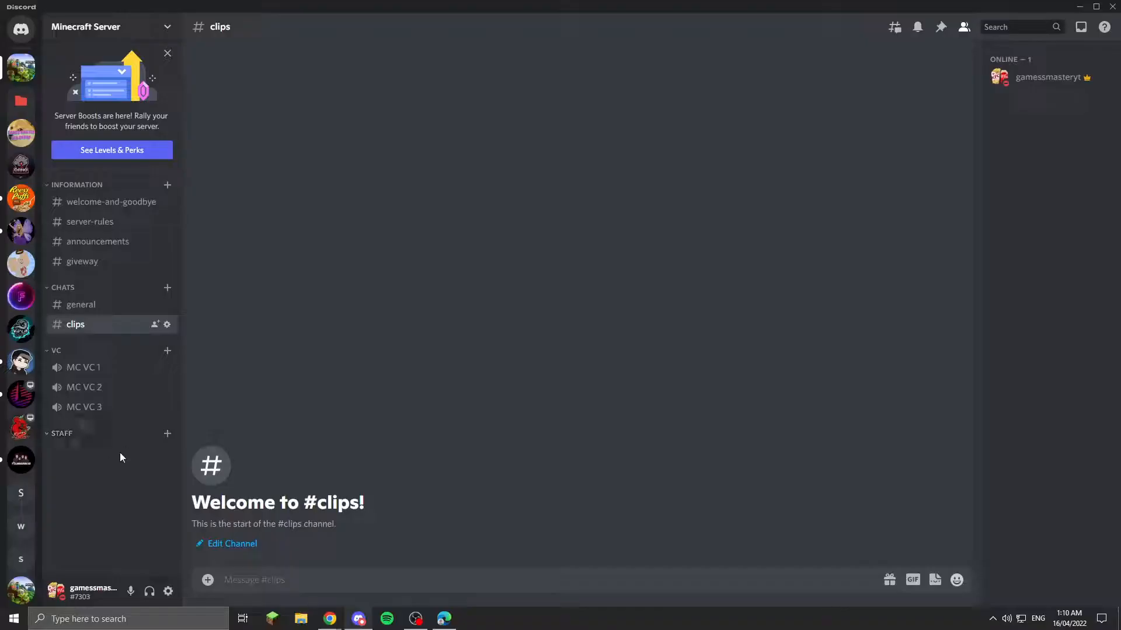
# Step: Create a text channel named mod-logs in the Staff category
pyautogui.click(167, 435)
pyautogui.write('mod-')
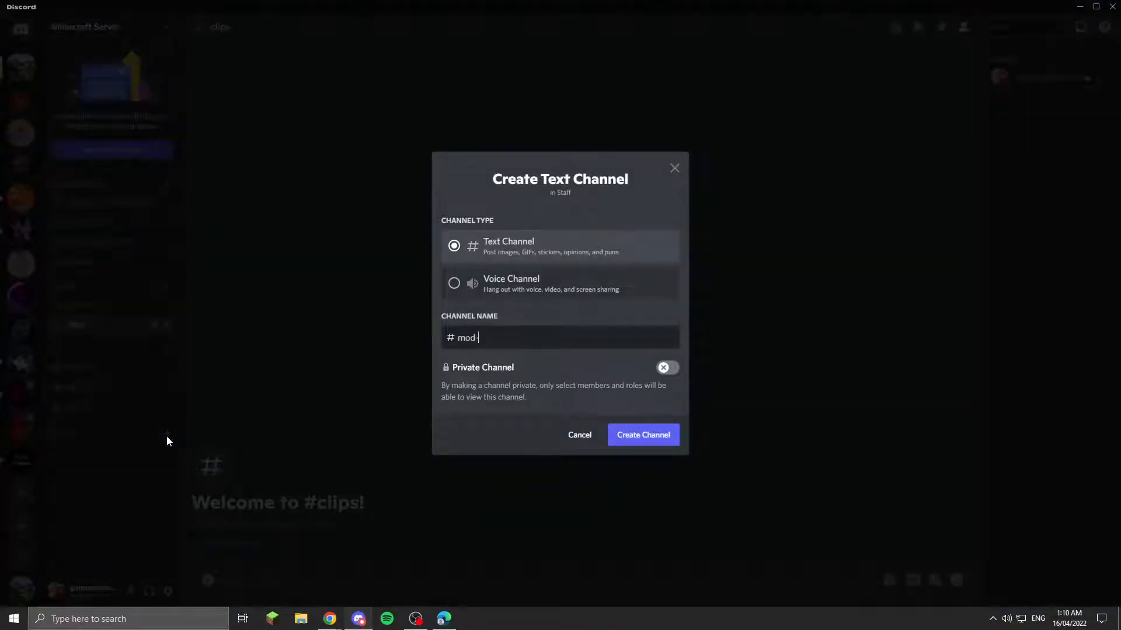
pyautogui.write('logs')
pyautogui.press('Return')
# Step: Create a text channel named staff-chat in the Staff category
pyautogui.click(165, 428)
pyautogui.write('staff')
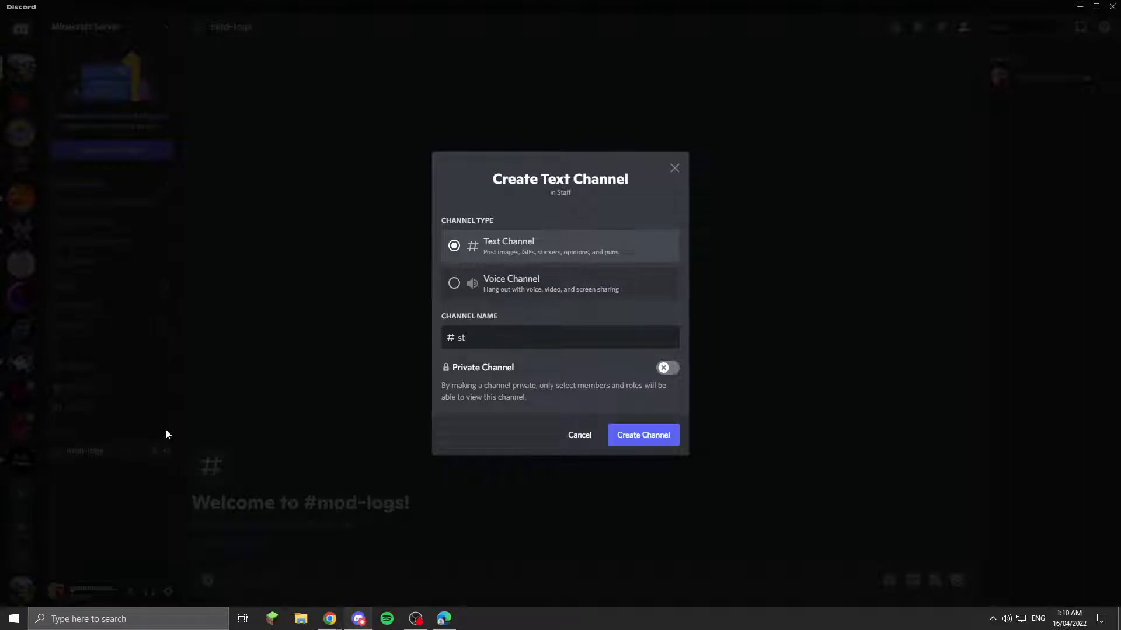
pyautogui.write('-chat')
# Step: Create a voice channel named staff vc in the Staff category
pyautogui.click(485, 293)
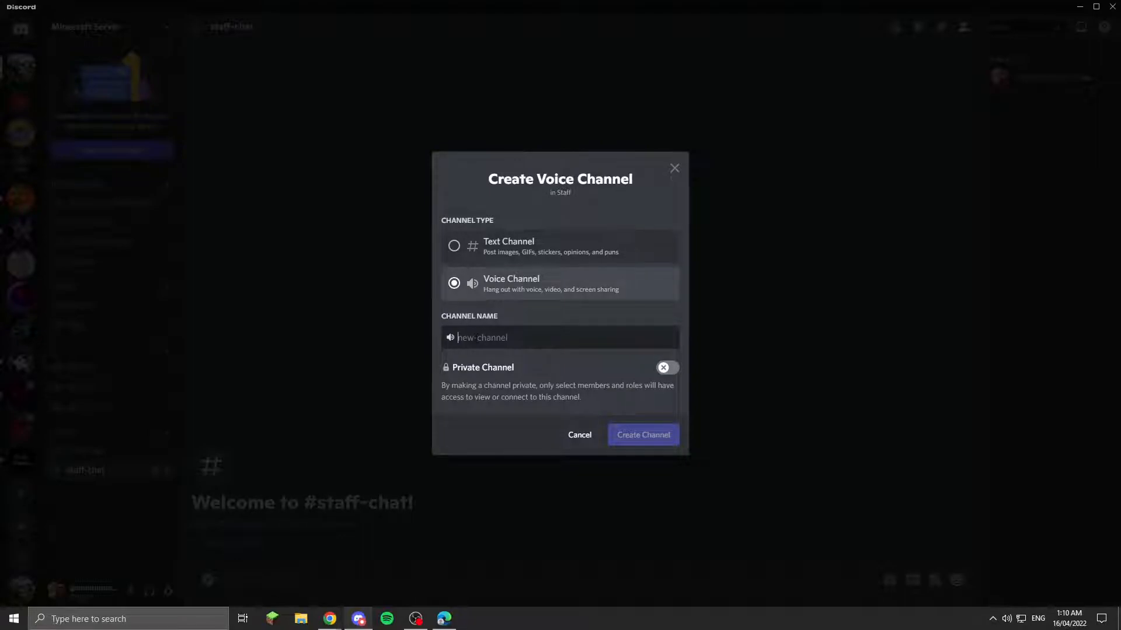
pyautogui.write('staff')
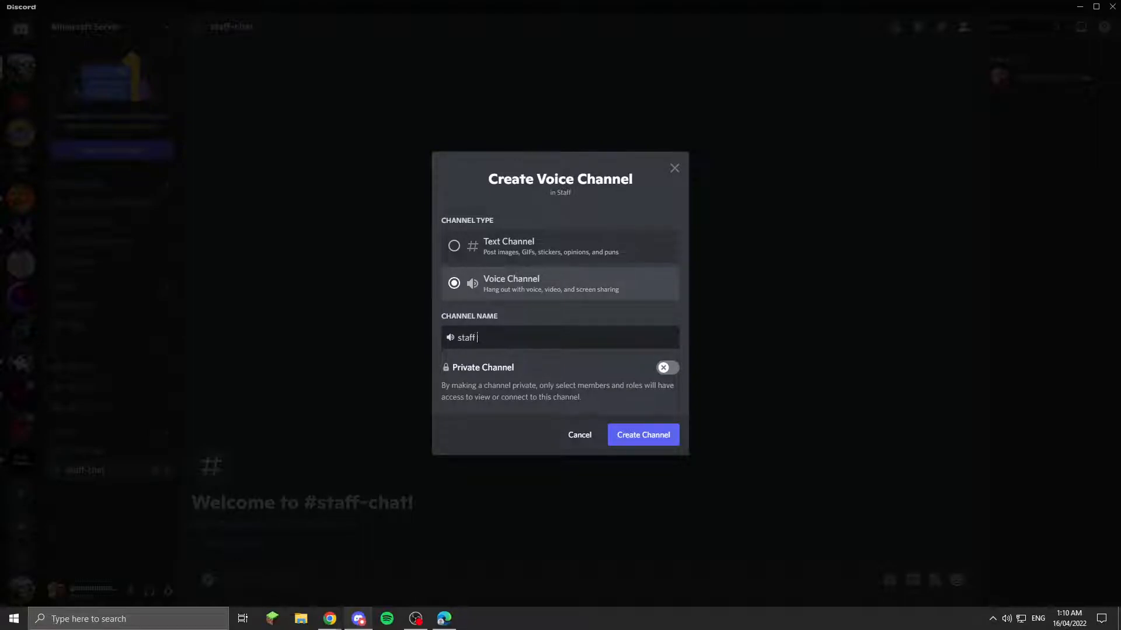
pyautogui.write(' vc')
pyautogui.click(643, 435)
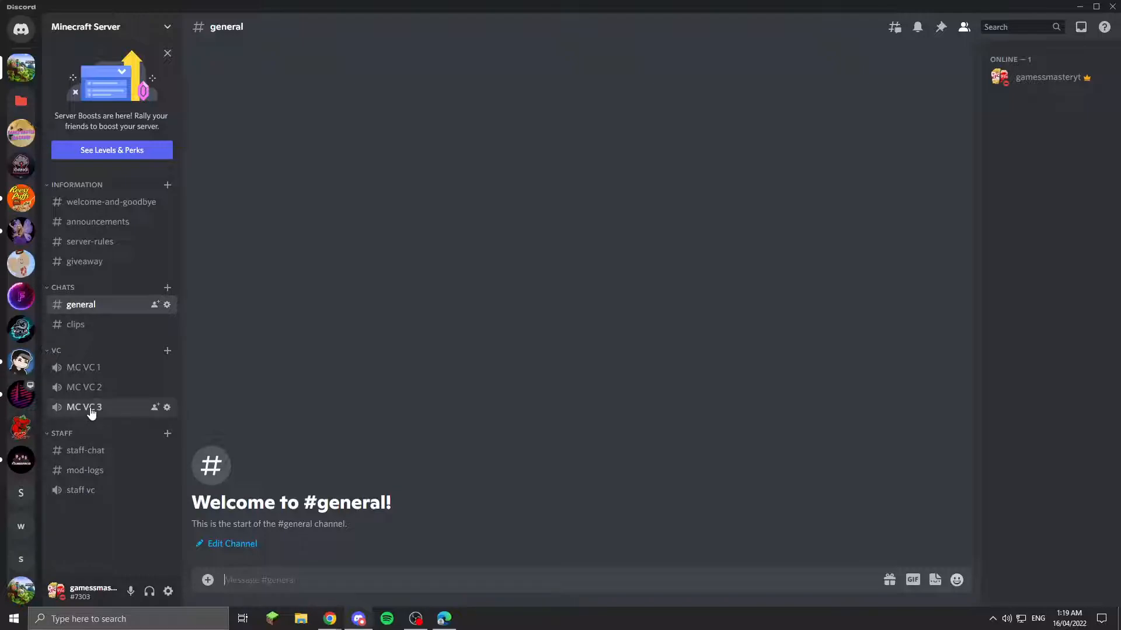
# Step: Add the Admin, Staff, Bots and Member roles to the welcome-and-goodbye channel's permissions
pyautogui.click(87, 261)
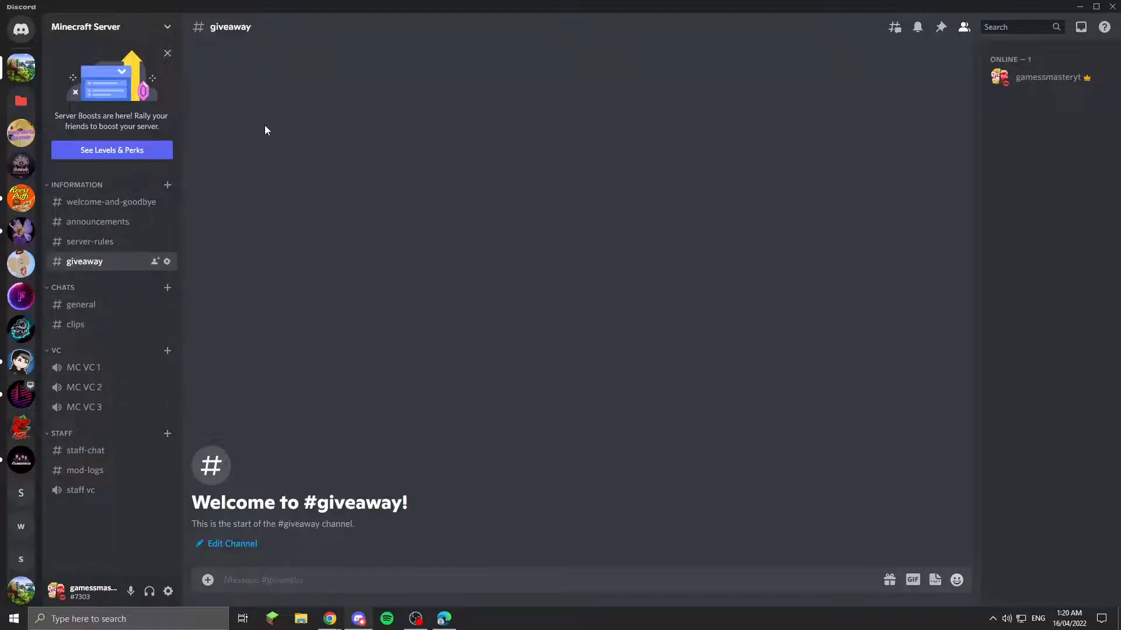
pyautogui.click(167, 202)
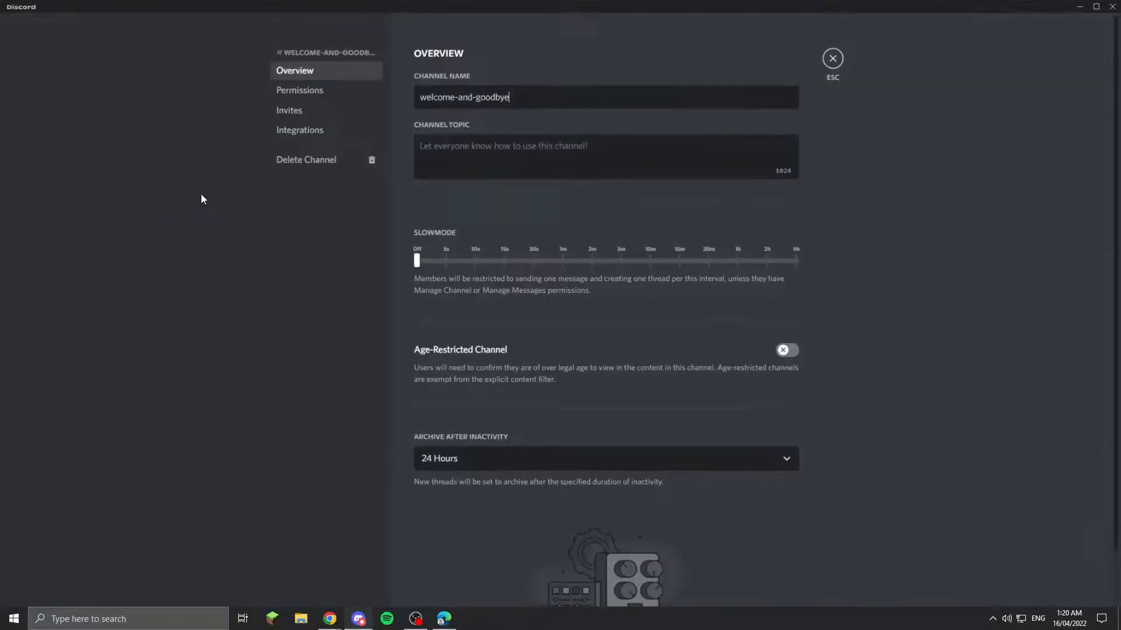
pyautogui.click(321, 93)
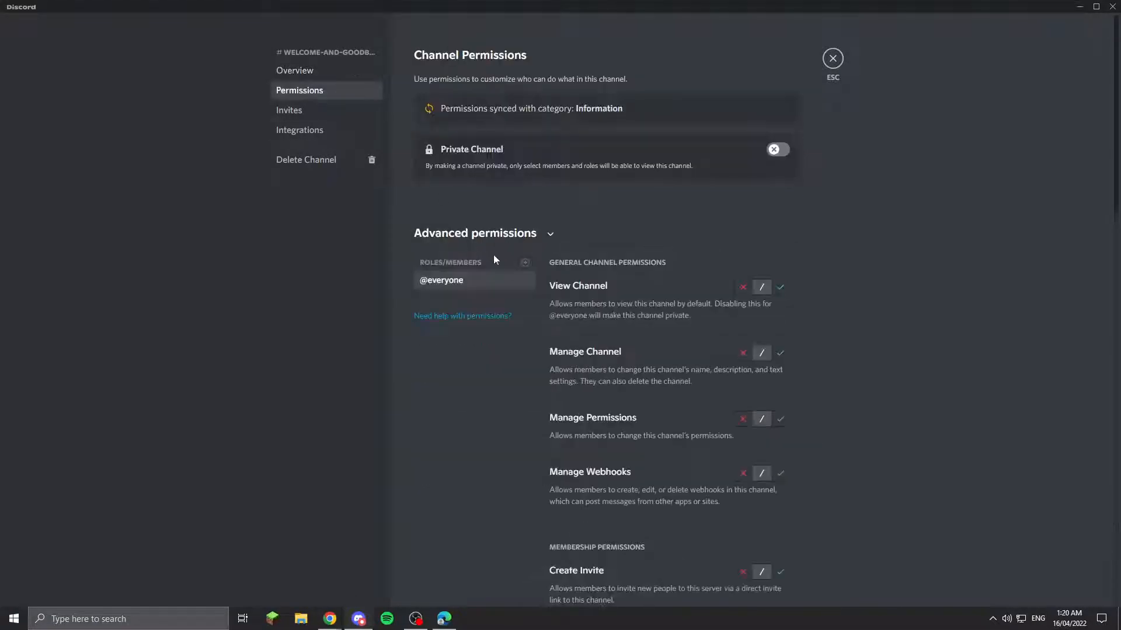
pyautogui.click(525, 264)
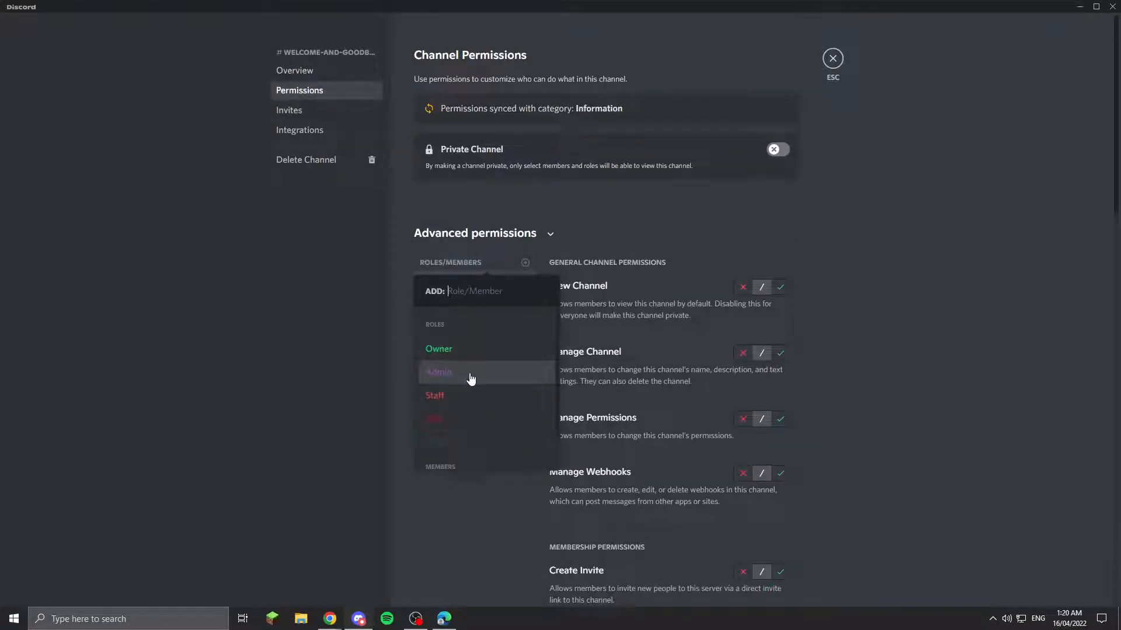
pyautogui.click(471, 379)
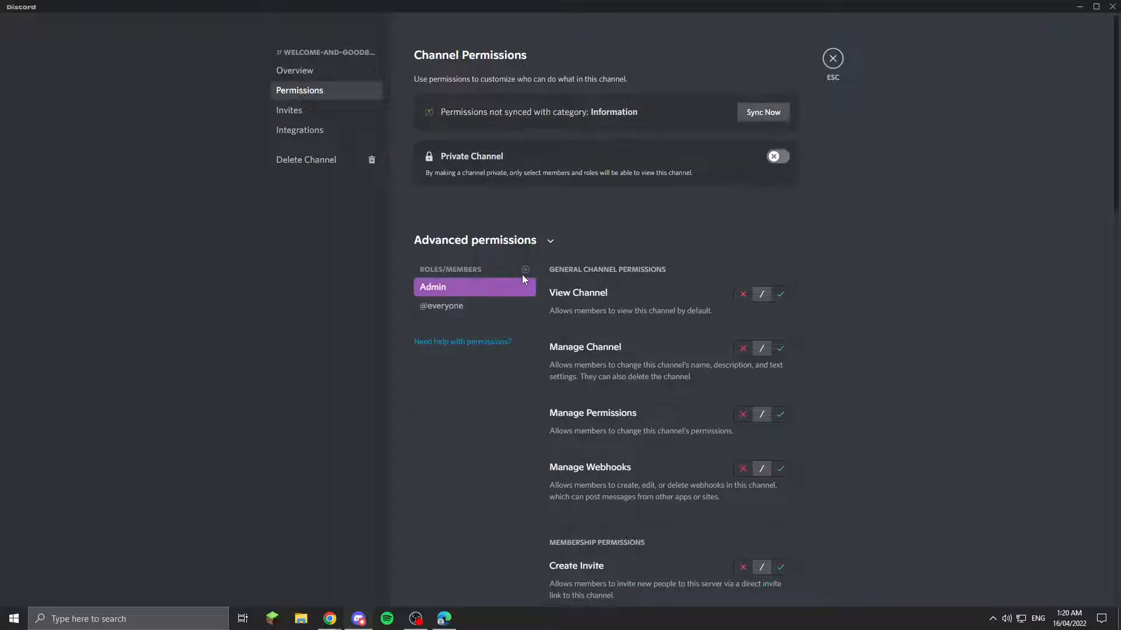
pyautogui.click(525, 270)
pyautogui.click(470, 390)
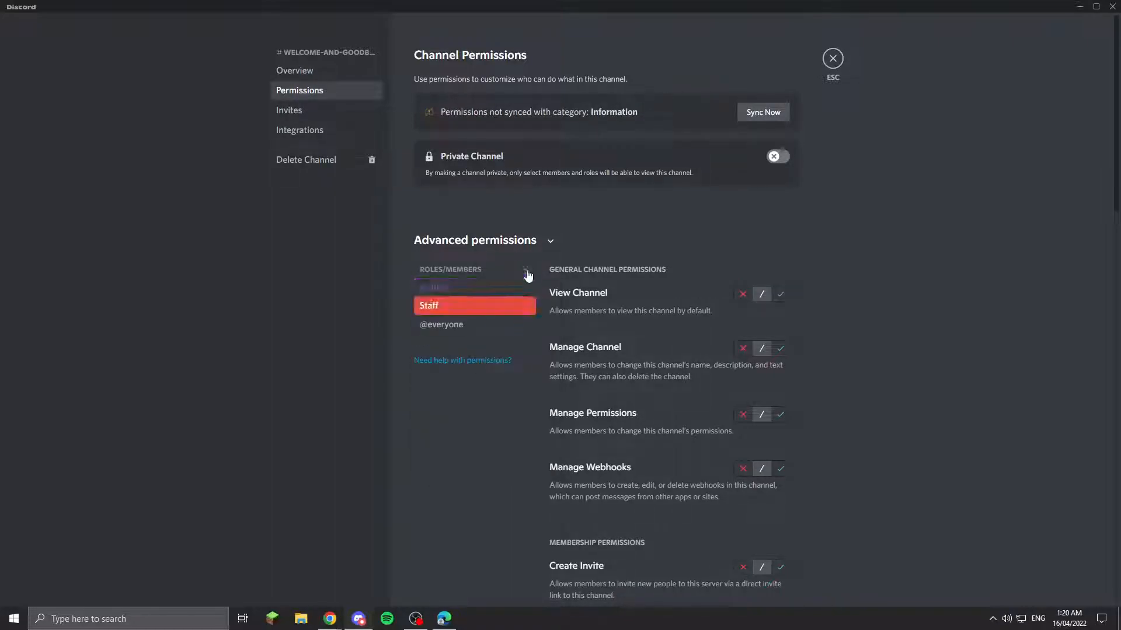
pyautogui.click(524, 270)
pyautogui.click(457, 387)
pyautogui.click(525, 270)
pyautogui.click(477, 388)
pyautogui.click(478, 360)
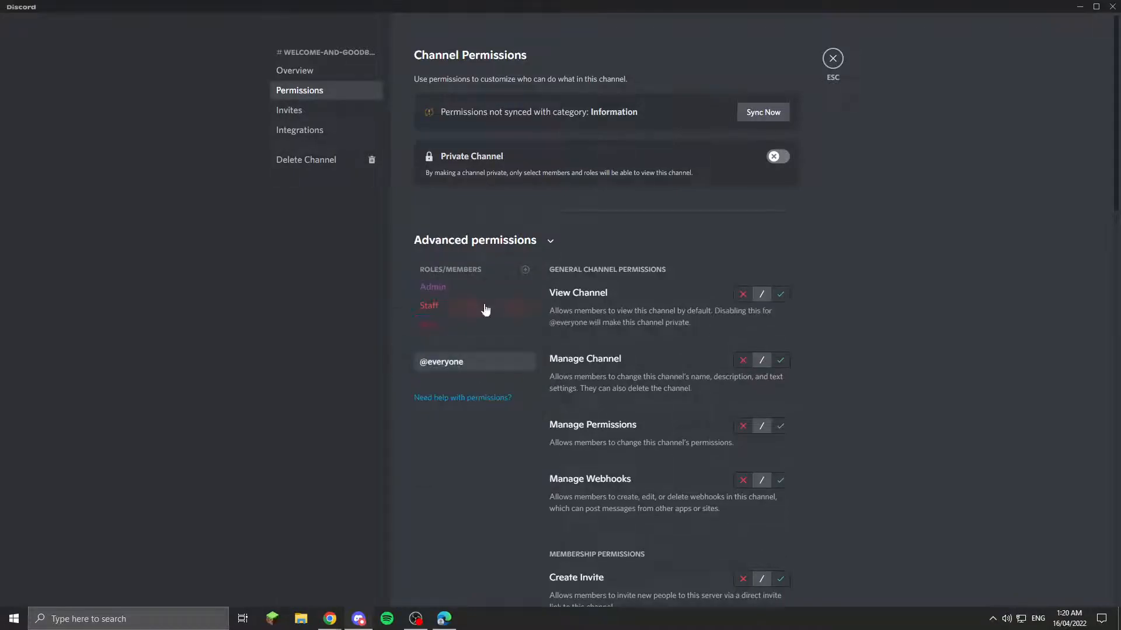
pyautogui.click(781, 295)
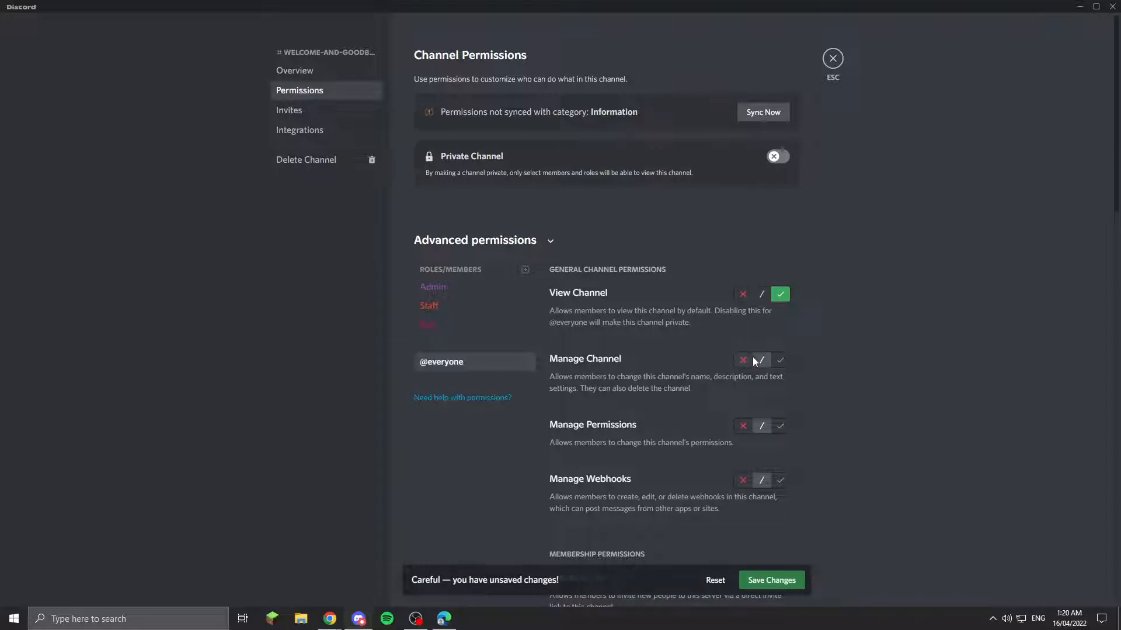
pyautogui.scroll(-5, 759, 357)
pyautogui.click(742, 329)
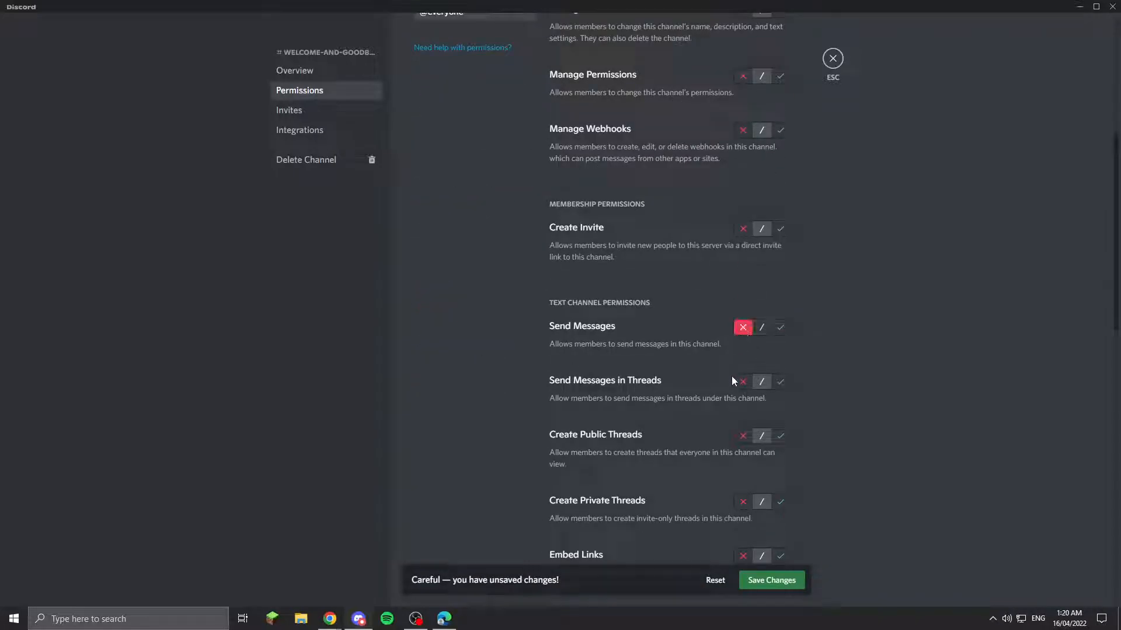
pyautogui.scroll(-6, 732, 378)
pyautogui.scroll(-5, 780, 412)
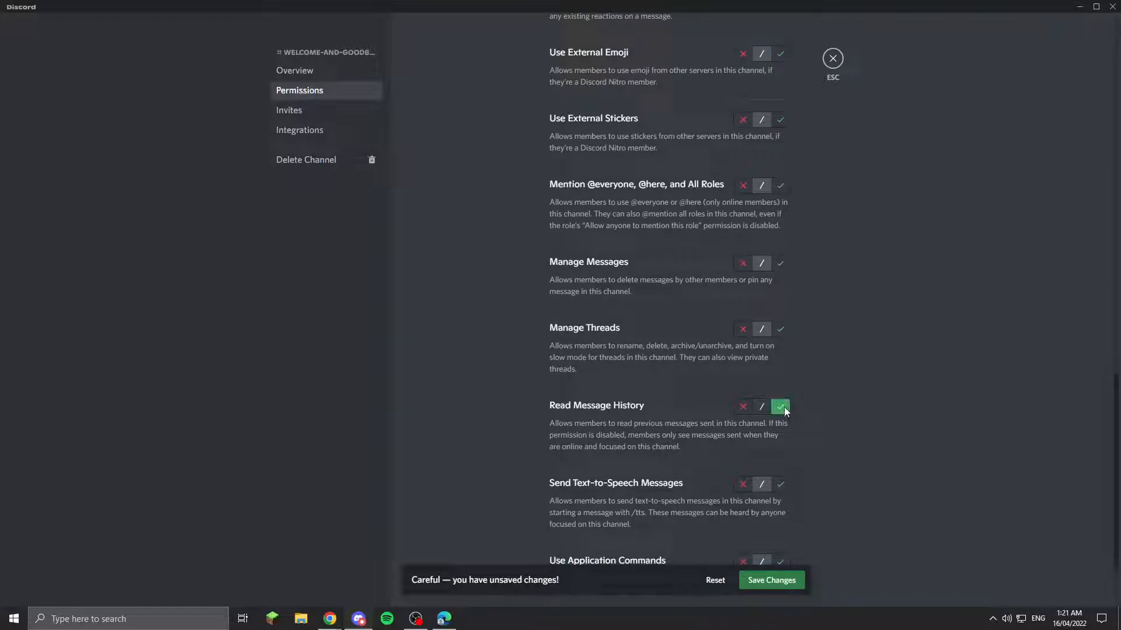
pyautogui.scroll(10, 747, 322)
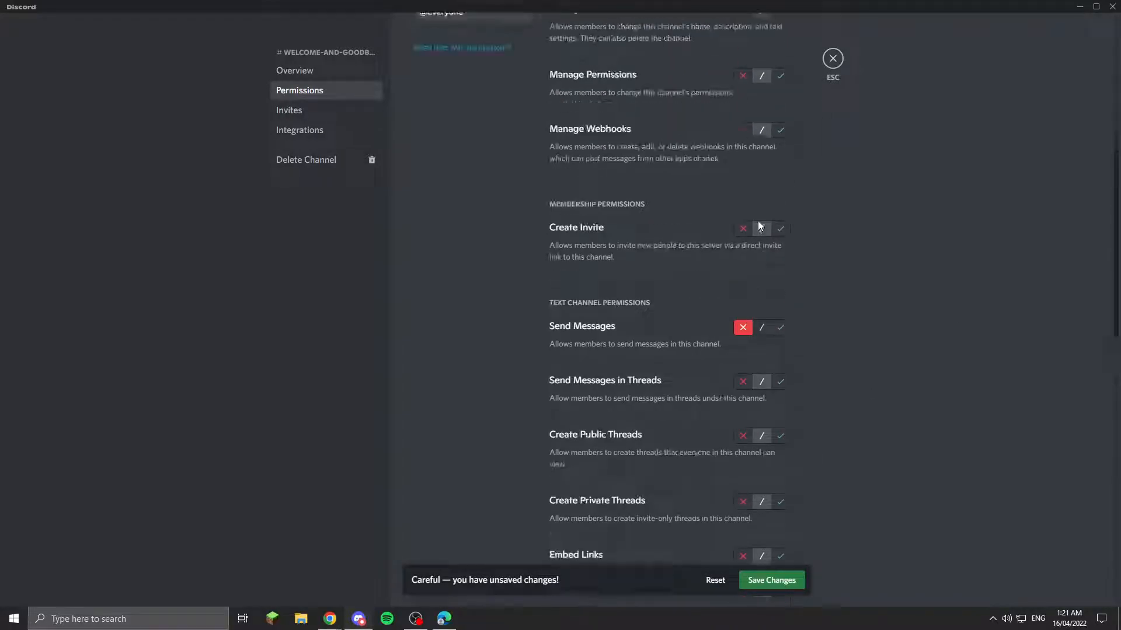
pyautogui.scroll(-3, 718, 383)
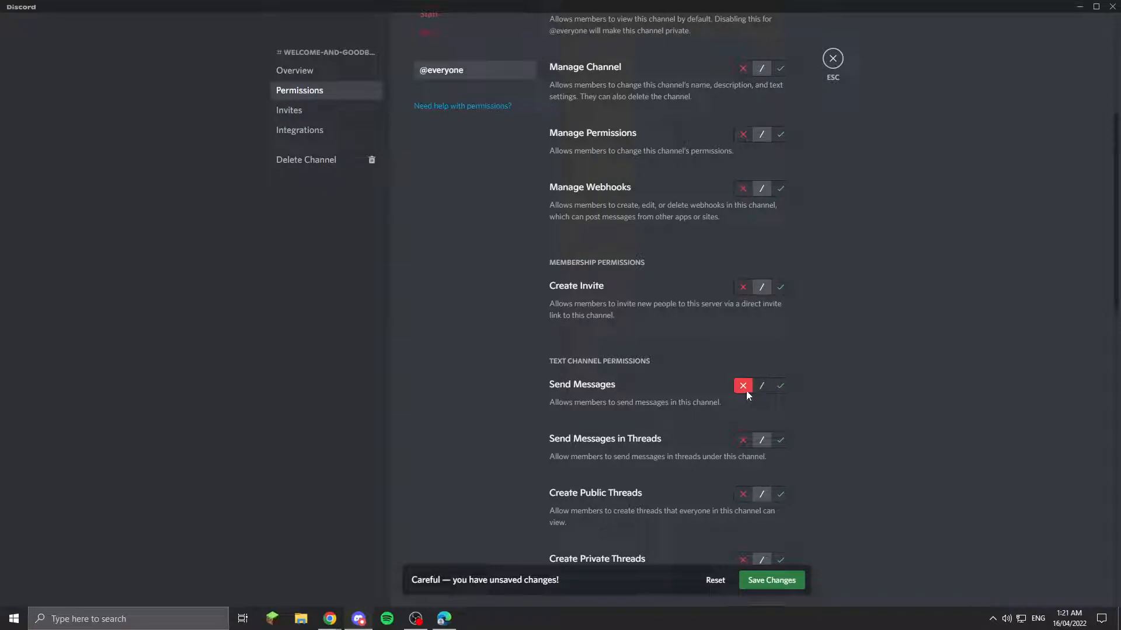
# Step: For the Member role, allow View Channel and Read Message History and deny Send Messages
pyautogui.scroll(2, 745, 389)
pyautogui.click(468, 168)
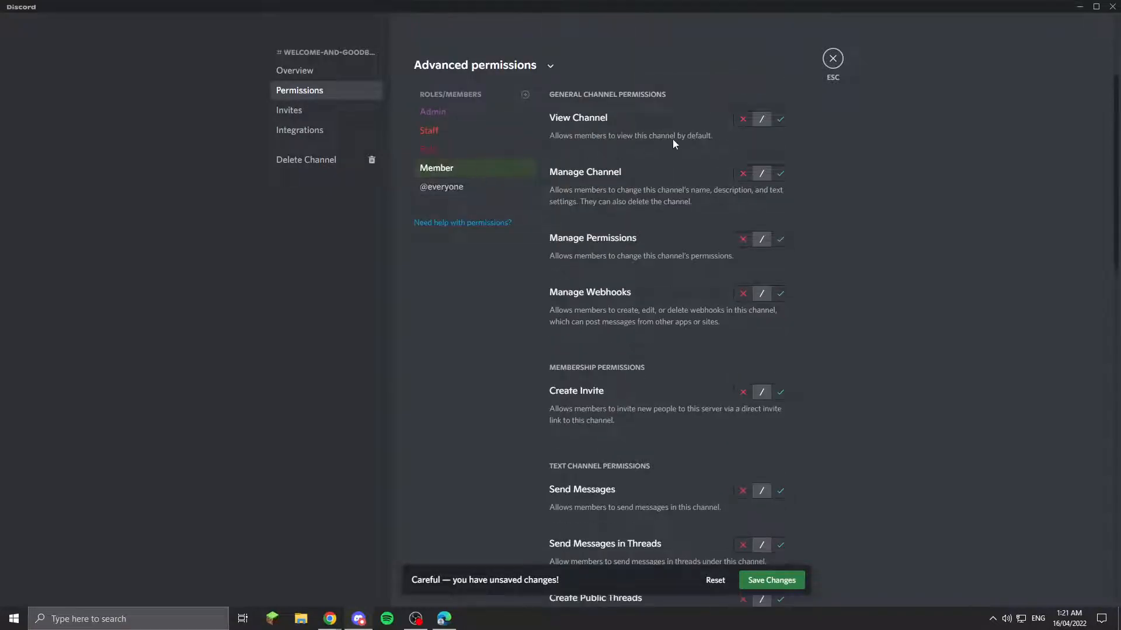
pyautogui.click(776, 125)
pyautogui.scroll(-15, 744, 484)
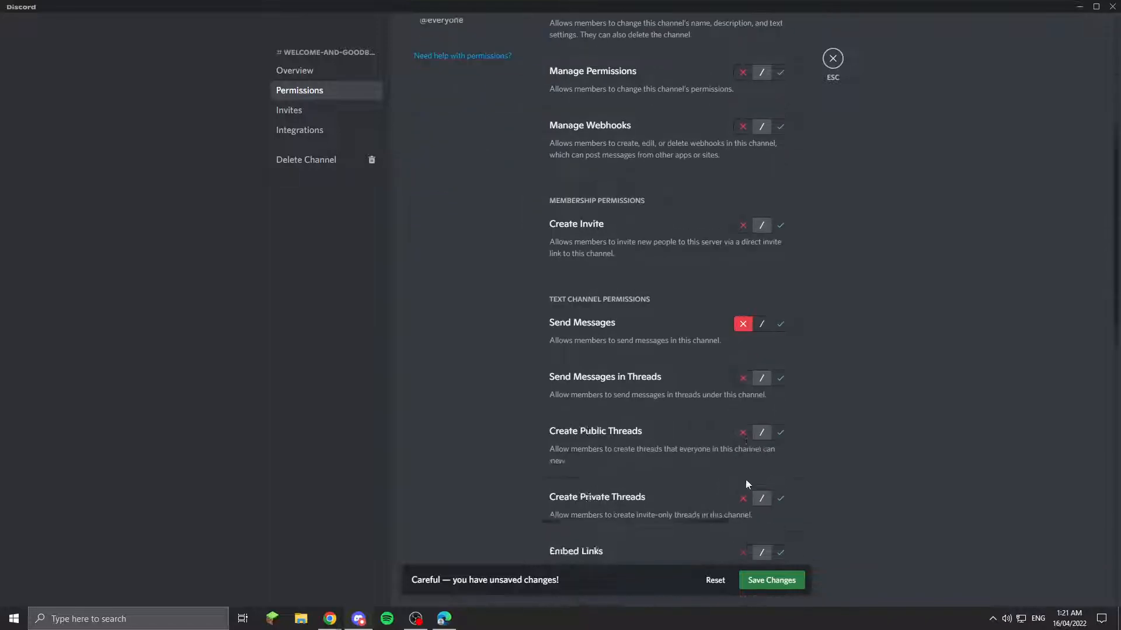
pyautogui.click(778, 396)
# Step: Allow the Bots role View Channel, Send Messages, Embed Links, Attach Files, Add Reactions, Use External Emoji and Use External Stickers
pyautogui.scroll(10, 755, 415)
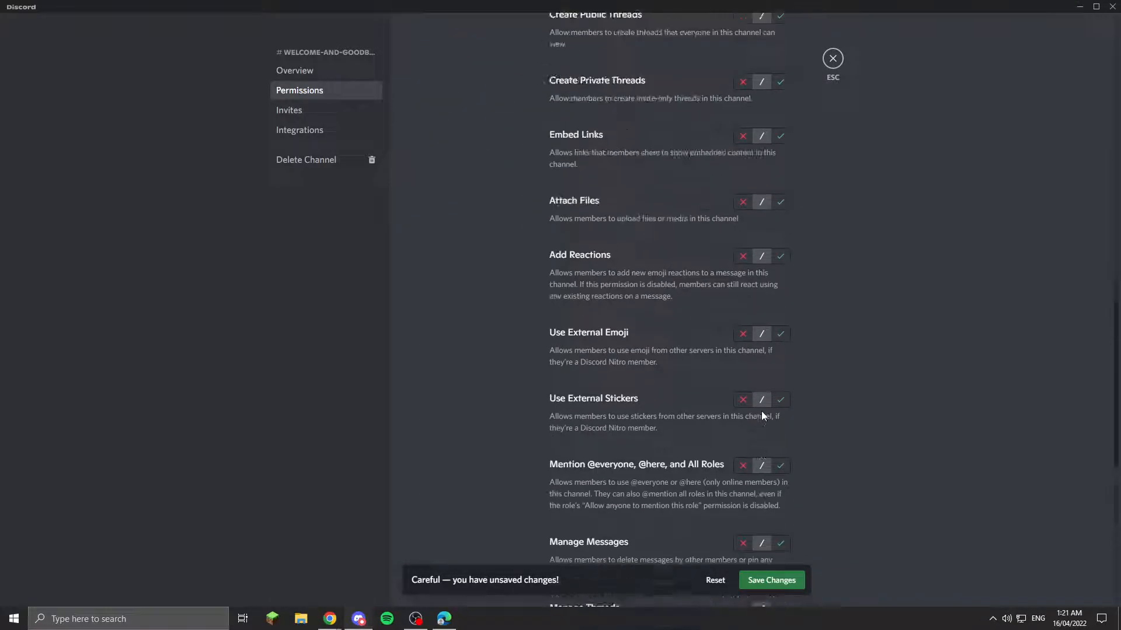
pyautogui.scroll(6, 637, 206)
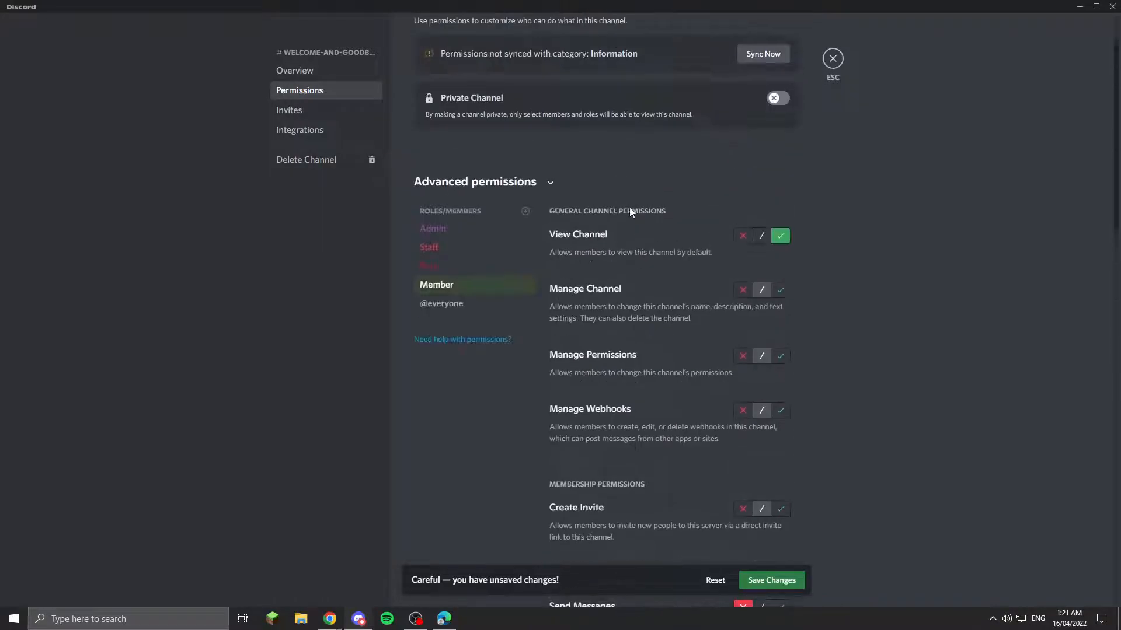
pyautogui.click(483, 266)
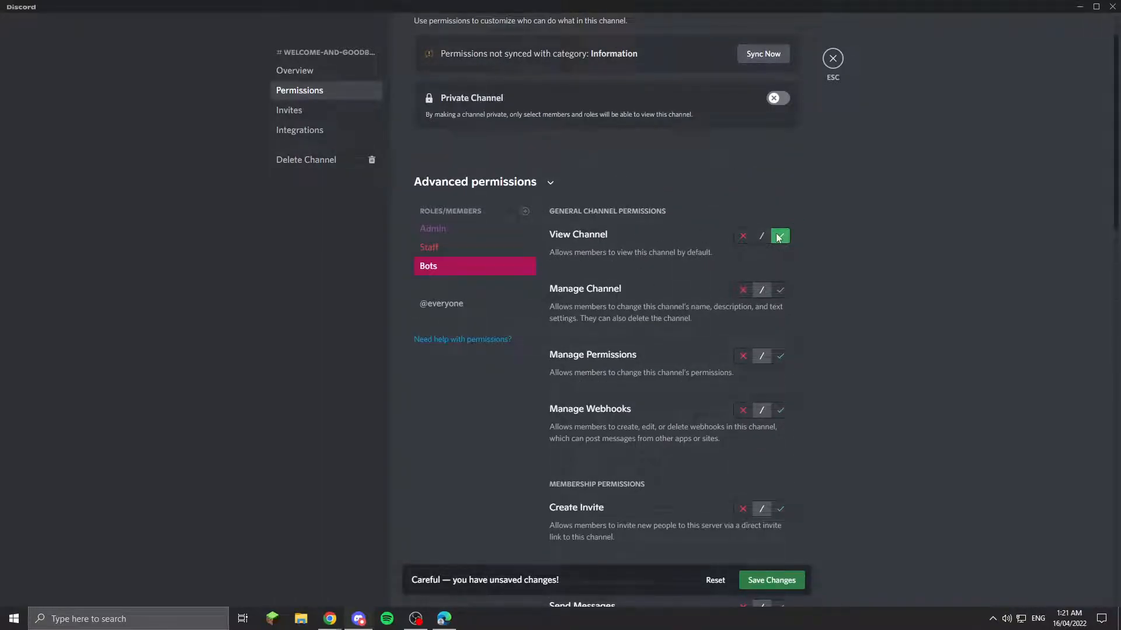
pyautogui.scroll(-4, 775, 324)
pyautogui.scroll(2, 766, 331)
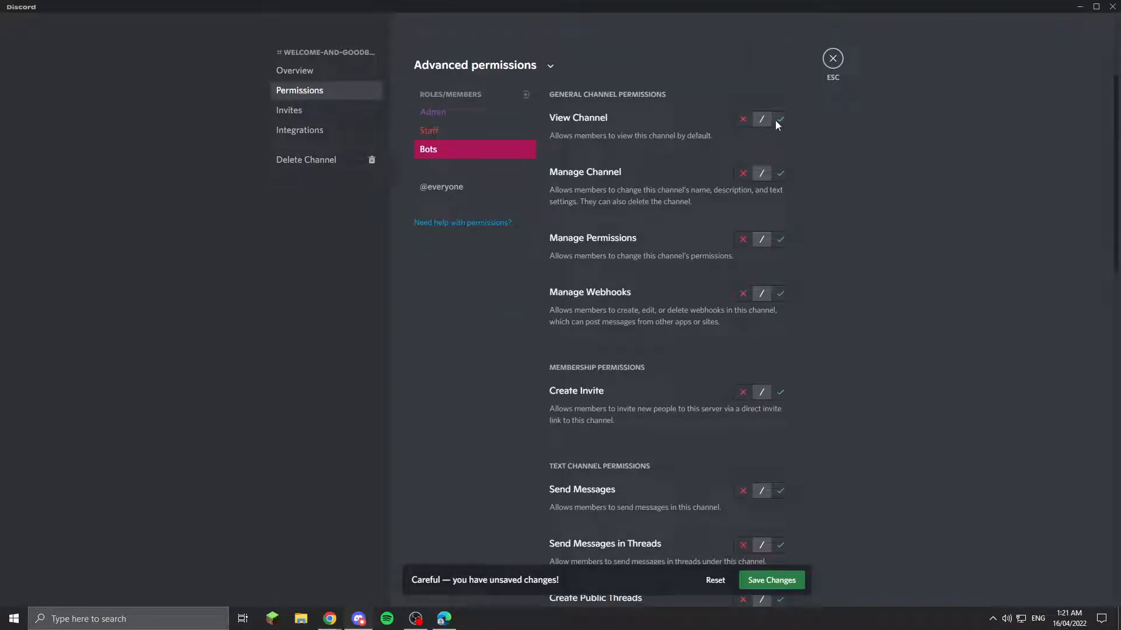
pyautogui.scroll(-2, 768, 373)
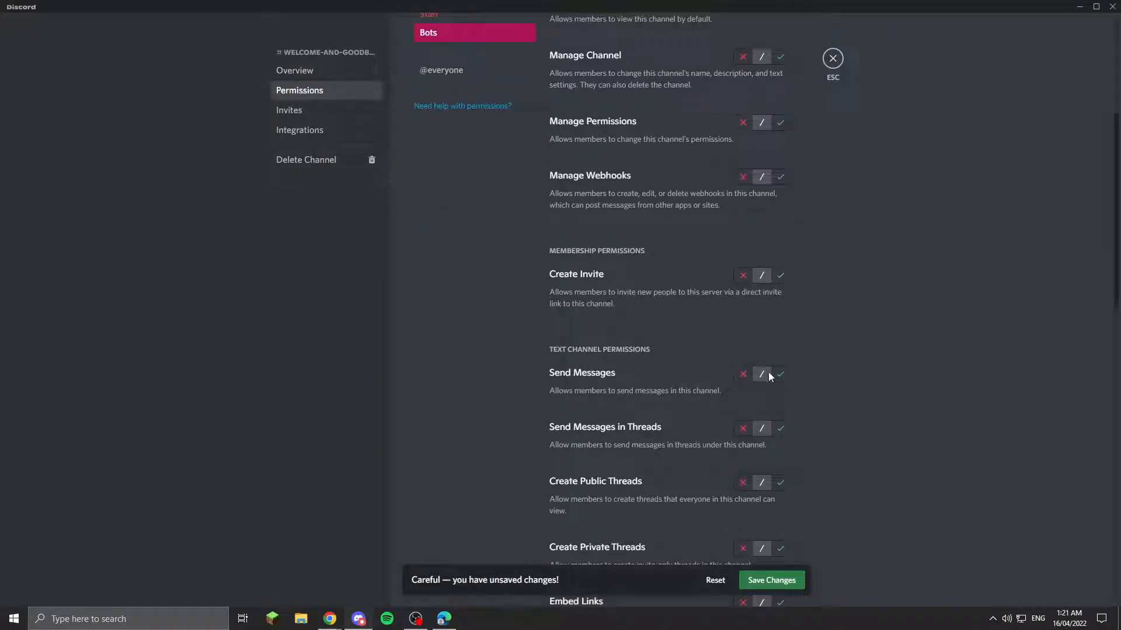
pyautogui.scroll(-6, 763, 415)
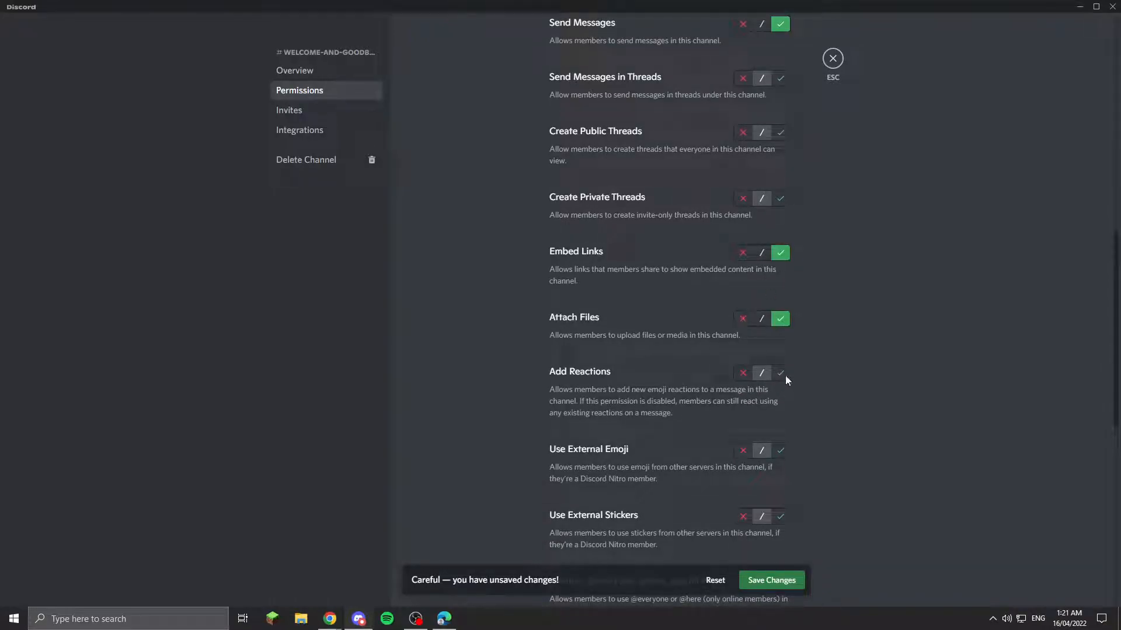
pyautogui.click(778, 520)
# Step: Allow the Bots role to mention everyone, manage messages and threads, read message history and send text-to-speech messages
pyautogui.scroll(-3, 781, 467)
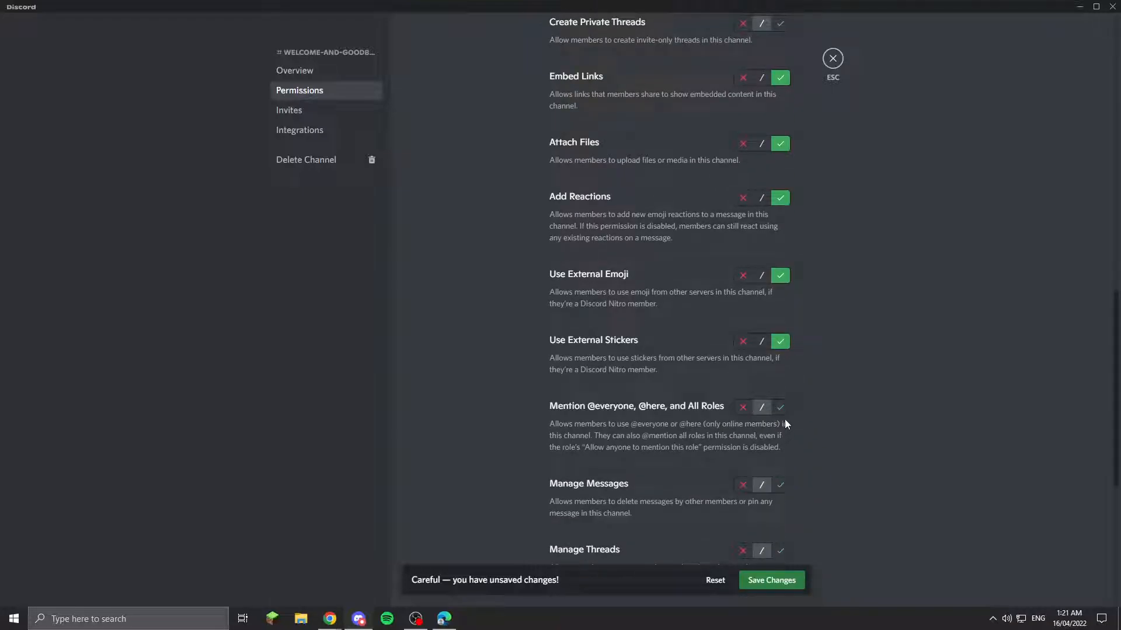
pyautogui.click(780, 408)
pyautogui.scroll(-3, 788, 373)
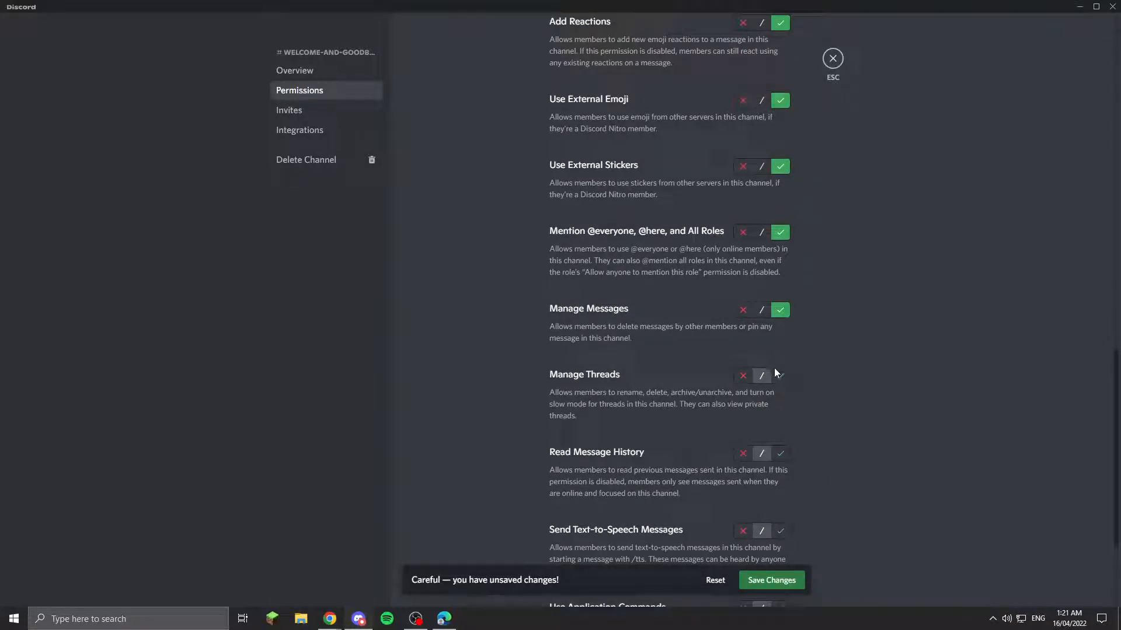
pyautogui.click(780, 531)
pyautogui.scroll(-3, 779, 532)
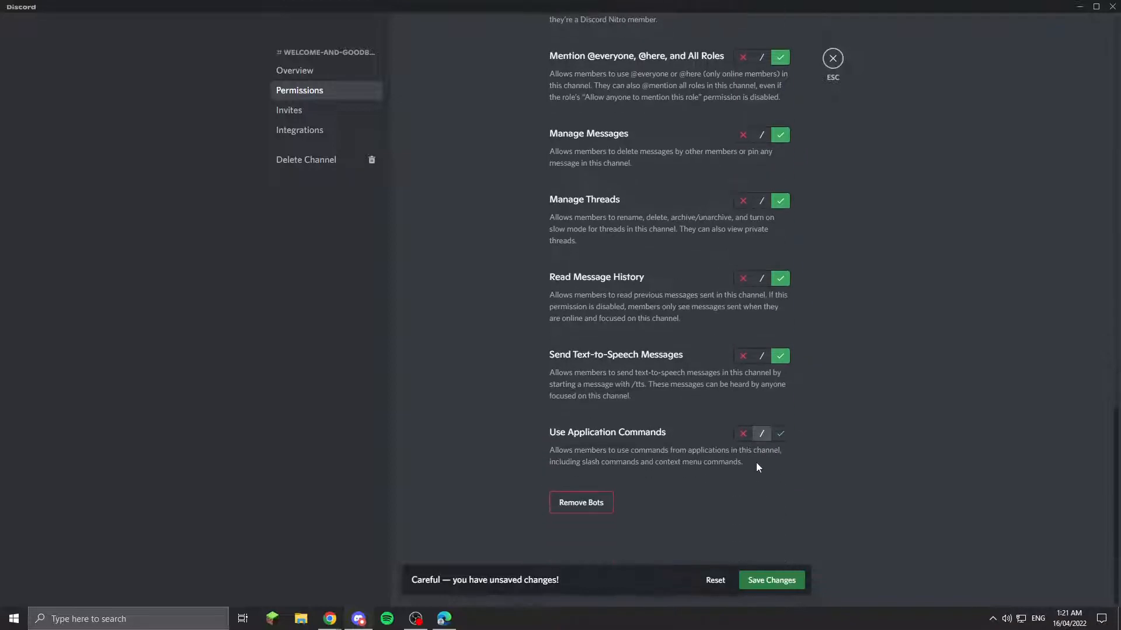
# Step: Allow the Bots role to send in and create public and private threads, create invites, and manage webhooks, permissions and the channel
pyautogui.scroll(10, 782, 439)
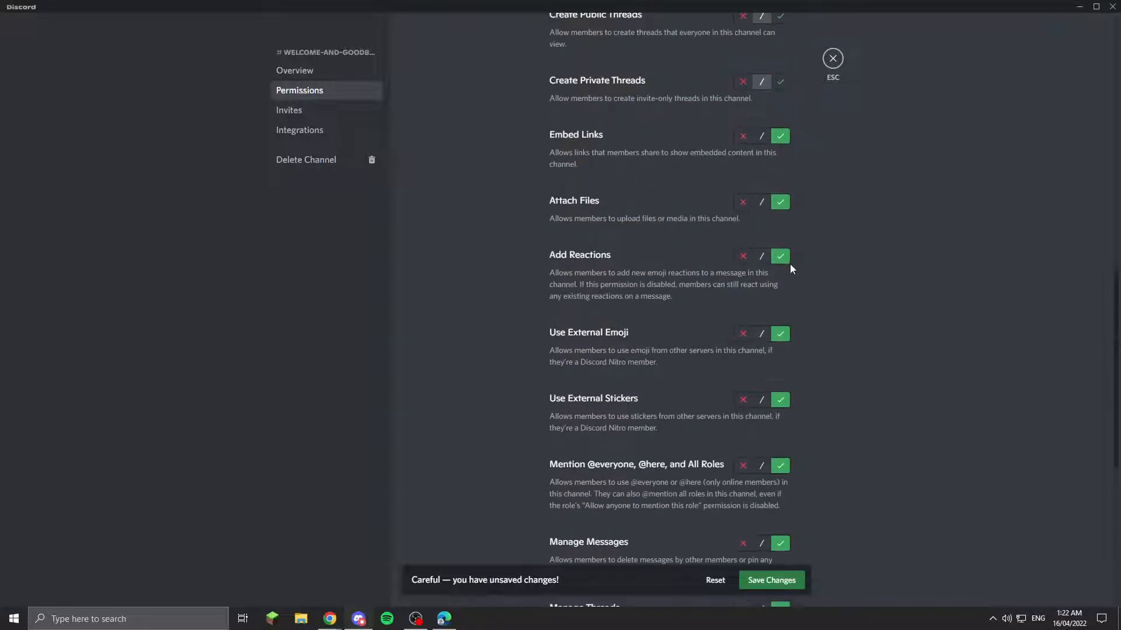
pyautogui.click(779, 140)
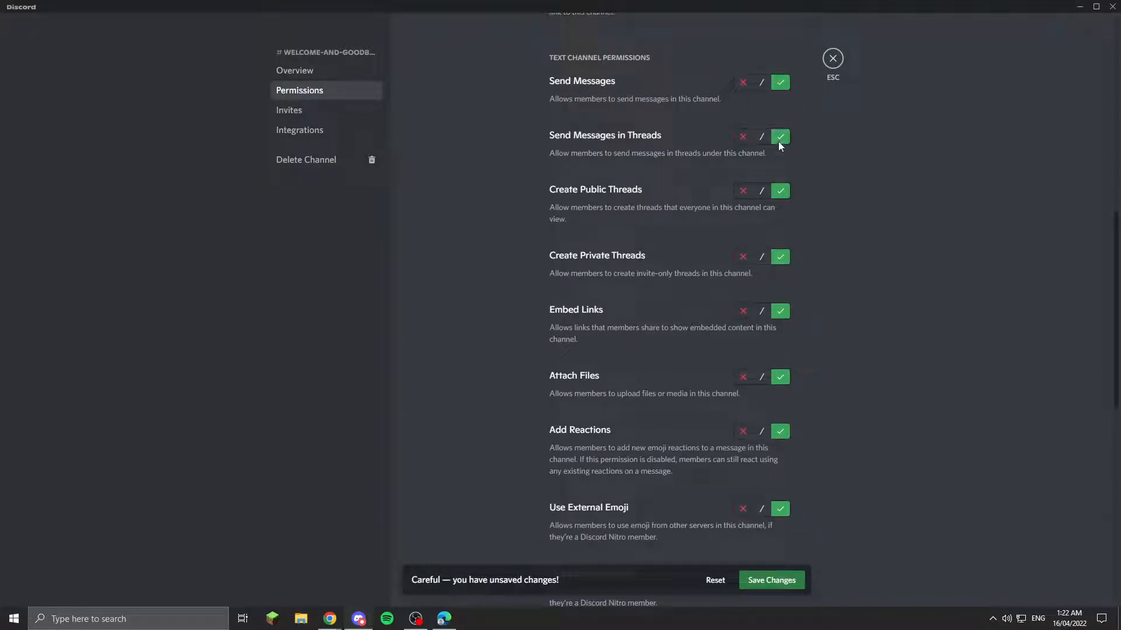
pyautogui.scroll(5, 580, 220)
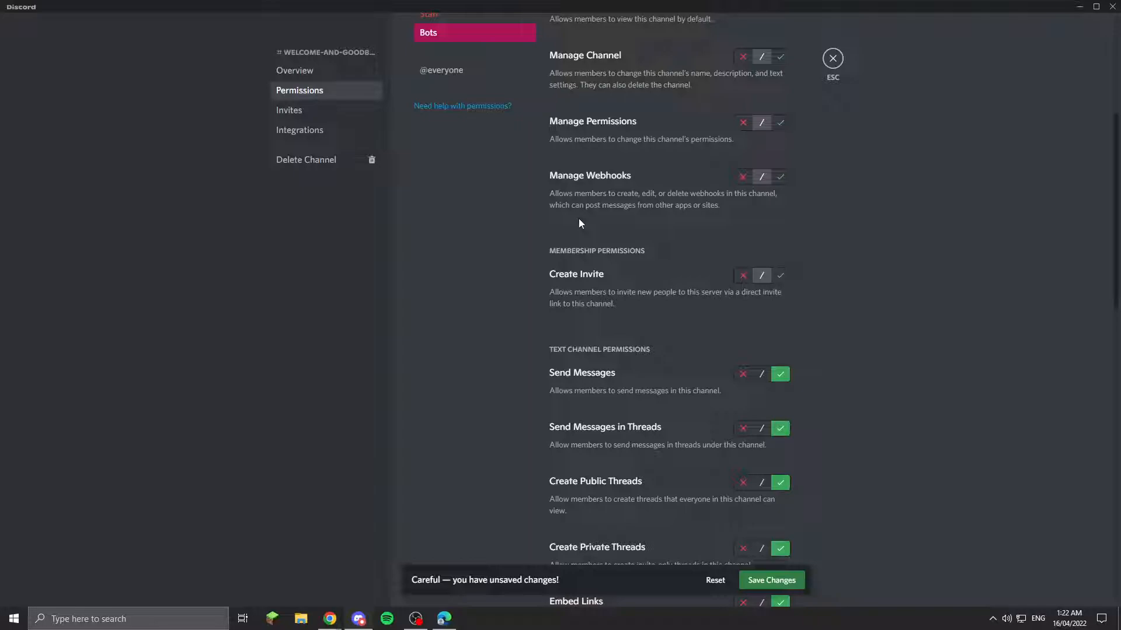
pyautogui.click(781, 275)
pyautogui.click(780, 176)
pyautogui.click(780, 122)
pyautogui.click(781, 56)
# Step: Allow the Staff role View Channel, Create Invite, Send Messages, Embed Links, Attach Files, Add Reactions and Use External Emoji
pyautogui.scroll(4, 782, 133)
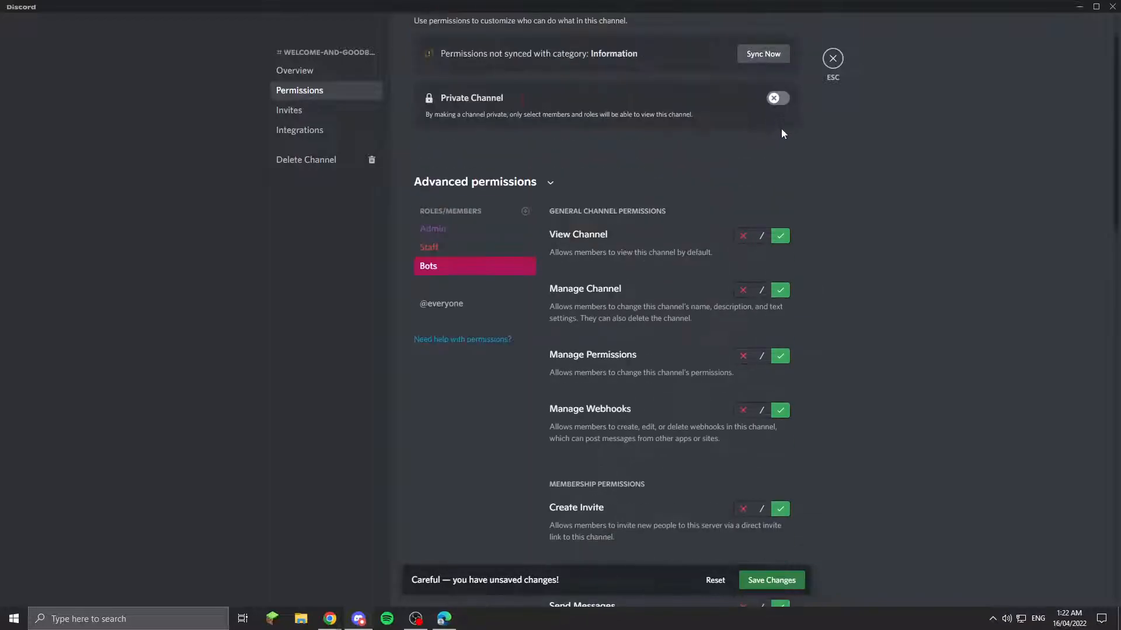
pyautogui.click(458, 251)
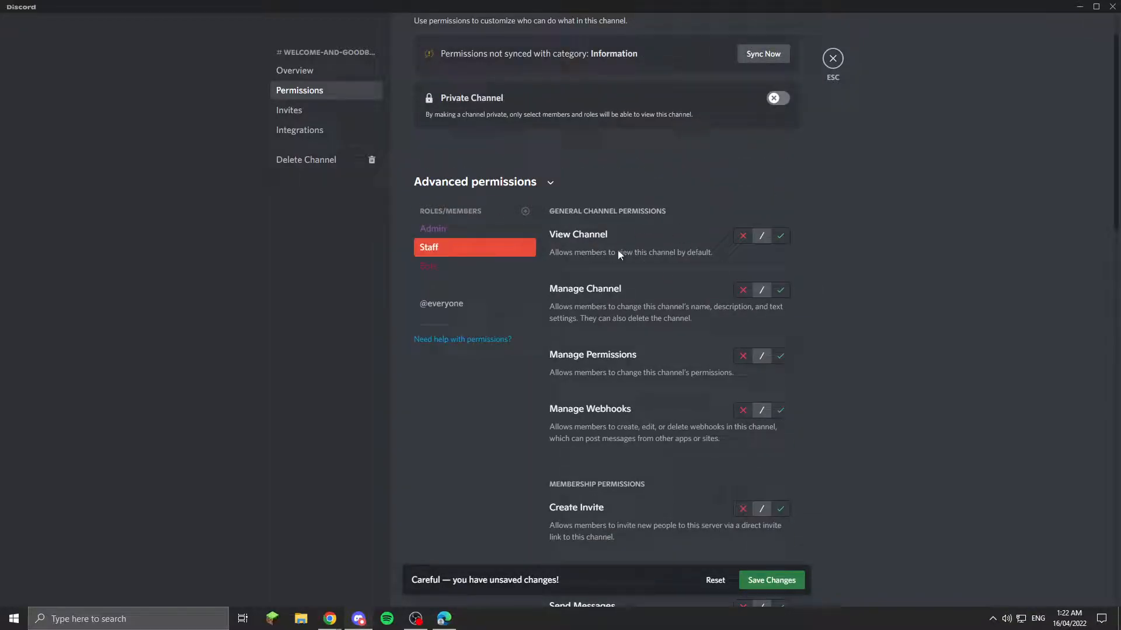
pyautogui.click(783, 235)
pyautogui.scroll(-4, 760, 344)
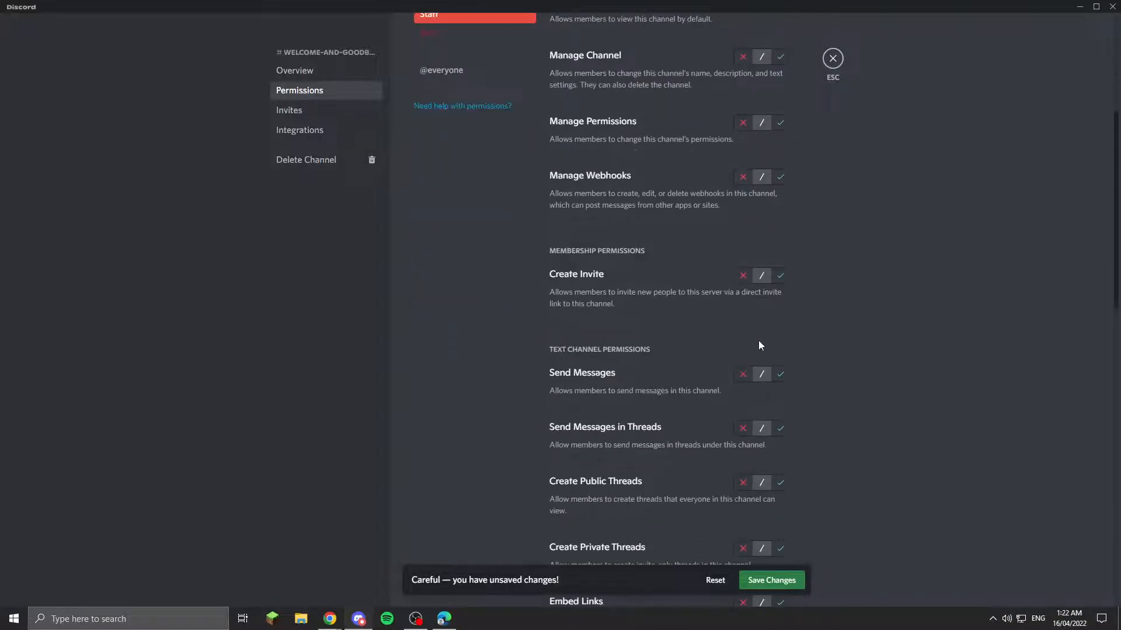
pyautogui.click(781, 276)
pyautogui.scroll(-5, 764, 325)
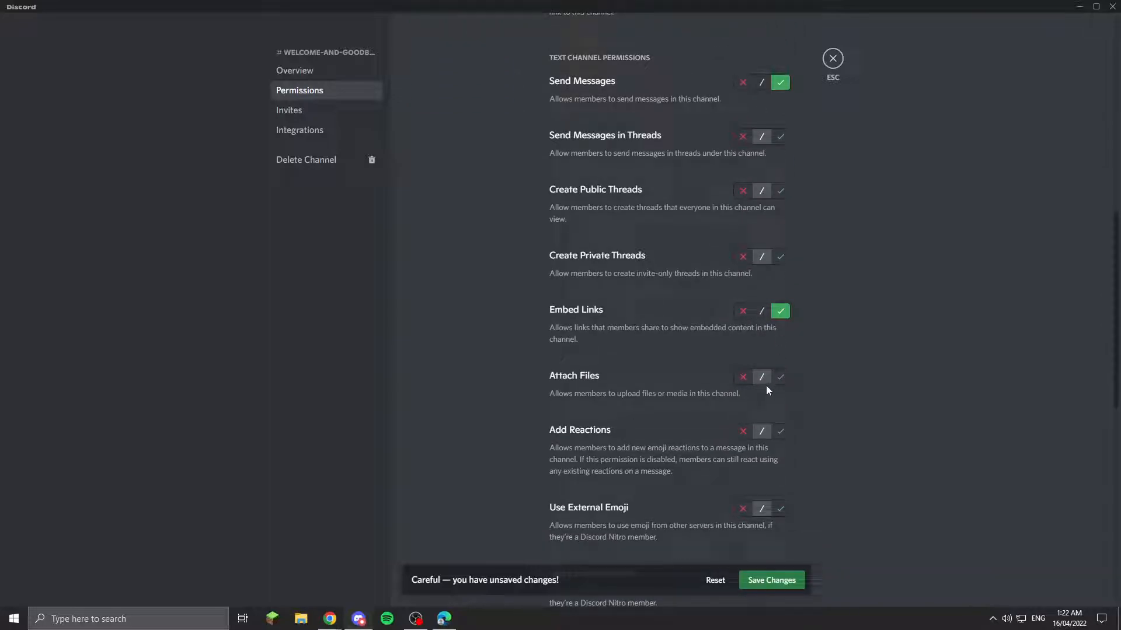
pyautogui.click(781, 377)
pyautogui.click(781, 509)
pyautogui.scroll(-4, 780, 486)
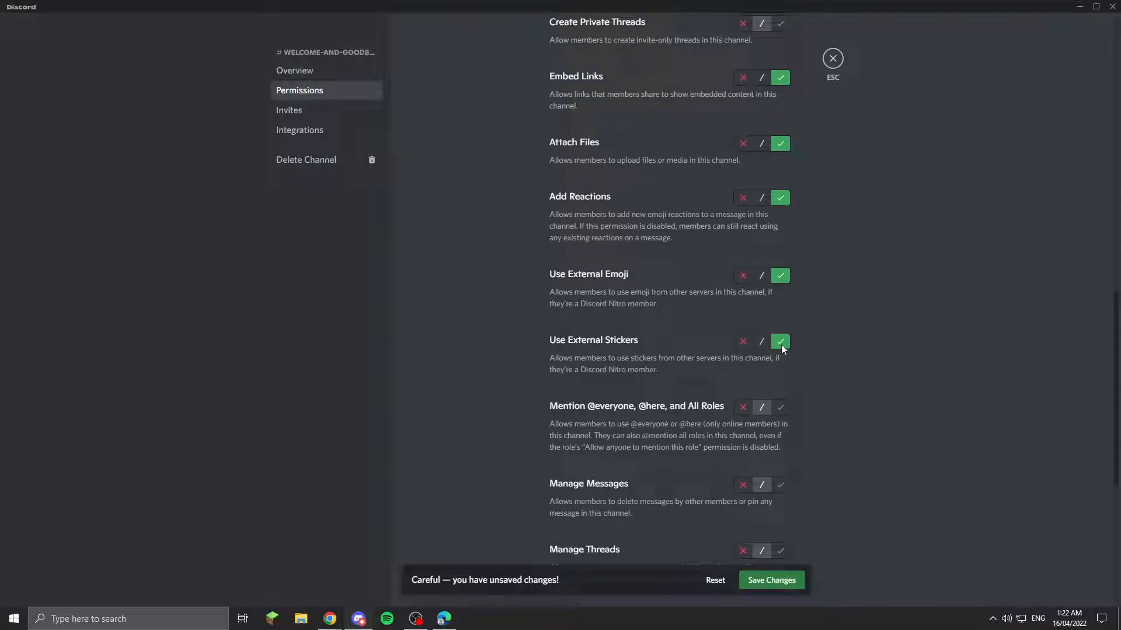
pyautogui.click(779, 408)
pyautogui.scroll(-3, 777, 412)
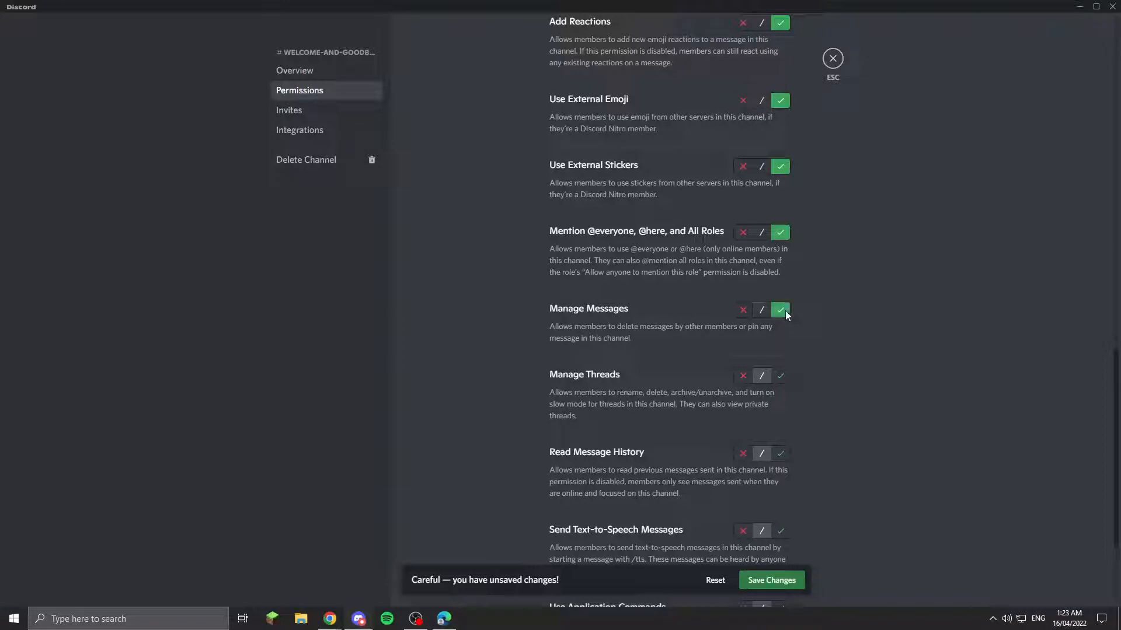
pyautogui.scroll(-2, 782, 337)
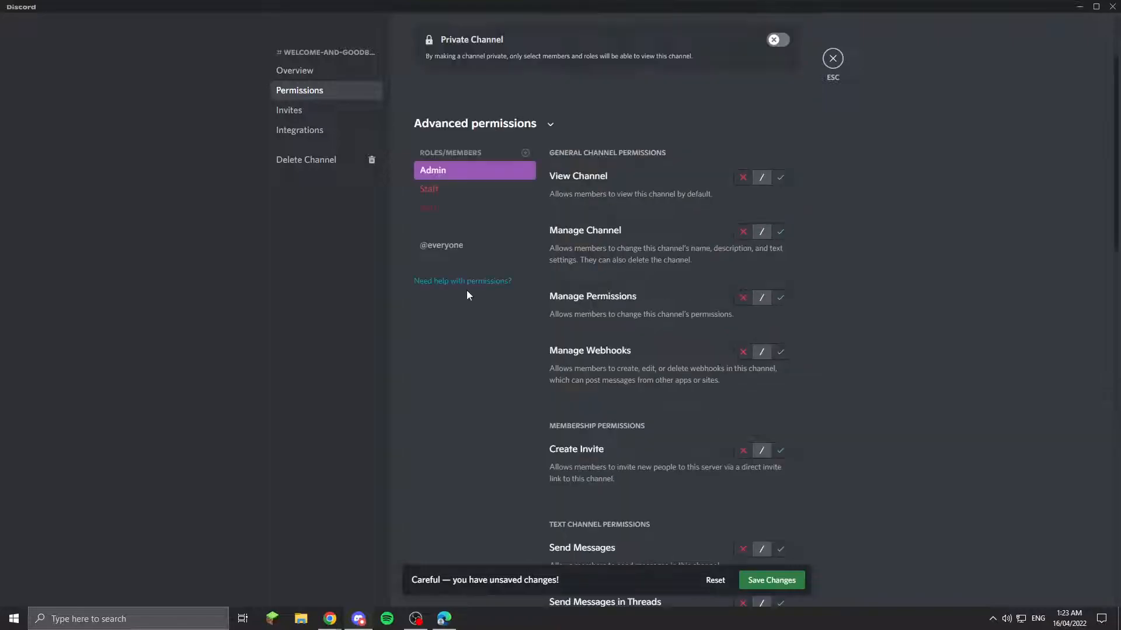
# Step: Allow the Admin role View Channel, Manage Channel, Manage Permissions, Manage Webhooks and Create Invite
pyautogui.click(779, 233)
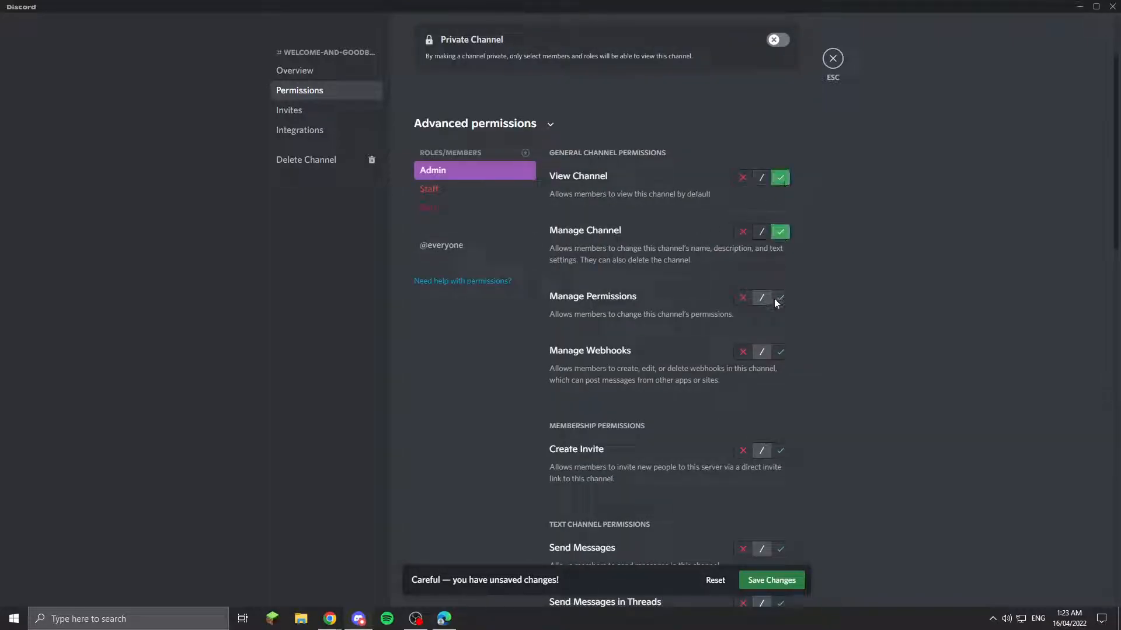
pyautogui.click(780, 297)
pyautogui.scroll(-3, 781, 356)
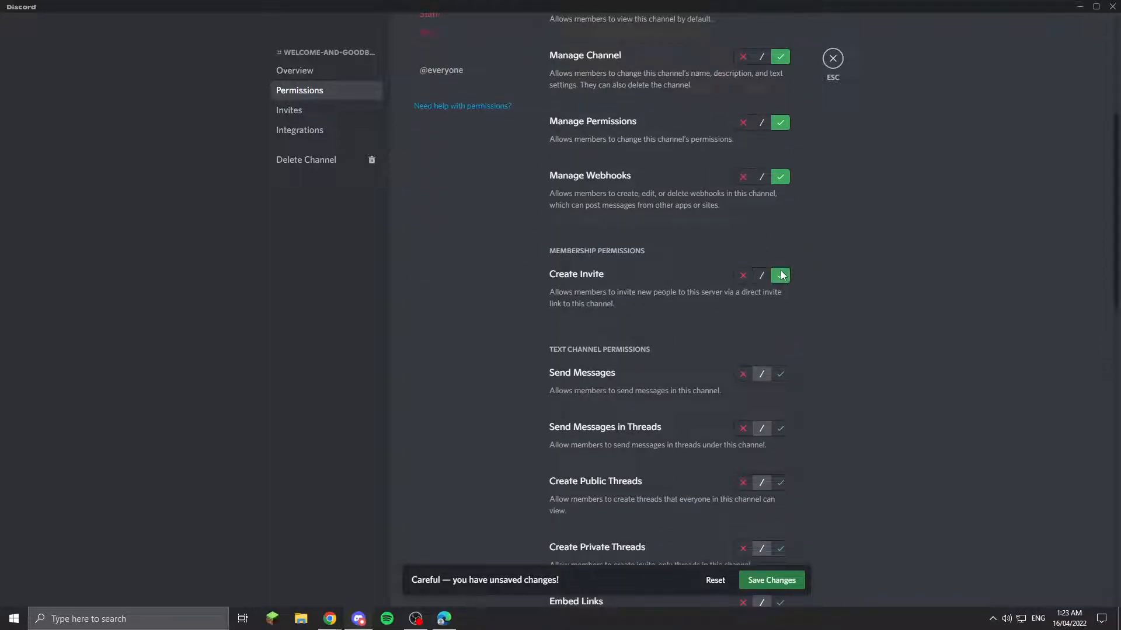
# Step: Allow the Admin role to send messages in the channel and threads, create public and private threads, embed links, attach files and add reactions
pyautogui.click(780, 374)
pyautogui.click(781, 429)
pyautogui.click(781, 483)
pyautogui.scroll(-2, 788, 467)
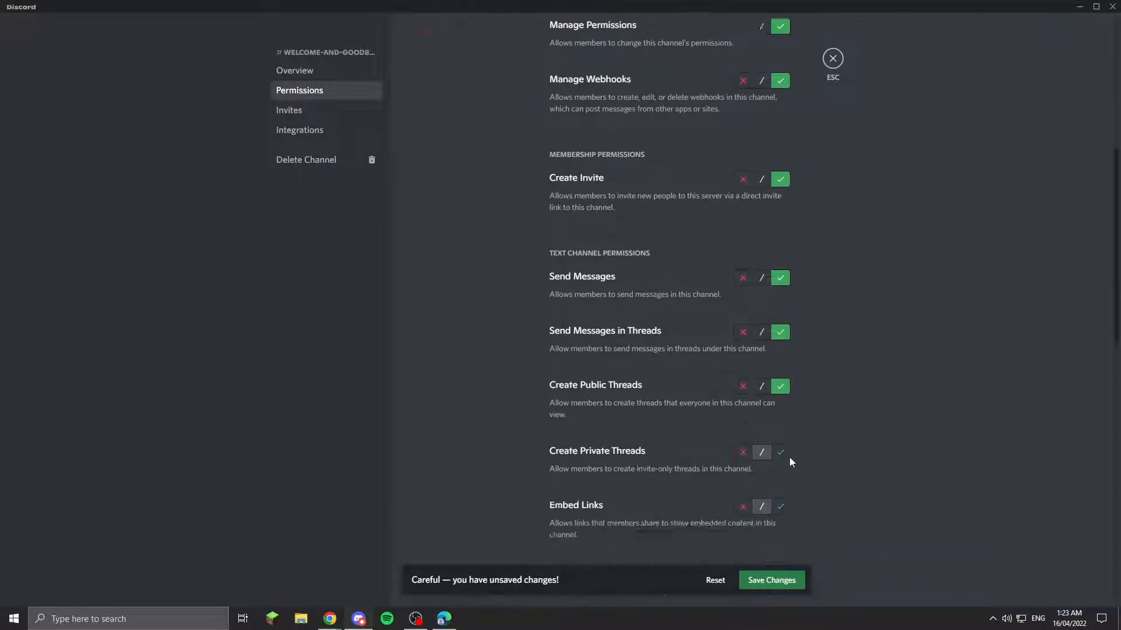
pyautogui.scroll(-2, 789, 444)
pyautogui.click(784, 428)
pyautogui.click(781, 494)
pyautogui.click(781, 549)
# Step: Allow the Admin role all remaining text permissions, from Use External Emoji through Use Application Commands, and save the channel's permission changes
pyautogui.scroll(-5, 781, 386)
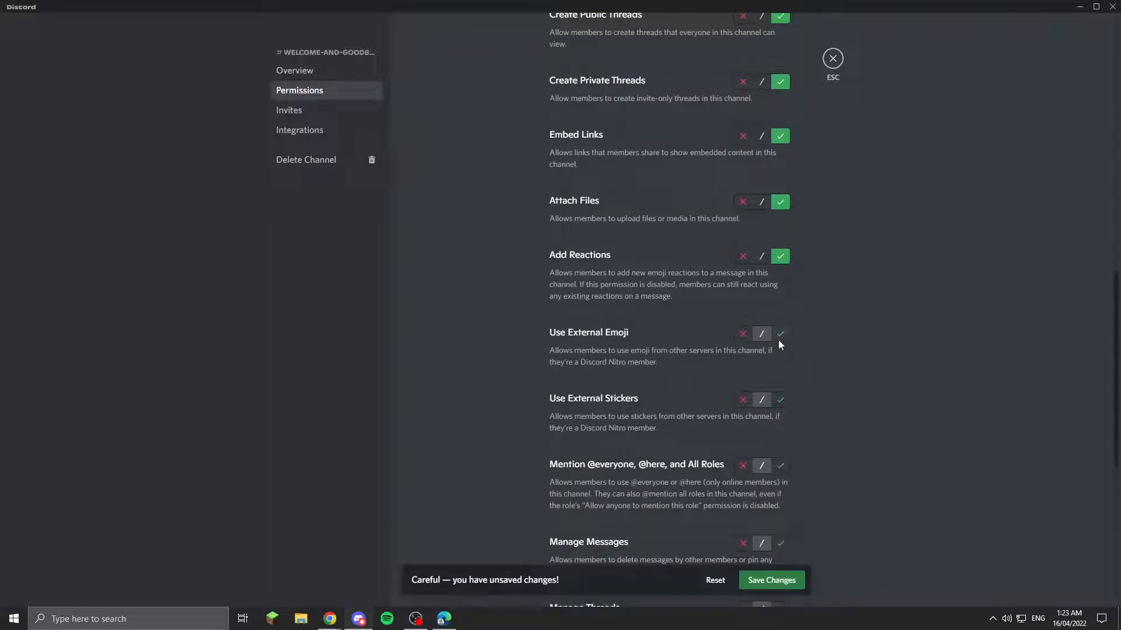
pyautogui.click(779, 336)
pyautogui.click(781, 399)
pyautogui.scroll(-1, 782, 422)
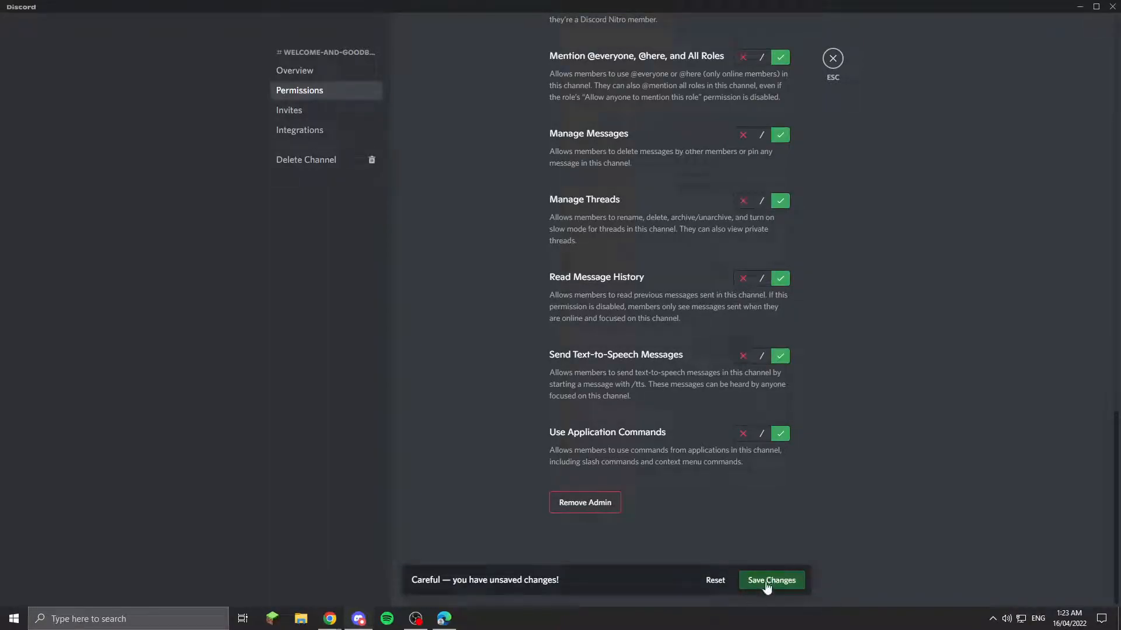
pyautogui.click(767, 584)
# Step: Sync the welcome-and-goodbye channel's permissions with the Information category
pyautogui.scroll(2, 656, 448)
pyautogui.scroll(15, 656, 449)
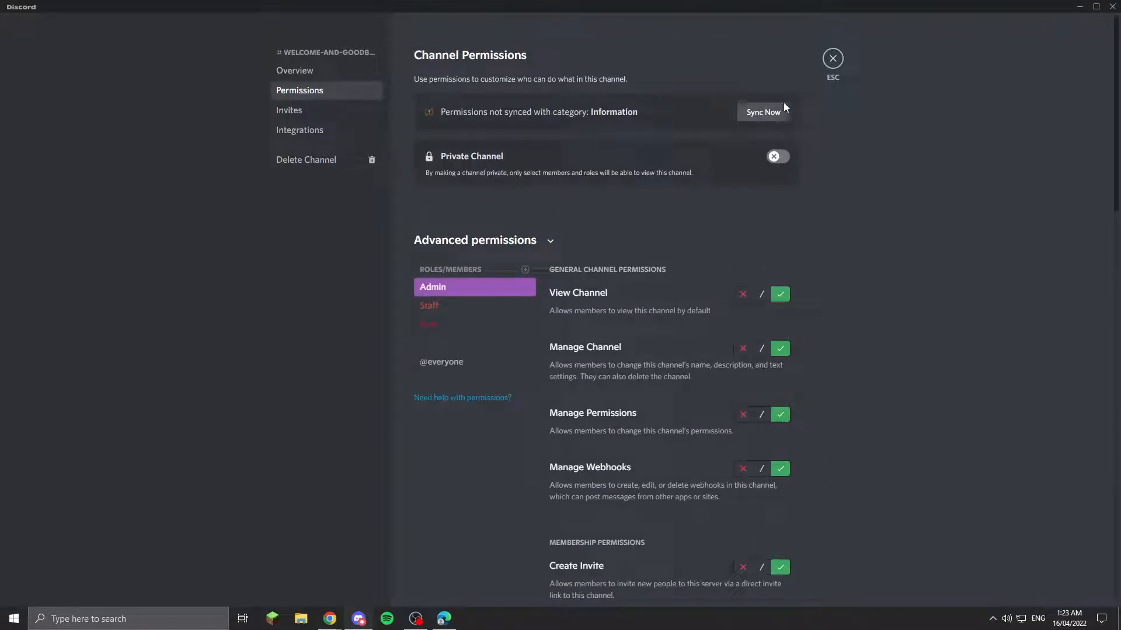
pyautogui.click(762, 113)
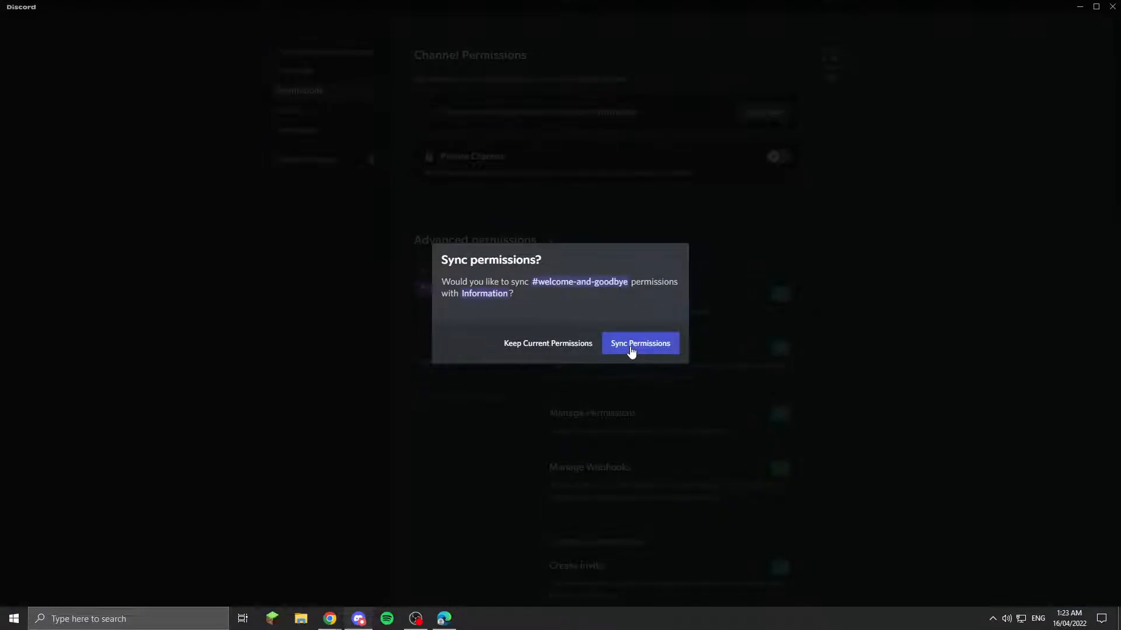
pyautogui.click(631, 348)
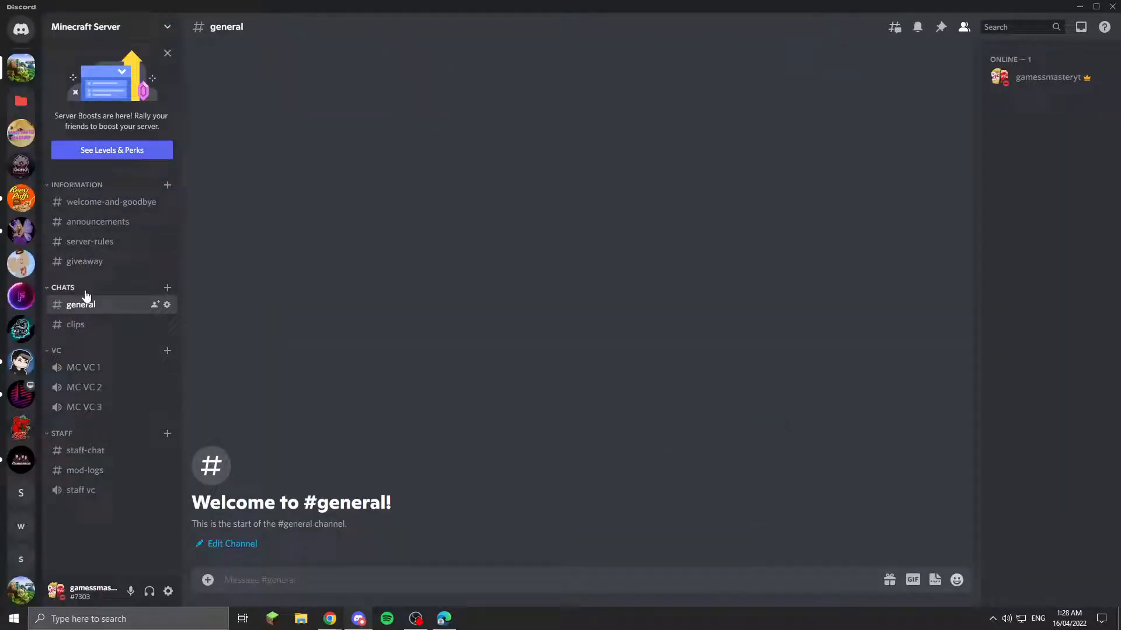
pyautogui.rightClick(87, 289)
pyautogui.click(143, 419)
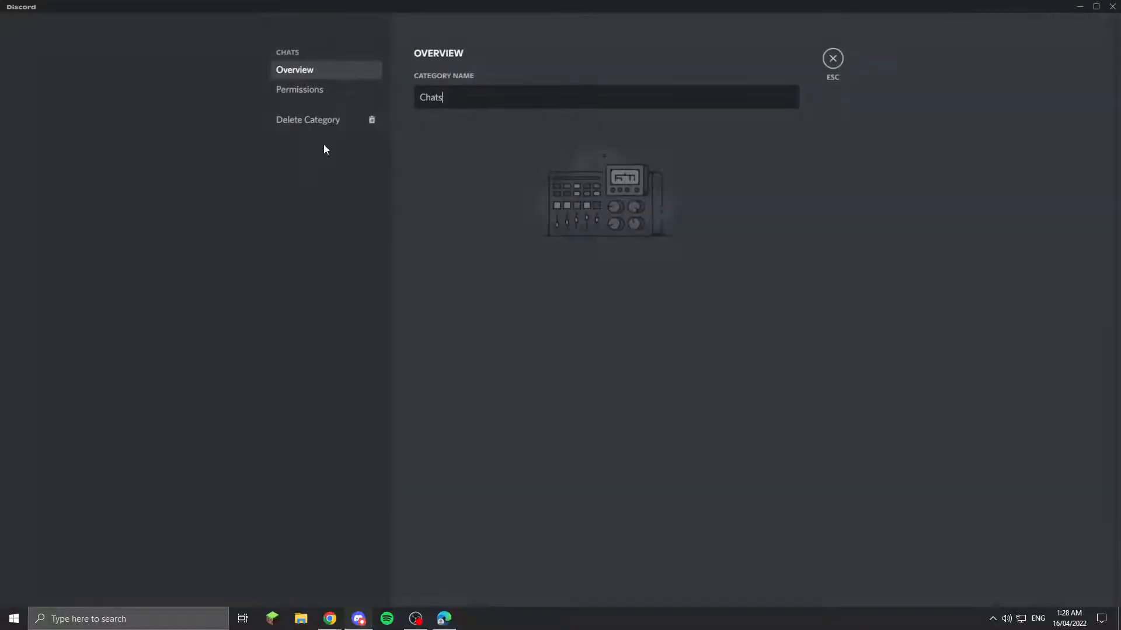
pyautogui.click(323, 90)
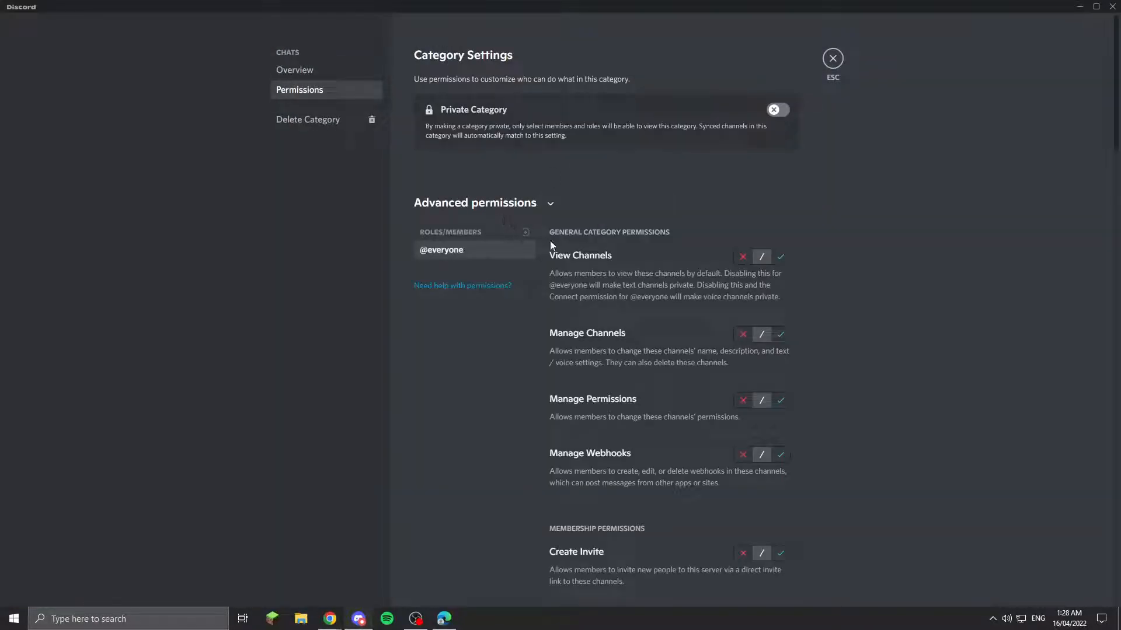
pyautogui.click(742, 258)
pyautogui.scroll(-10, 650, 324)
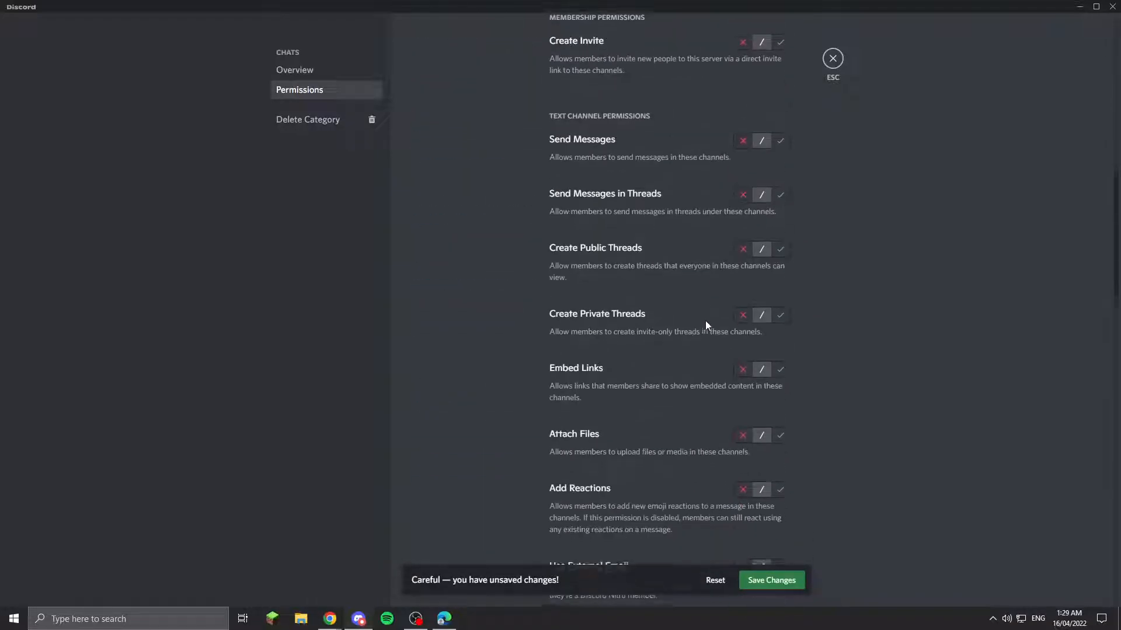
pyautogui.scroll(-10, 705, 321)
pyautogui.click(780, 180)
pyautogui.scroll(10, 749, 220)
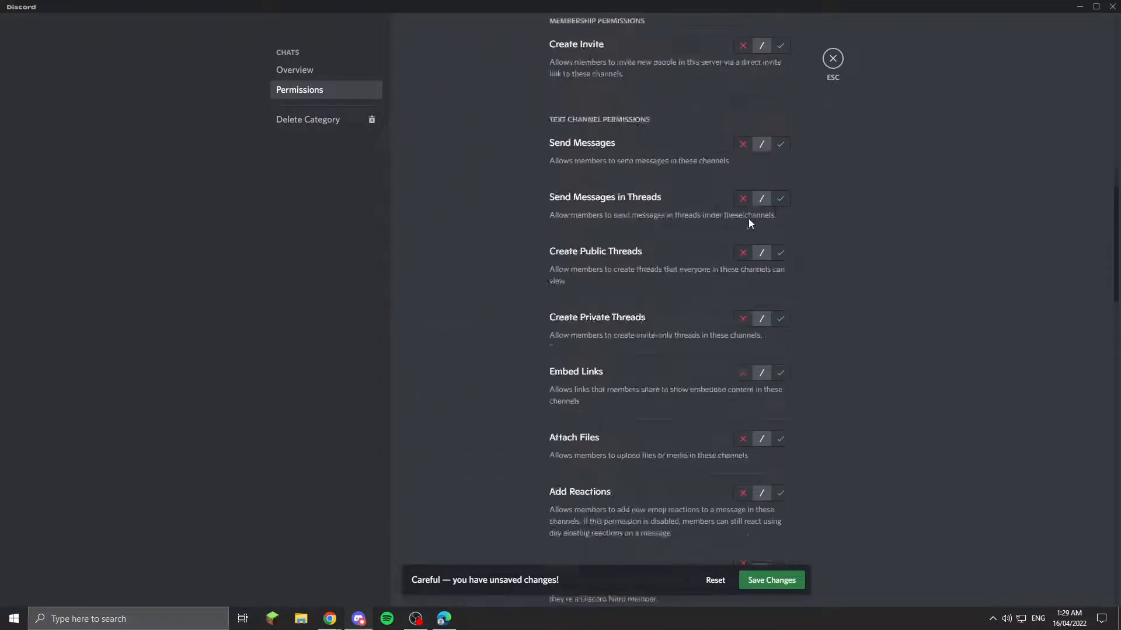
pyautogui.click(743, 319)
# Step: Add the Member role to the Chats category and allow View Channels, Send Messages, Embed Links, Attach Files and Add Reactions
pyautogui.scroll(7, 521, 305)
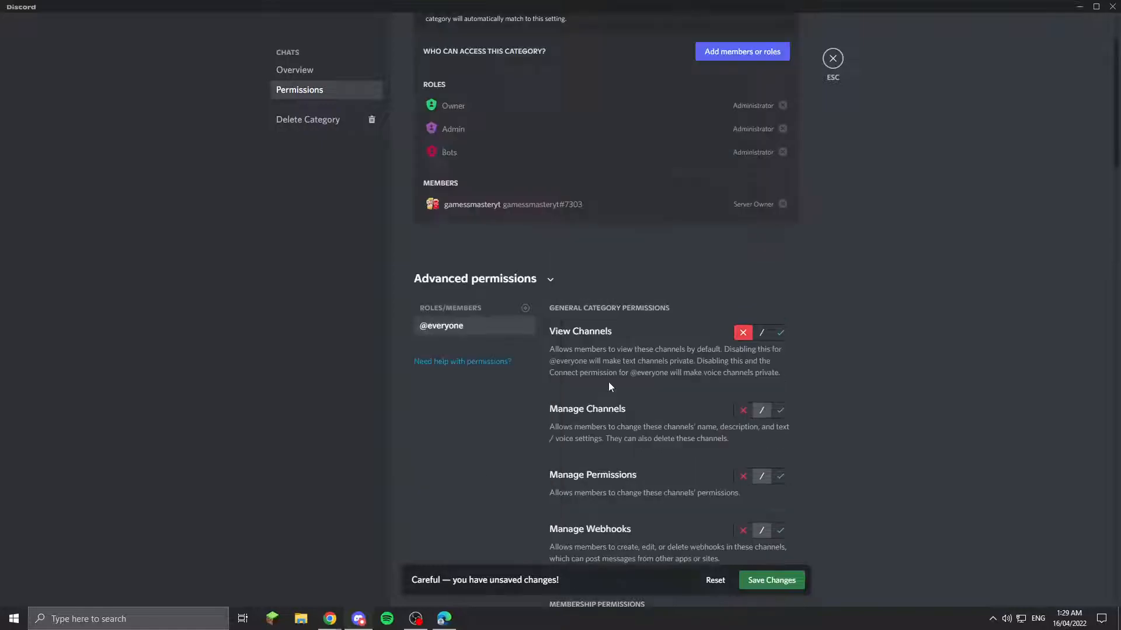
pyautogui.click(787, 334)
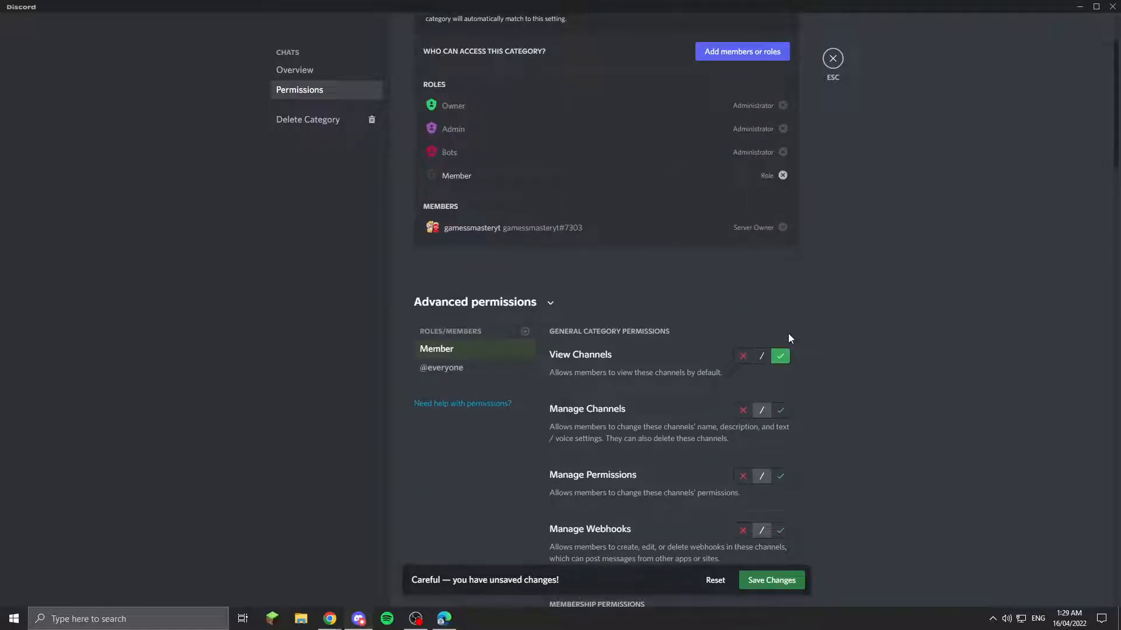
pyautogui.scroll(-12, 783, 342)
pyautogui.click(779, 87)
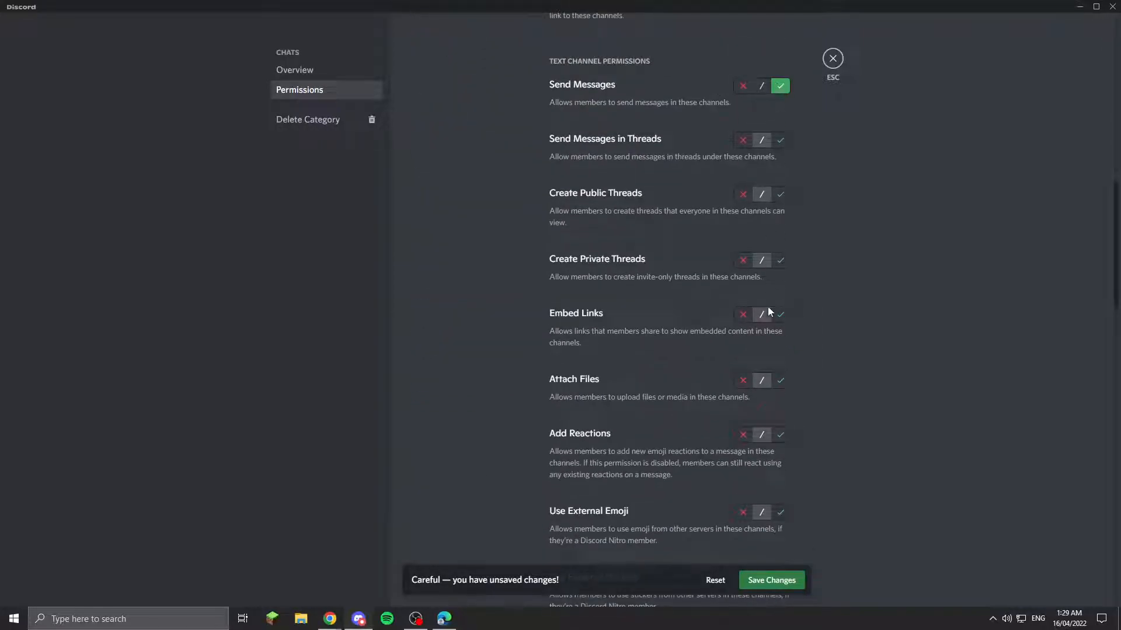
pyautogui.click(780, 316)
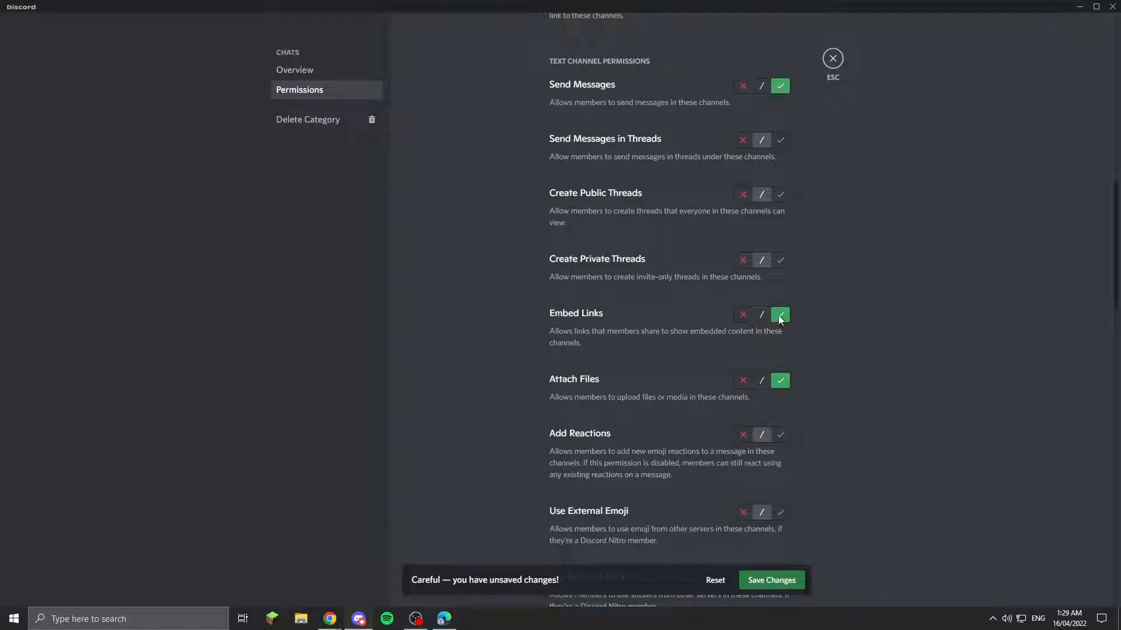
pyautogui.click(780, 436)
pyautogui.scroll(-2, 782, 441)
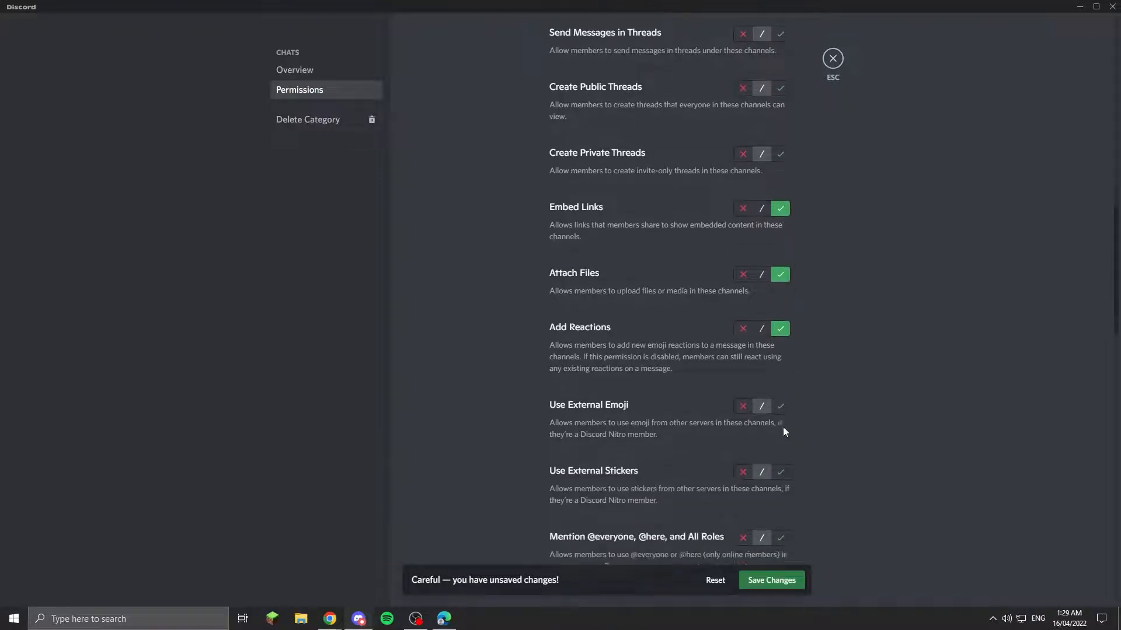
pyautogui.click(783, 396)
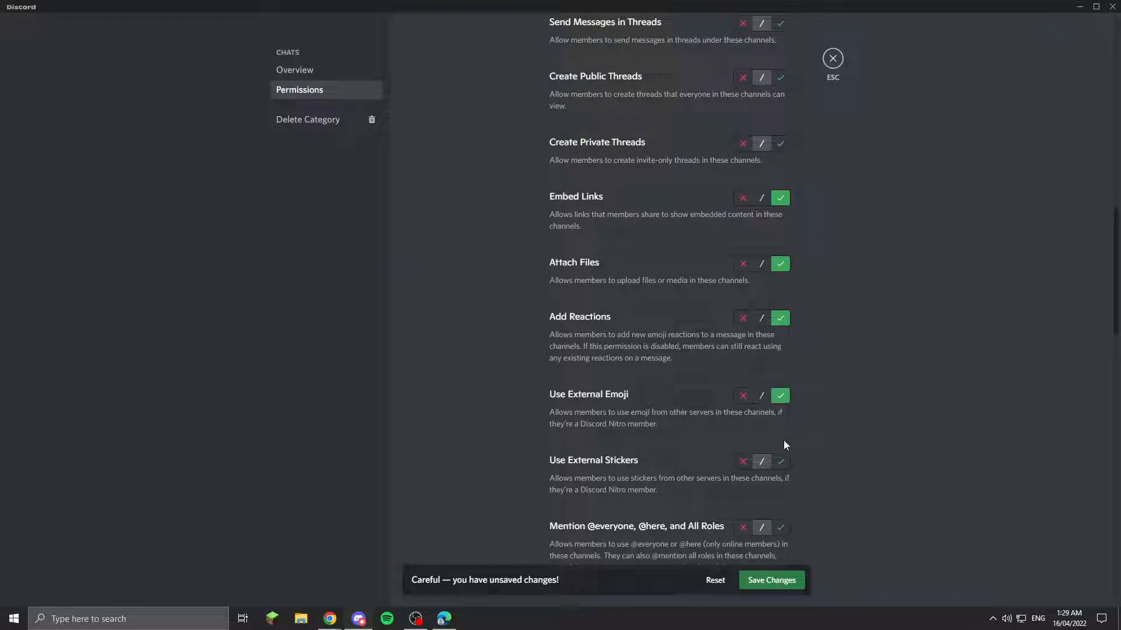
pyautogui.click(780, 461)
pyautogui.scroll(-3, 782, 461)
pyautogui.click(742, 352)
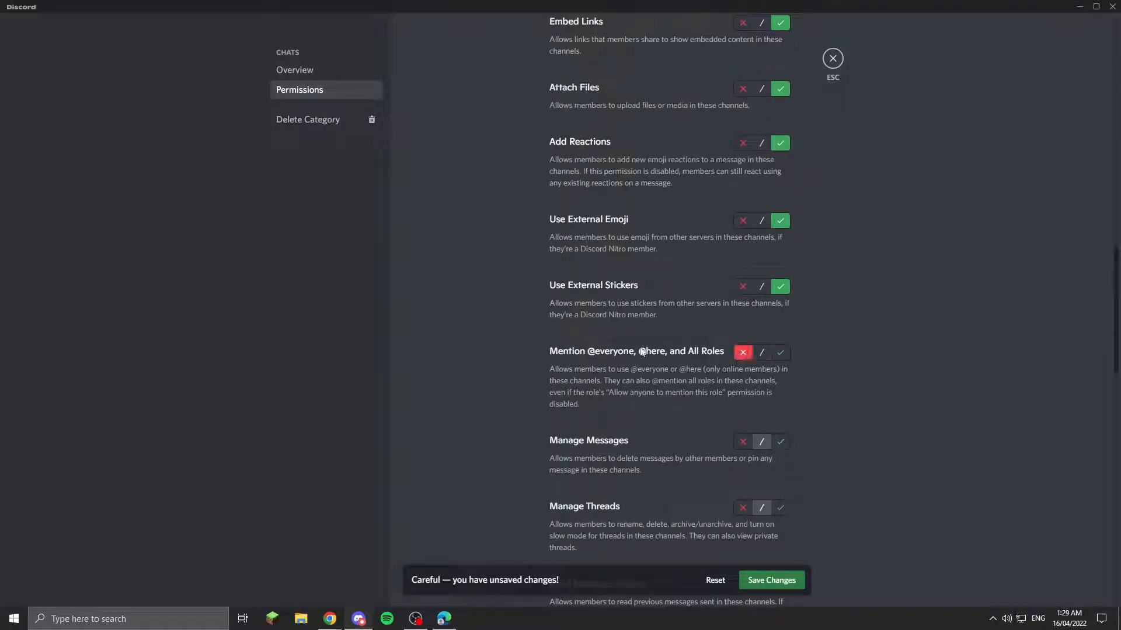
# Step: Allow the Member role Read Message History and deny the voice permission Connect
pyautogui.scroll(-4, 759, 373)
pyautogui.click(781, 352)
pyautogui.scroll(-5, 767, 360)
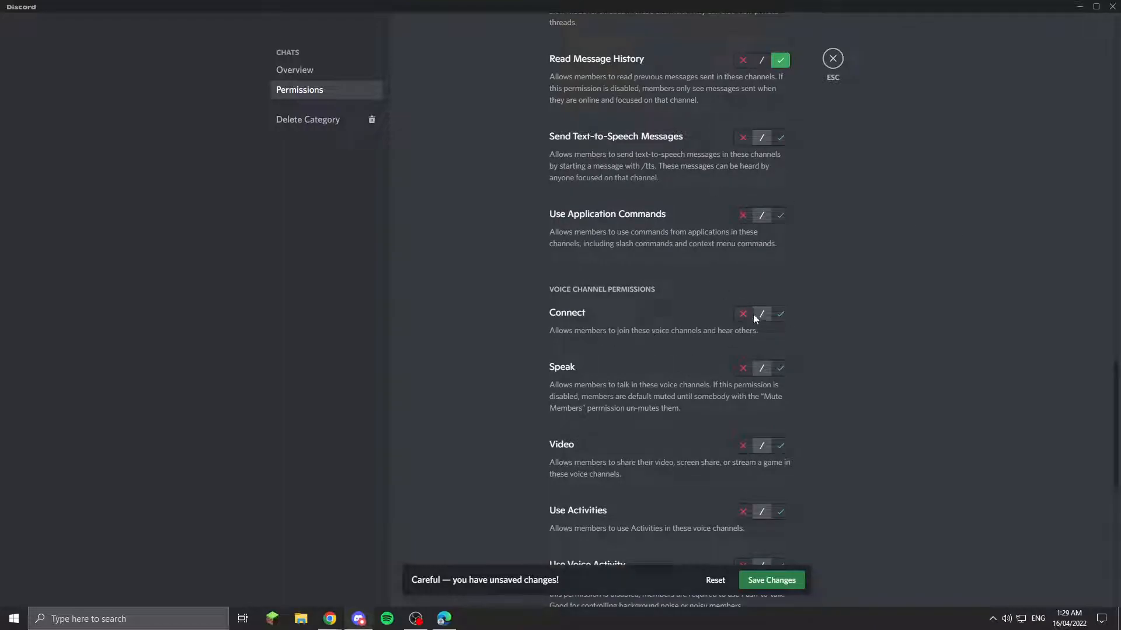
pyautogui.click(744, 315)
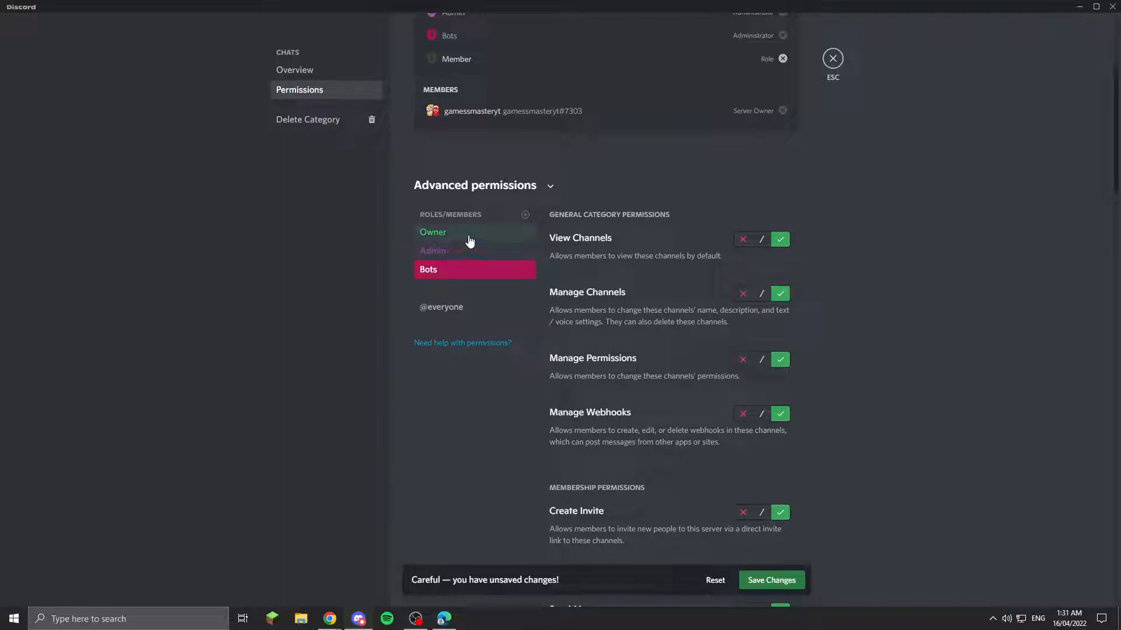
# Step: Review the Chats category permissions granted to the Owner, Admin and Bots roles
pyautogui.click(469, 236)
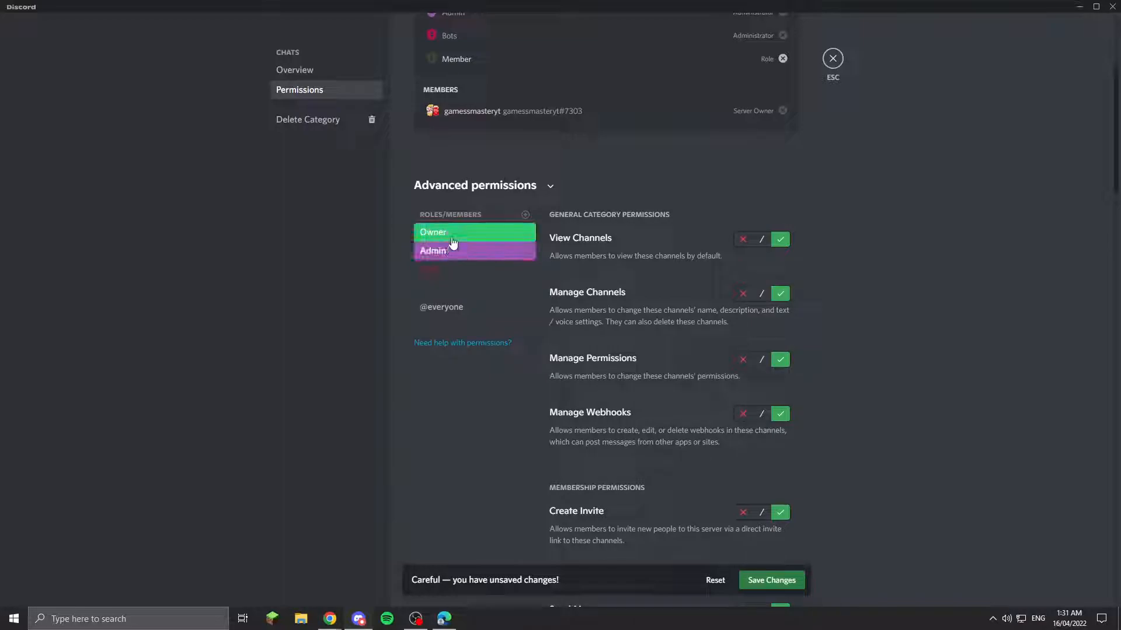
pyautogui.scroll(-7, 866, 334)
pyautogui.scroll(-3, 776, 364)
pyautogui.scroll(13, 640, 204)
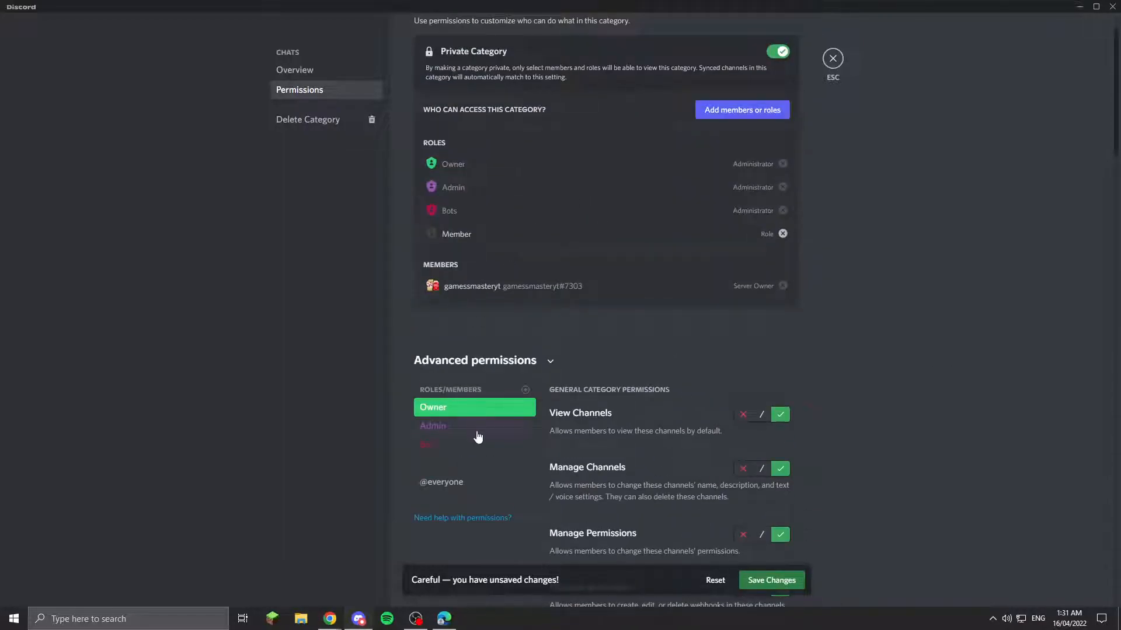
pyautogui.click(476, 429)
pyautogui.scroll(-16, 848, 390)
pyautogui.scroll(13, 821, 368)
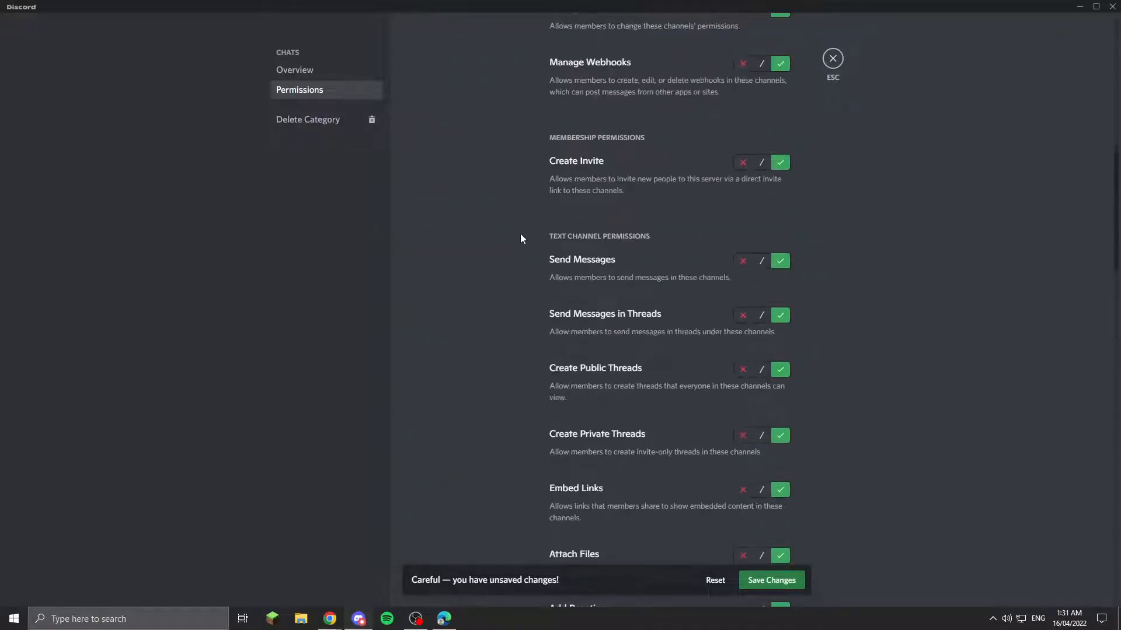
pyautogui.click(507, 278)
pyautogui.scroll(-15, 703, 263)
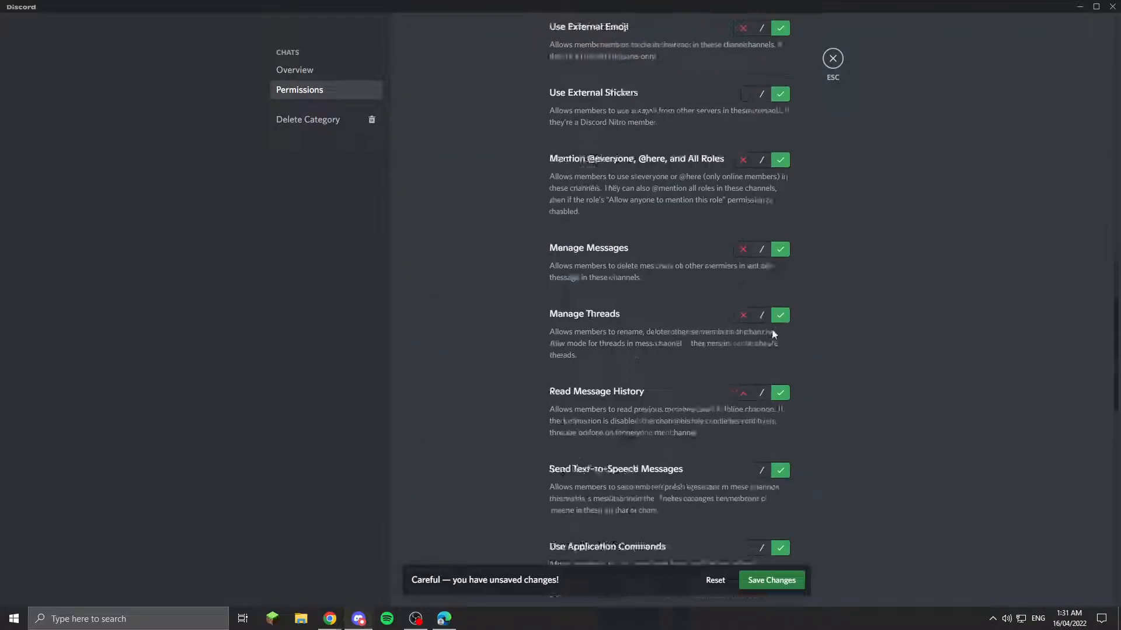
pyautogui.scroll(8, 779, 317)
pyautogui.scroll(10, 779, 317)
pyautogui.scroll(-4, 760, 320)
# Step: Add the Staff role to the Chats category and allow View Channels, Send Messages, Embed Links, Attach Files and Add Reactions
pyautogui.click(526, 156)
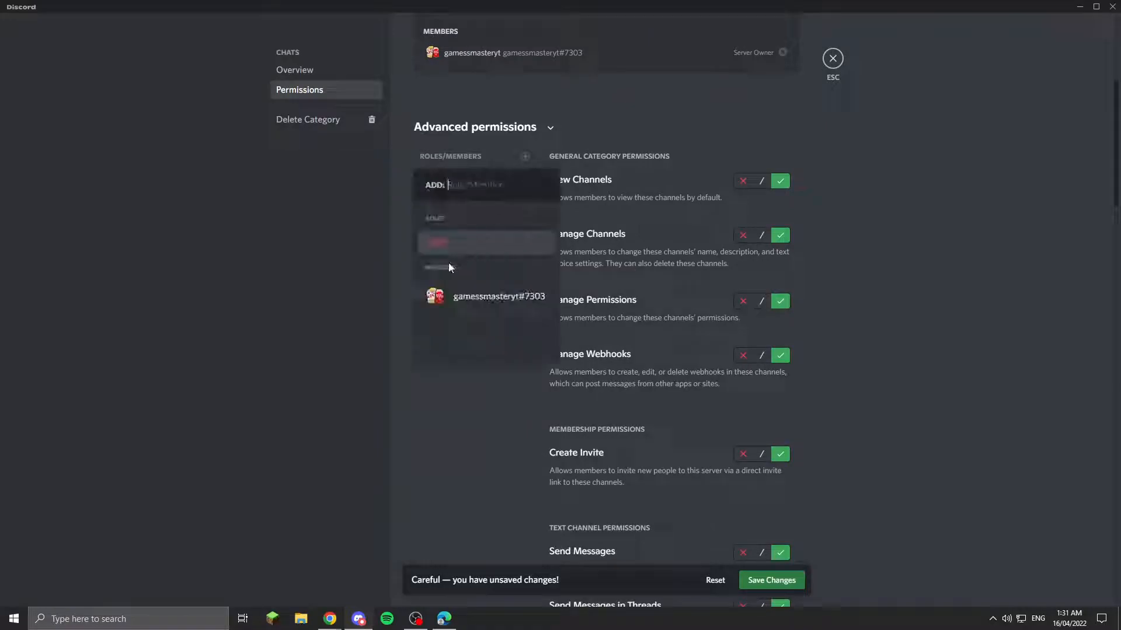
pyautogui.click(477, 251)
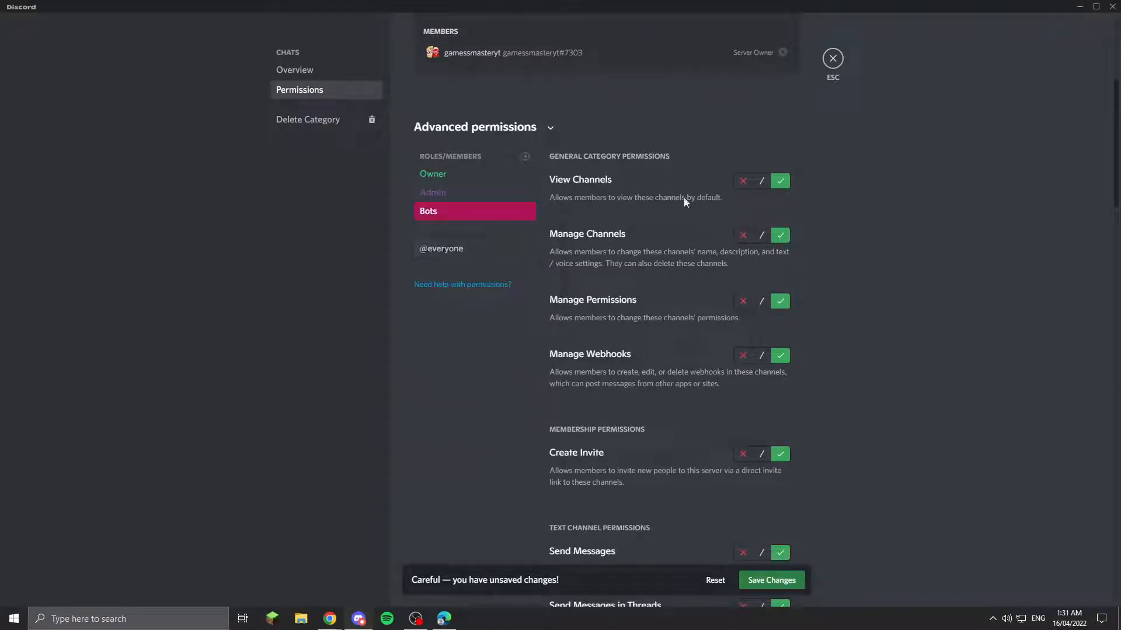
pyautogui.click(781, 182)
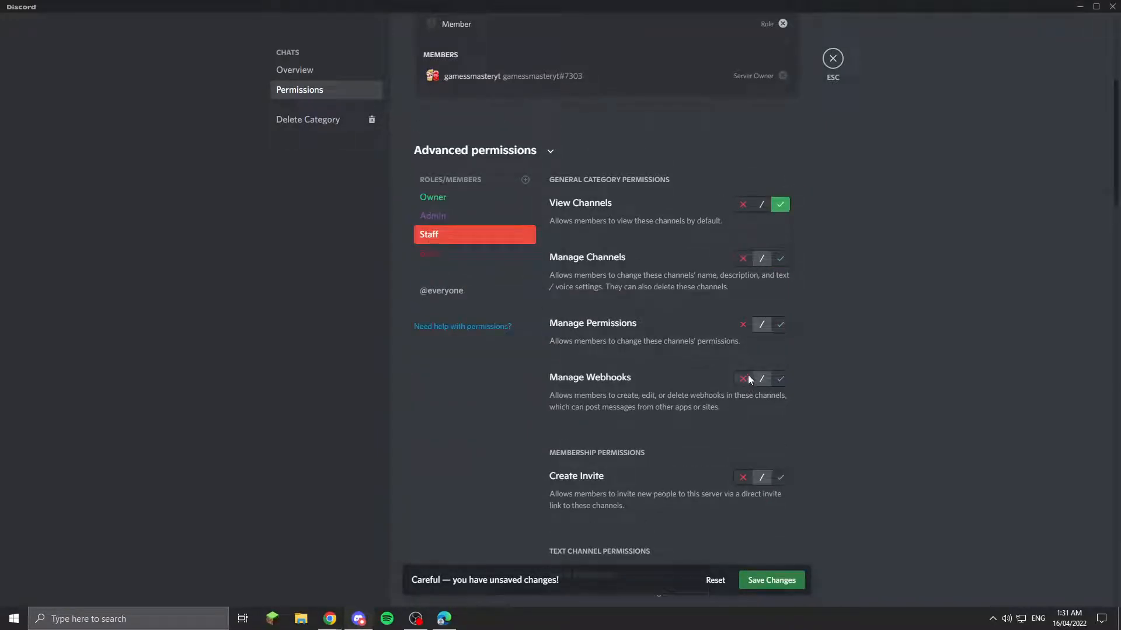
pyautogui.scroll(-3, 781, 408)
pyautogui.click(781, 403)
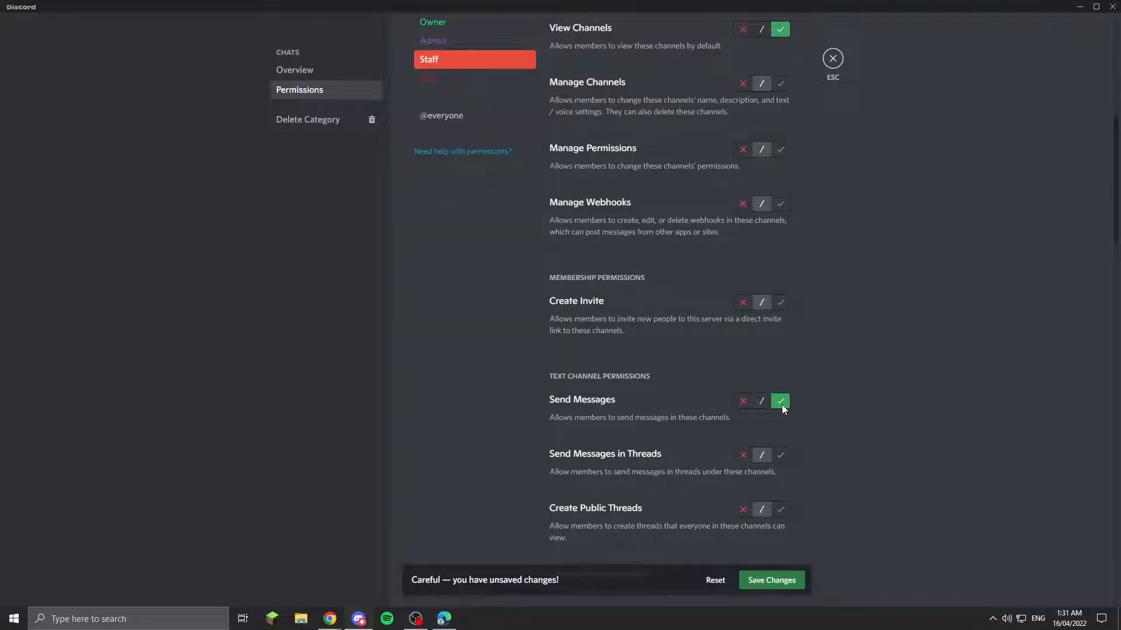
pyautogui.scroll(-3, 782, 403)
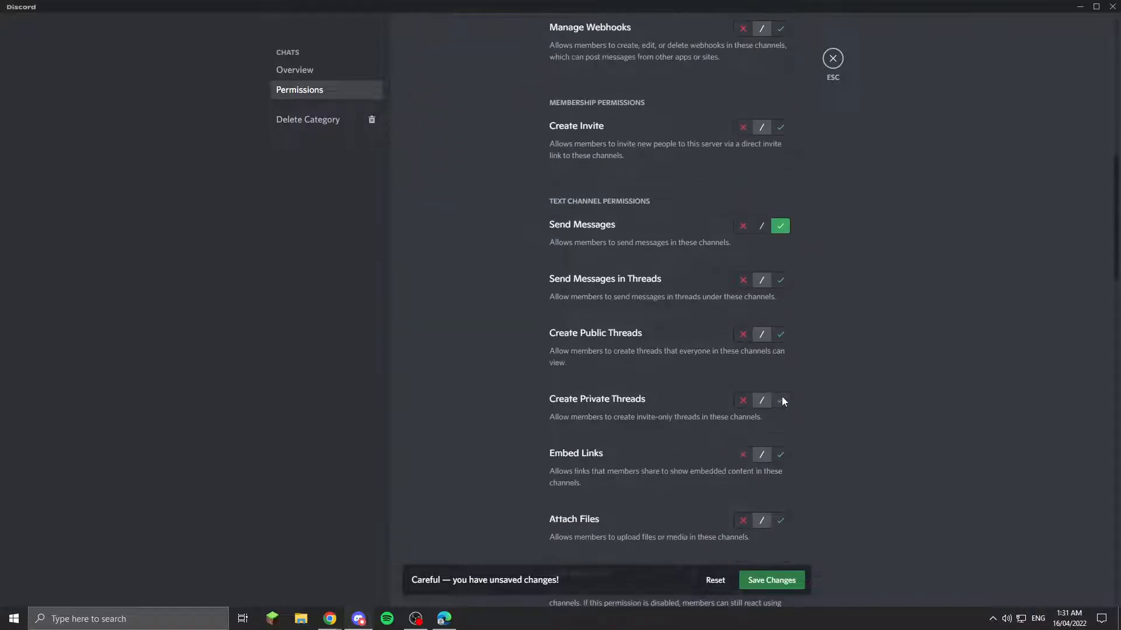
pyautogui.click(780, 521)
pyautogui.scroll(-2, 781, 513)
pyautogui.click(780, 456)
pyautogui.scroll(-1, 780, 465)
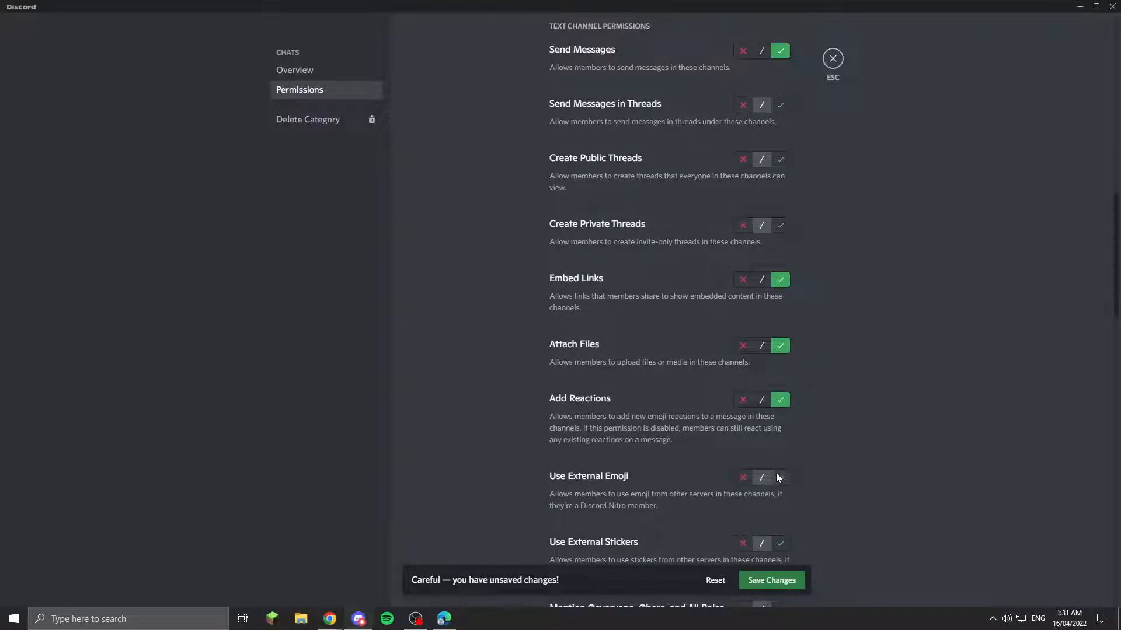
pyautogui.click(781, 543)
pyautogui.scroll(-2, 776, 514)
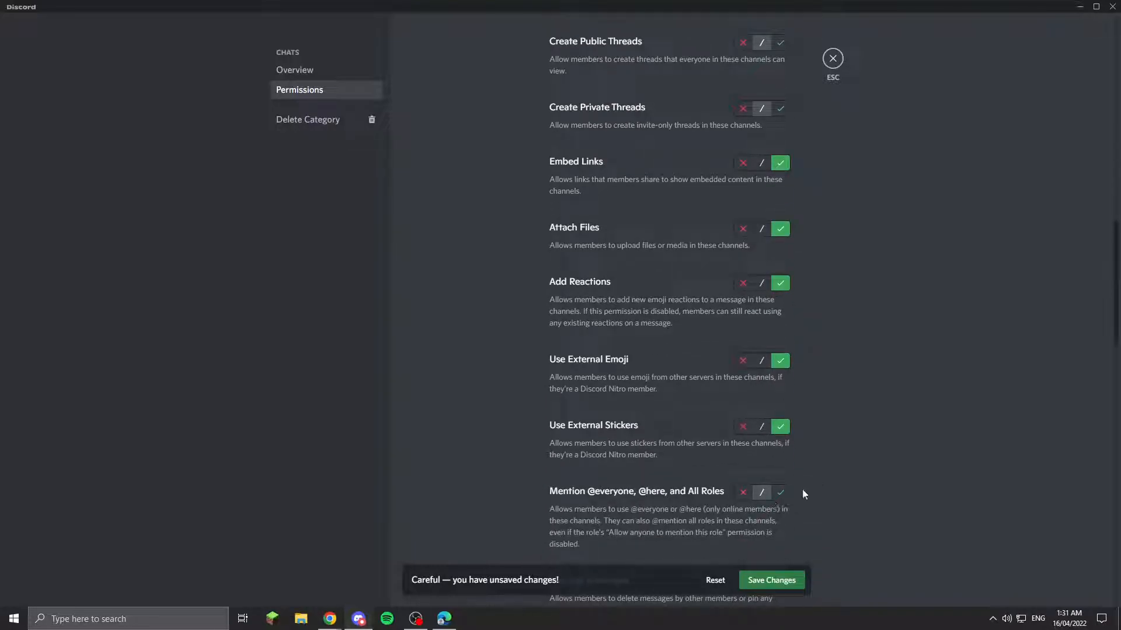
pyautogui.click(778, 493)
pyautogui.scroll(-3, 652, 517)
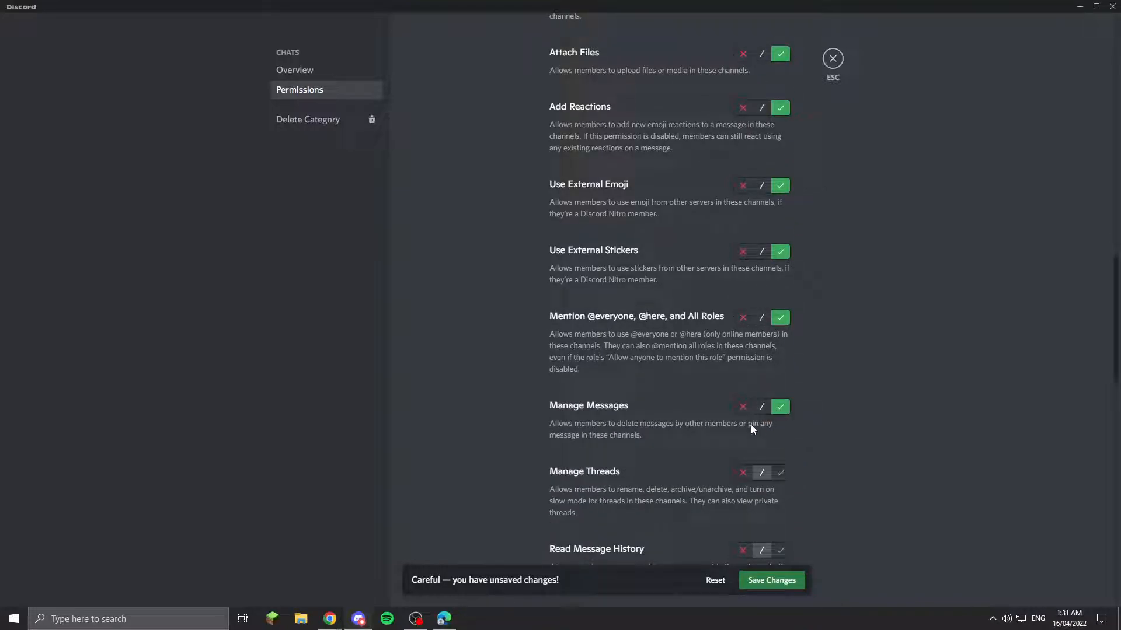
# Step: Allow the Staff role Read Message History and deny Connect in the Chats category
pyautogui.scroll(-3, 751, 425)
pyautogui.scroll(-5, 767, 444)
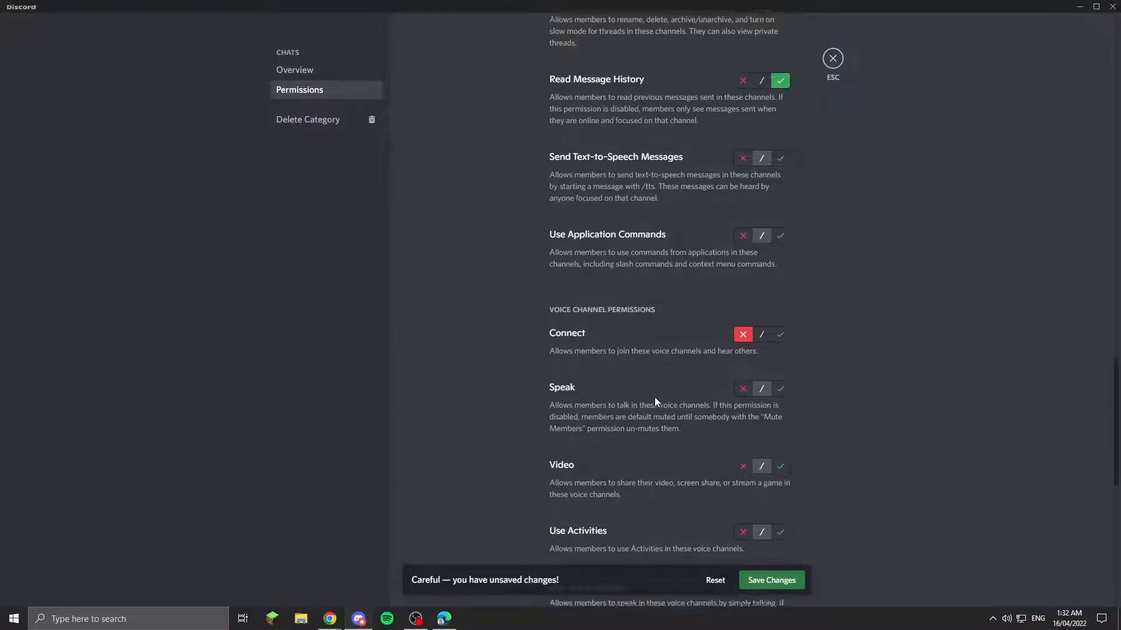
pyautogui.scroll(-2, 671, 399)
pyautogui.scroll(-7, 737, 263)
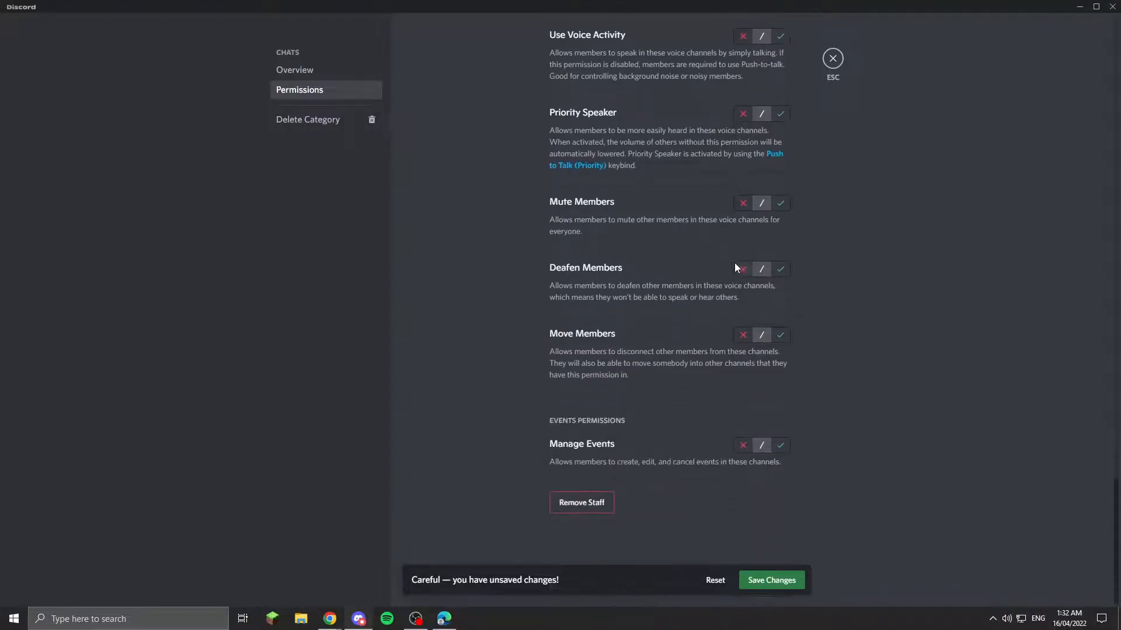
# Step: Save the permission changes for the Chats category and close its settings
pyautogui.scroll(20, 549, 242)
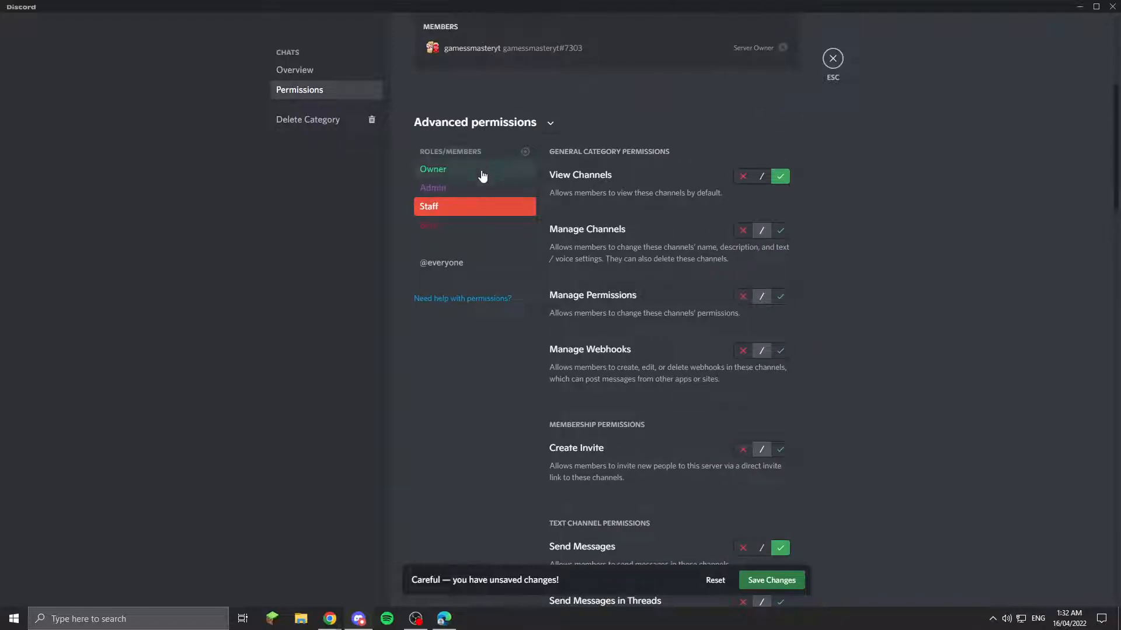
pyautogui.click(764, 580)
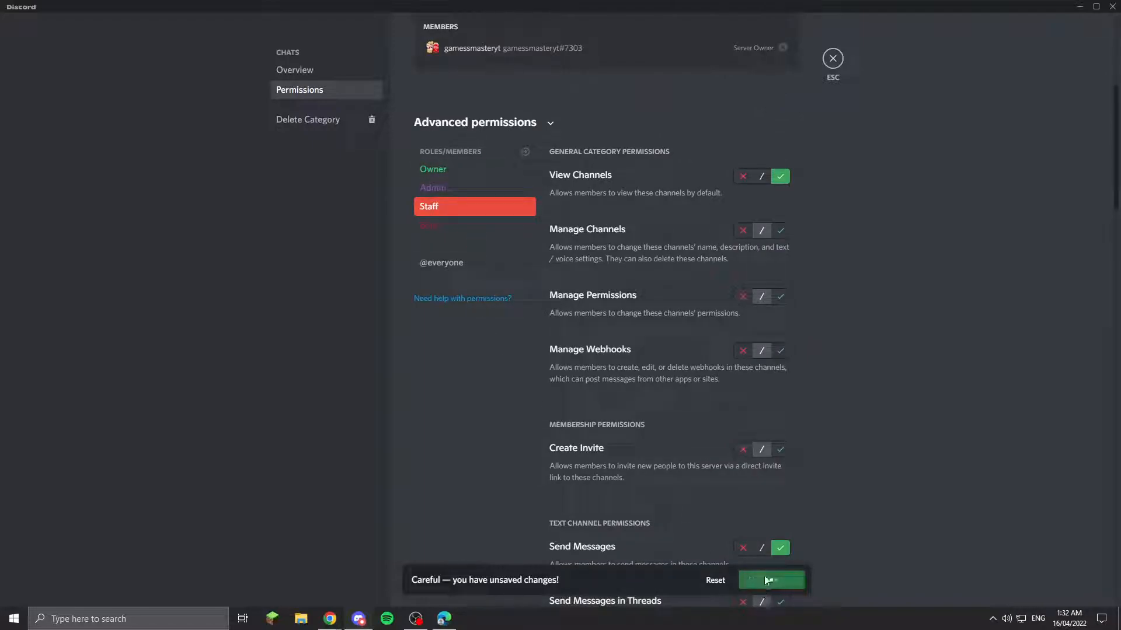
pyautogui.click(832, 59)
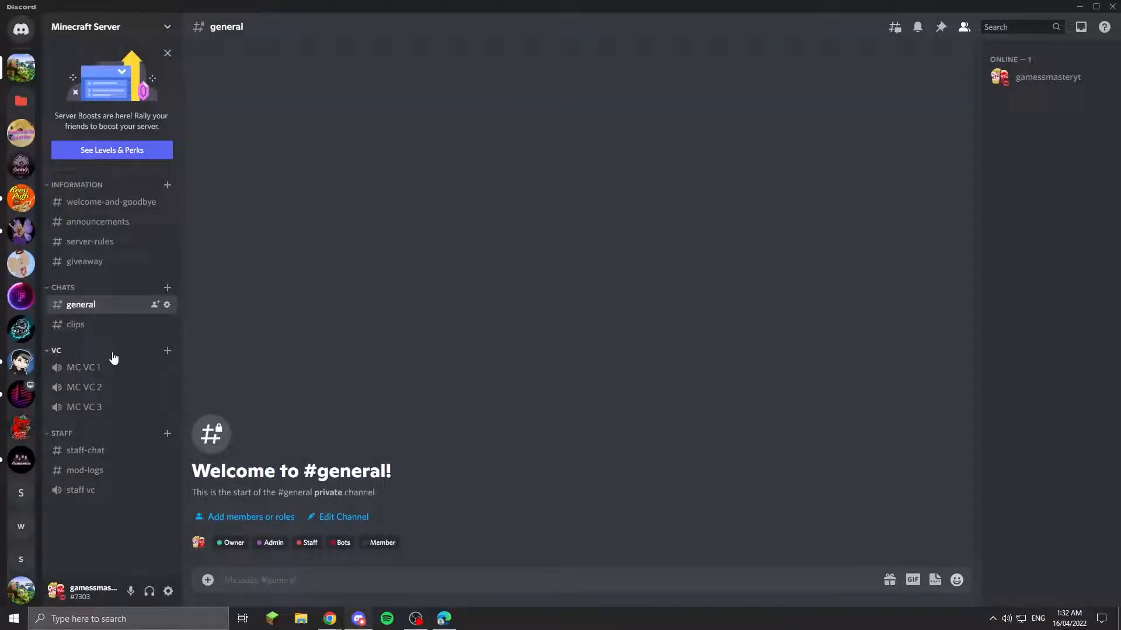
pyautogui.rightClick(113, 358)
pyautogui.click(211, 483)
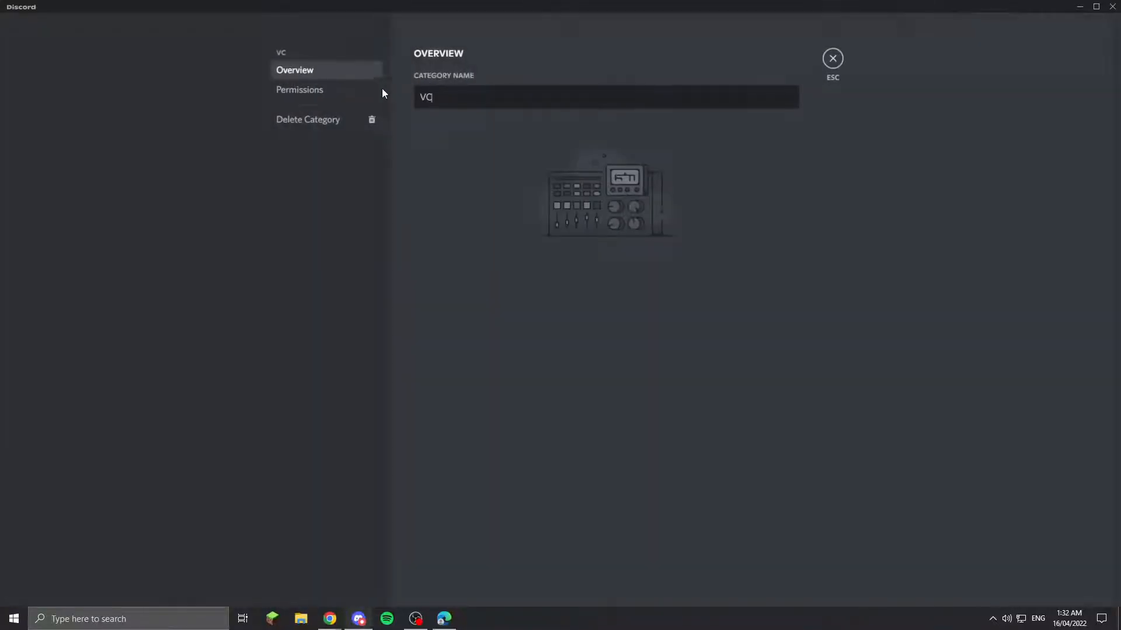
pyautogui.click(348, 92)
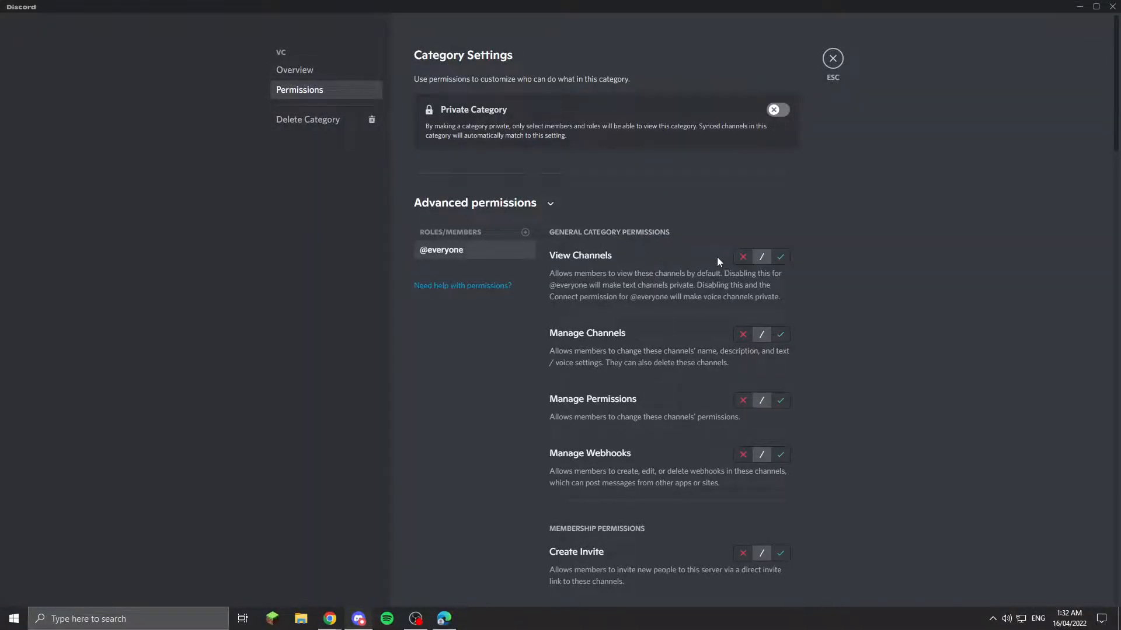
pyautogui.click(743, 260)
pyautogui.scroll(-10, 747, 268)
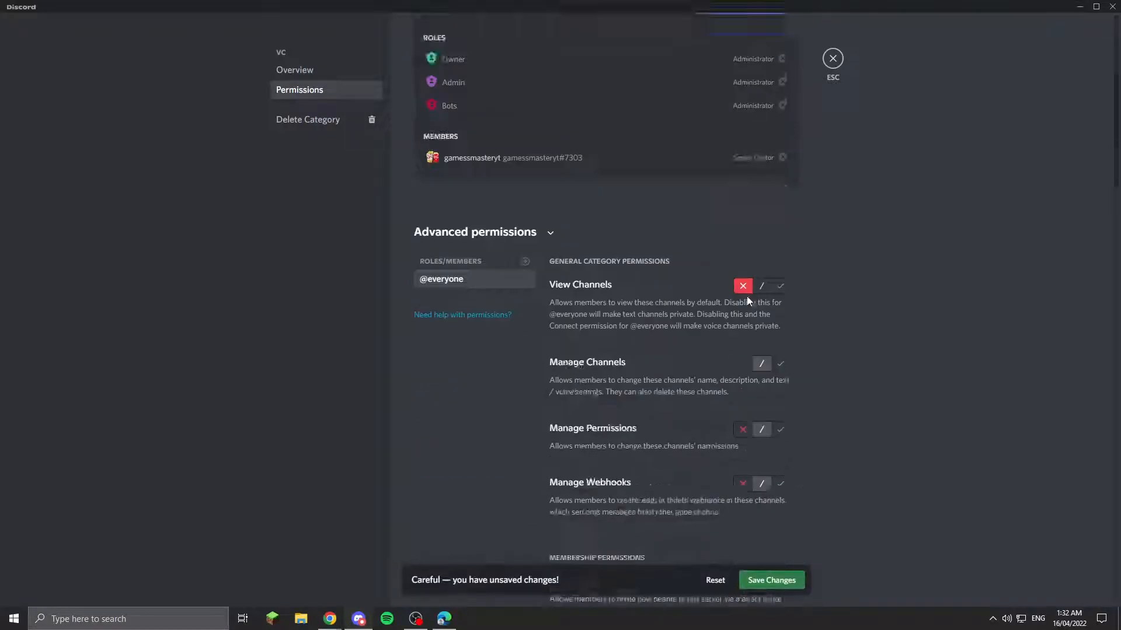
pyautogui.scroll(-10, 757, 308)
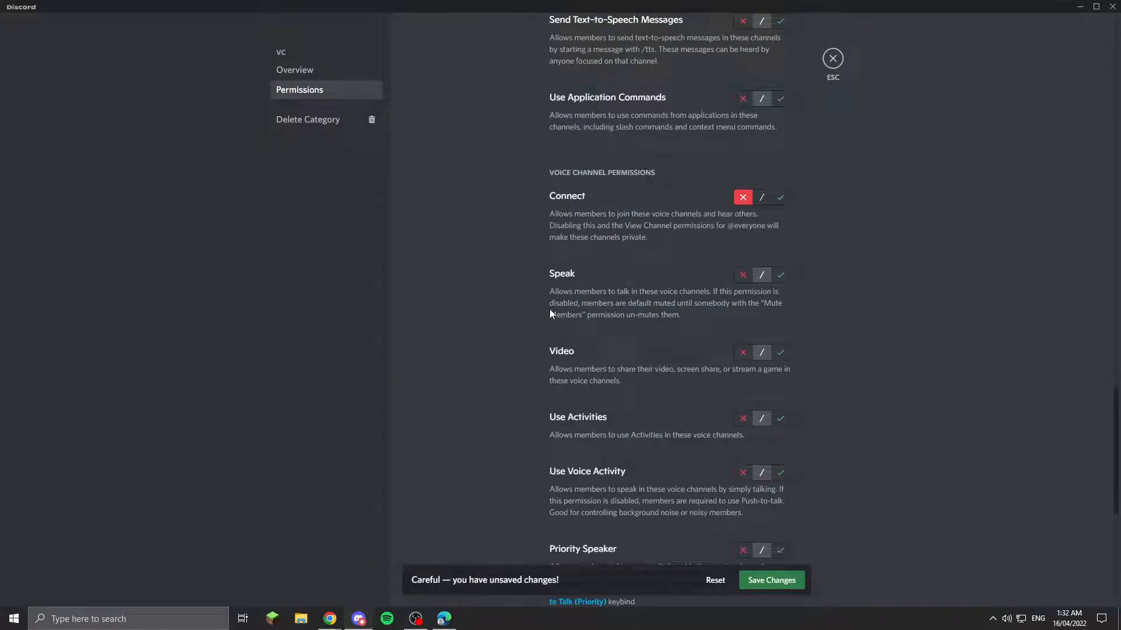
# Step: Add the Member role to the VC category and allow View Channels, Connect, Speak, Video and Use Activities
pyautogui.scroll(20, 470, 283)
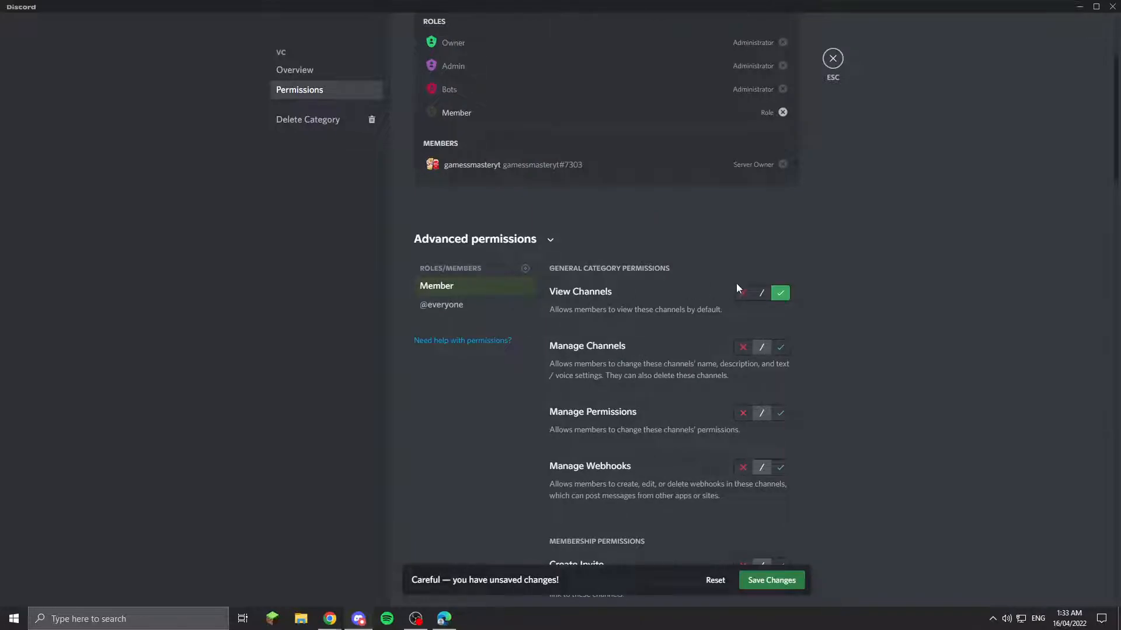
pyautogui.scroll(-18, 769, 300)
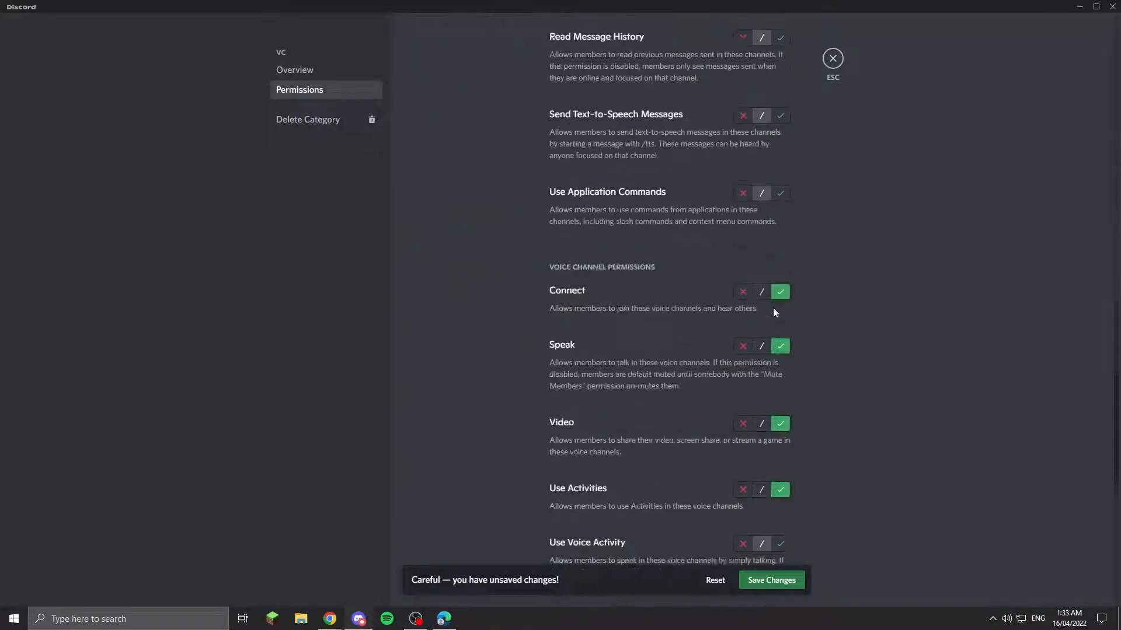
pyautogui.scroll(1, 625, 113)
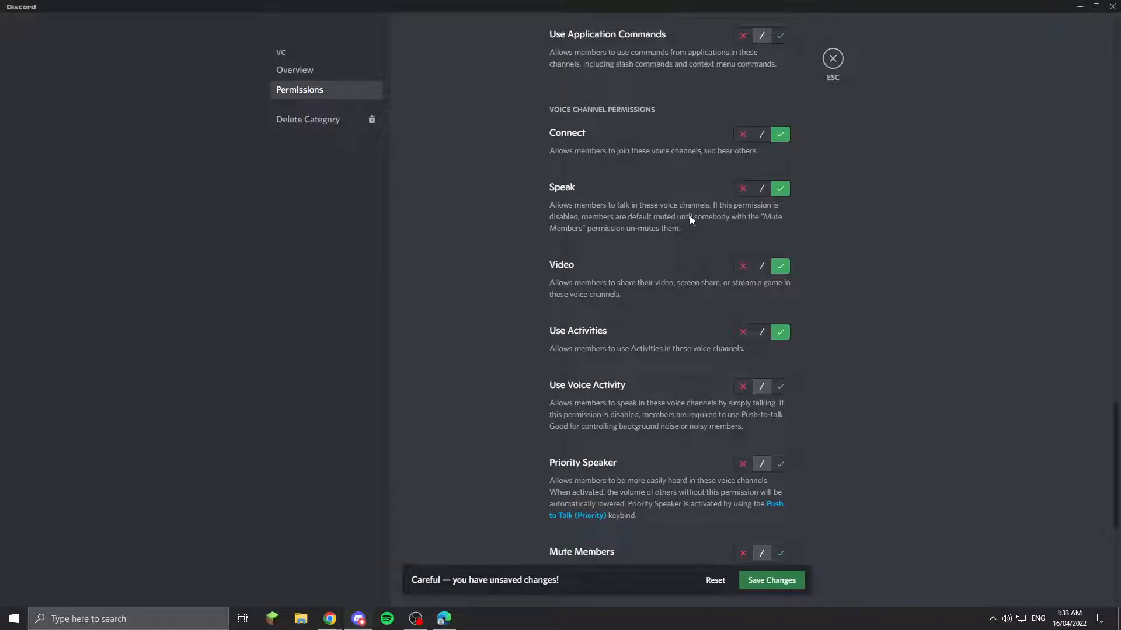
# Step: Add the Staff role to the VC category and allow View Channels, Connect, Speak, Video, Use Activities and Move Members
pyautogui.scroll(18, 644, 339)
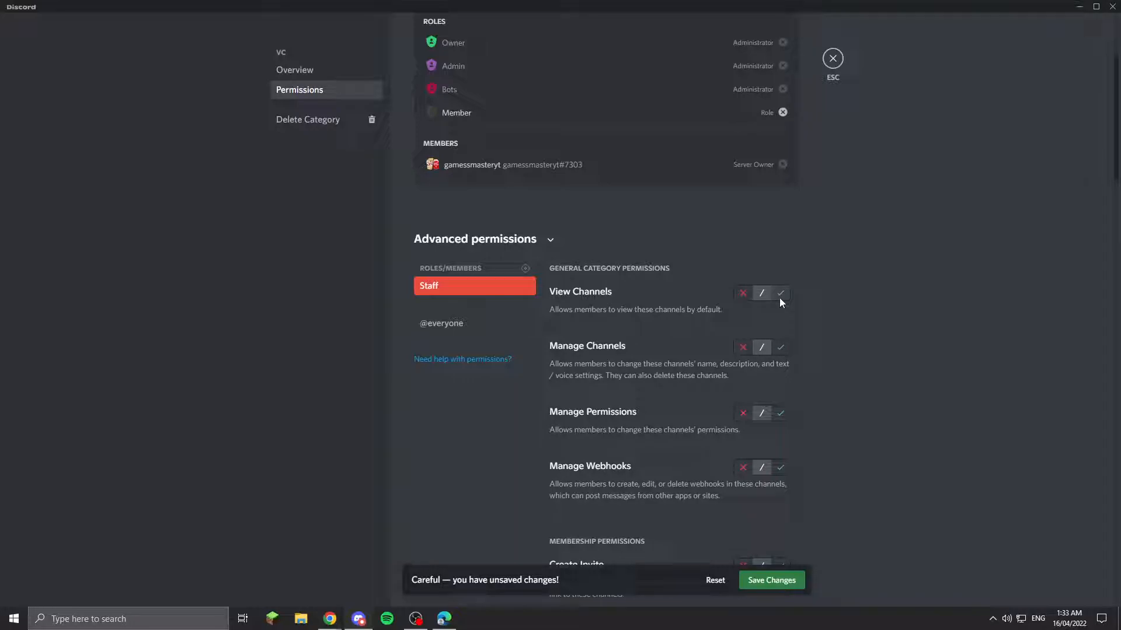
pyautogui.click(781, 296)
pyautogui.scroll(-10, 582, 333)
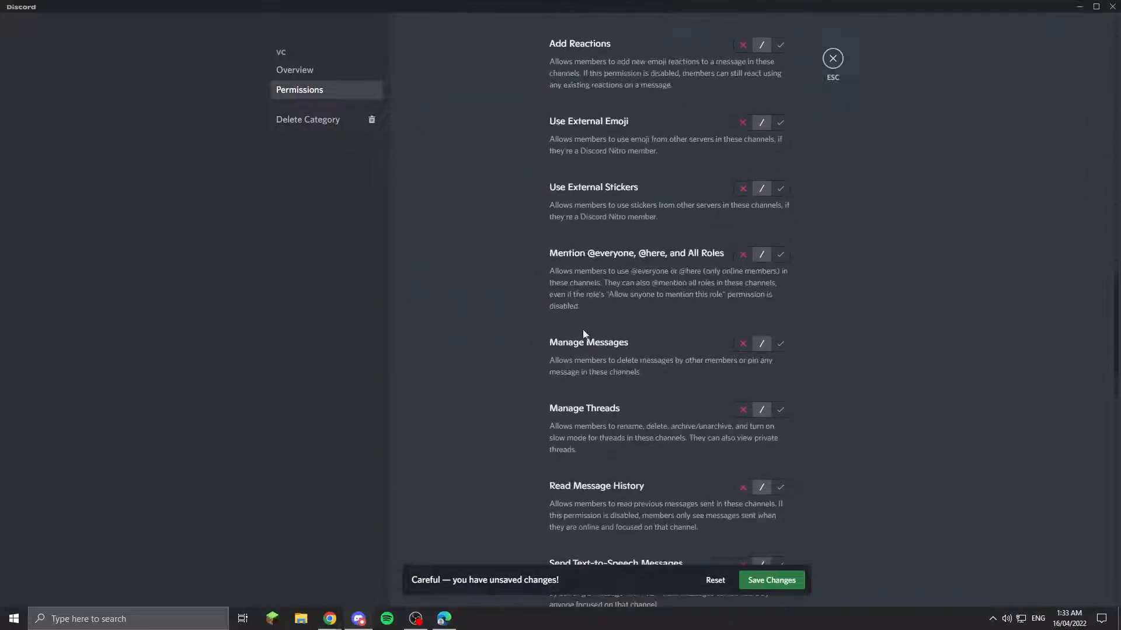
pyautogui.scroll(-8, 625, 345)
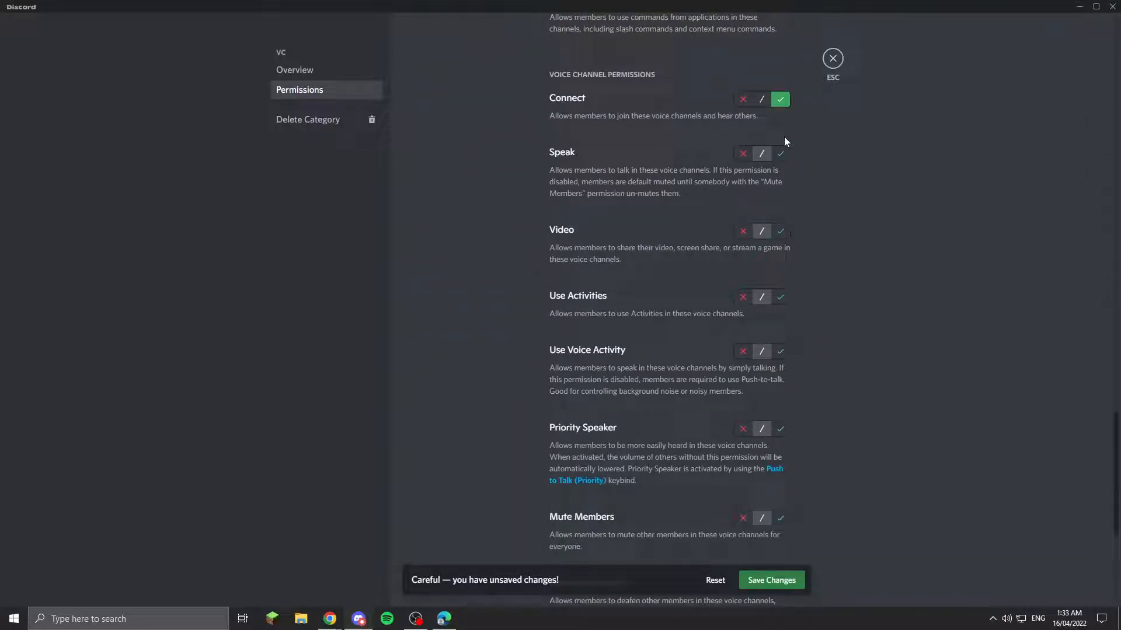
pyautogui.click(780, 154)
pyautogui.click(780, 232)
pyautogui.click(780, 297)
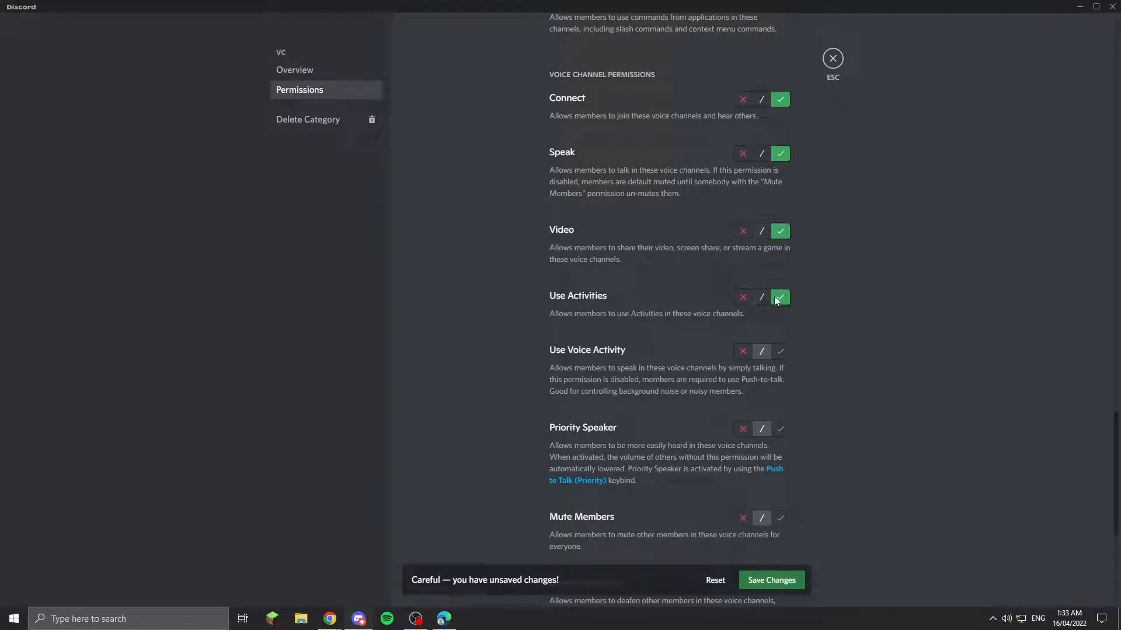
pyautogui.scroll(-3, 777, 315)
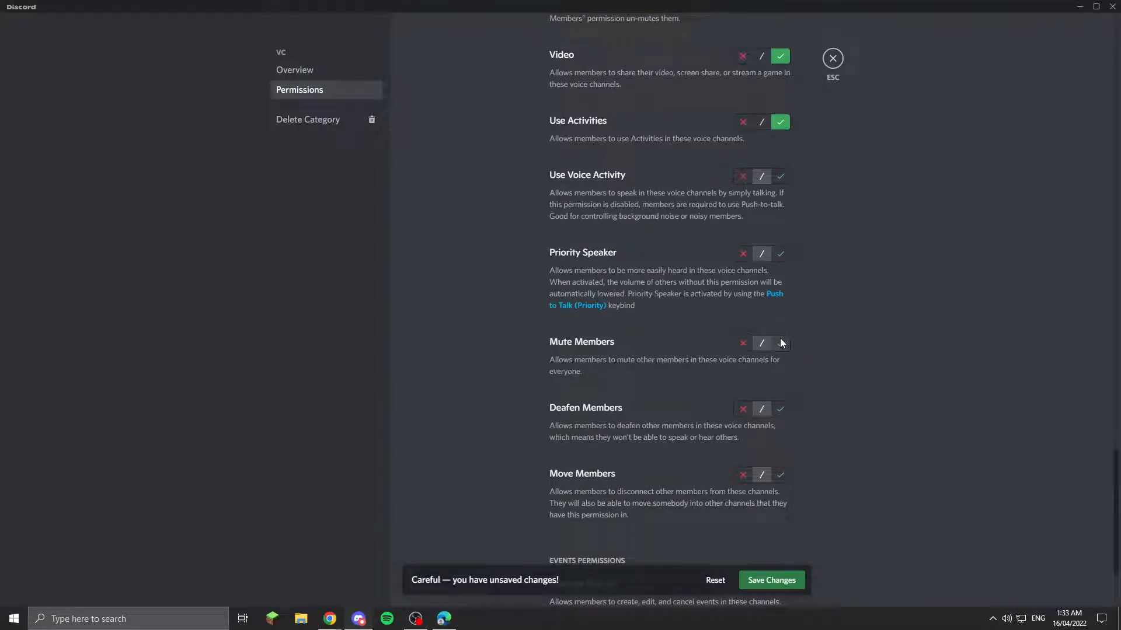
pyautogui.click(781, 475)
# Step: Add the Owner, Admin and Bots roles to the VC category and allow View Channels for the Bots role
pyautogui.scroll(10, 722, 337)
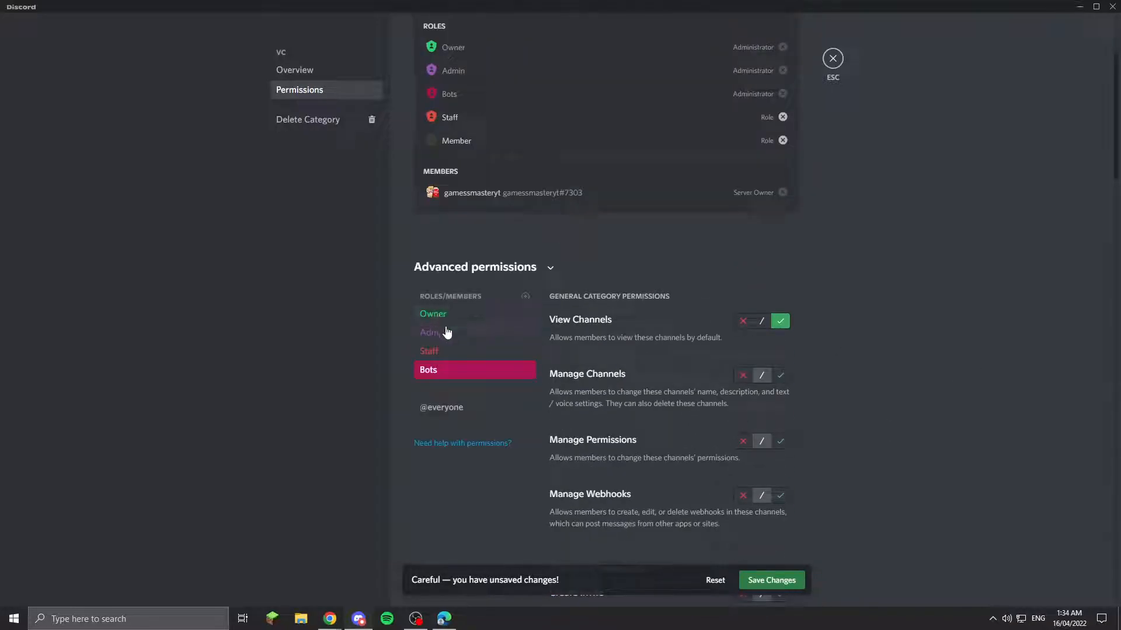
pyautogui.scroll(-10, 752, 288)
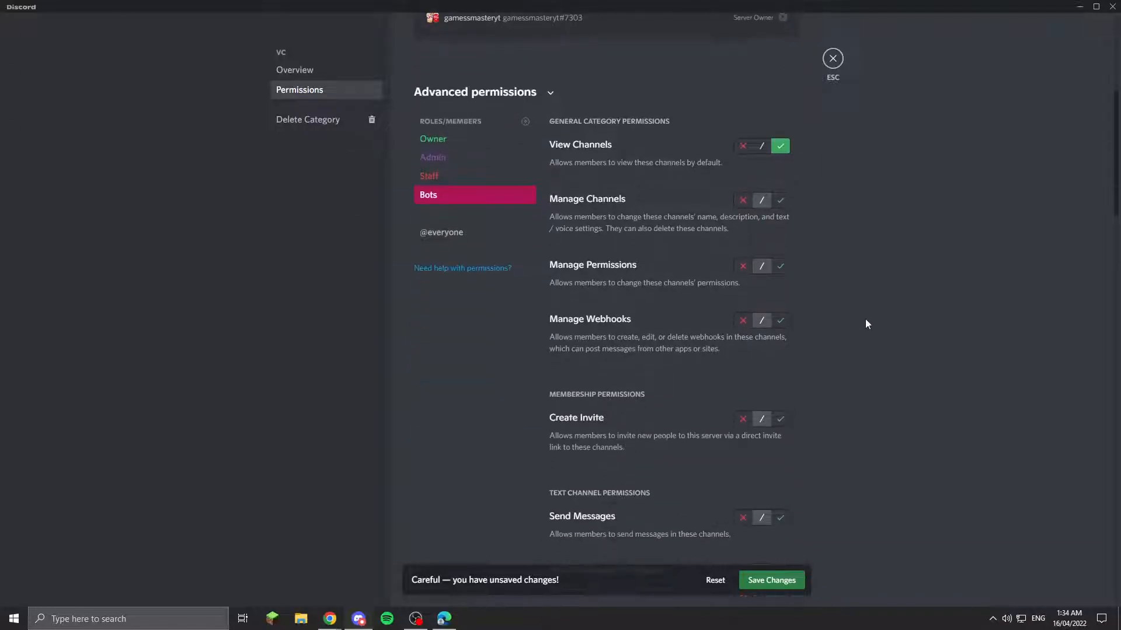
pyautogui.scroll(-5, 687, 314)
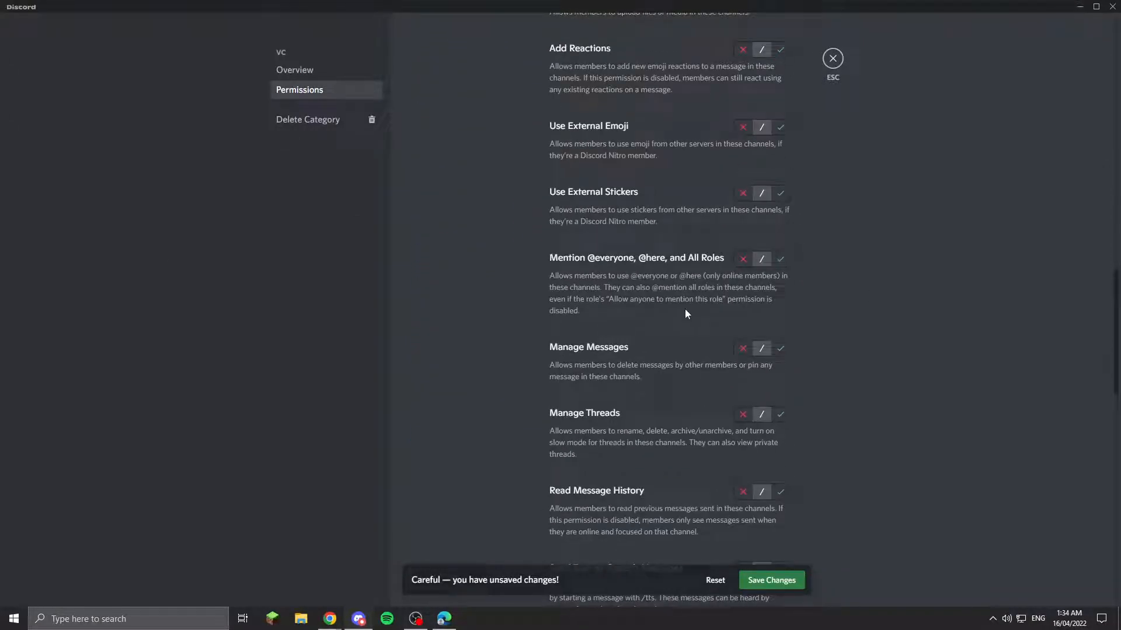
pyautogui.scroll(10, 685, 380)
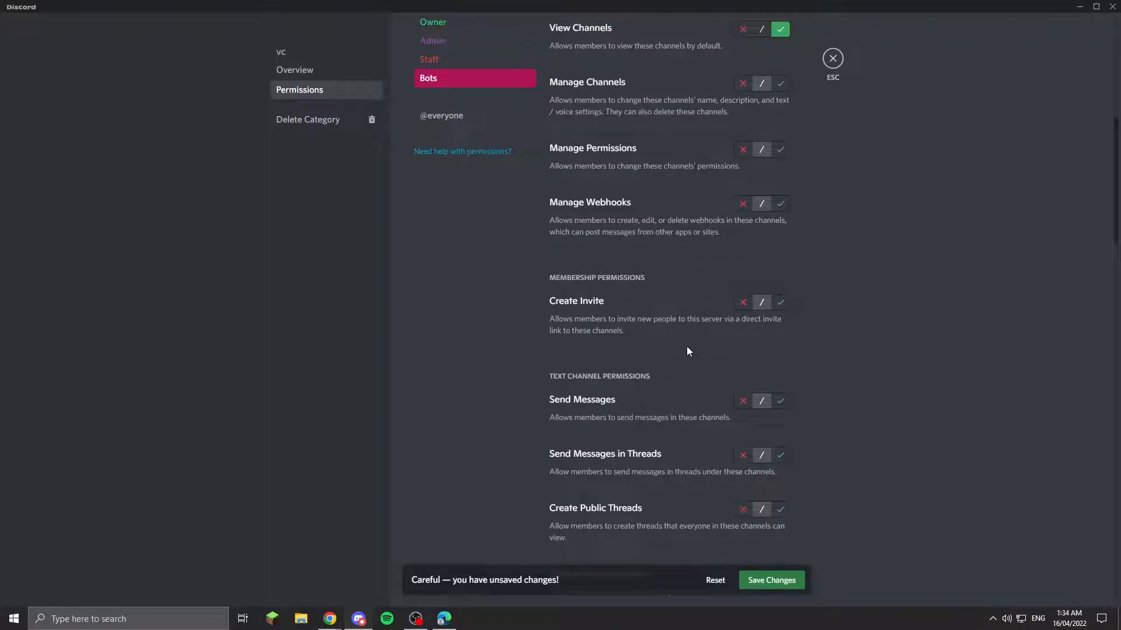
pyautogui.scroll(3, 686, 346)
pyautogui.scroll(3, 689, 343)
pyautogui.scroll(-5, 635, 351)
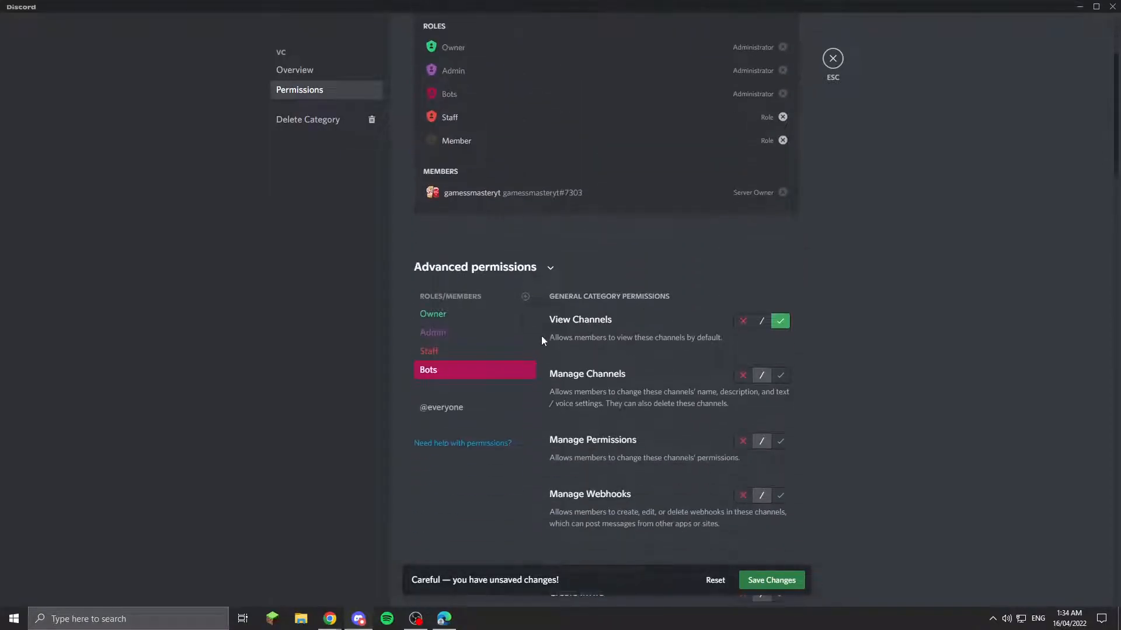
# Step: Allow Connect, Speak, Video, Use Activities and Use Voice Activity for the Bots role in the VC category
pyautogui.scroll(-15, 759, 339)
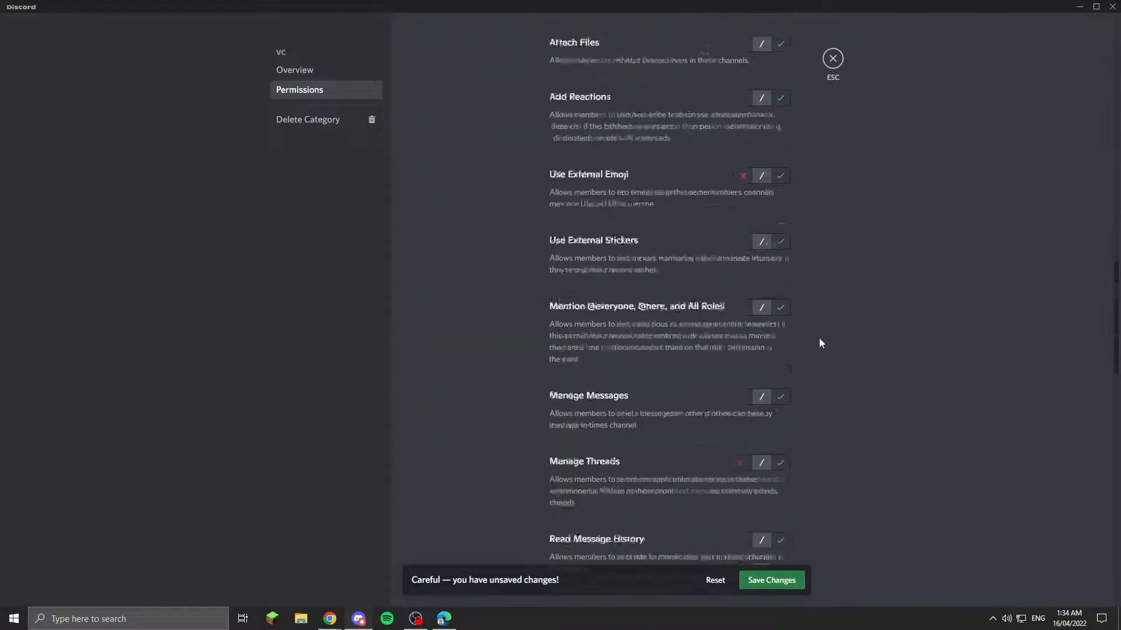
pyautogui.scroll(-2, 773, 275)
pyautogui.click(780, 216)
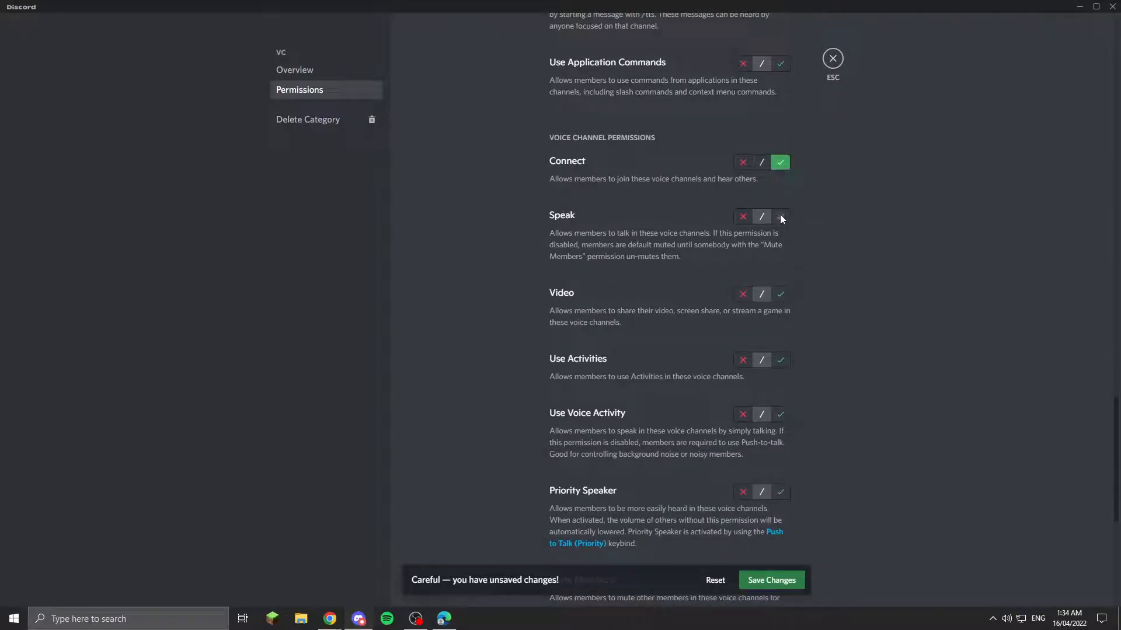
pyautogui.click(780, 414)
pyautogui.scroll(-2, 753, 420)
pyautogui.scroll(-2, 771, 370)
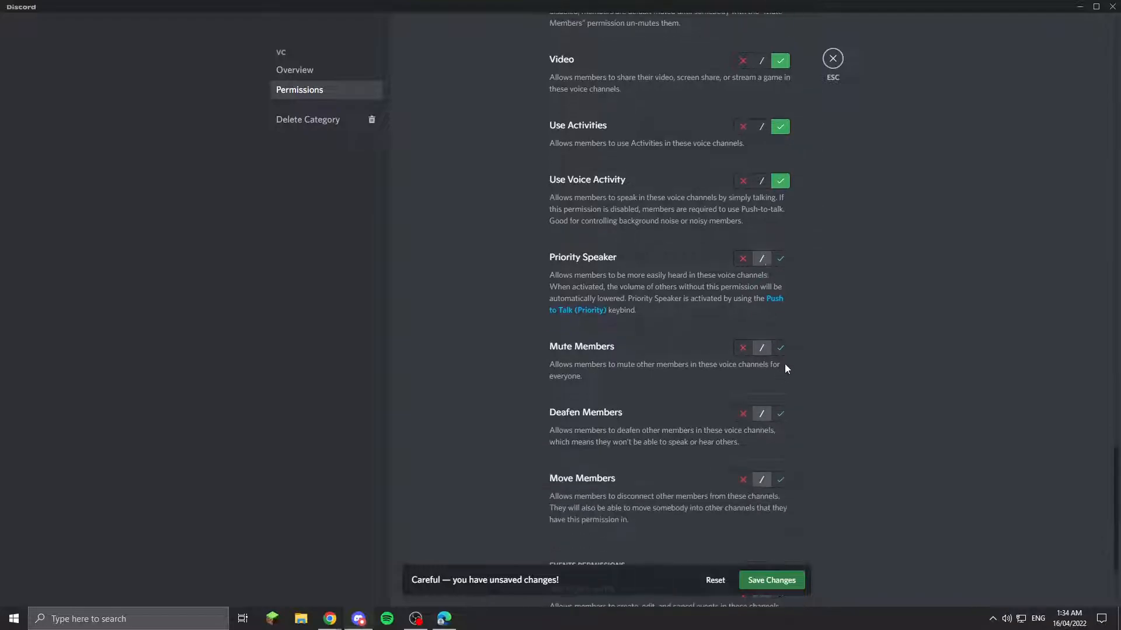
# Step: Allow Mute Members and Deafen Members for the VC category's administrator roles, save the changes and close the category settings
pyautogui.click(780, 348)
pyautogui.click(781, 414)
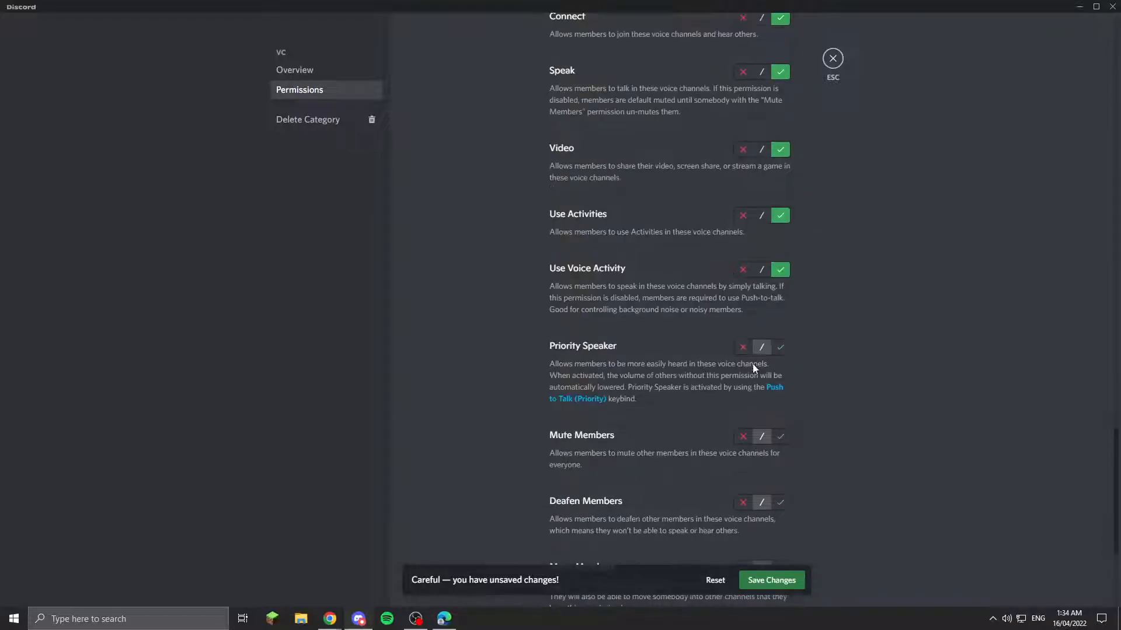
pyautogui.click(781, 502)
pyautogui.scroll(-2, 779, 479)
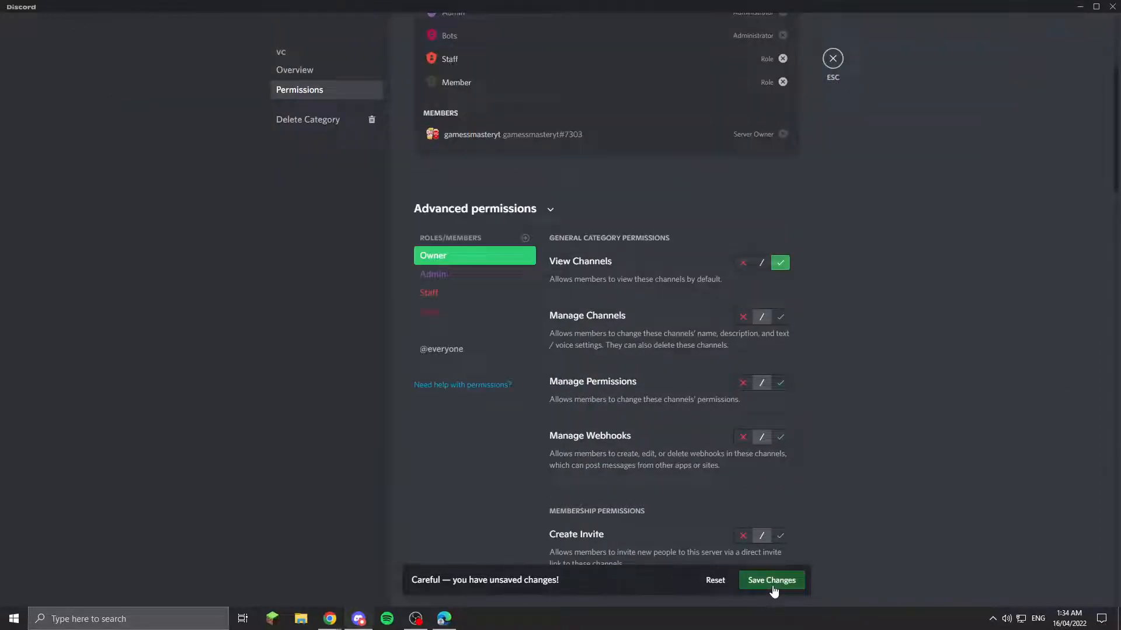
pyautogui.click(771, 580)
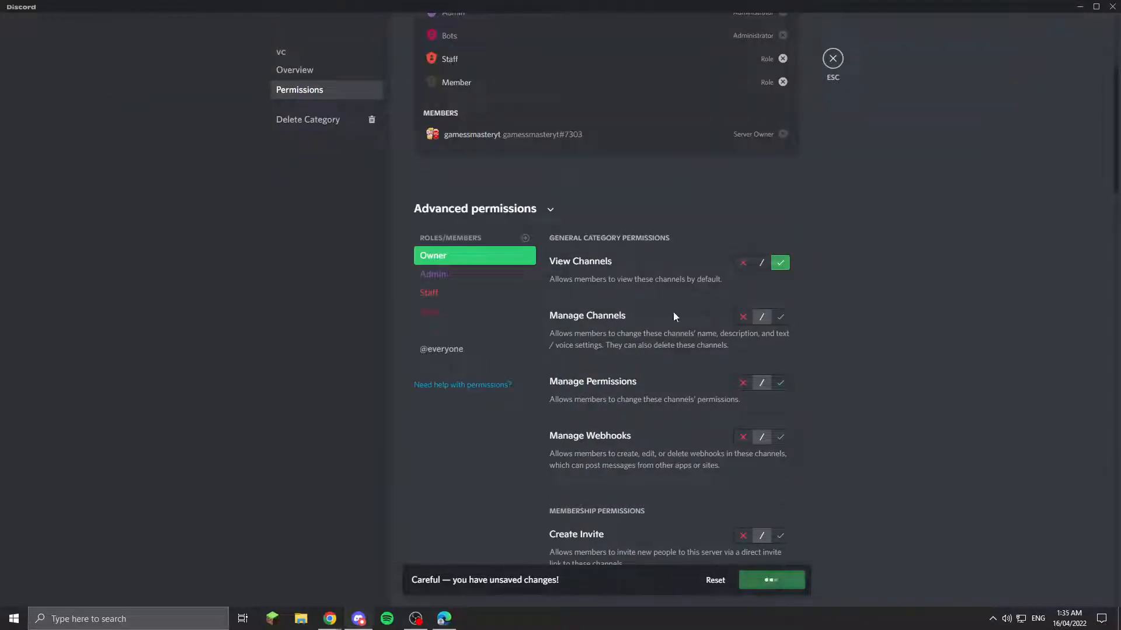
pyautogui.click(833, 58)
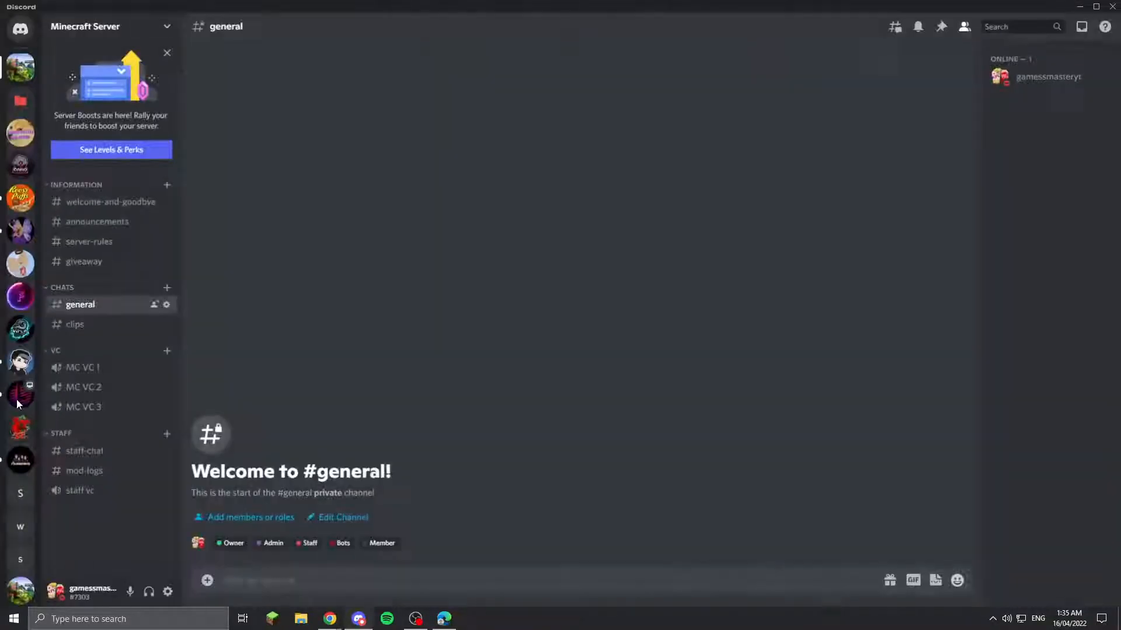
pyautogui.rightClick(88, 439)
pyautogui.click(114, 538)
pyautogui.click(356, 93)
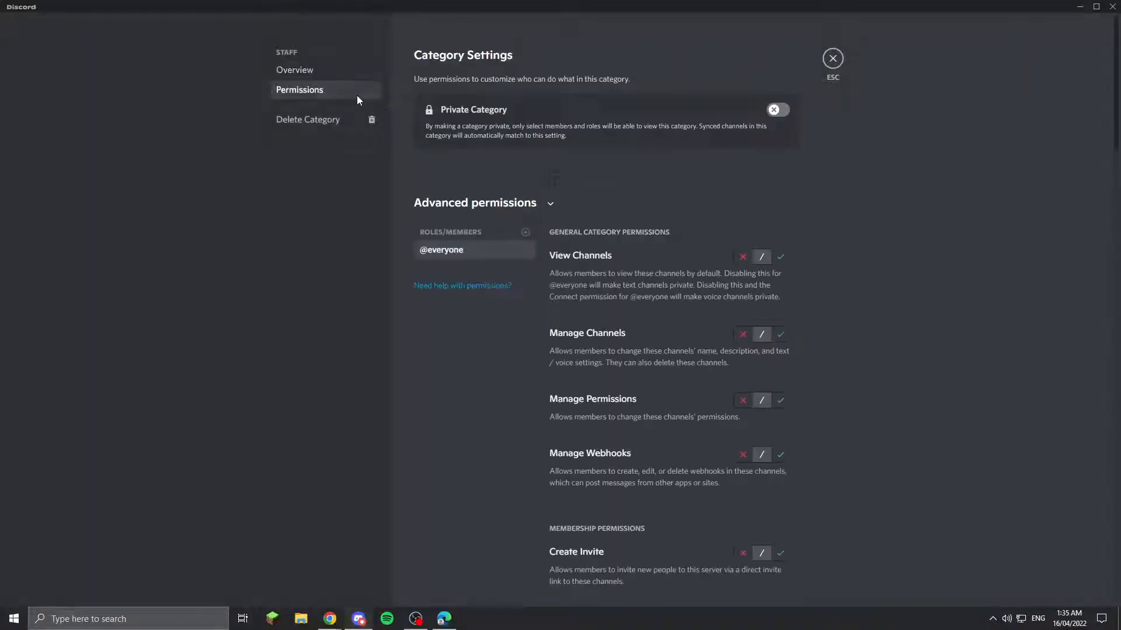
pyautogui.click(739, 259)
pyautogui.scroll(-10, 714, 292)
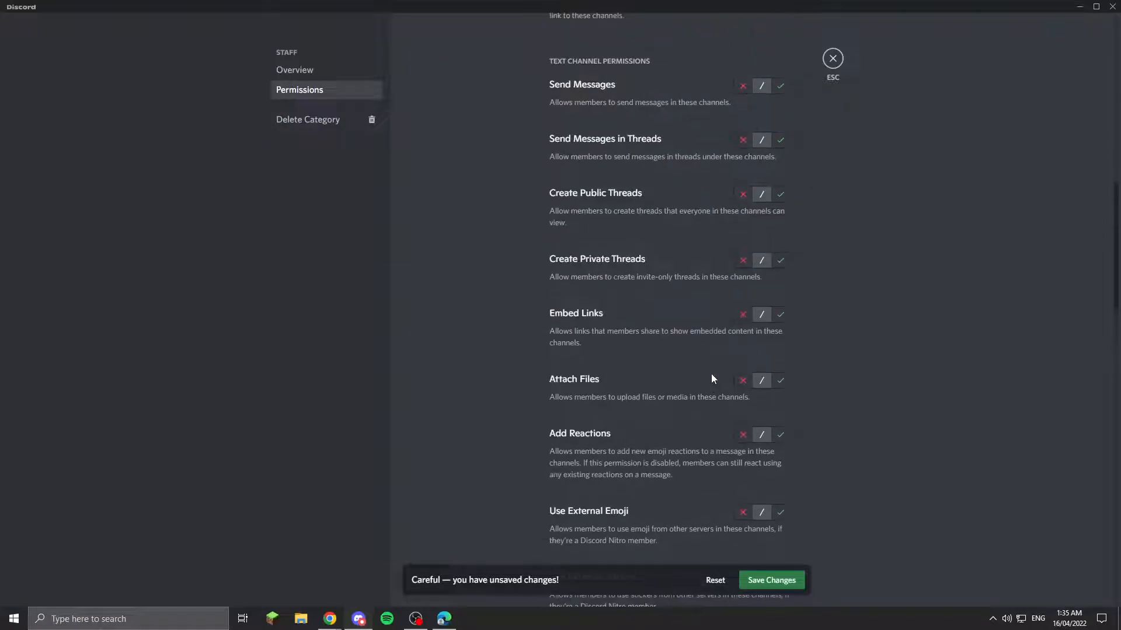
pyautogui.scroll(-4, 720, 366)
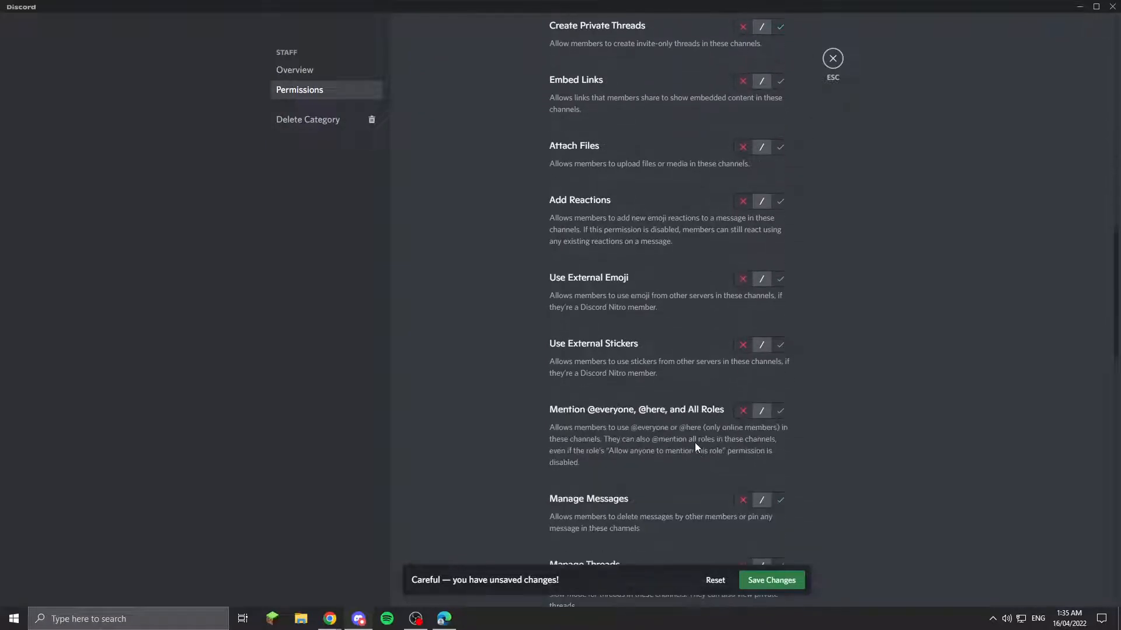
pyautogui.scroll(-10, 695, 443)
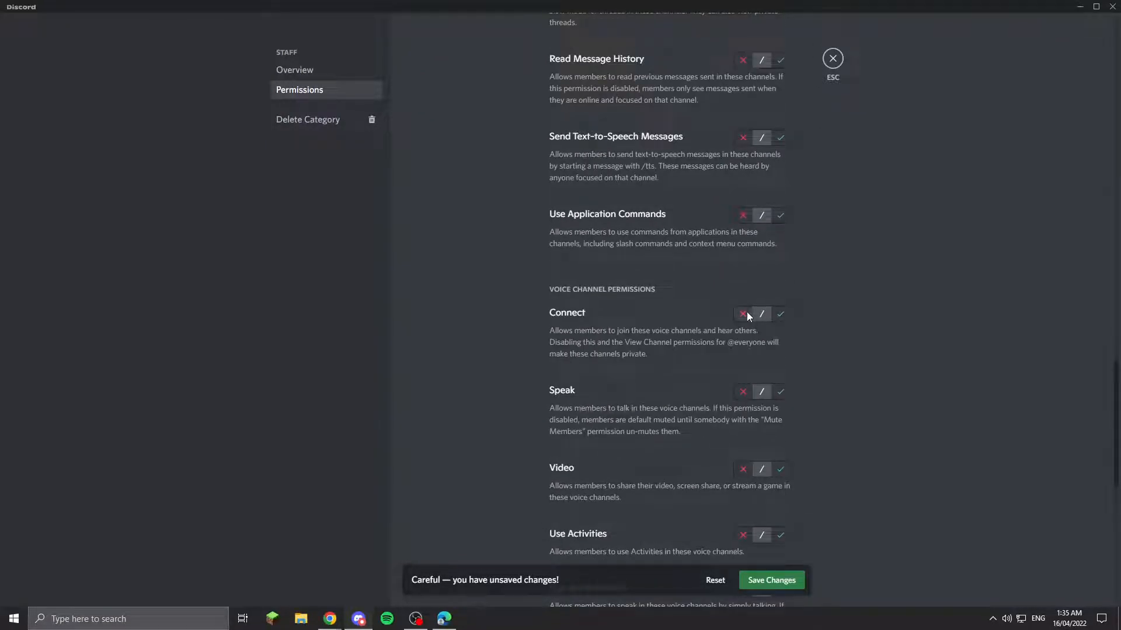
pyautogui.click(742, 314)
# Step: Add the Member role to the Staff category and deny it View Channels and Connect
pyautogui.scroll(15, 455, 265)
pyautogui.click(525, 424)
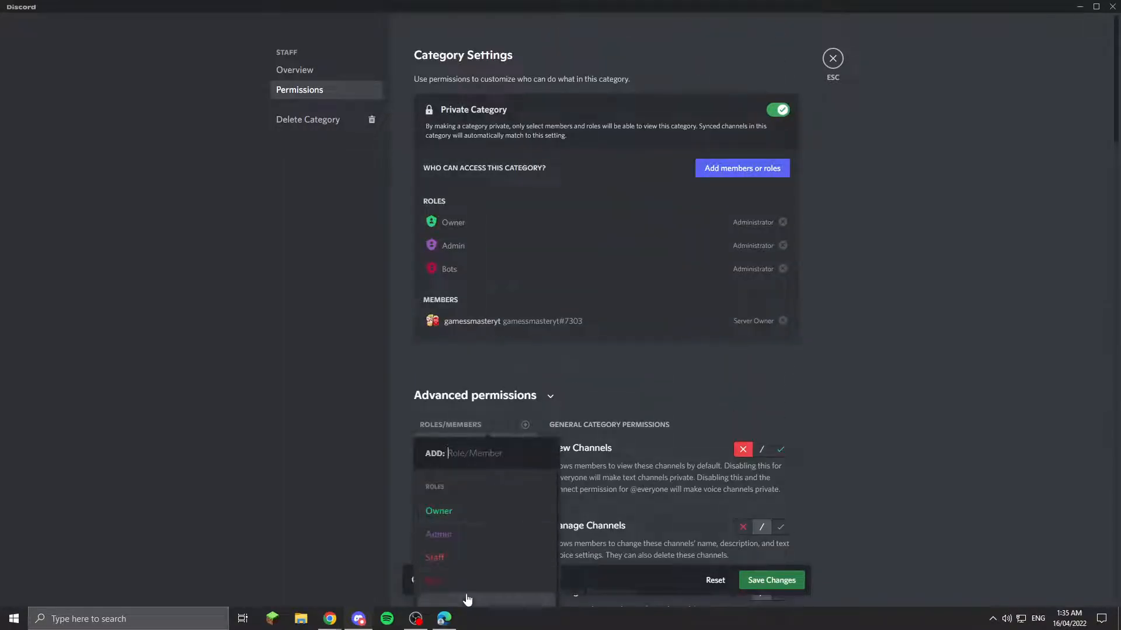
pyautogui.click(475, 577)
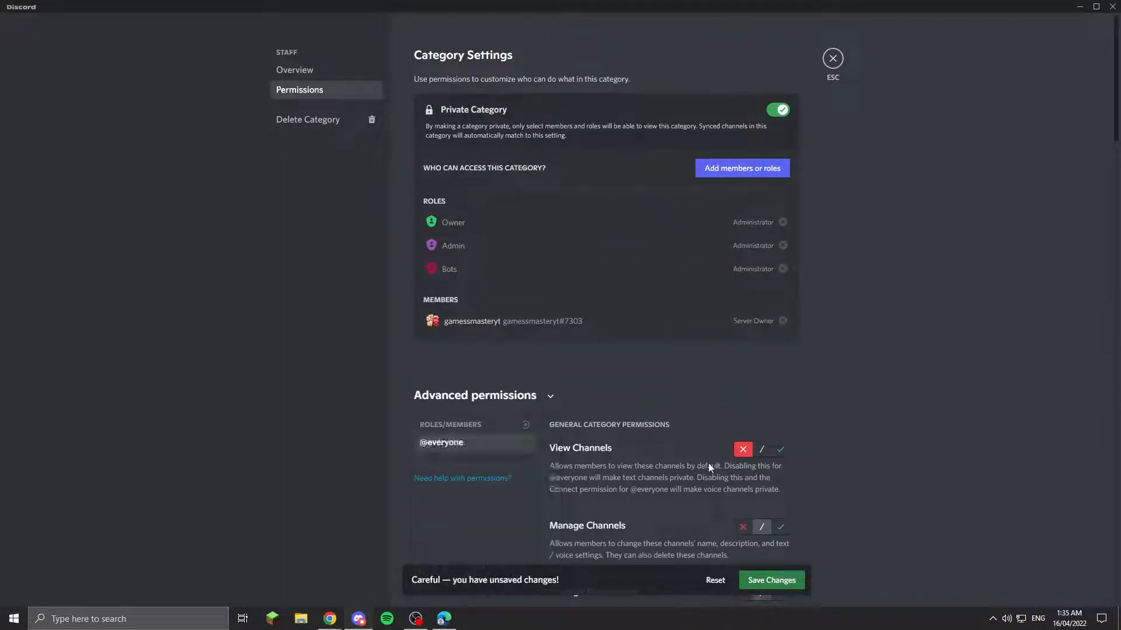
pyautogui.click(739, 455)
pyautogui.scroll(-20, 739, 432)
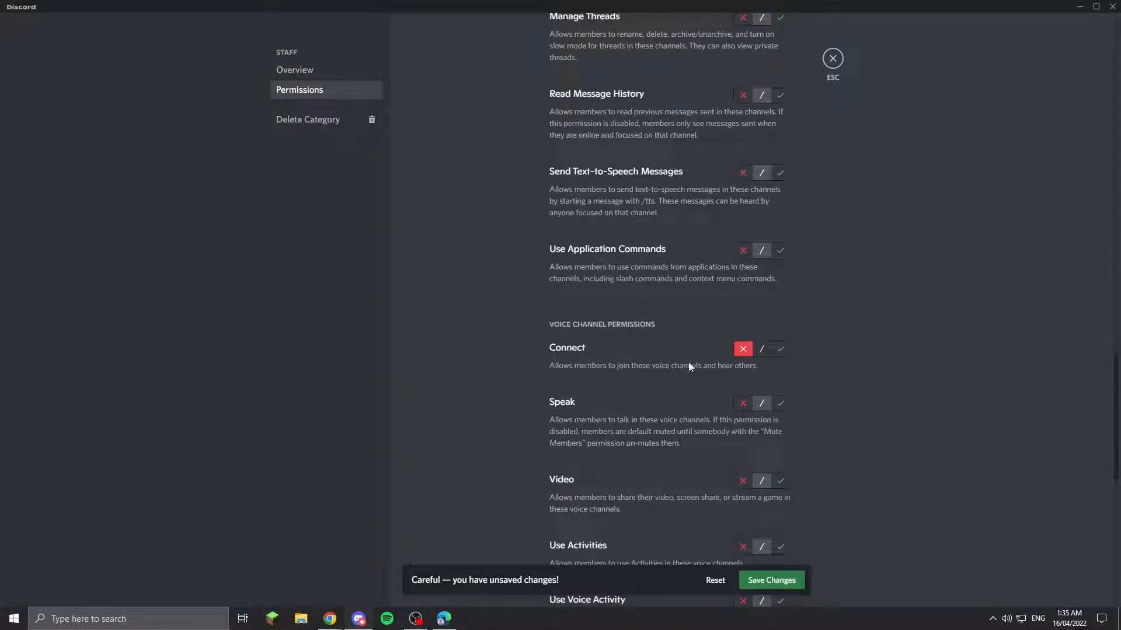
pyautogui.scroll(1, 505, 335)
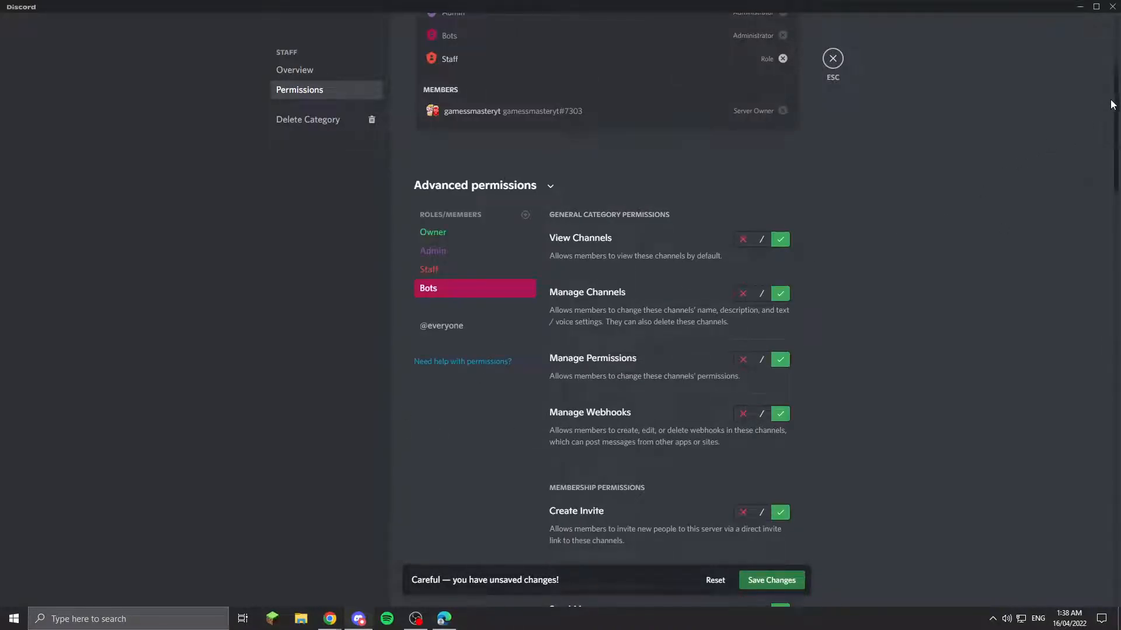
# Step: Review the Staff role's permissions in the Staff category, from View Channels through the voice channel permissions
pyautogui.moveTo(1112, 105); pyautogui.dragTo(1097, 47)
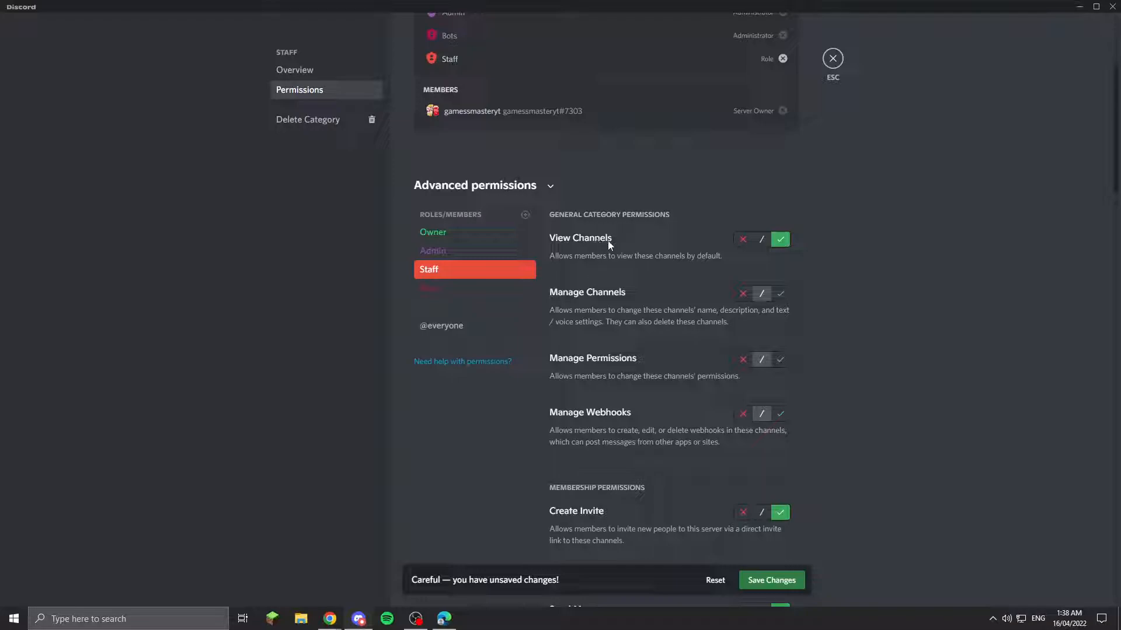
pyautogui.scroll(-8, 619, 443)
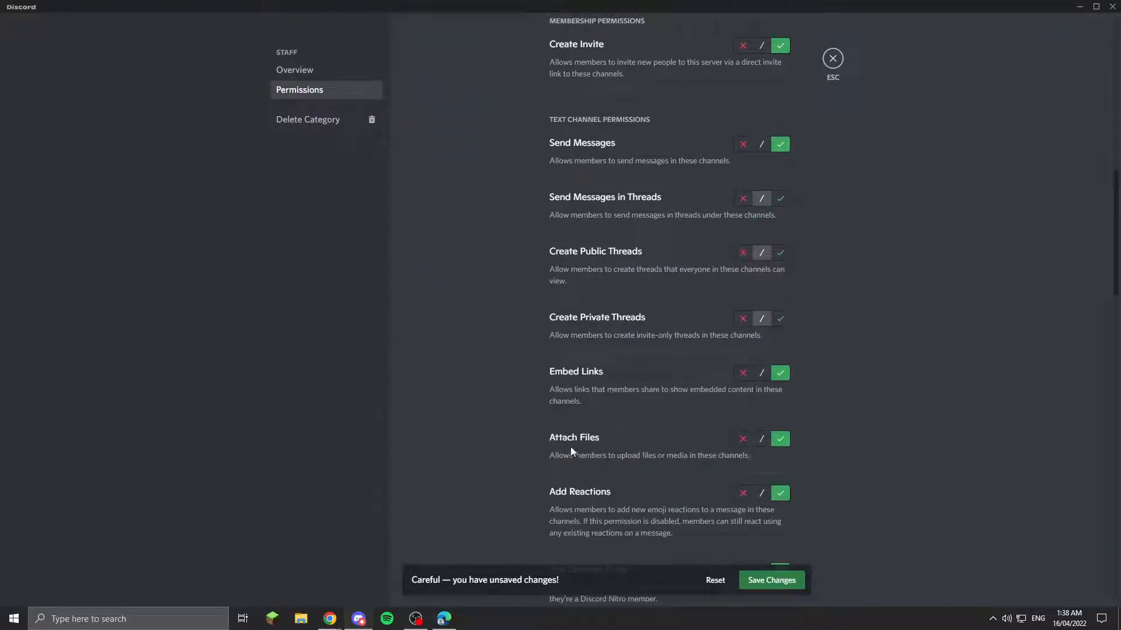
pyautogui.scroll(-3, 617, 488)
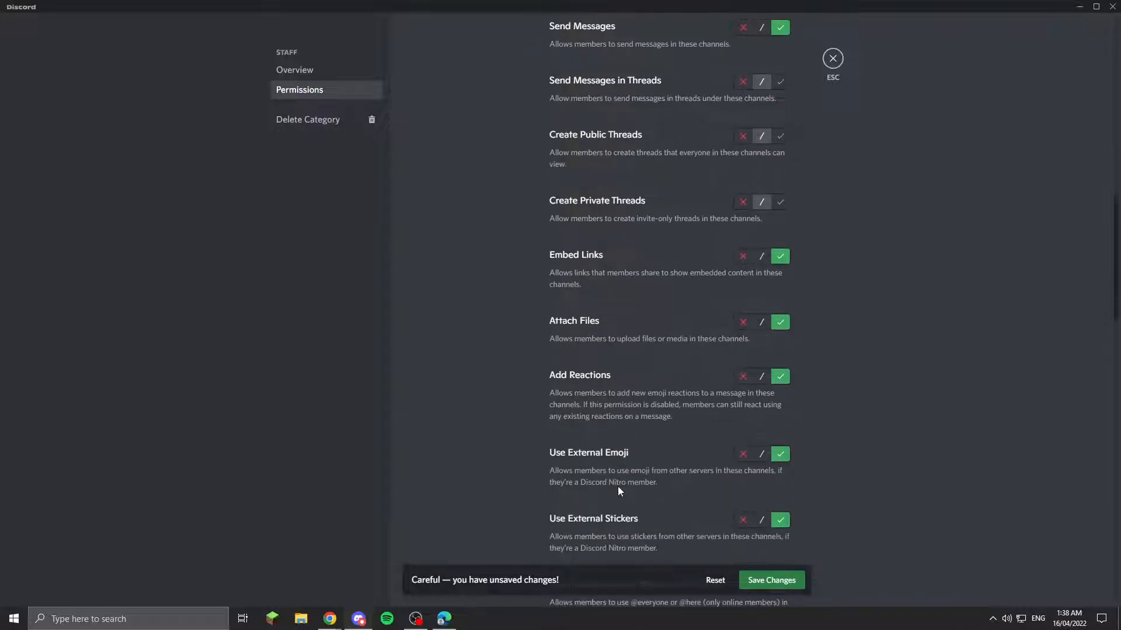
pyautogui.scroll(-3, 627, 487)
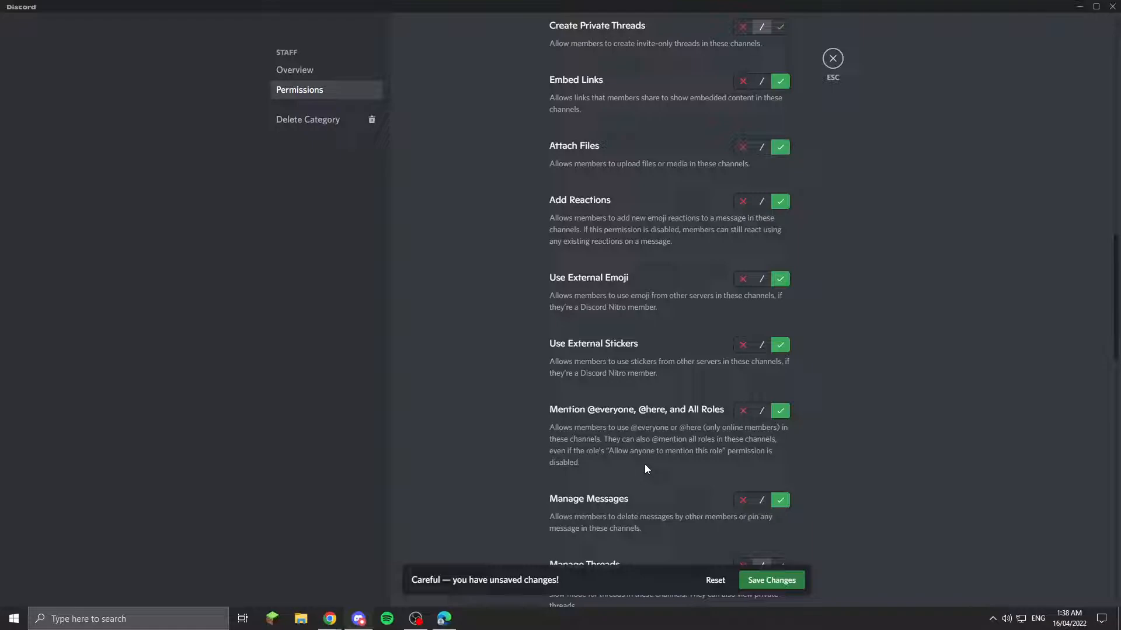
pyautogui.scroll(-4, 629, 462)
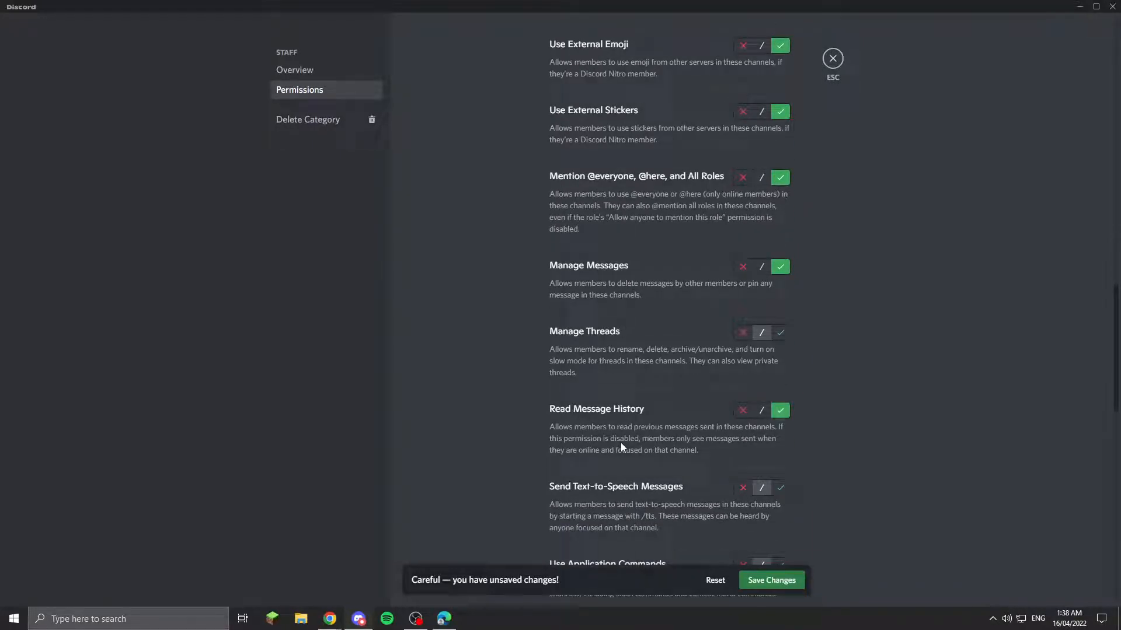
pyautogui.scroll(-12, 609, 446)
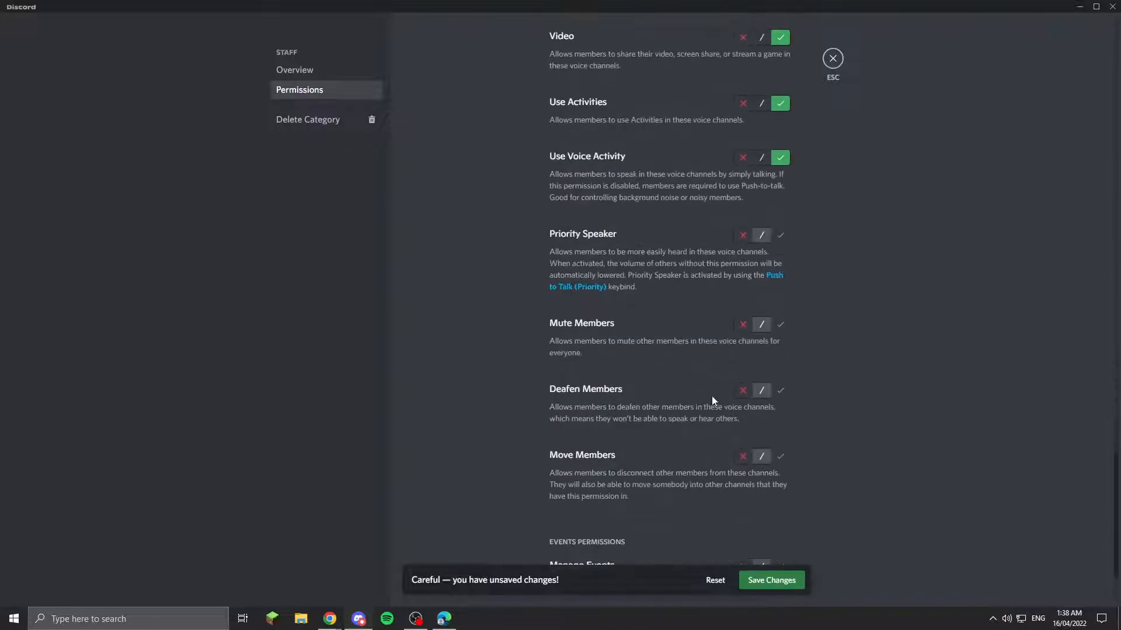
pyautogui.scroll(4, 712, 400)
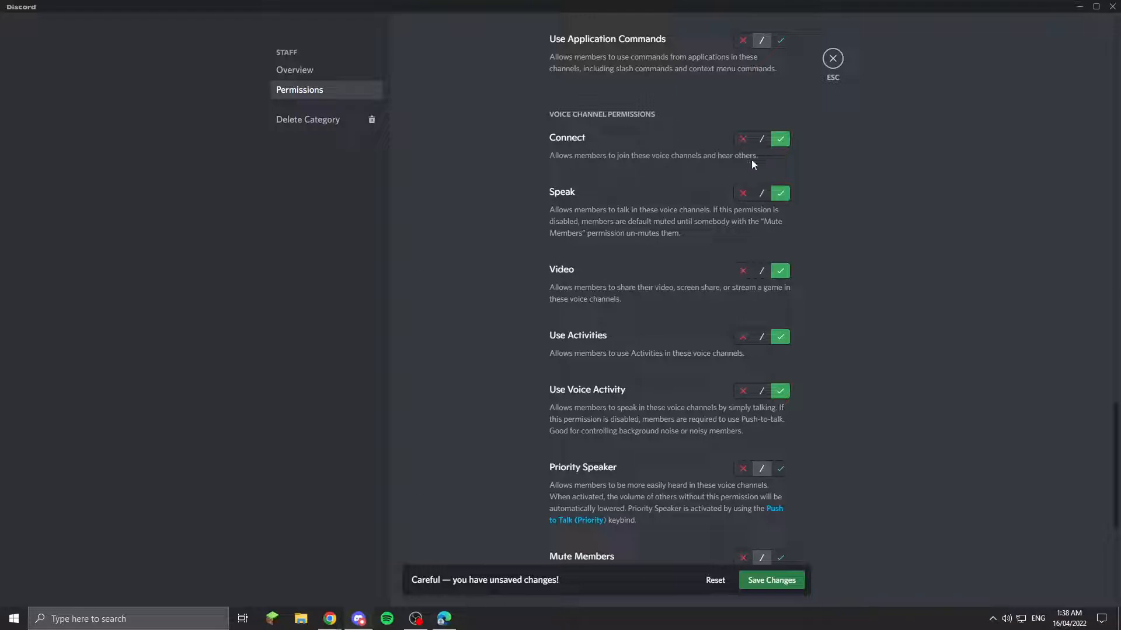
pyautogui.scroll(15, 843, 307)
# Step: Check the Owner and Admin roles' permissions in the Staff category and save the permission changes
pyautogui.click(470, 367)
pyautogui.click(466, 350)
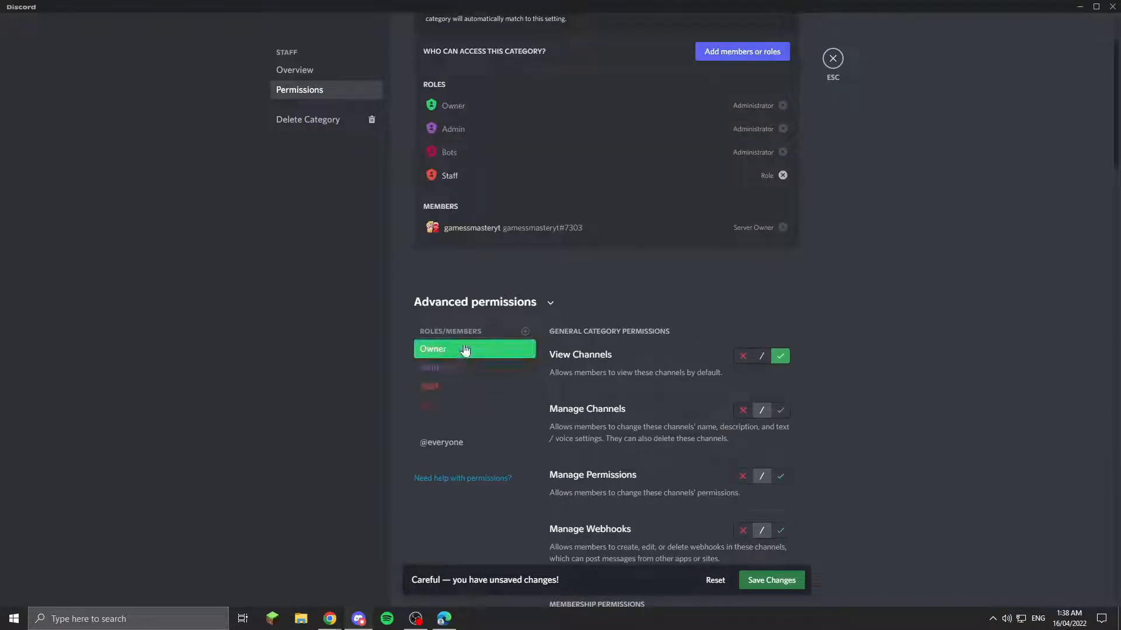
pyautogui.scroll(-3, 723, 349)
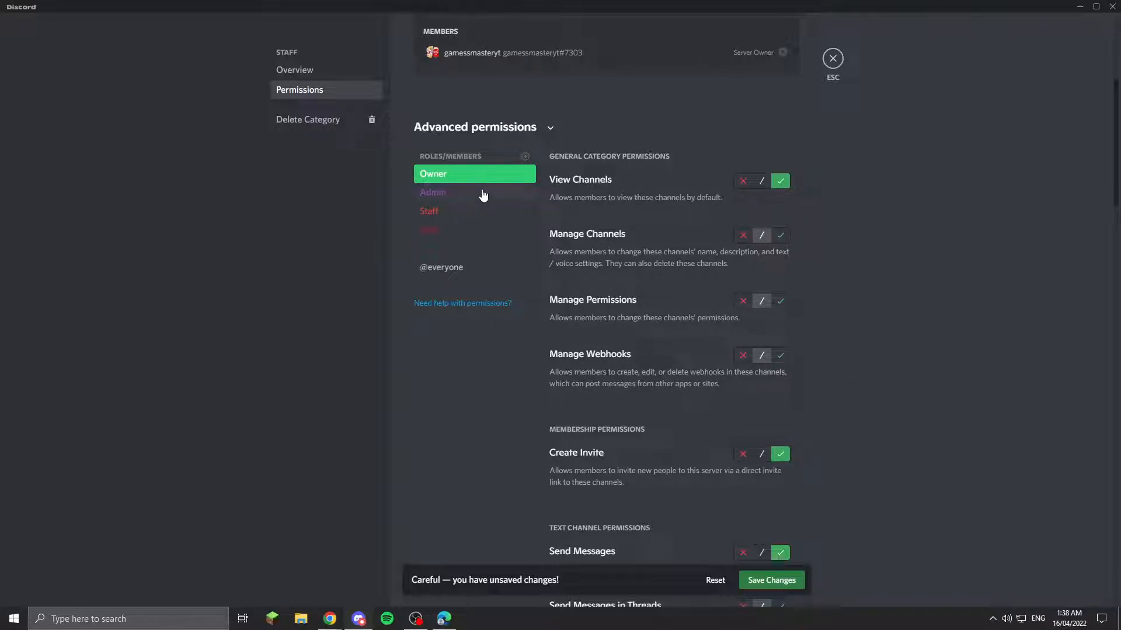
pyautogui.click(484, 194)
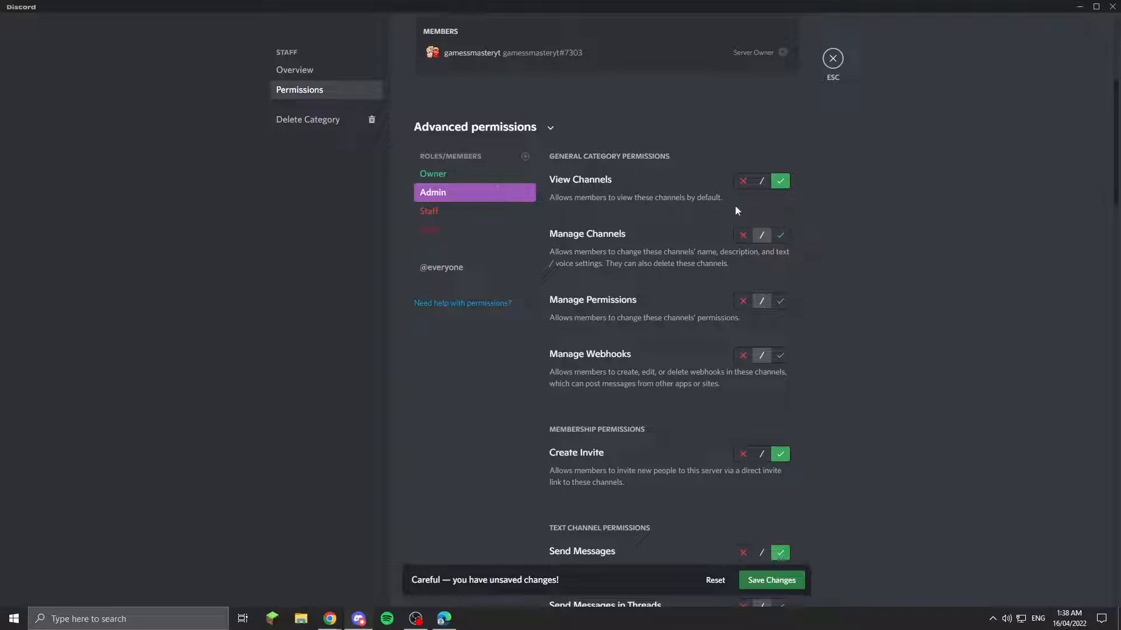
pyautogui.scroll(-5, 751, 245)
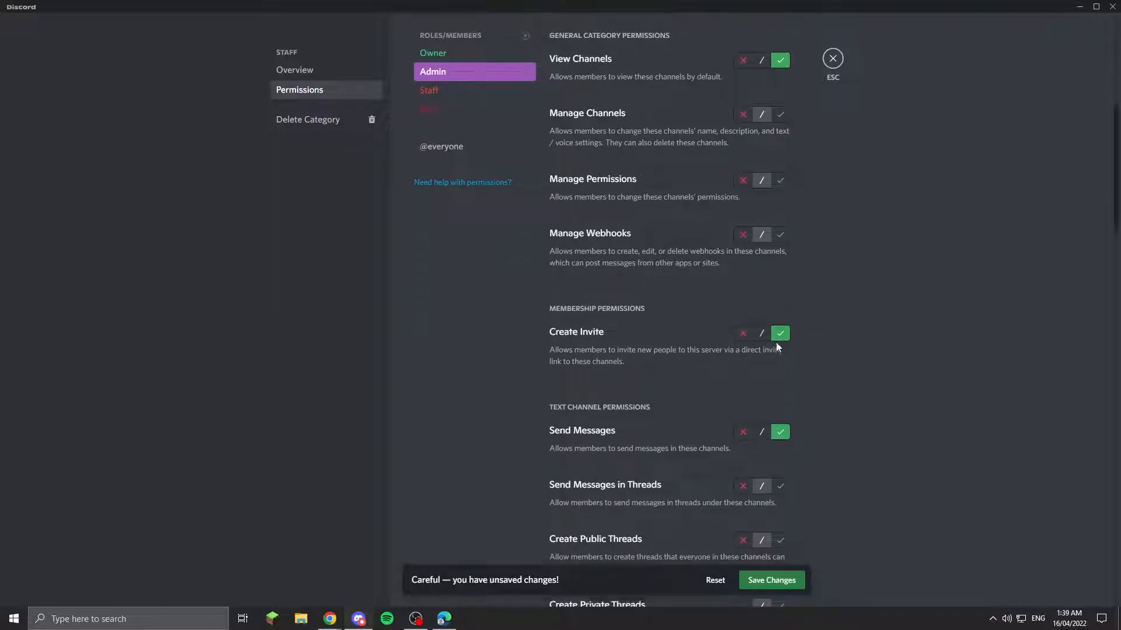
pyautogui.scroll(-10, 766, 357)
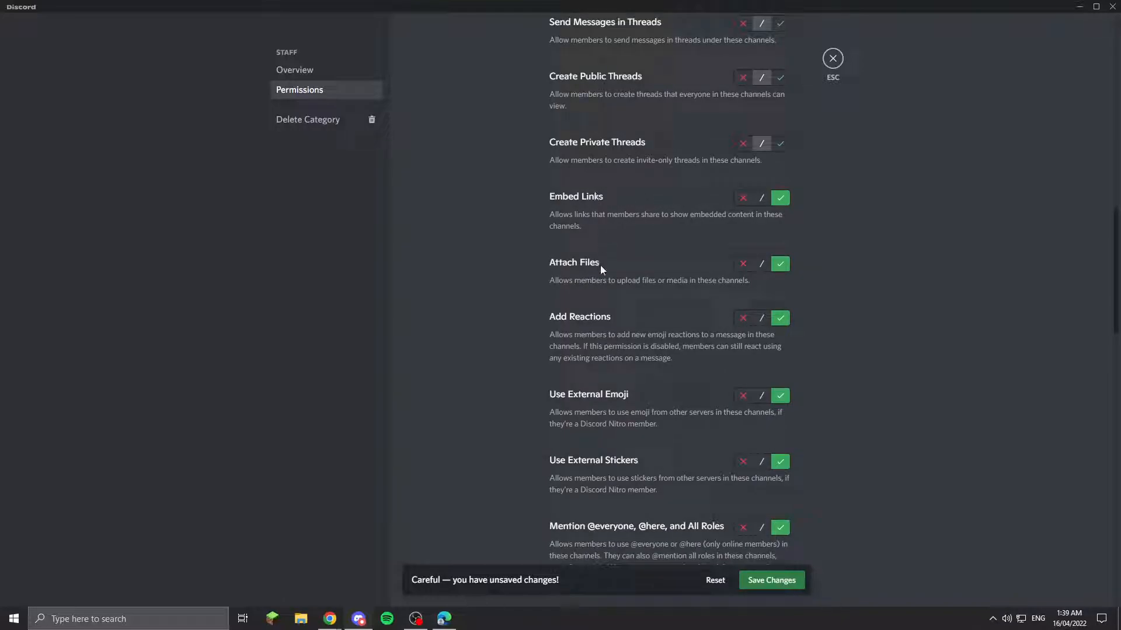
pyautogui.scroll(-3, 632, 410)
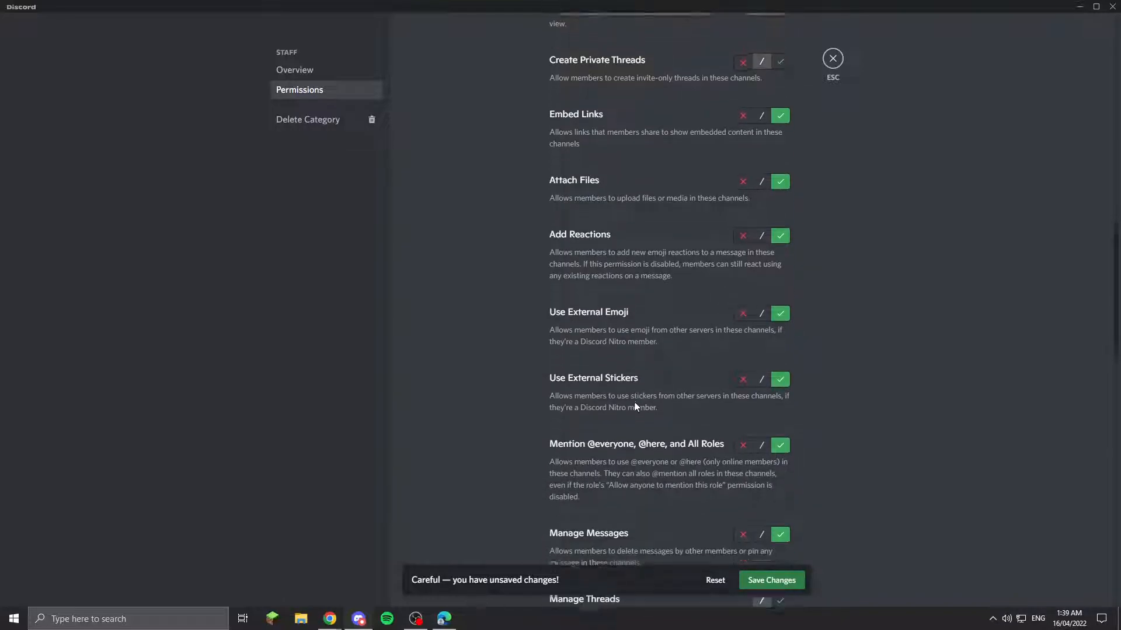
pyautogui.scroll(-1, 637, 374)
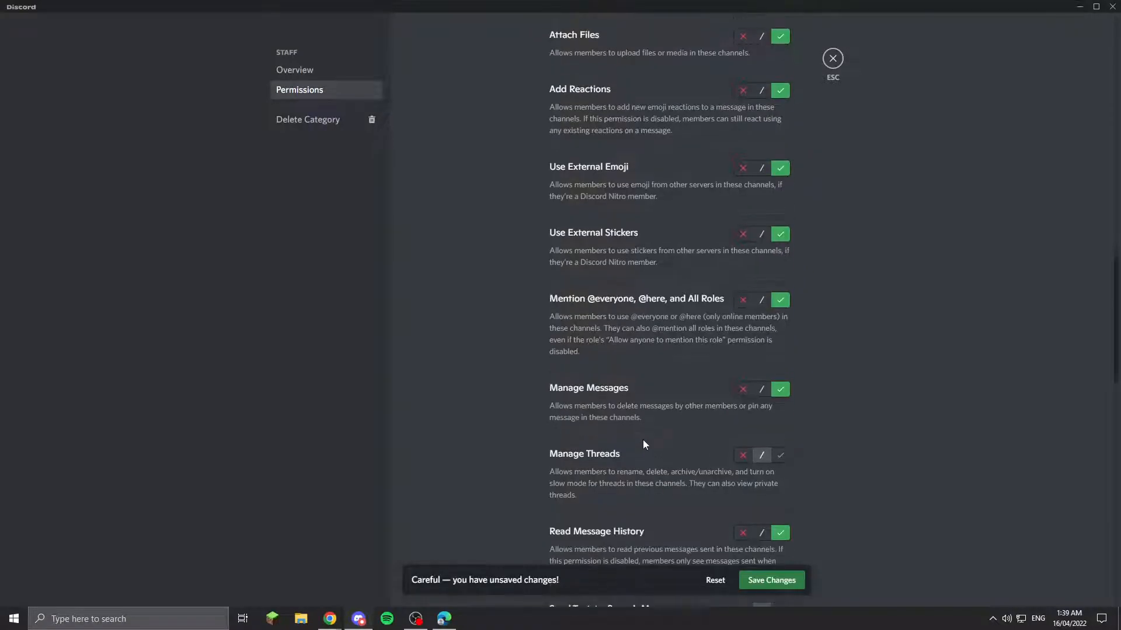
pyautogui.scroll(-4, 582, 392)
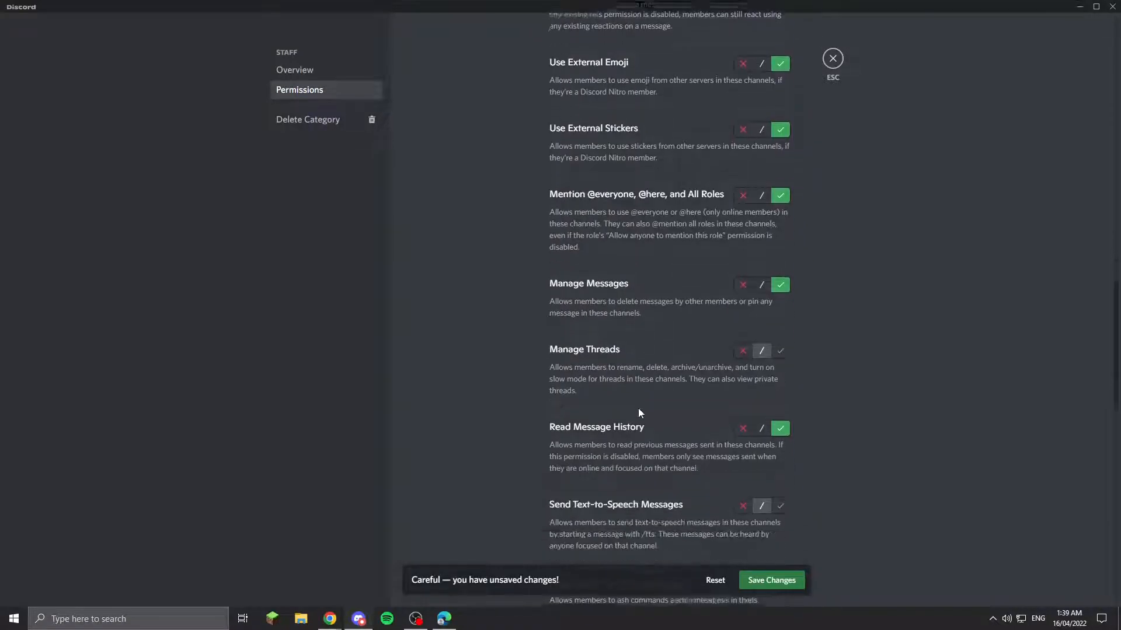
pyautogui.scroll(-7, 624, 340)
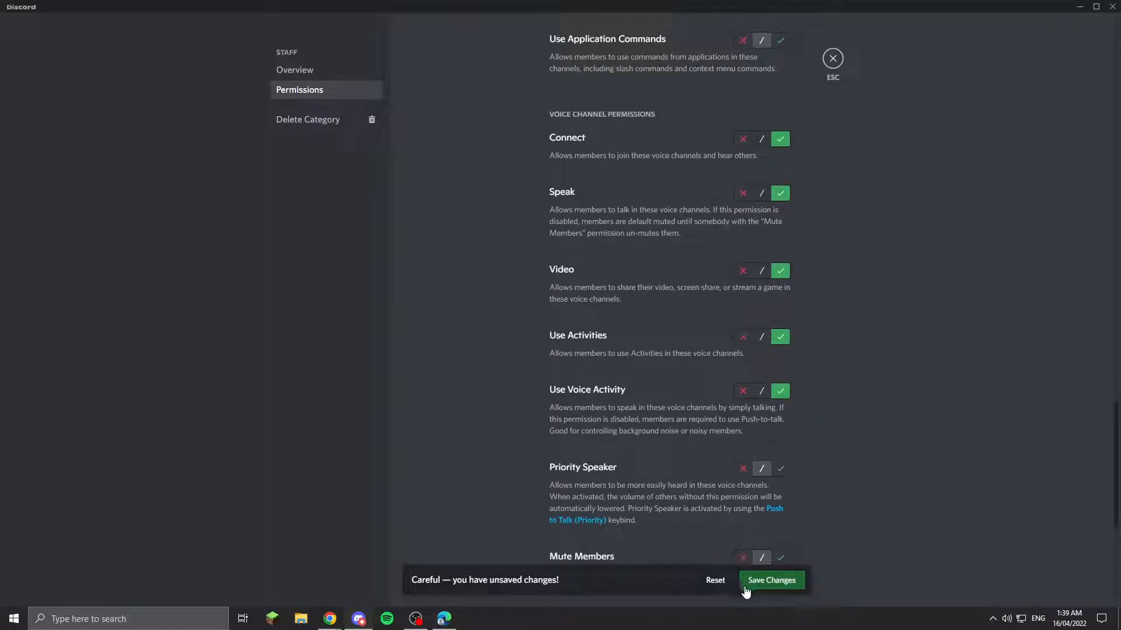
pyautogui.click(782, 581)
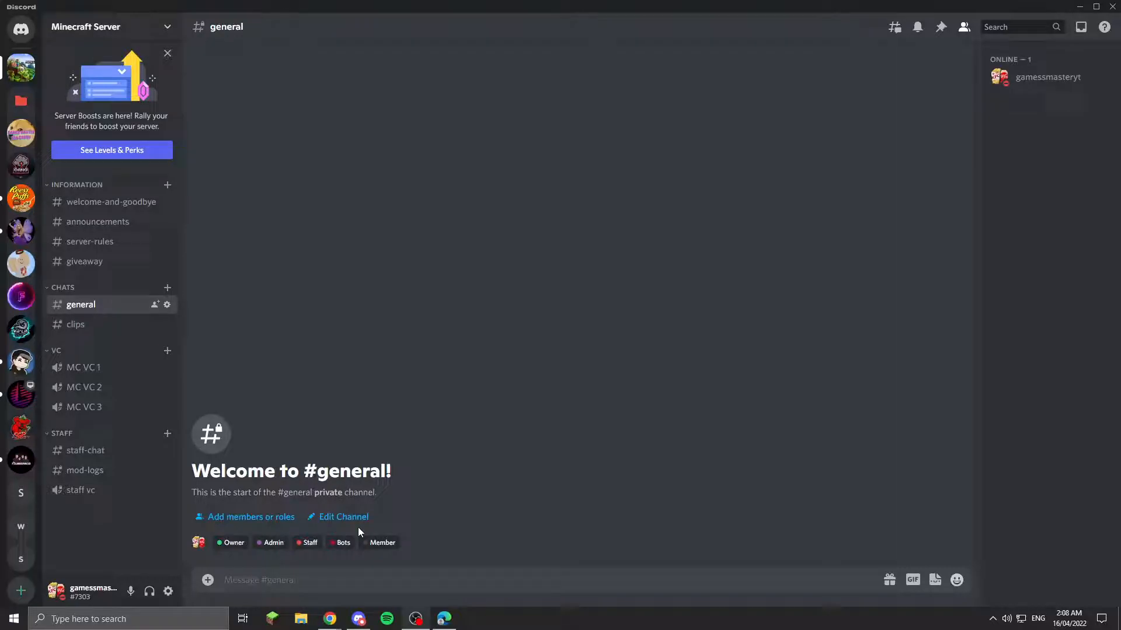
# Step: Switch to Chrome and look over the open MEE6, Dyno and GiveawayBot websites
pyautogui.moveTo(330, 617)
pyautogui.click(389, 580)
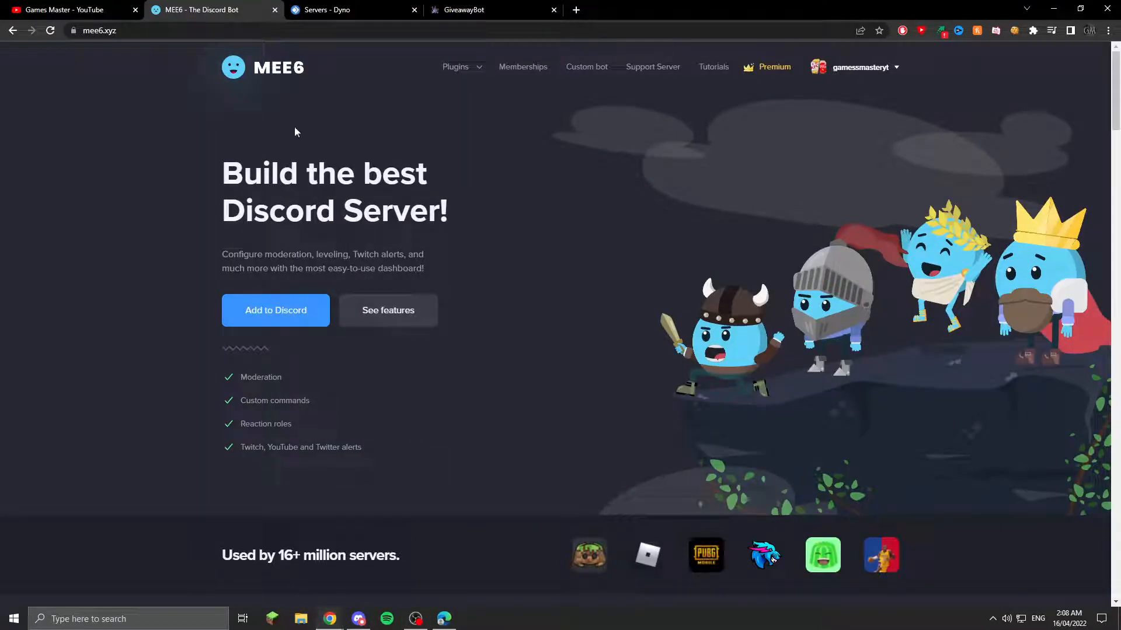
pyautogui.click(331, 9)
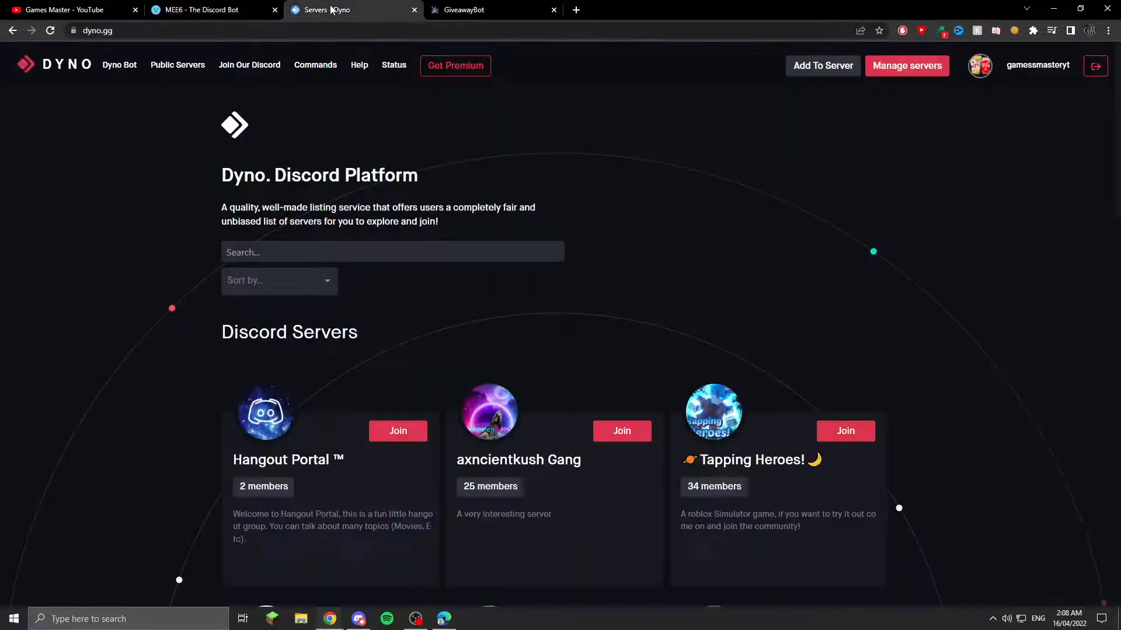
pyautogui.click(429, 10)
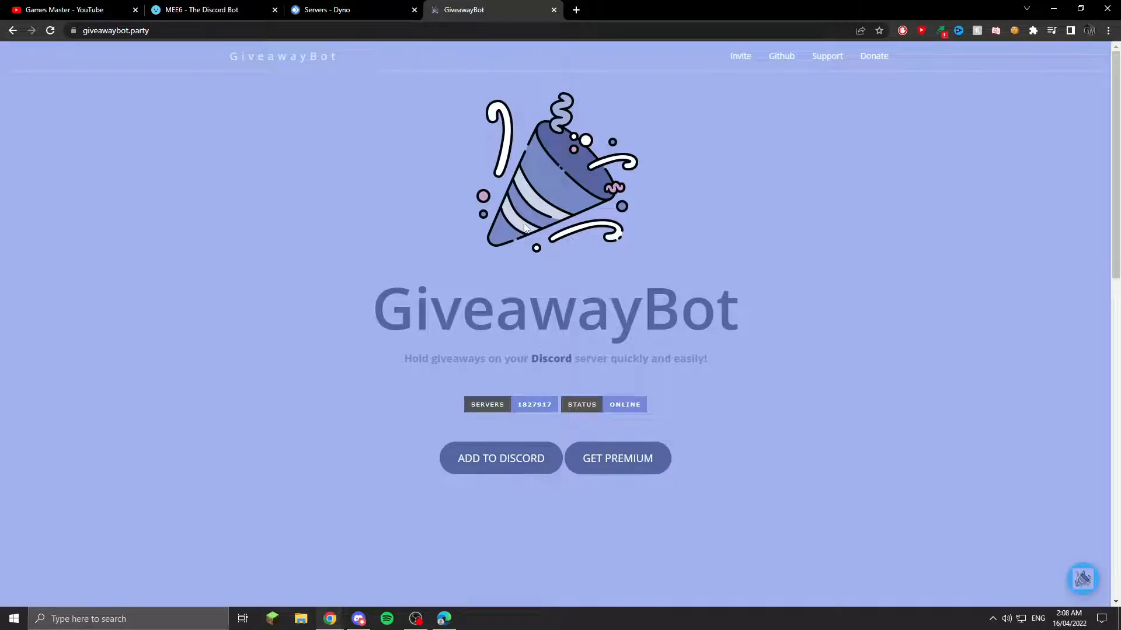
# Step: Add the MEE6 bot to the Minecraft Server and authorize it with all its requested permissions
pyautogui.click(202, 9)
pyautogui.click(270, 310)
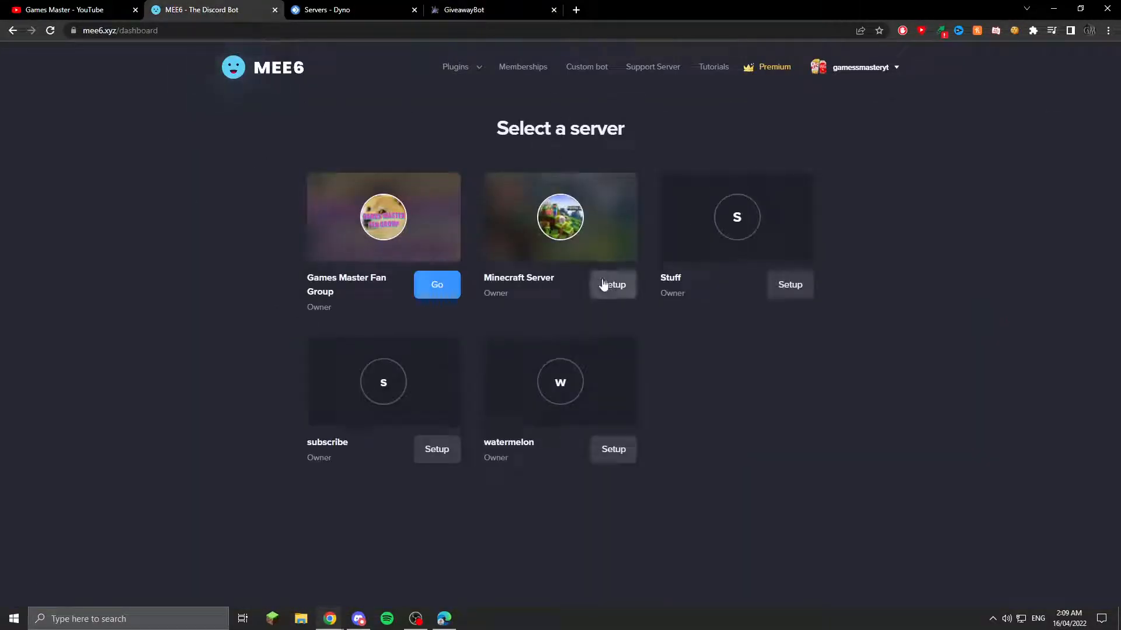
pyautogui.click(608, 289)
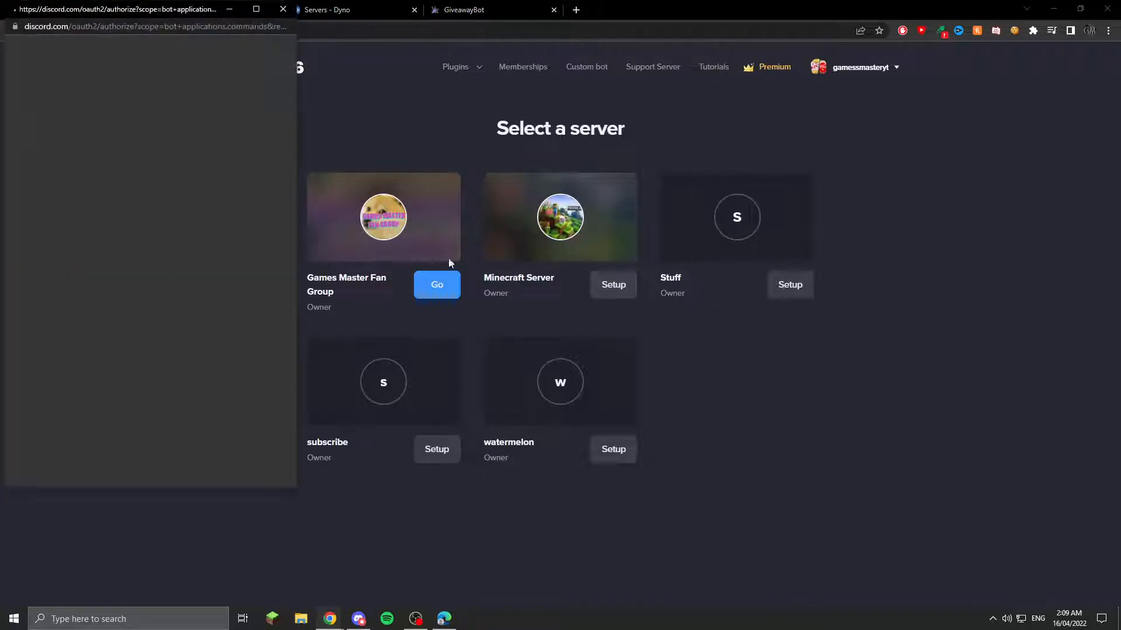
pyautogui.moveTo(129, 10); pyautogui.dragTo(583, 35)
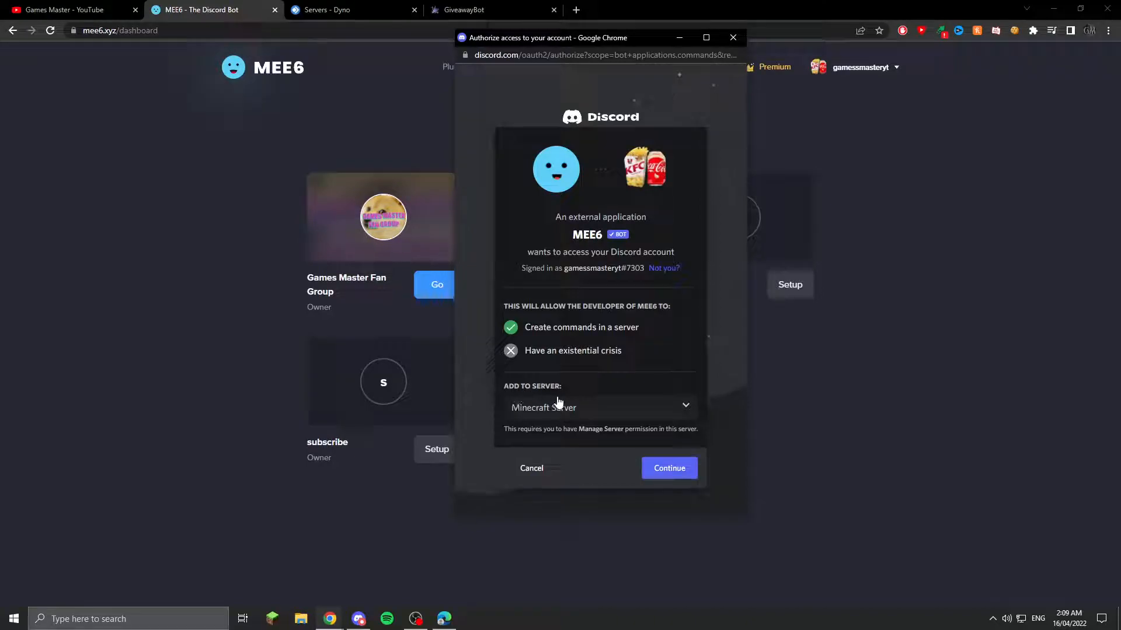
pyautogui.click(660, 472)
pyautogui.scroll(-8, 603, 461)
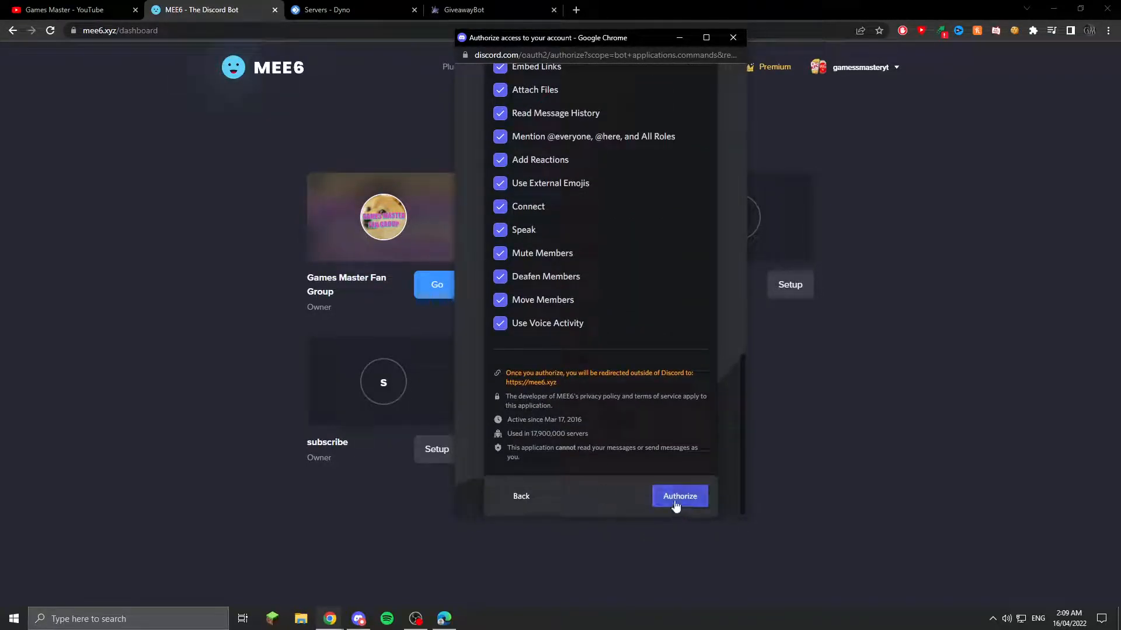
pyautogui.click(676, 501)
pyautogui.click(582, 413)
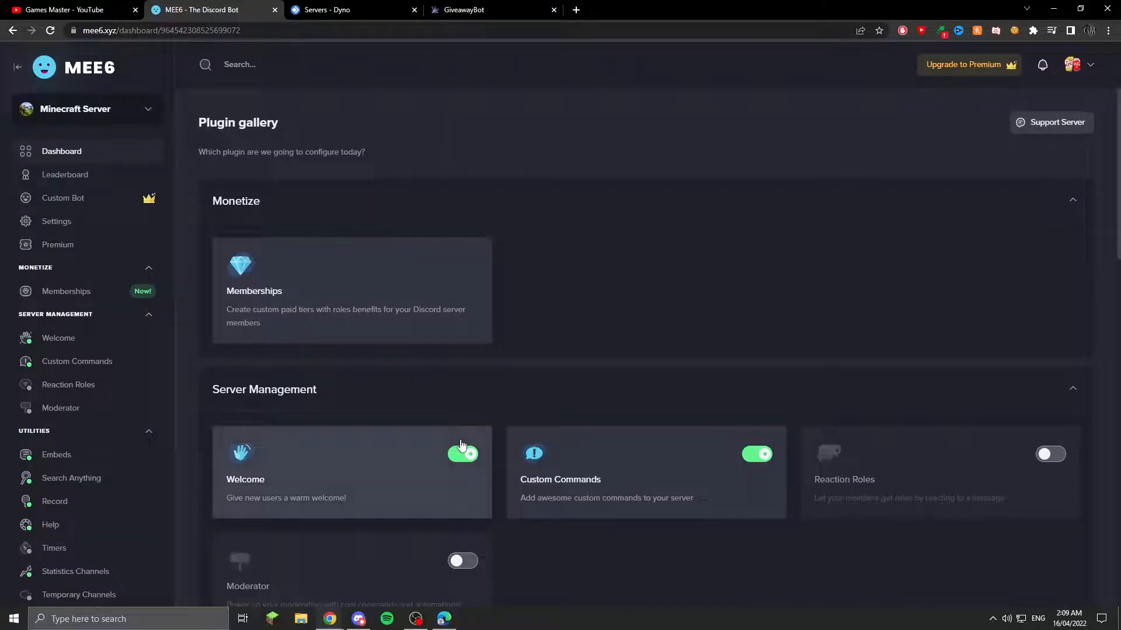
# Step: In MEE6's Welcome plugin, enable the message for users joining the server and send it to the welcome-and-goodbye channel
pyautogui.click(298, 482)
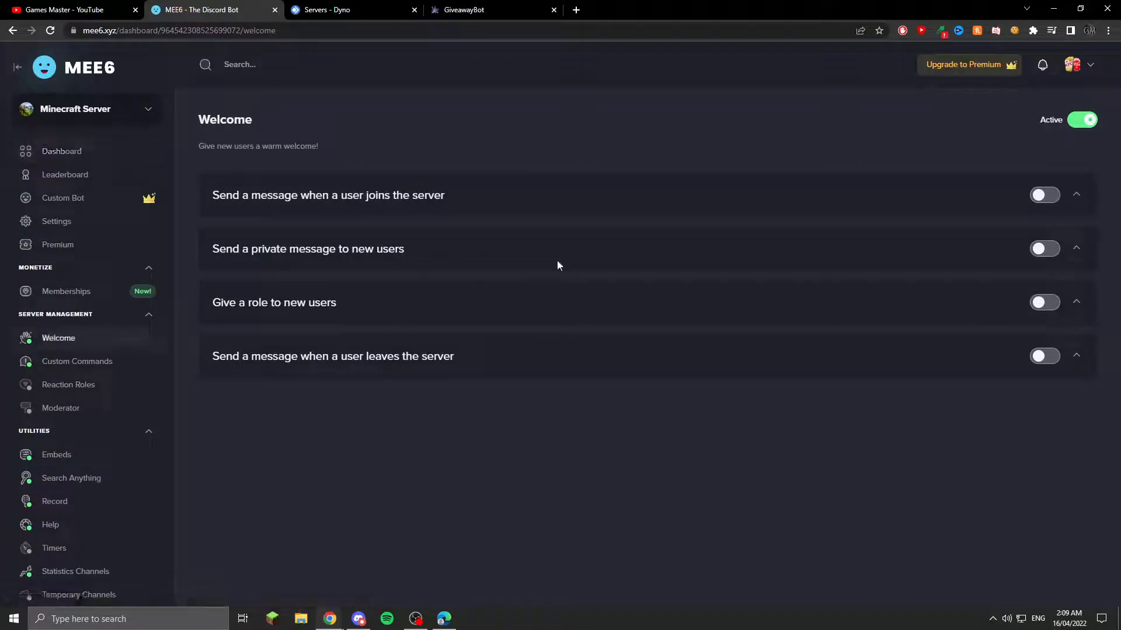
pyautogui.click(1043, 195)
pyautogui.click(351, 262)
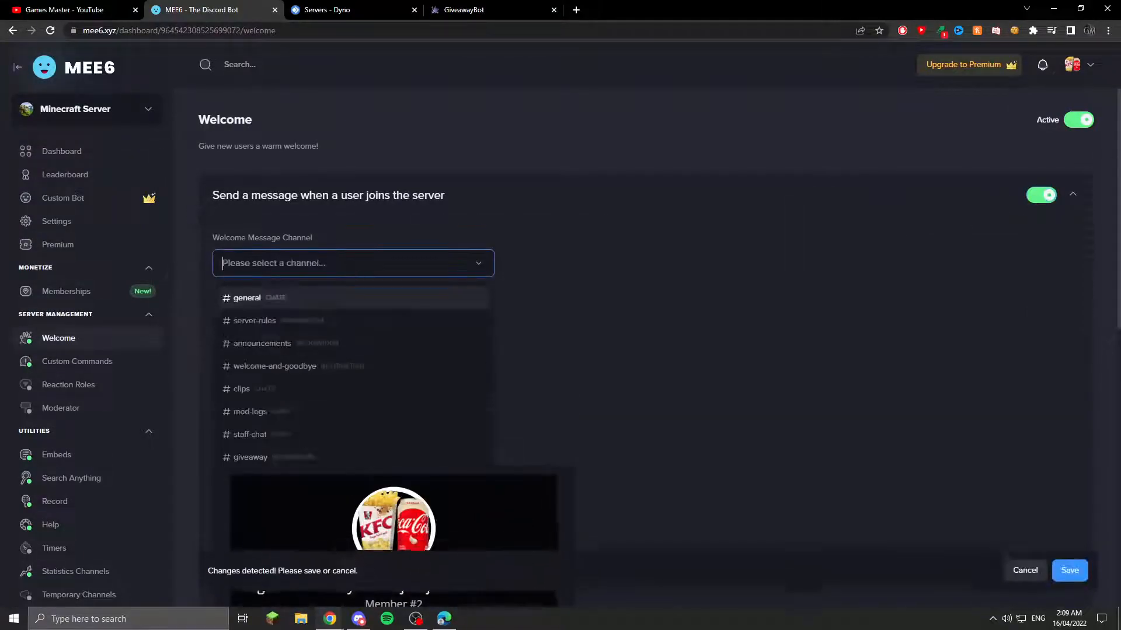
pyautogui.click(313, 367)
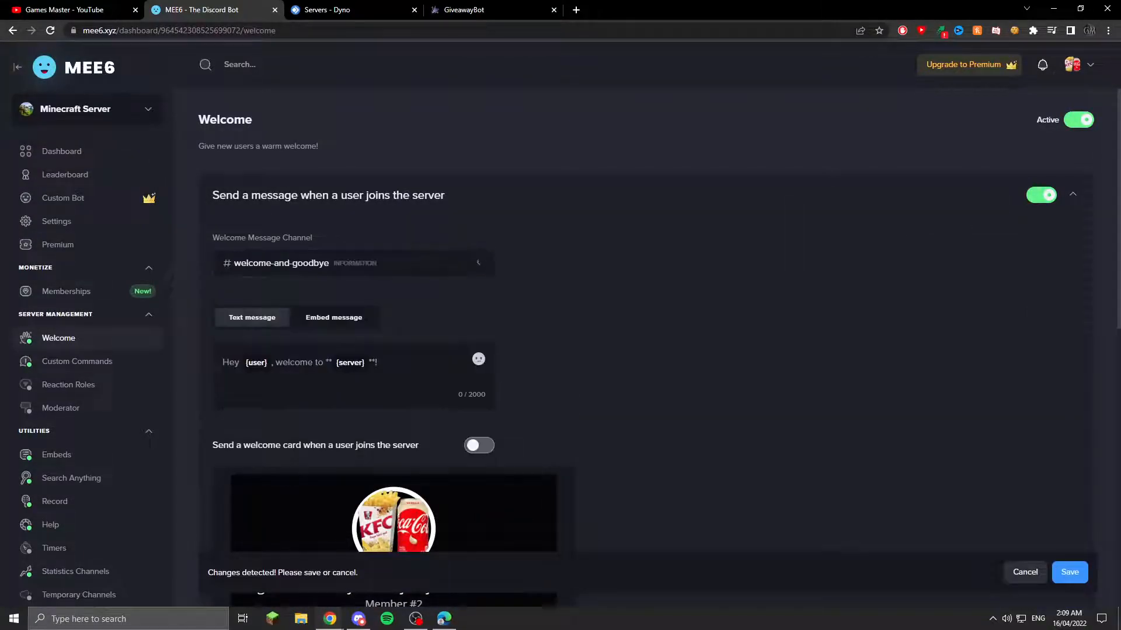
# Step: Enable the welcome card for users joining the server and save the Welcome plugin settings
pyautogui.scroll(-1, 385, 391)
pyautogui.click(472, 390)
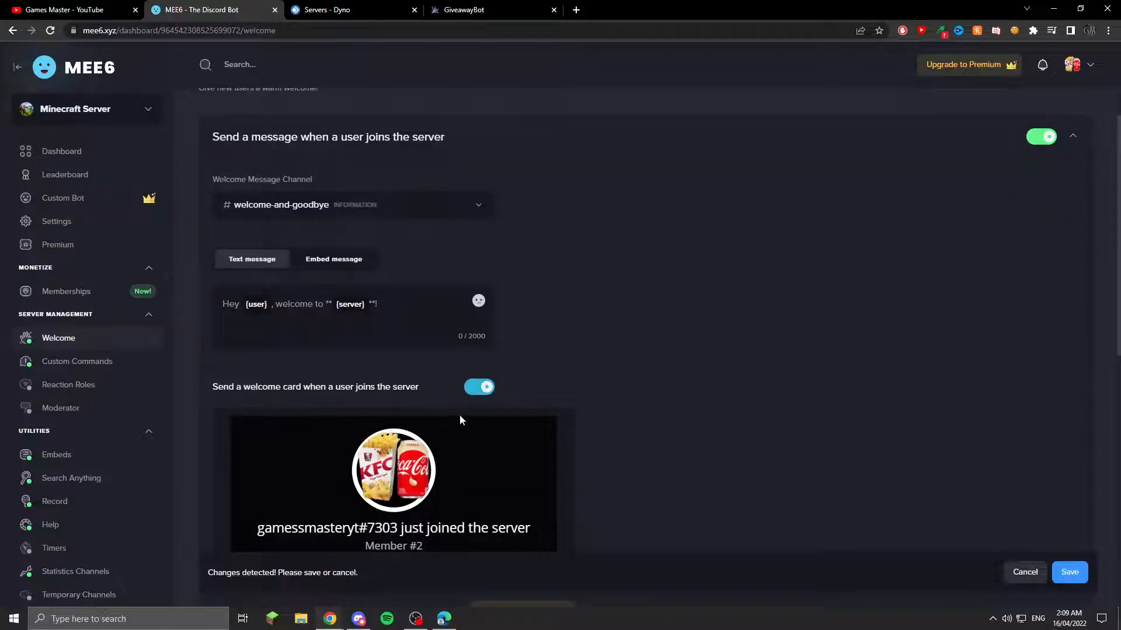
pyautogui.scroll(-2, 460, 421)
pyautogui.scroll(-7, 446, 345)
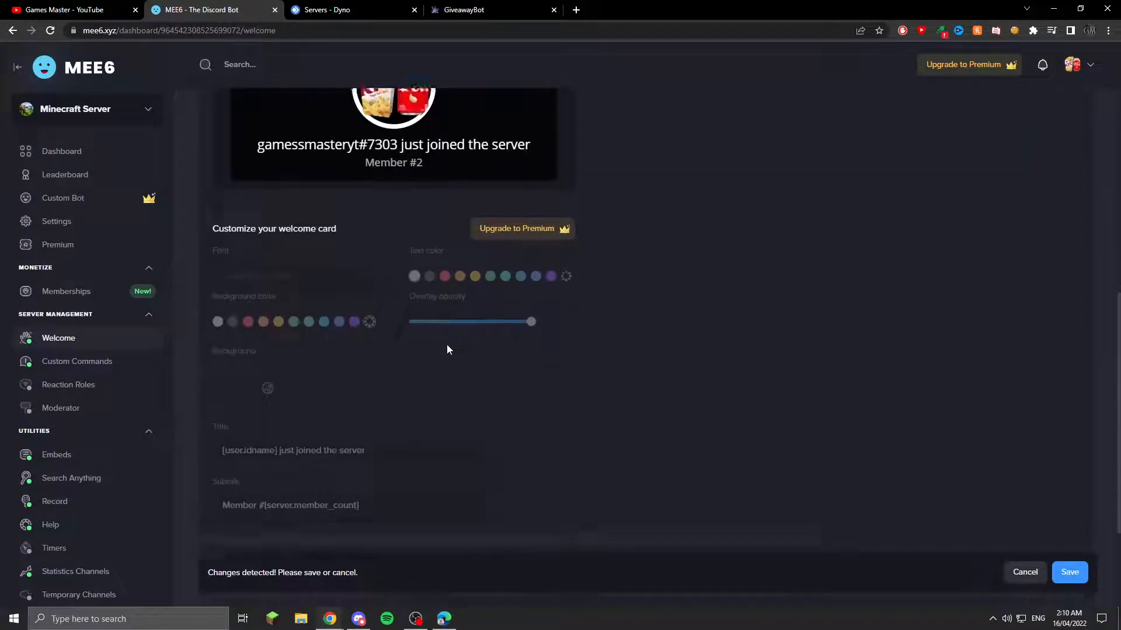
pyautogui.click(1069, 572)
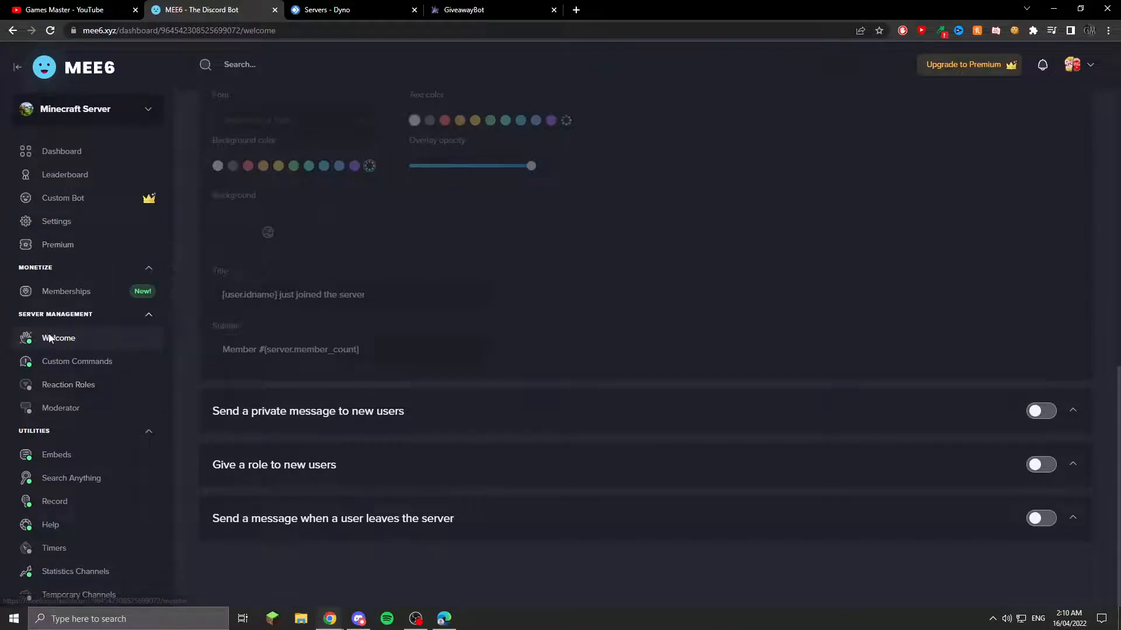
# Step: Enable the Reaction Roles plugin and create a new reaction role in the server-rules channel
pyautogui.click(52, 385)
pyautogui.click(699, 342)
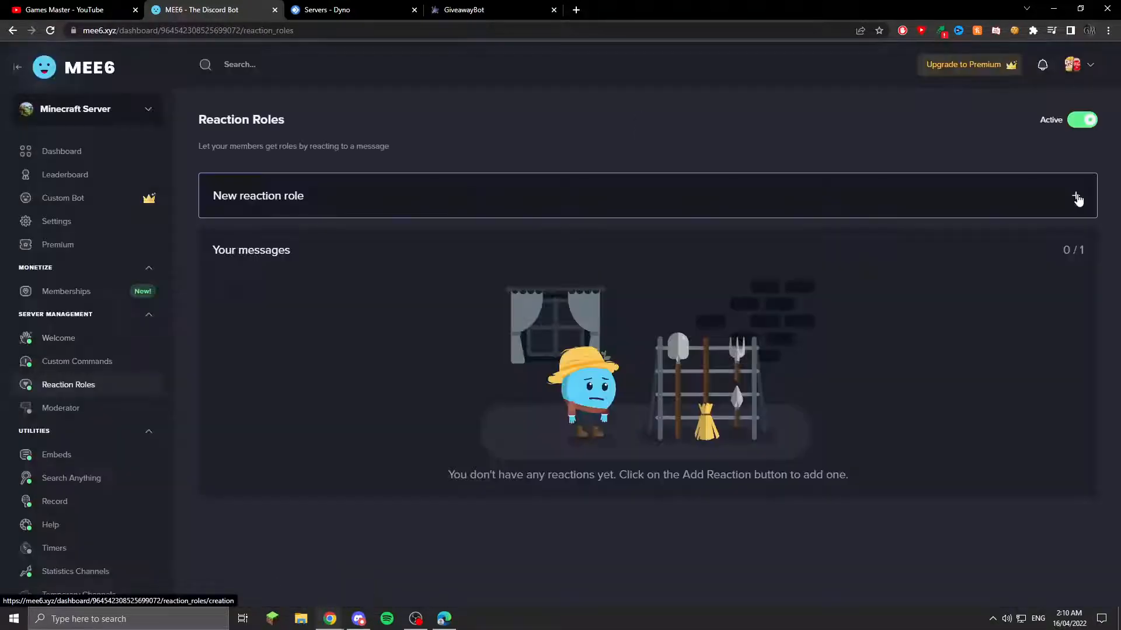
pyautogui.click(1077, 198)
pyautogui.click(383, 253)
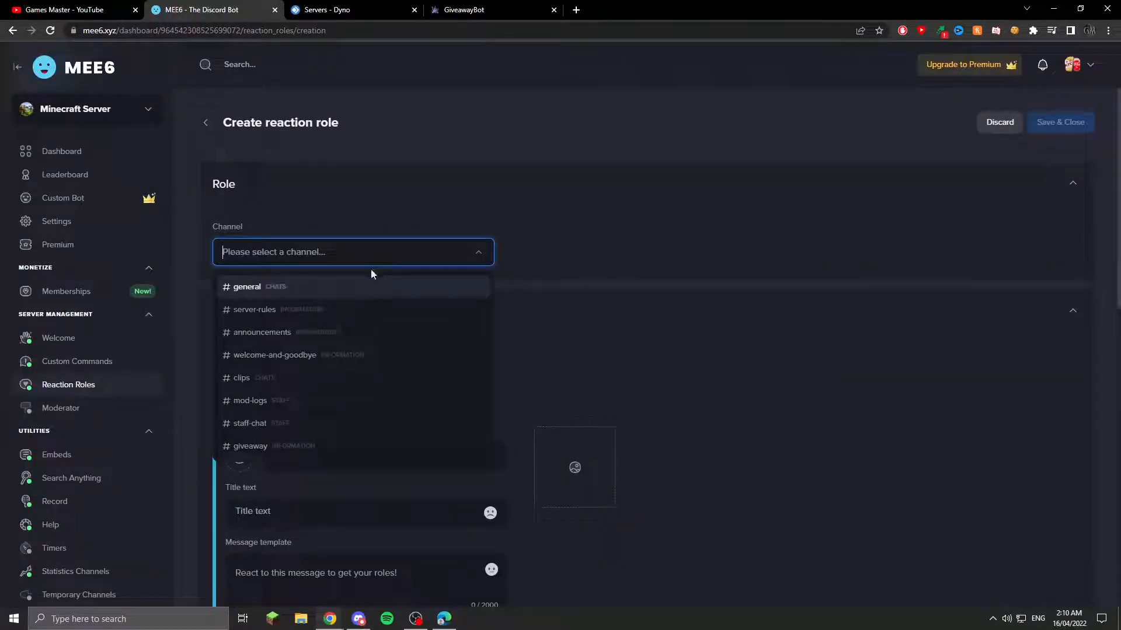
pyautogui.click(359, 314)
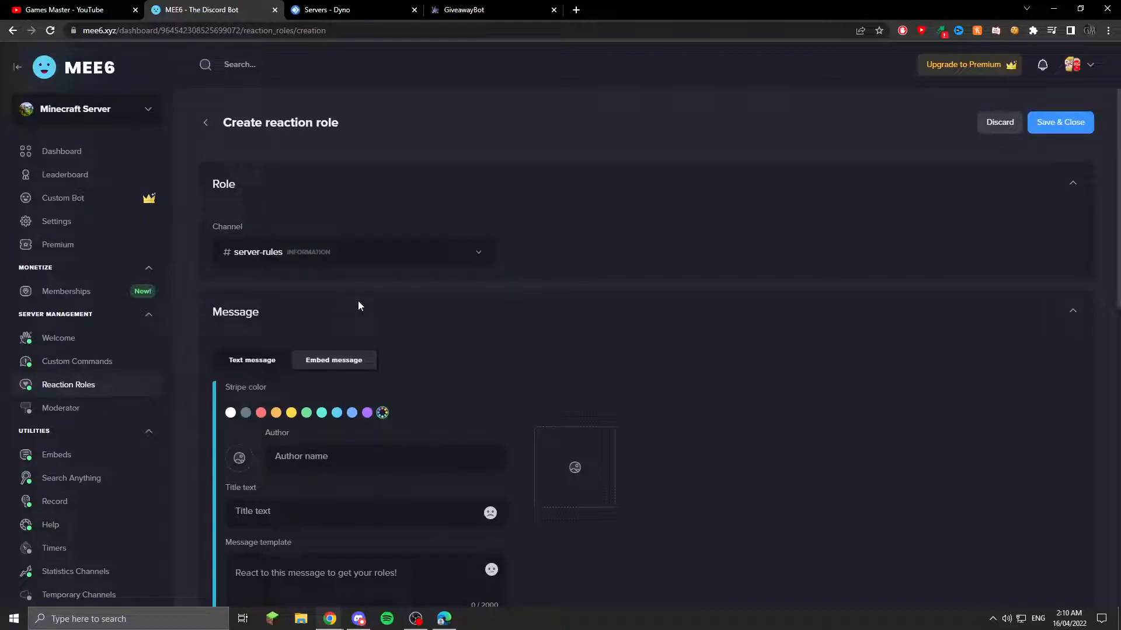
# Step: Enter "server rules" as the title text of the reaction role's embed message
pyautogui.scroll(-2, 358, 306)
pyautogui.click(324, 403)
pyautogui.write('server rules')
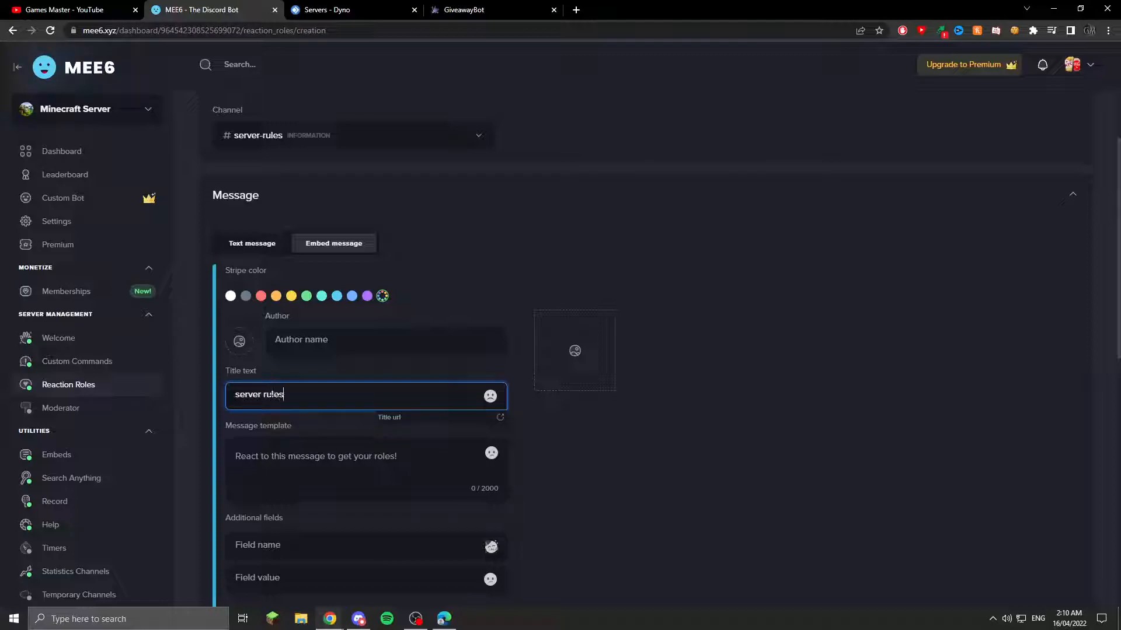
# Step: Replace the embed's message template text with "1. subscribe"
pyautogui.click(239, 476)
pyautogui.hotkey('ctrl', 'a')
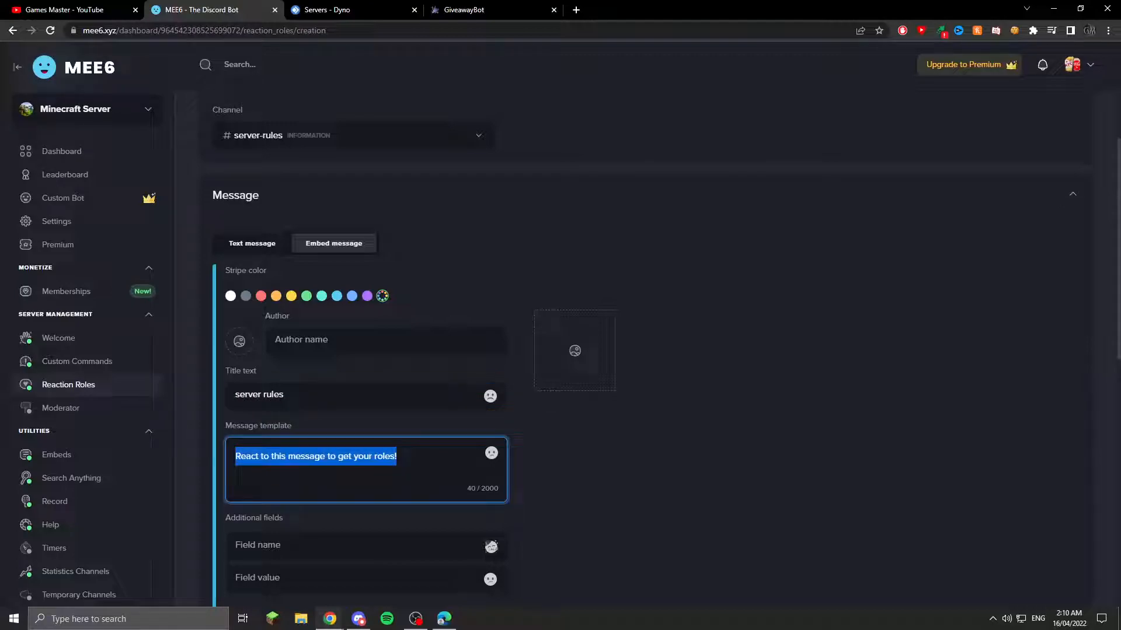
pyautogui.press('BackSpace')
pyautogui.write('1. no')
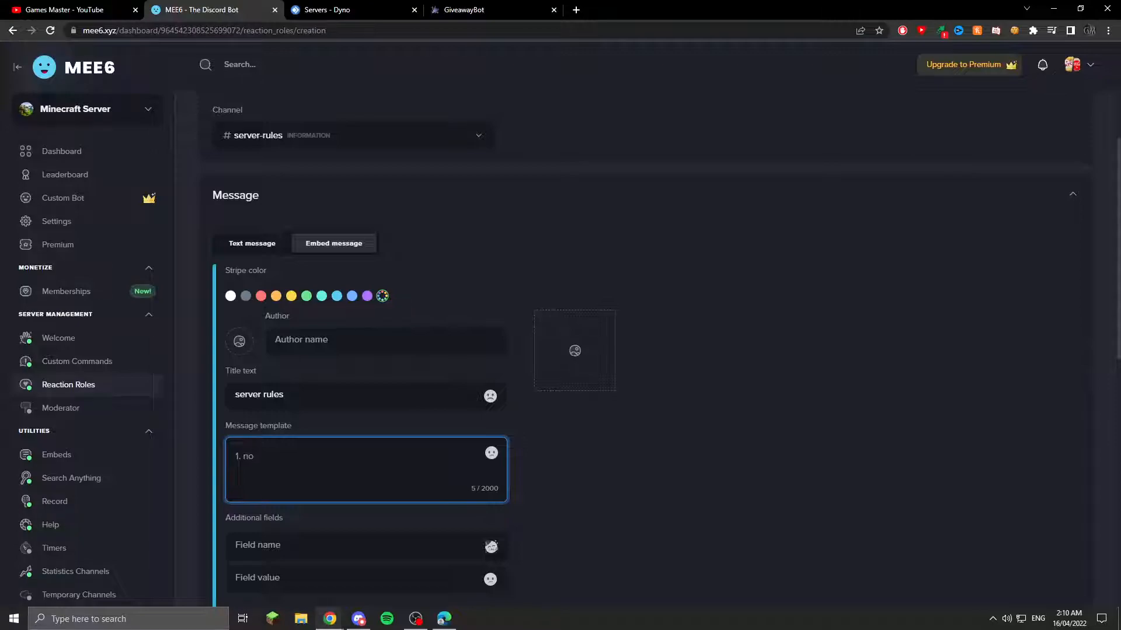
pyautogui.scroll(-3, 203, 310)
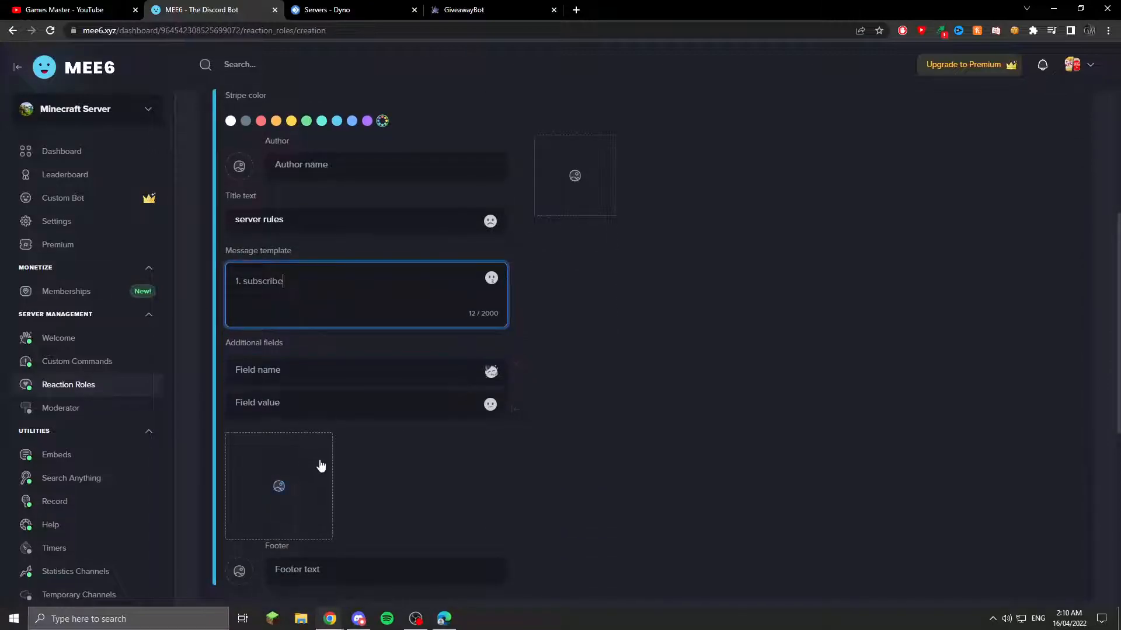
pyautogui.scroll(-1, 321, 465)
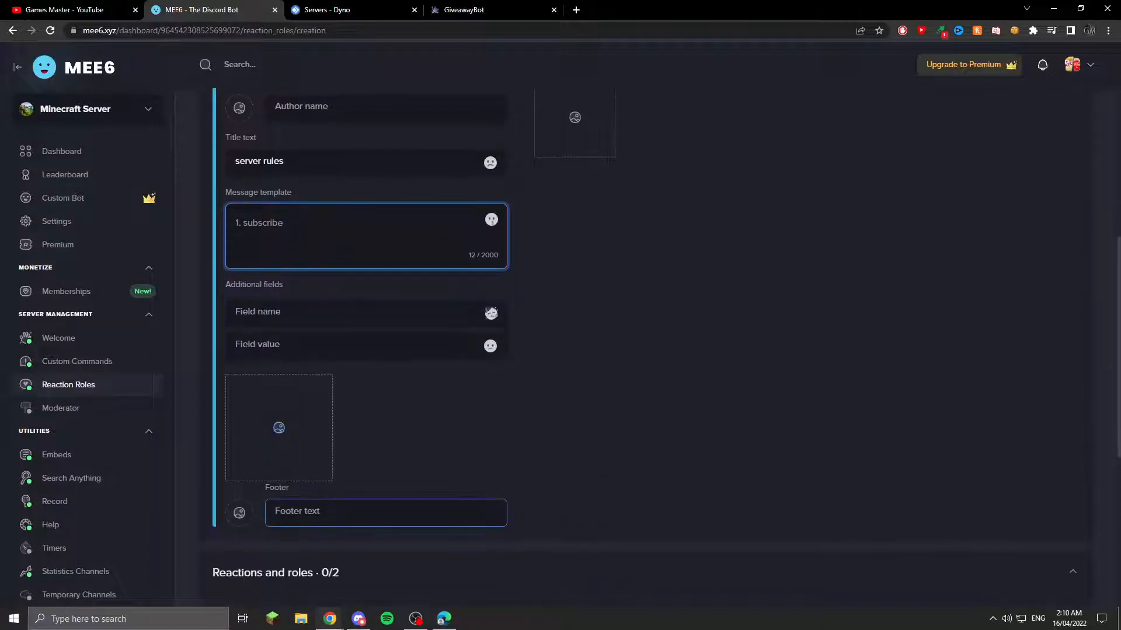
# Step: Add four line breaks after the rule in the message template and set the footer text to "React to get your role."
pyautogui.click(304, 210)
pyautogui.press('Return')
pyautogui.press('Return')
pyautogui.press('Return')
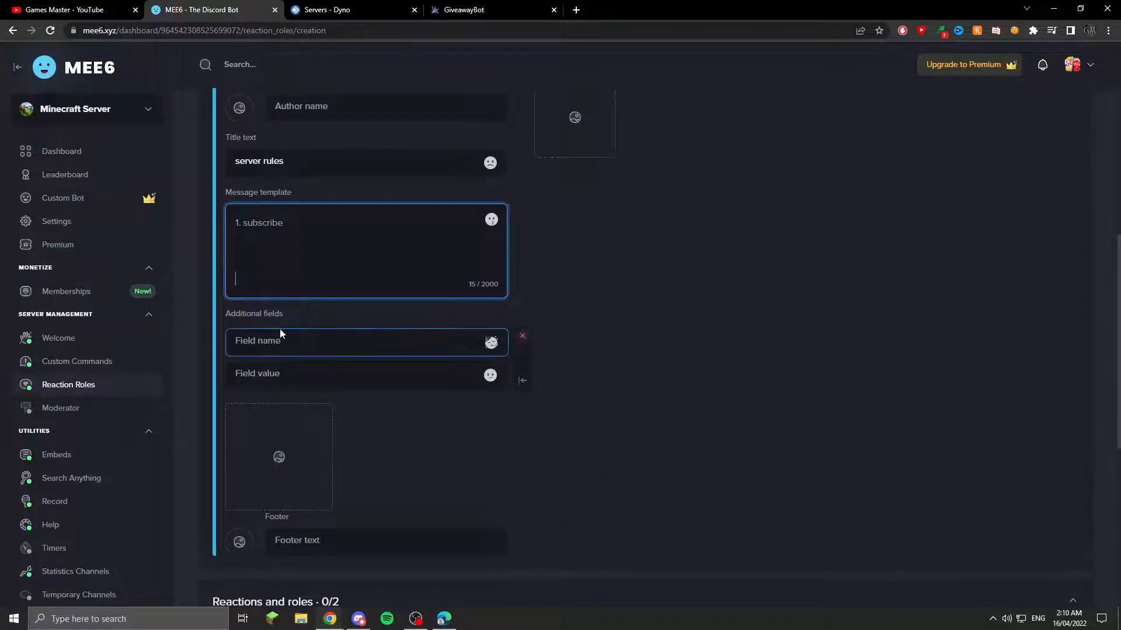
pyautogui.press('Return')
pyautogui.click(350, 554)
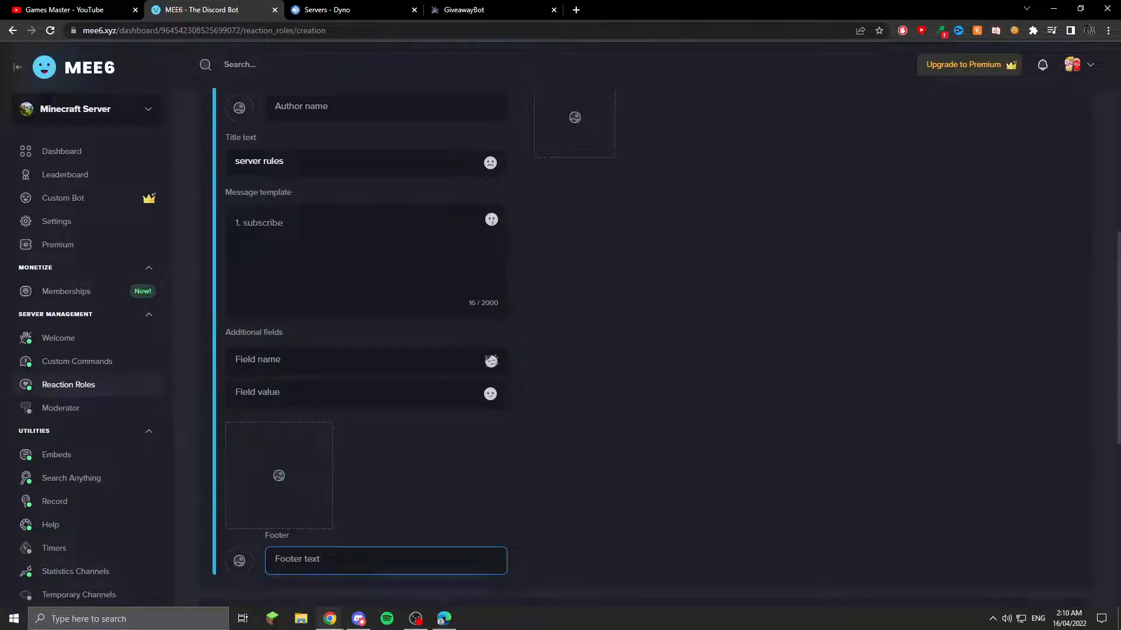
pyautogui.write('React to get your role.')
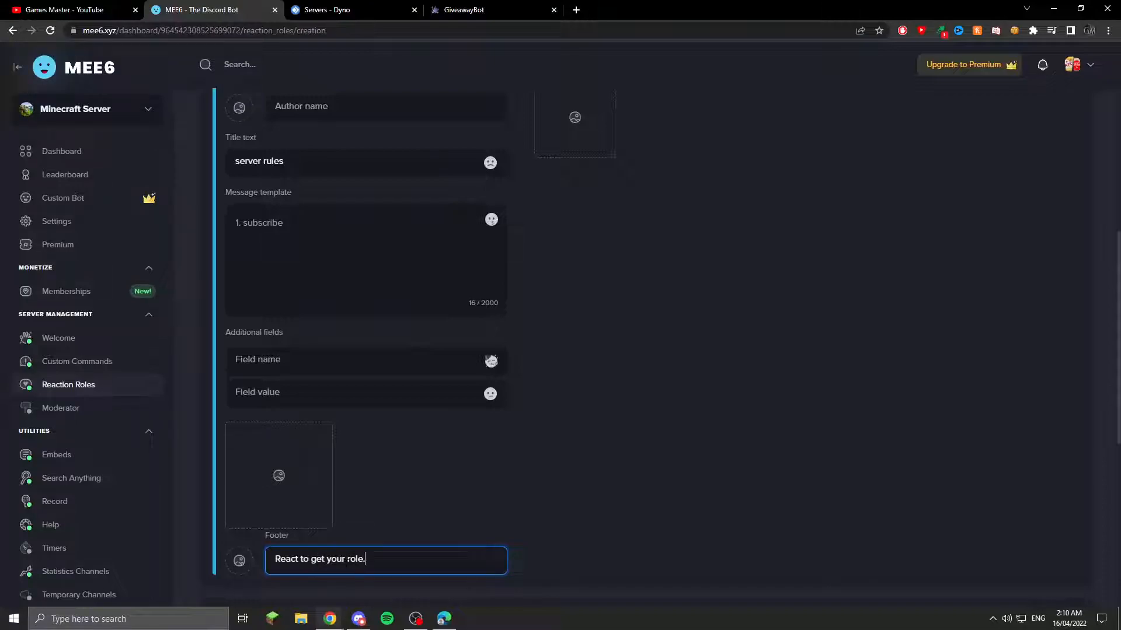
# Step: Add a blue cold-face emoji reaction to the message and assign the Member role to it
pyautogui.scroll(-3, 642, 350)
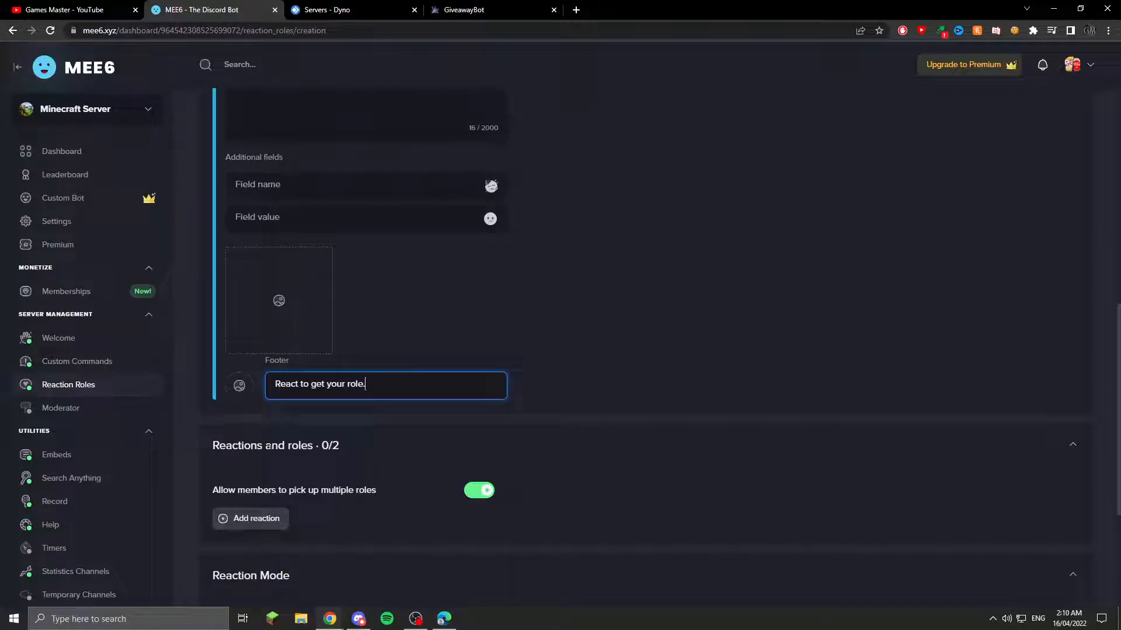
pyautogui.click(271, 526)
pyautogui.scroll(-1, 296, 530)
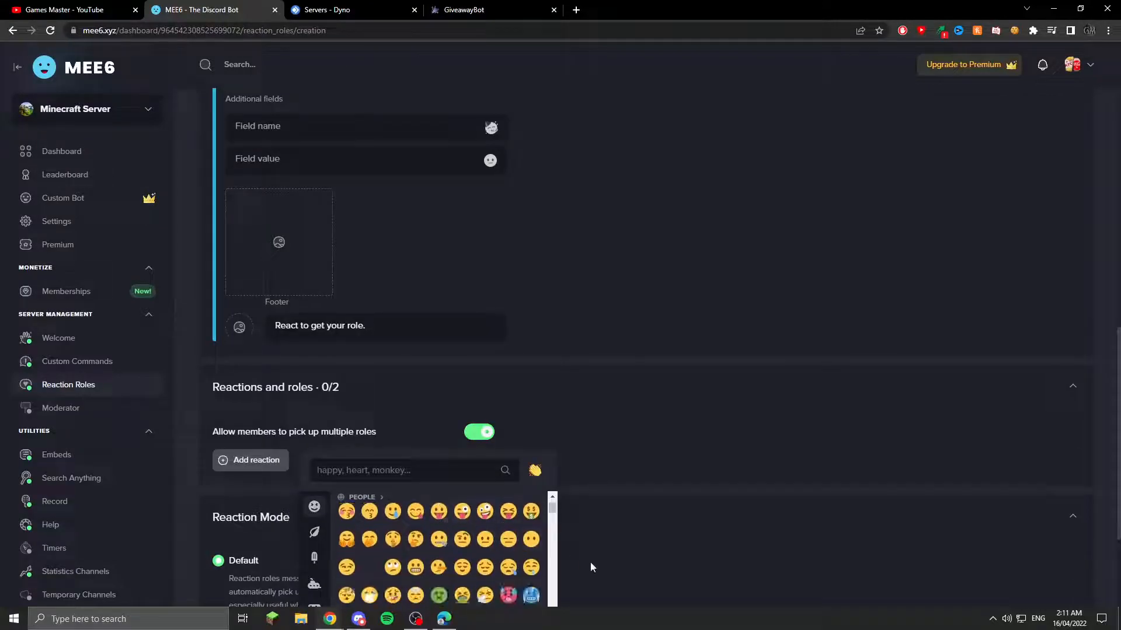
pyautogui.scroll(-1, 591, 562)
pyautogui.click(543, 540)
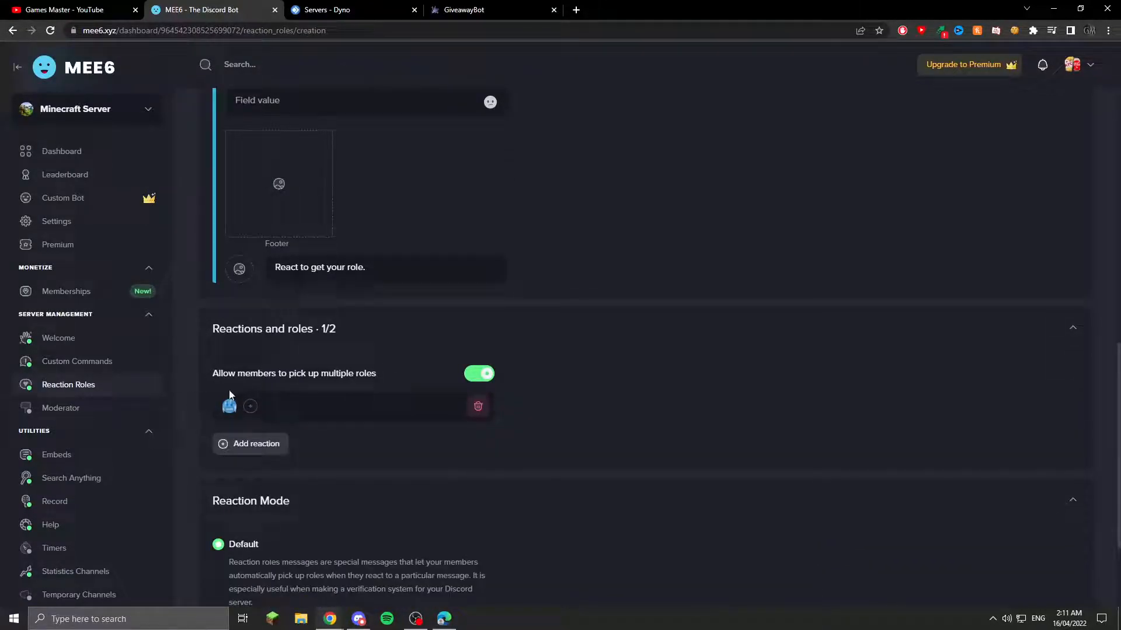
pyautogui.click(249, 406)
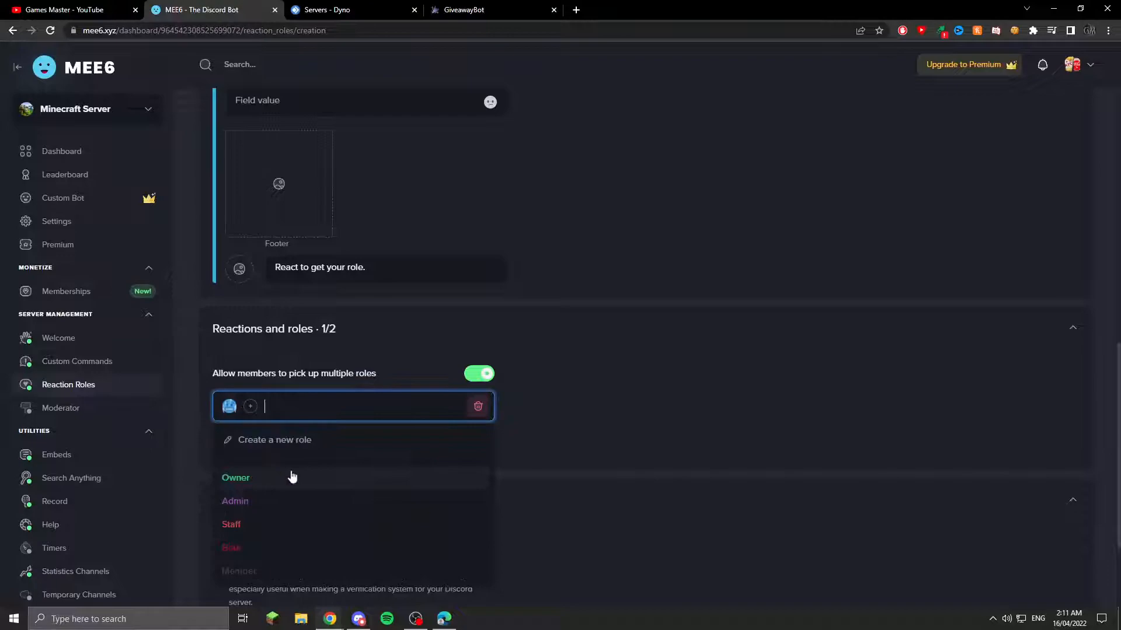
pyautogui.click(245, 570)
# Step: Save and close the new reaction role for the server-rules channel
pyautogui.scroll(-2, 547, 477)
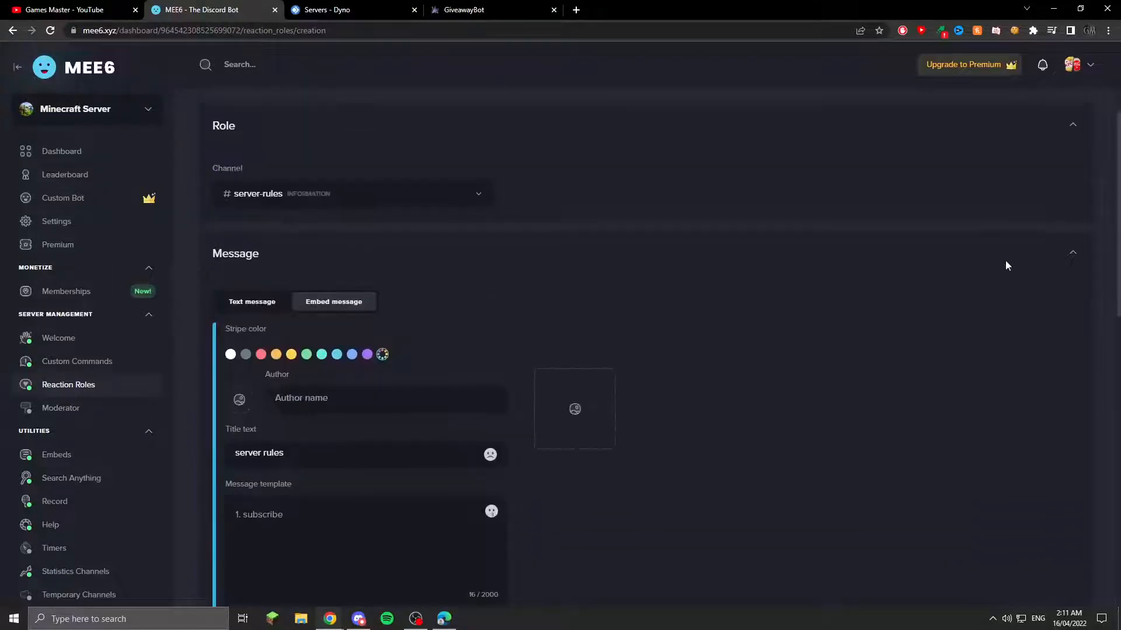
pyautogui.scroll(1, 1062, 220)
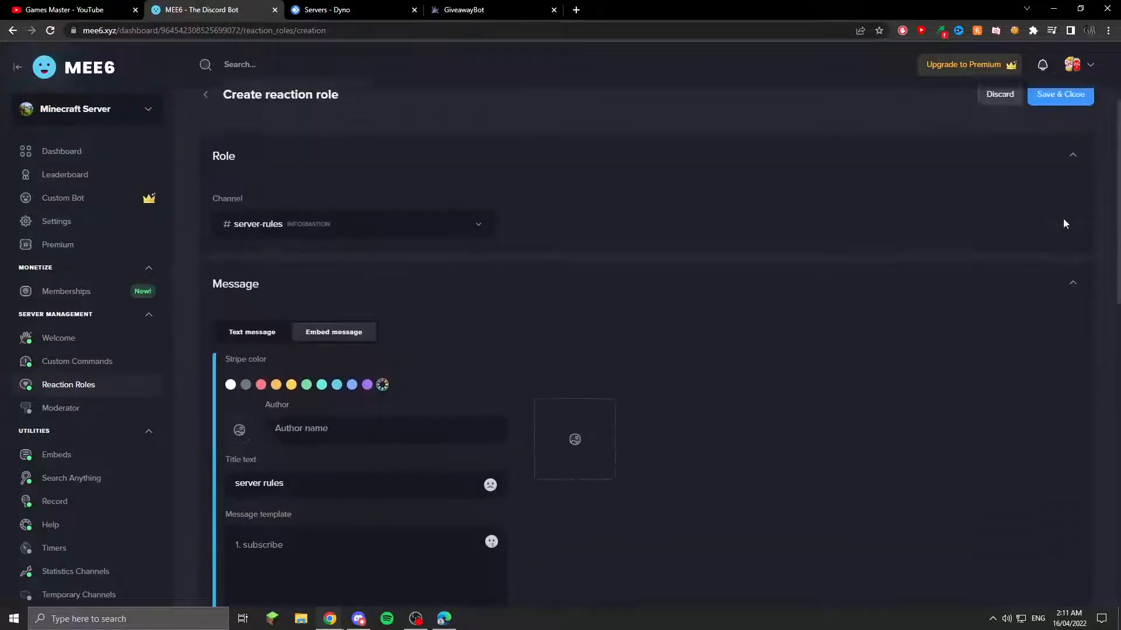
pyautogui.click(1070, 124)
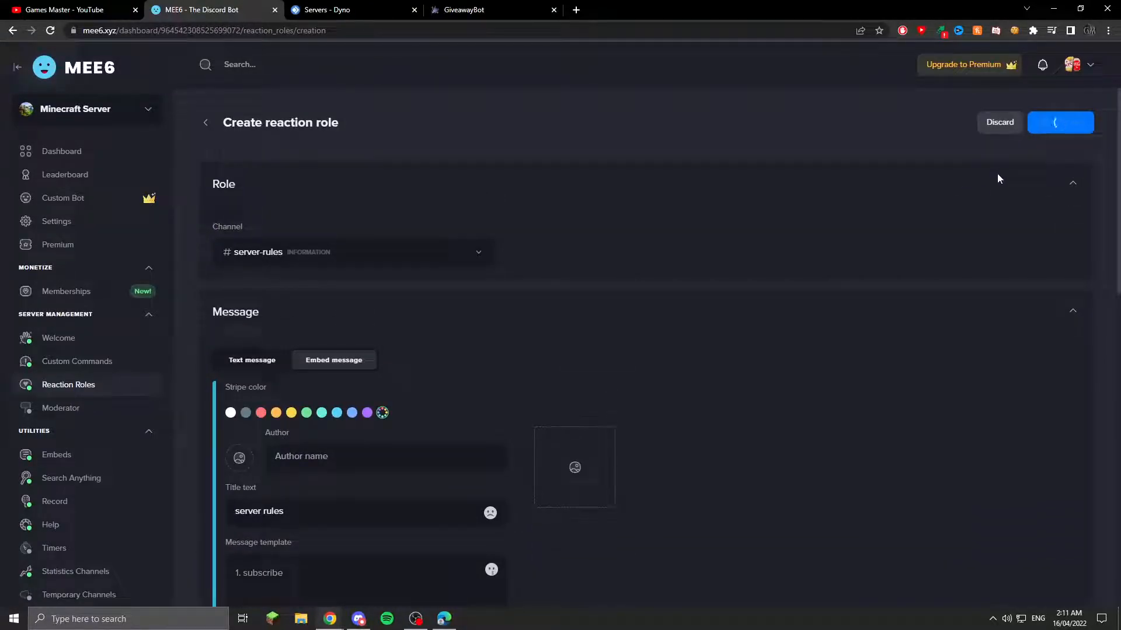
# Step: Return to the MEE6 plugin gallery and disable the Custom Commands plugin
pyautogui.click(65, 151)
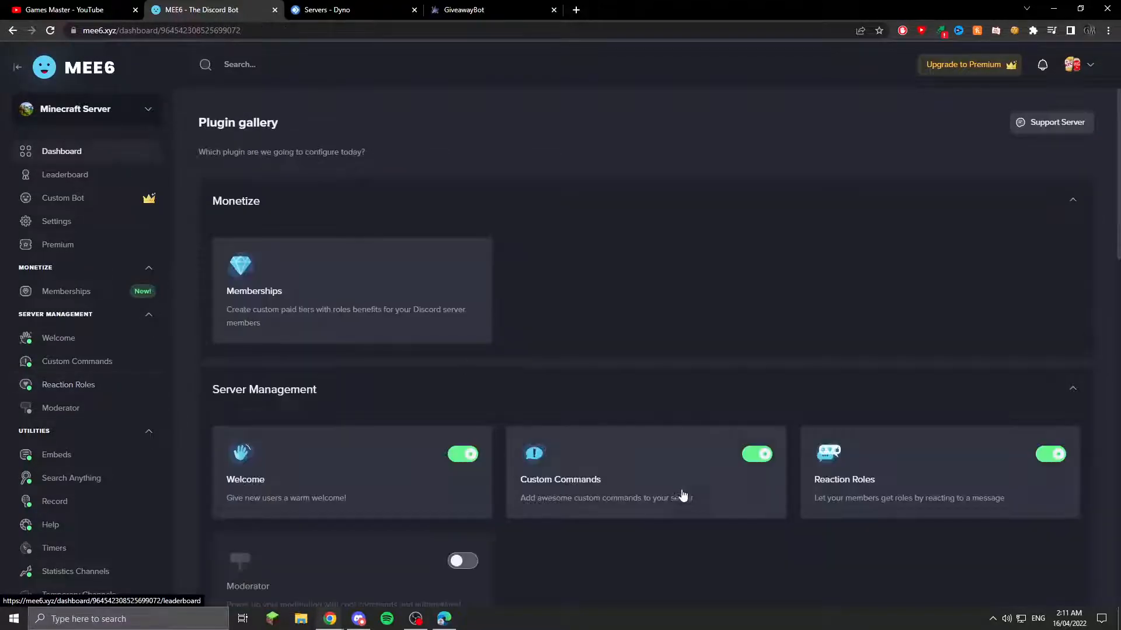
pyautogui.scroll(-2, 683, 495)
pyautogui.click(757, 337)
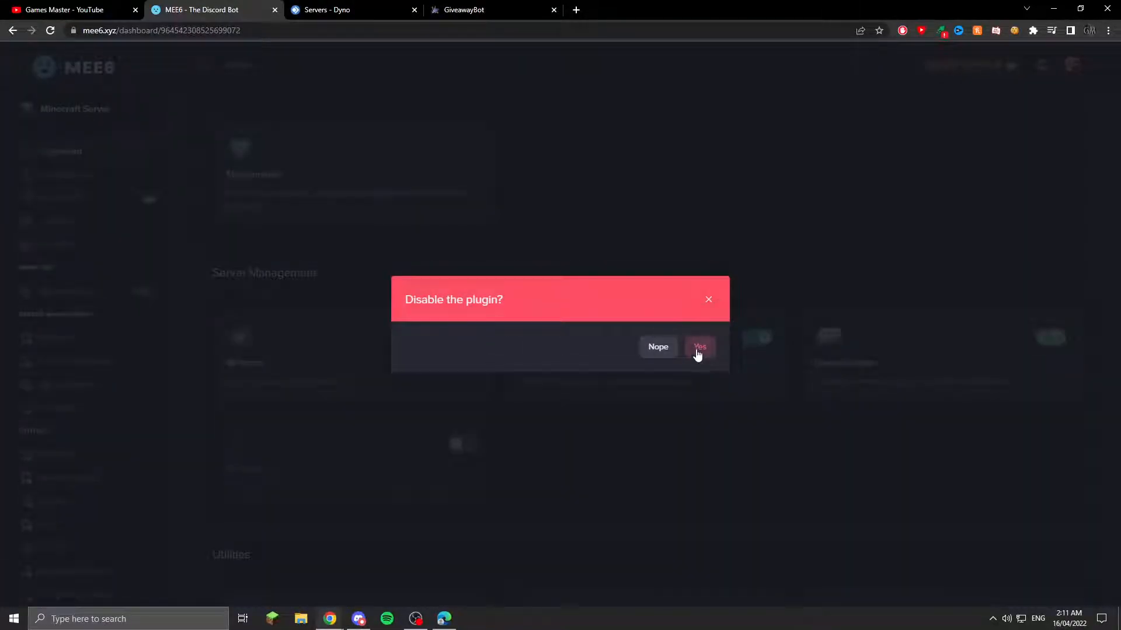
pyautogui.click(698, 350)
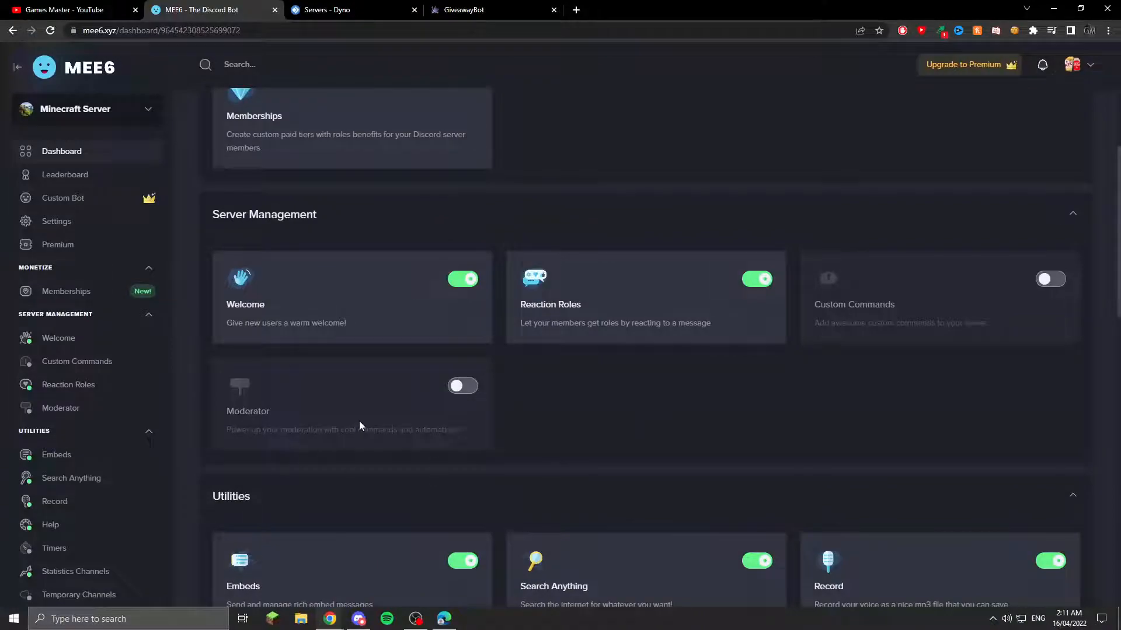
# Step: Disable the active Utilities plugins, including Embeds and Search Anything
pyautogui.scroll(-3, 382, 447)
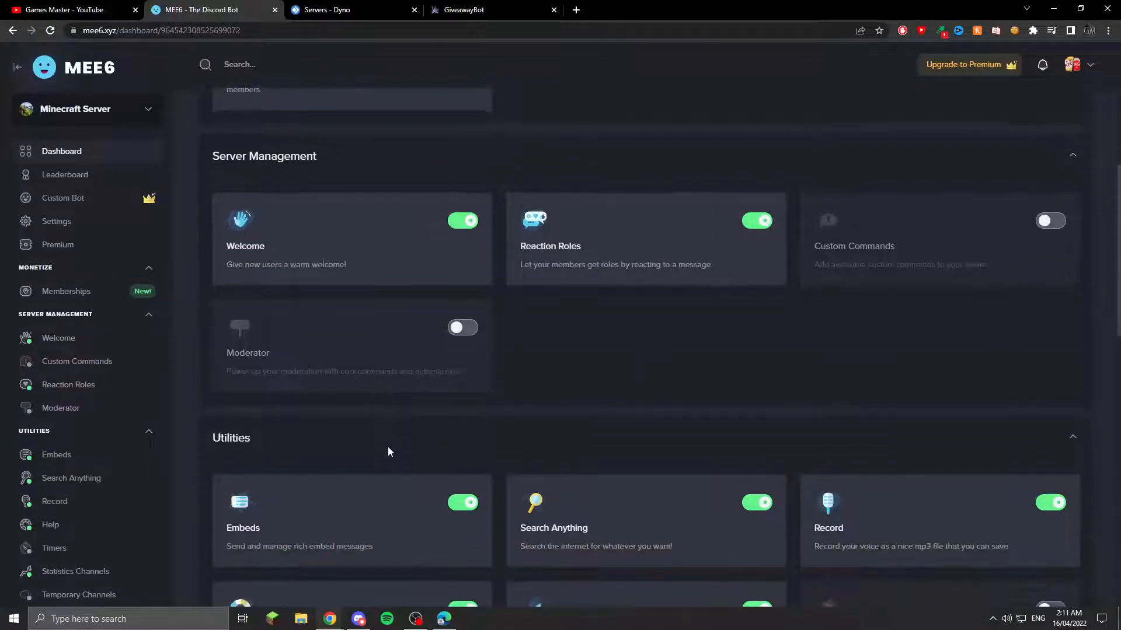
pyautogui.click(461, 388)
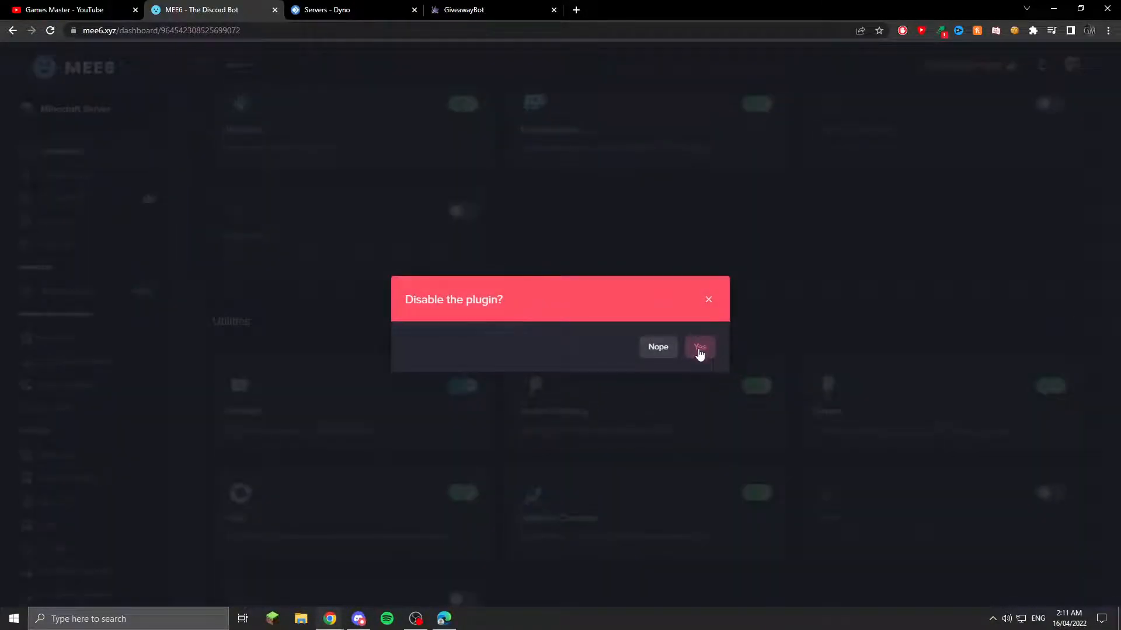
pyautogui.click(700, 353)
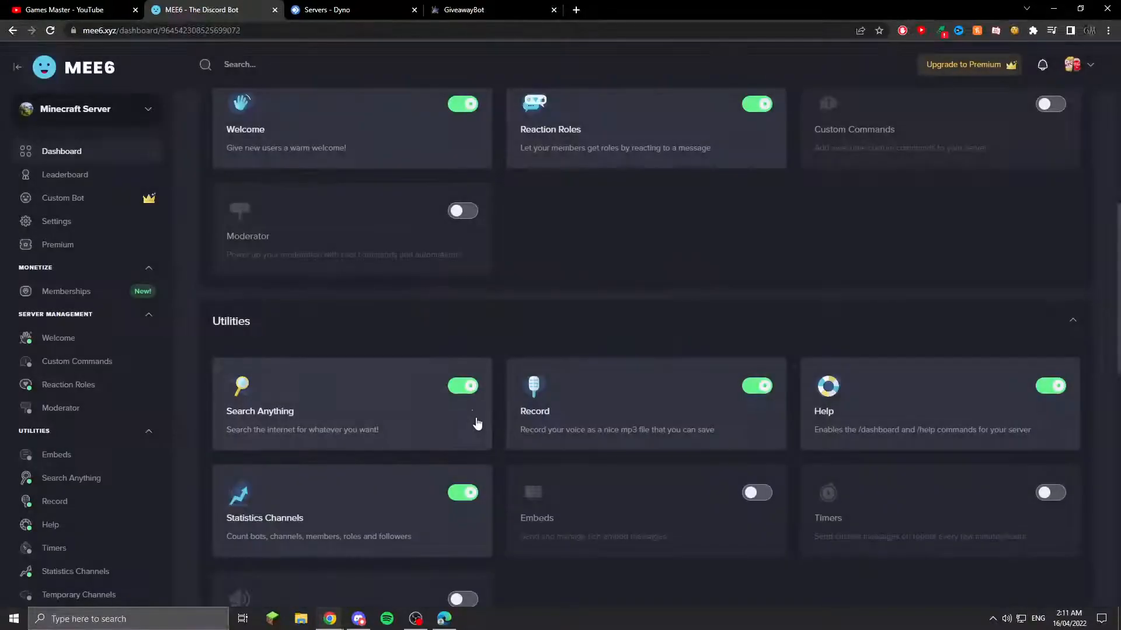
pyautogui.click(463, 385)
pyautogui.click(685, 352)
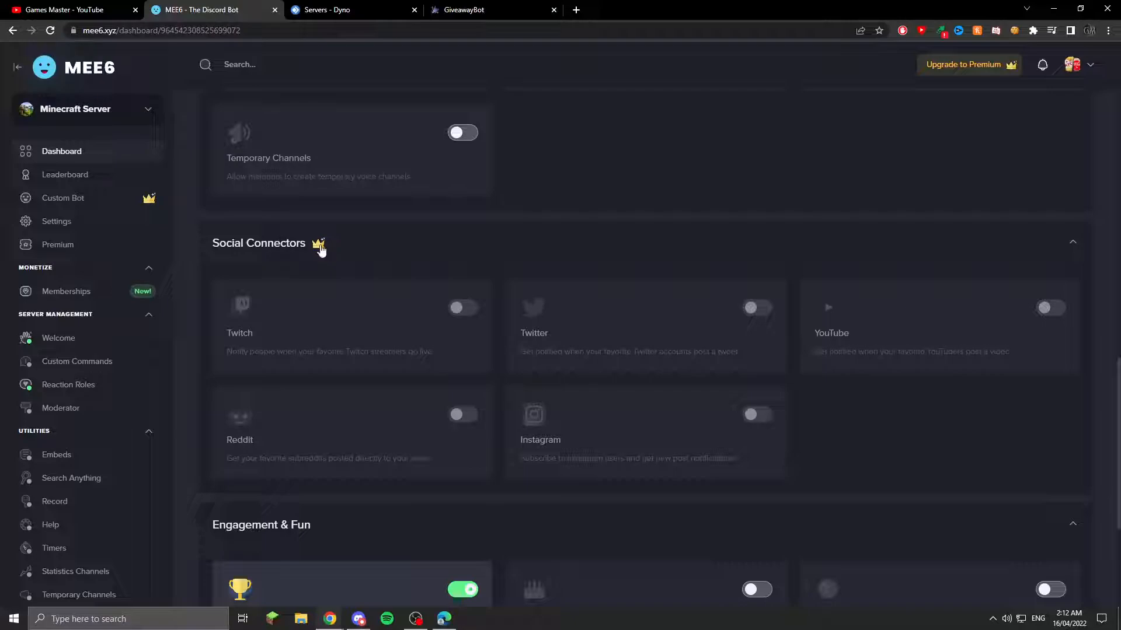
# Step: Examine the level-up announcement settings of the Levels plugin and return to the plugin gallery
pyautogui.scroll(-4, 335, 301)
pyautogui.click(267, 373)
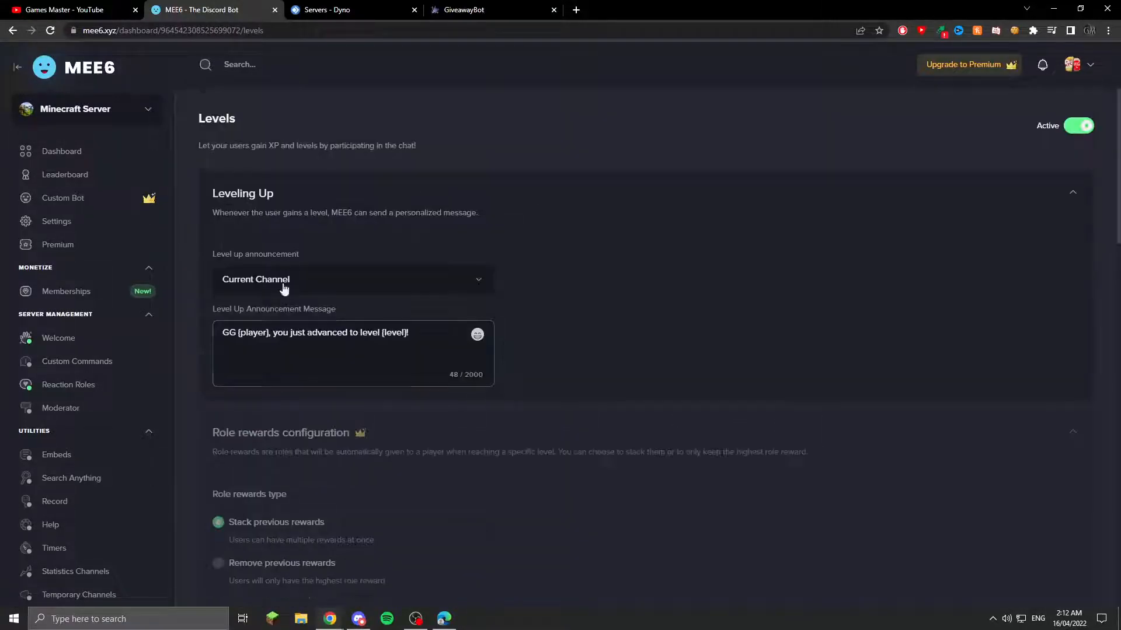
pyautogui.click(120, 154)
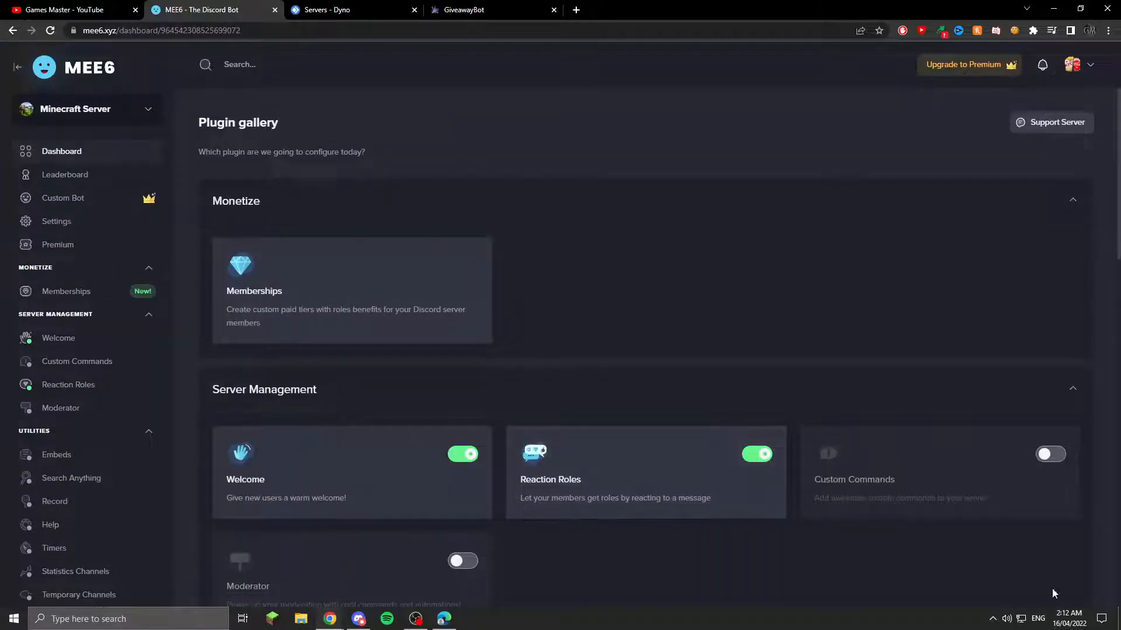
# Step: Switch to the Dyno website, add the Dyno bot to Minecraft Server and authorize all its requested permissions
pyautogui.hotkey('ctrl', 'Tab')
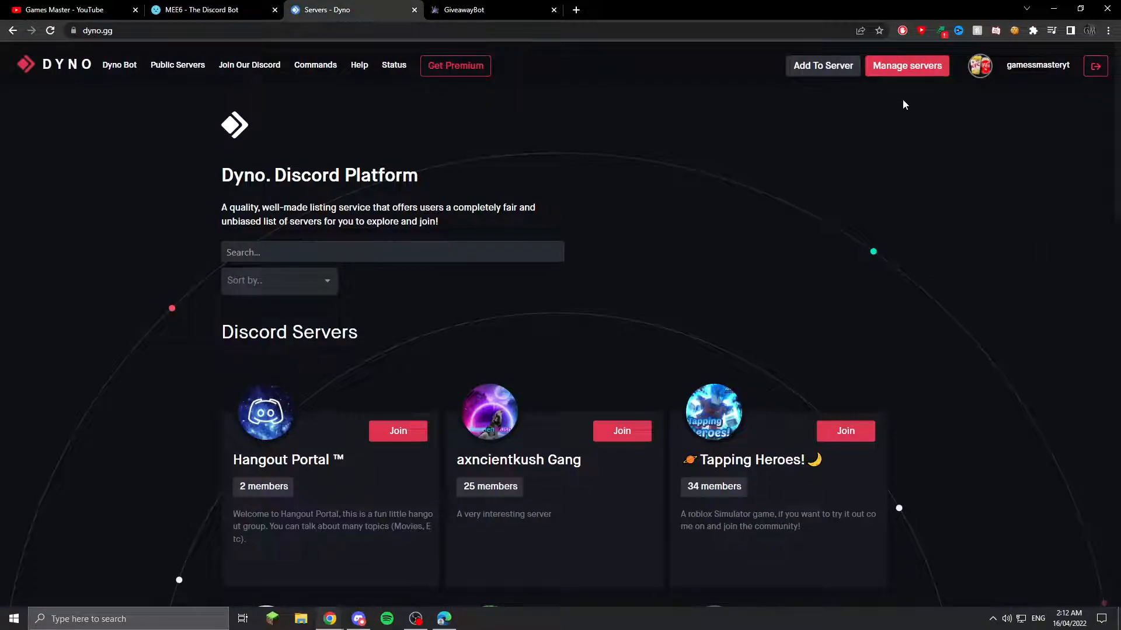
pyautogui.click(843, 71)
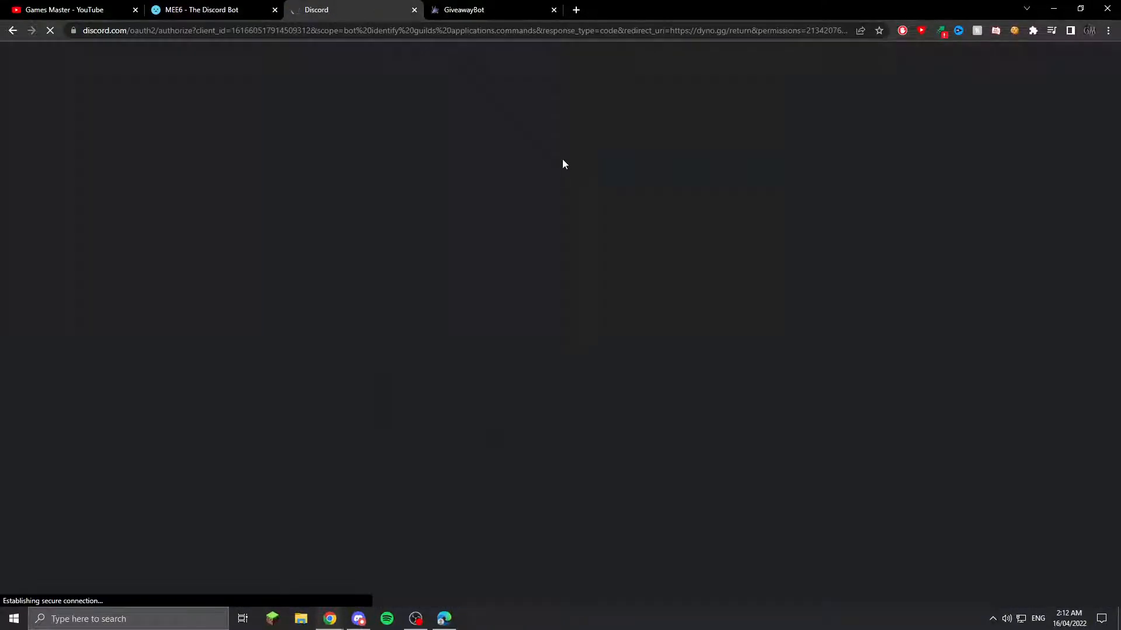
pyautogui.click(420, 447)
pyautogui.click(386, 500)
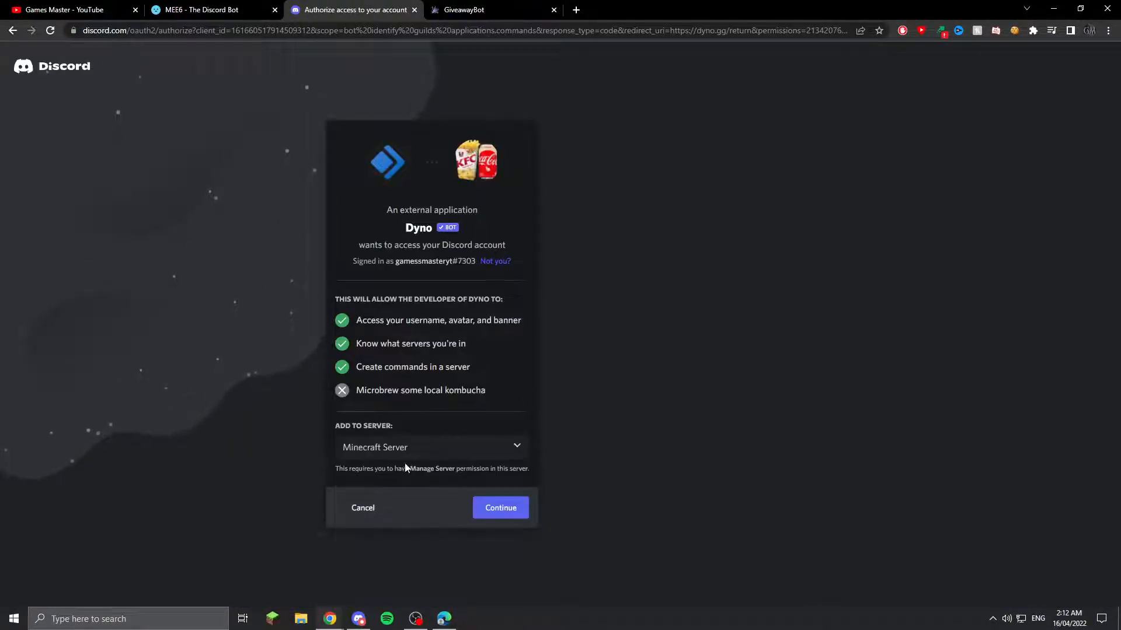
pyautogui.click(490, 507)
pyautogui.scroll(-5, 493, 513)
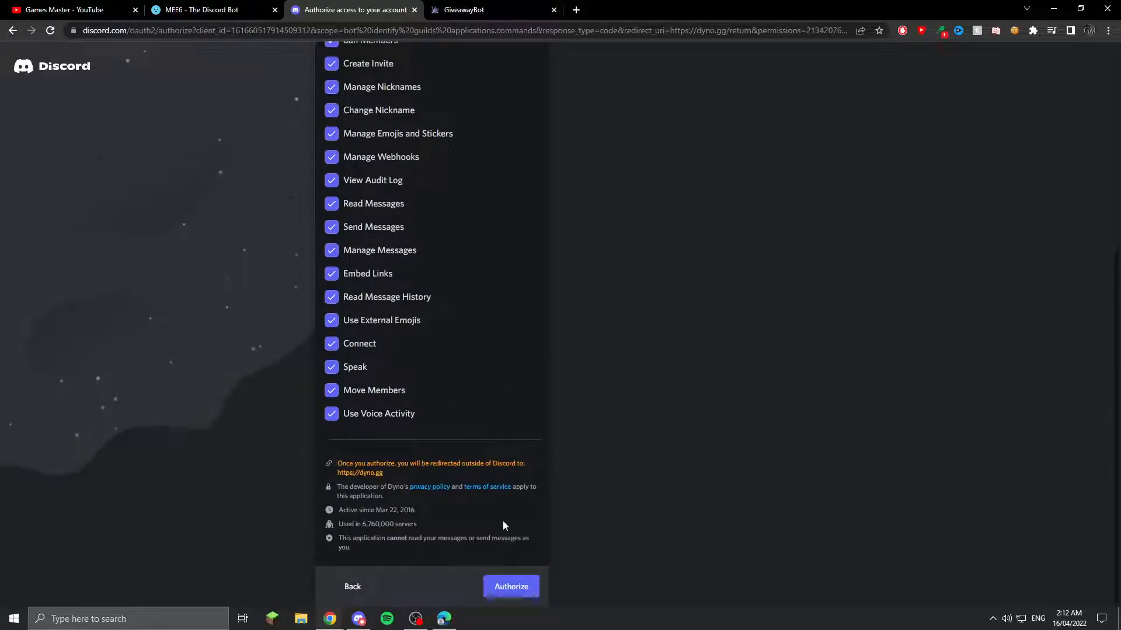
pyautogui.click(511, 587)
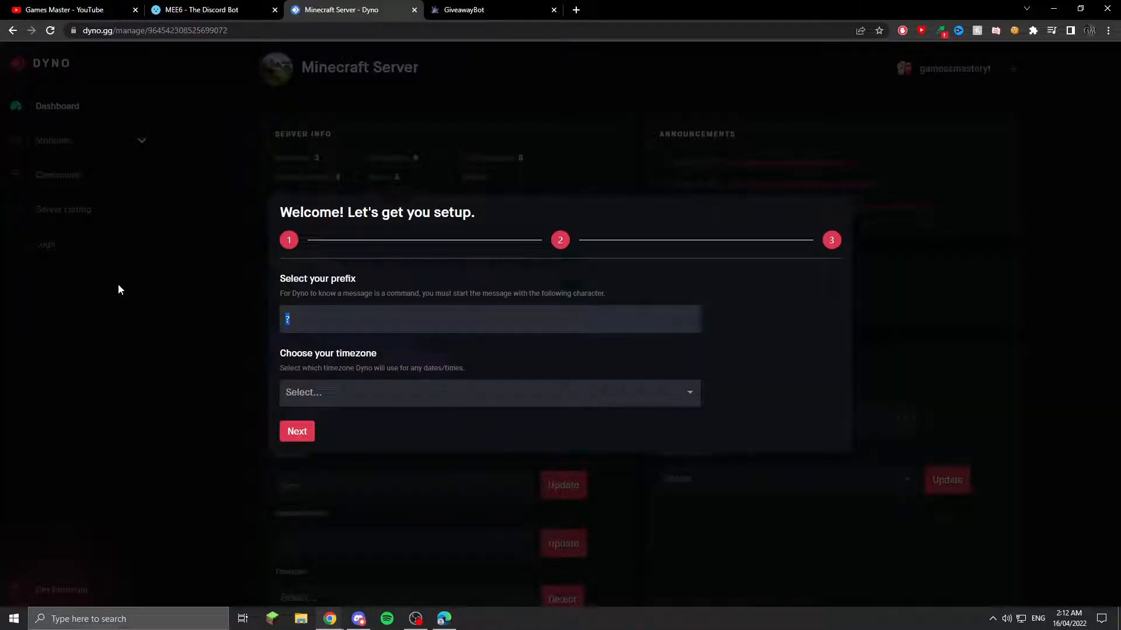
# Step: Keep "?" as Dyno's prefix, choose the Australia/Adelaide timezone and continue the setup
pyautogui.click(309, 388)
pyautogui.scroll(-1, 536, 488)
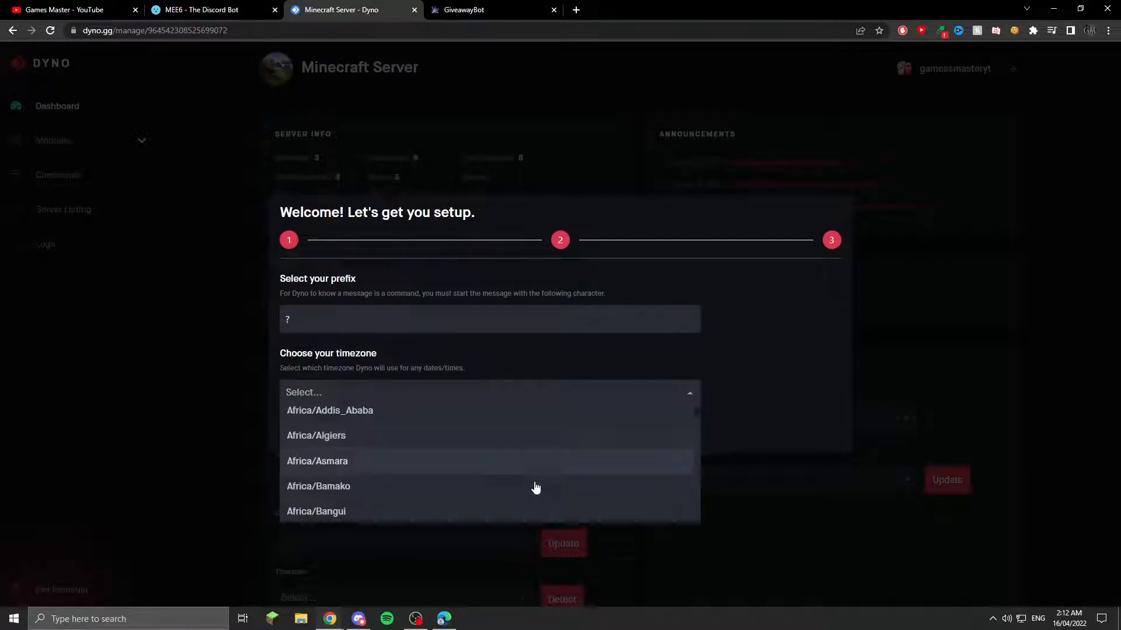
pyautogui.scroll(-15, 535, 487)
pyautogui.click(355, 496)
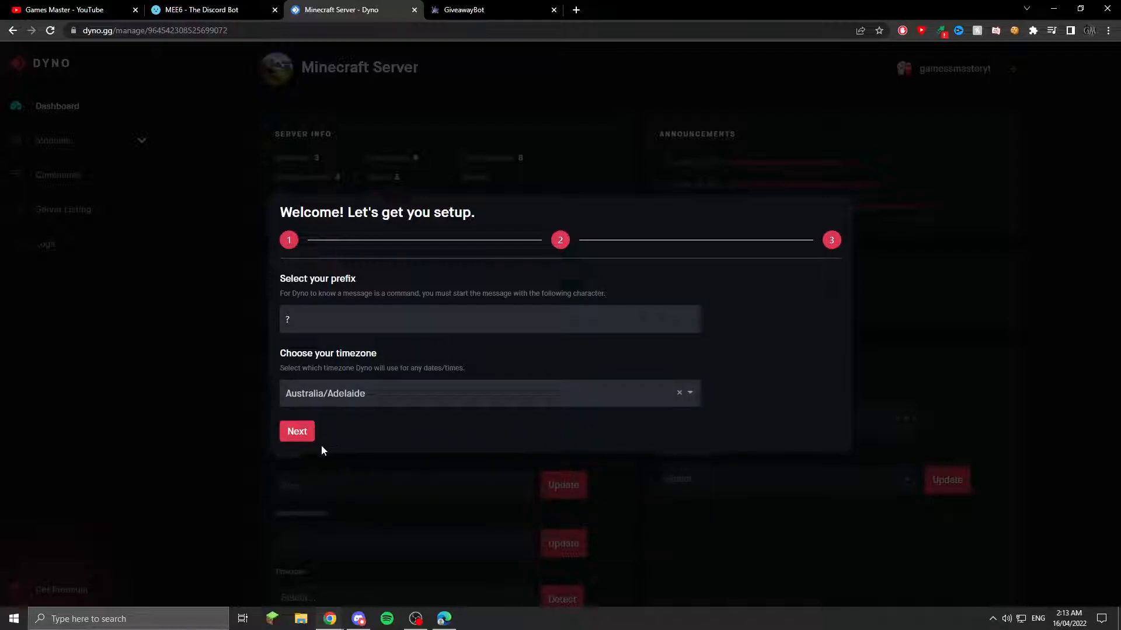
pyautogui.click(295, 434)
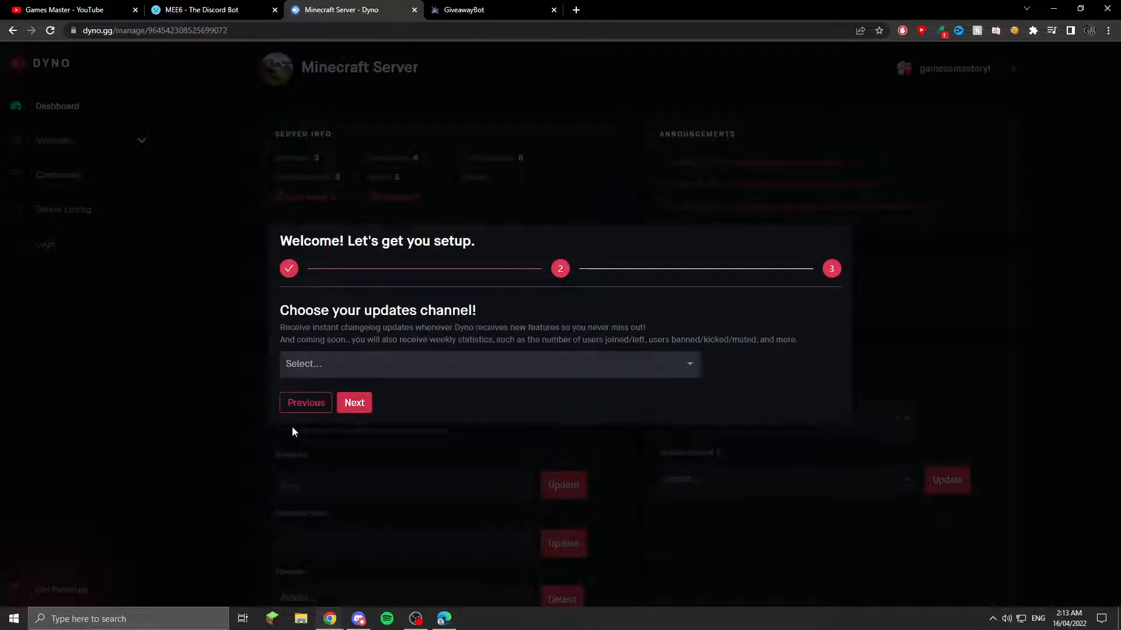
# Step: Choose mod-logs as Dyno's updates channel and finish the setup without getting Premium
pyautogui.click(415, 371)
pyautogui.click(409, 390)
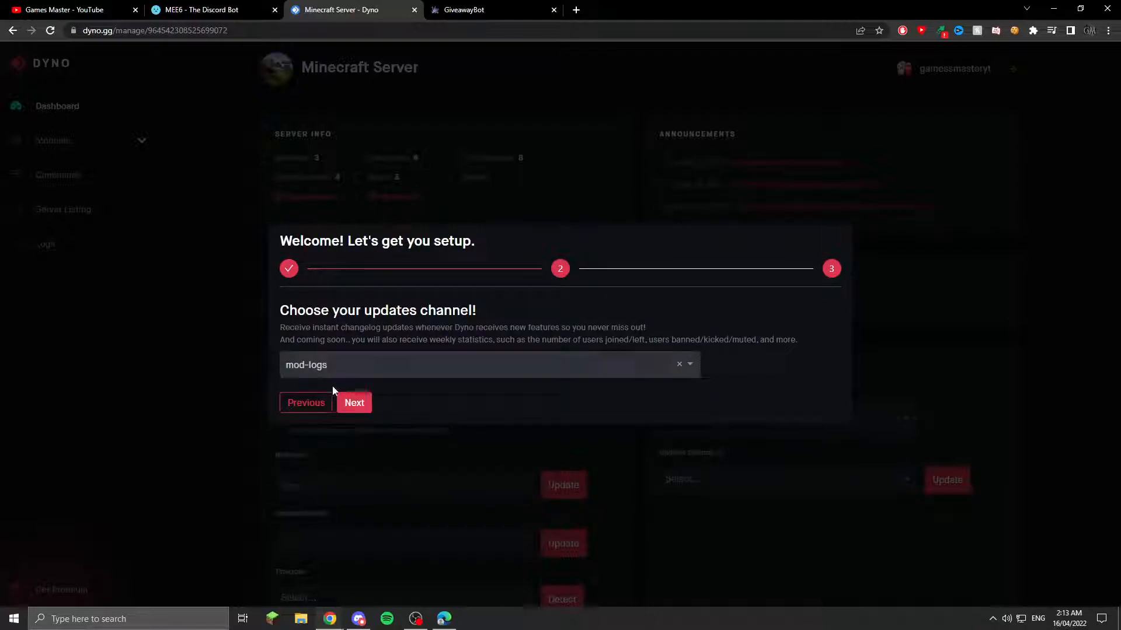
pyautogui.click(352, 404)
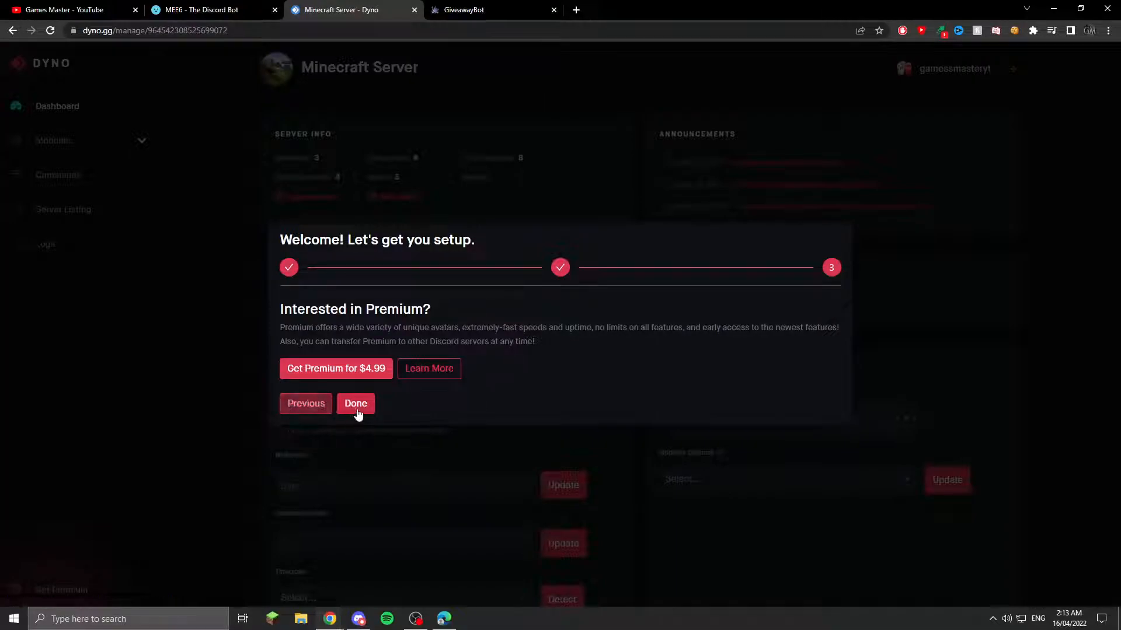
pyautogui.click(358, 405)
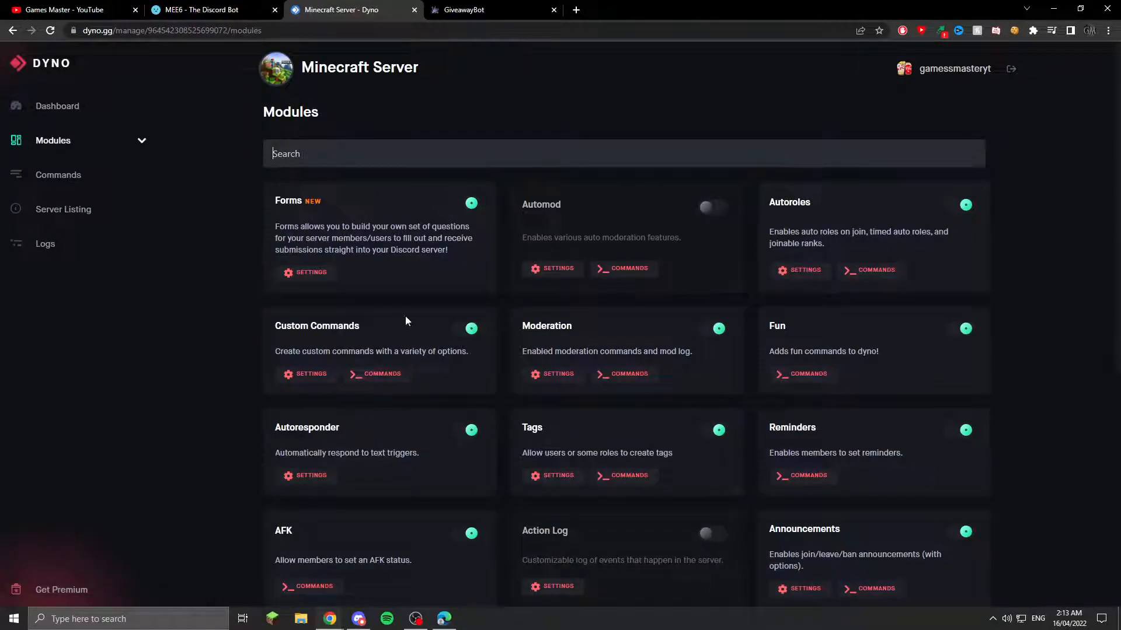
# Step: Disable the Forms module and enable the Automod module in Dyno
pyautogui.click(472, 205)
pyautogui.click(720, 208)
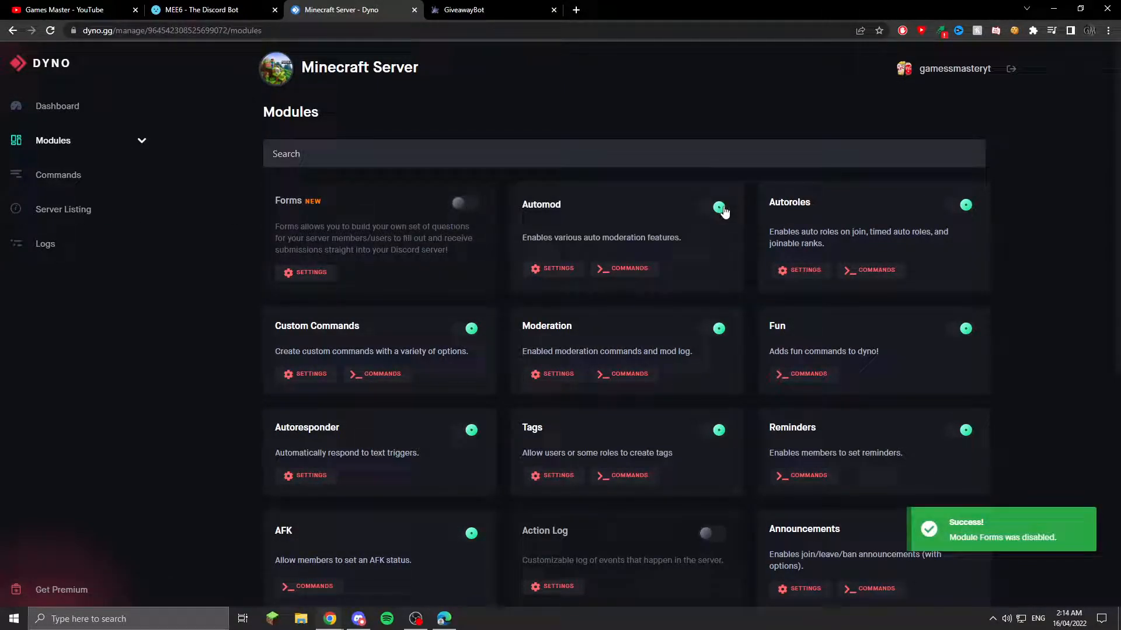
# Step: Open the Automod module's settings and choose mod-logs as its log channel
pyautogui.click(553, 268)
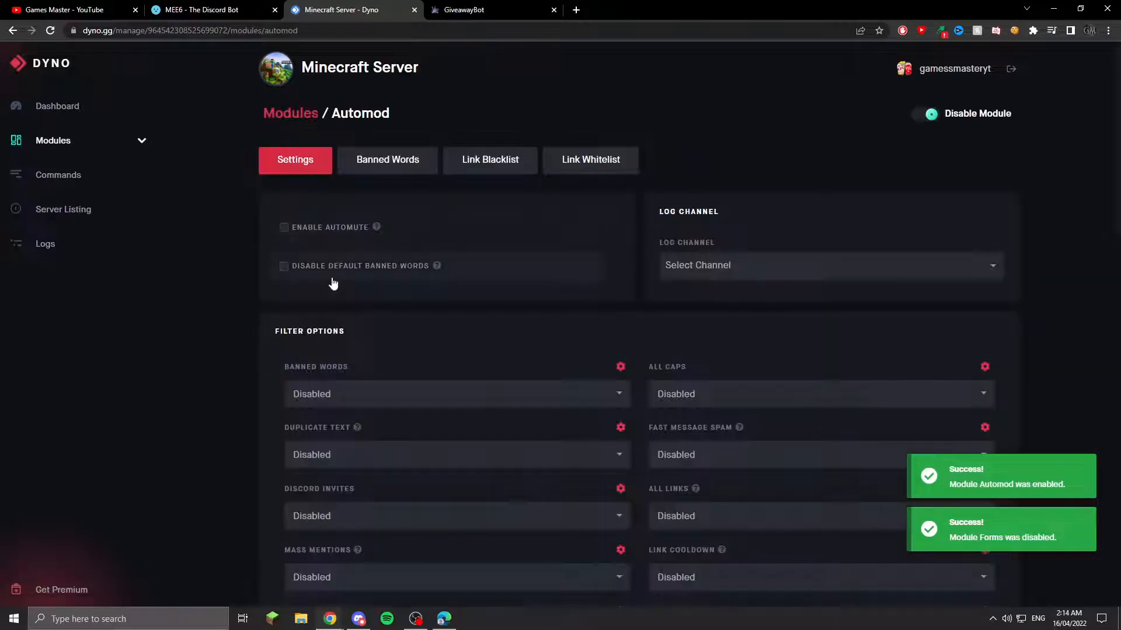
pyautogui.click(742, 267)
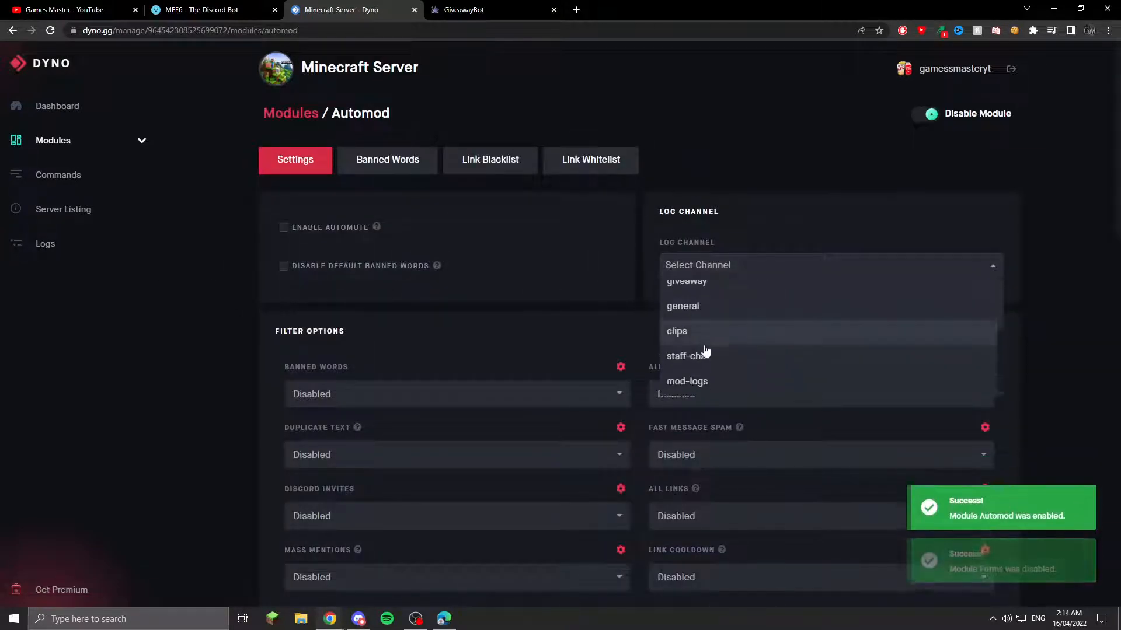
pyautogui.scroll(-2, 703, 310)
pyautogui.click(695, 264)
pyautogui.scroll(2, 543, 190)
pyautogui.scroll(-2, 500, 290)
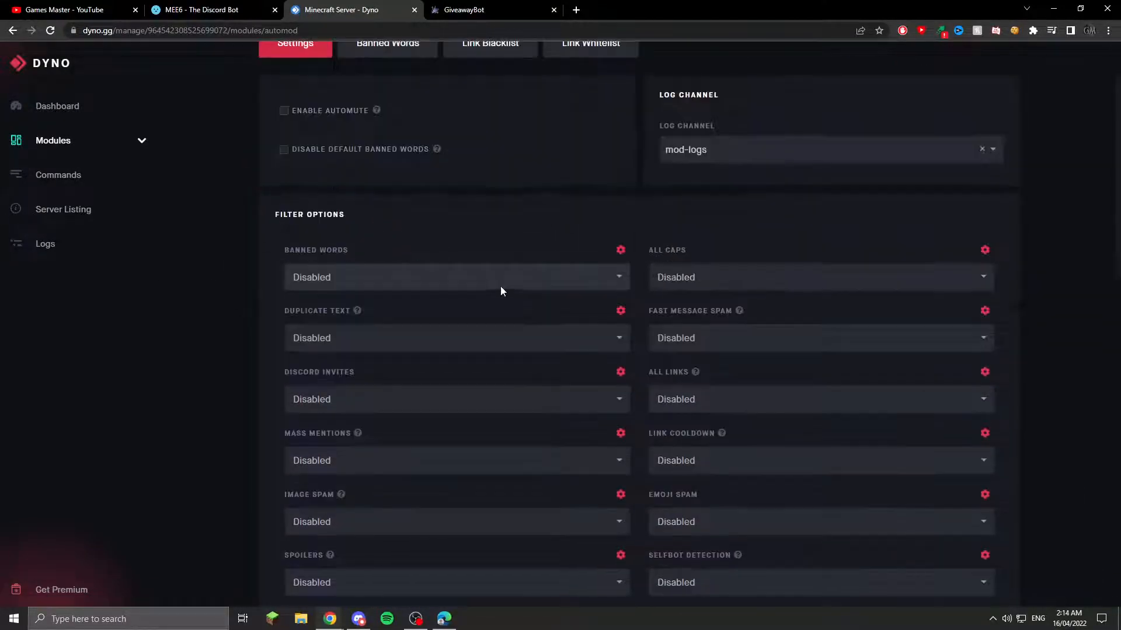
pyautogui.scroll(-4, 847, 234)
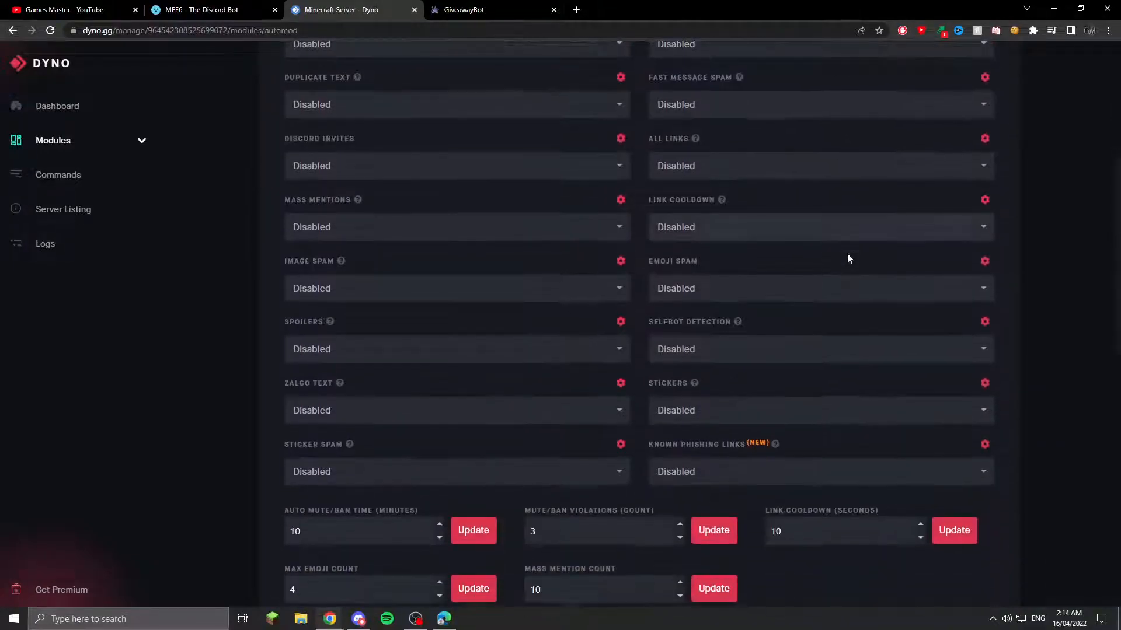
pyautogui.click(444, 335)
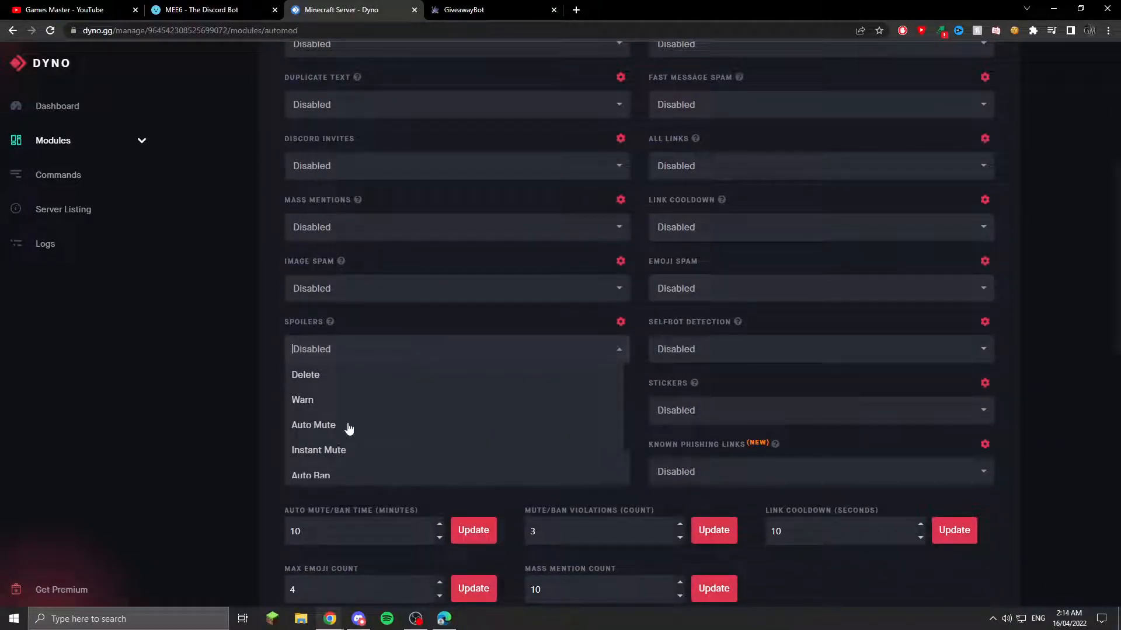
pyautogui.scroll(-2, 403, 429)
pyautogui.click(247, 367)
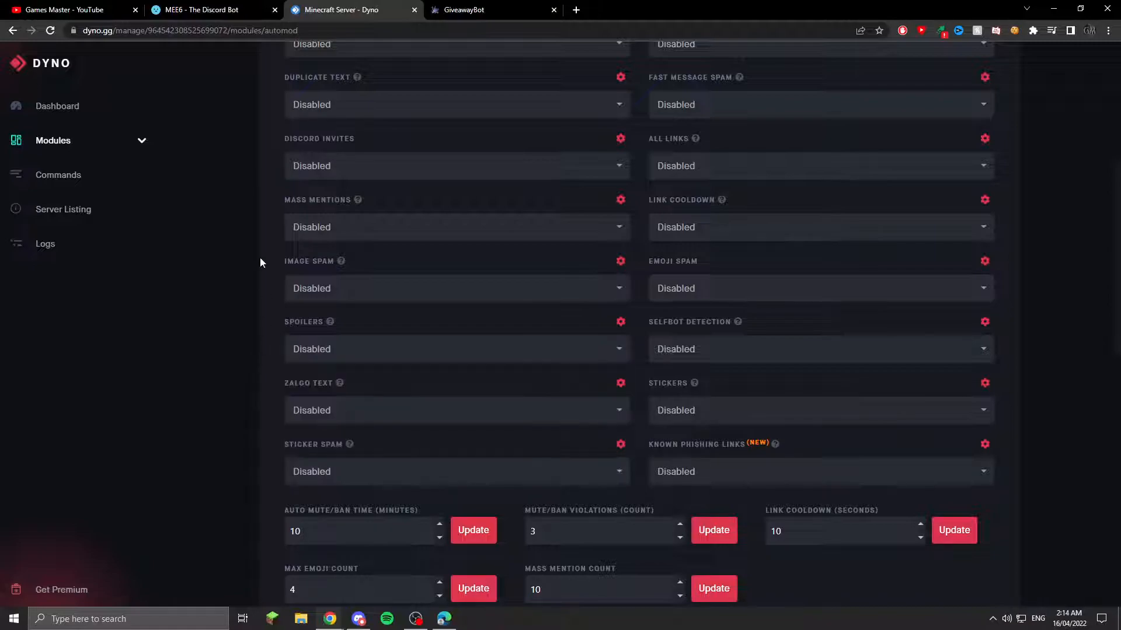
pyautogui.scroll(4, 327, 258)
# Step: Set both the Banned Words and Fast Message Spam filters to Delete and Auto Mute
pyautogui.click(359, 279)
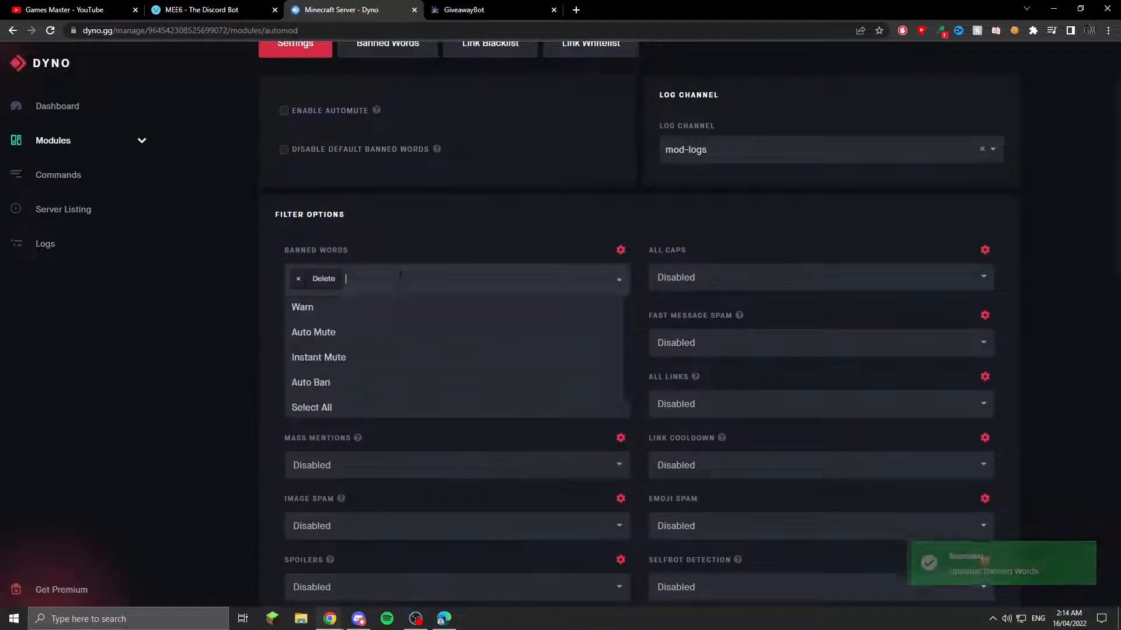
pyautogui.click(348, 331)
pyautogui.click(719, 291)
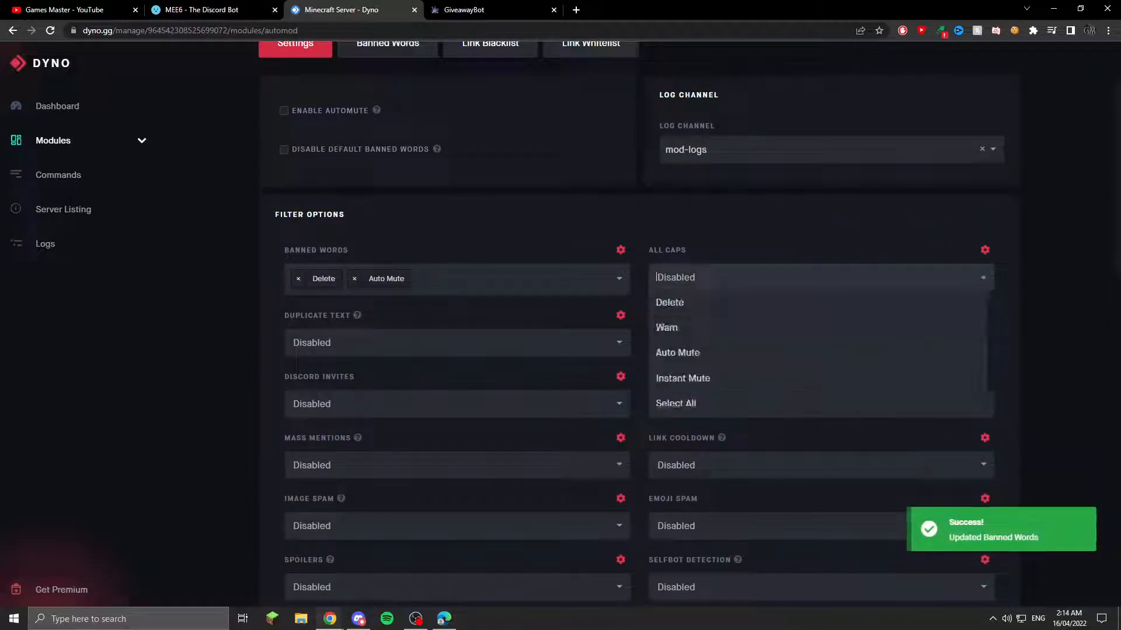
pyautogui.click(765, 344)
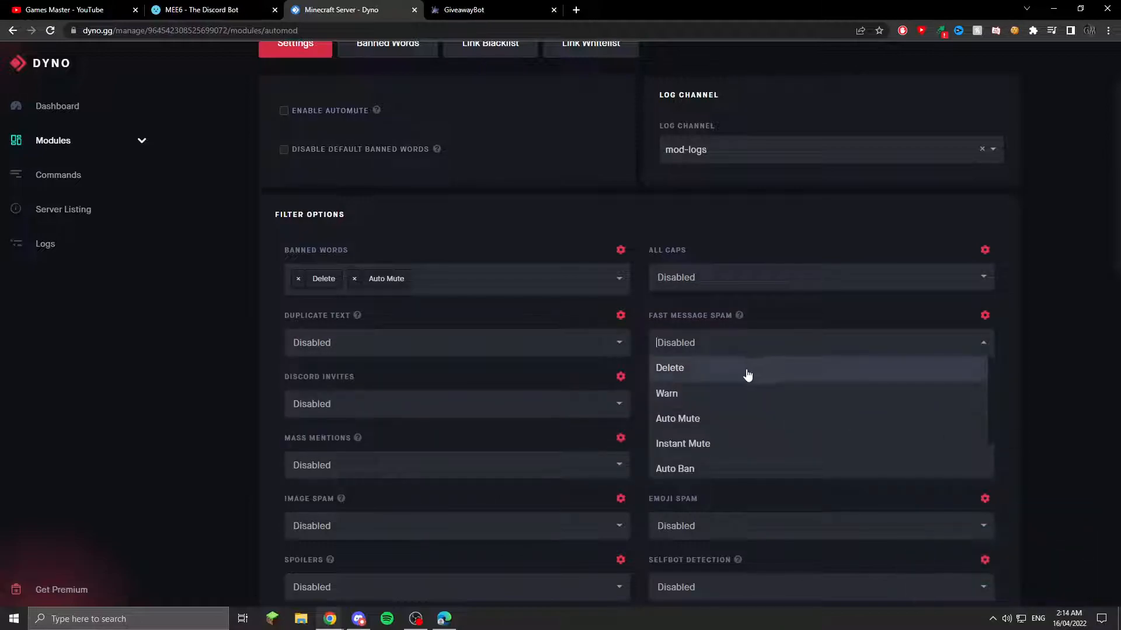
pyautogui.click(730, 385)
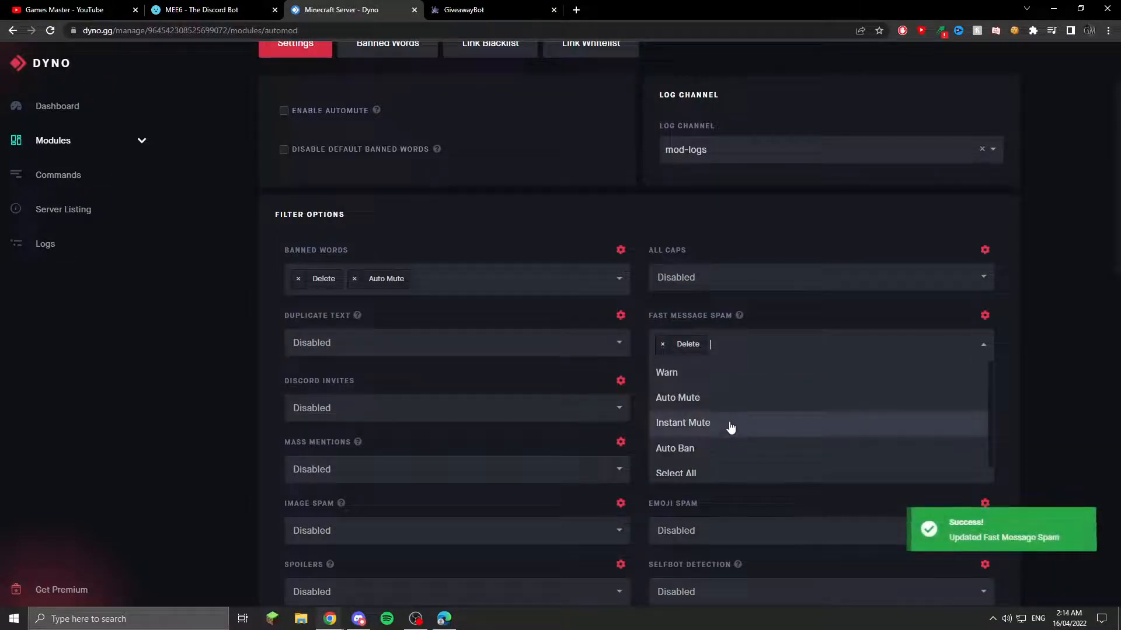
pyautogui.click(730, 400)
# Step: Set the Discord Invites filter to Delete and leave the All Links filter disabled
pyautogui.click(532, 409)
pyautogui.scroll(-2, 457, 468)
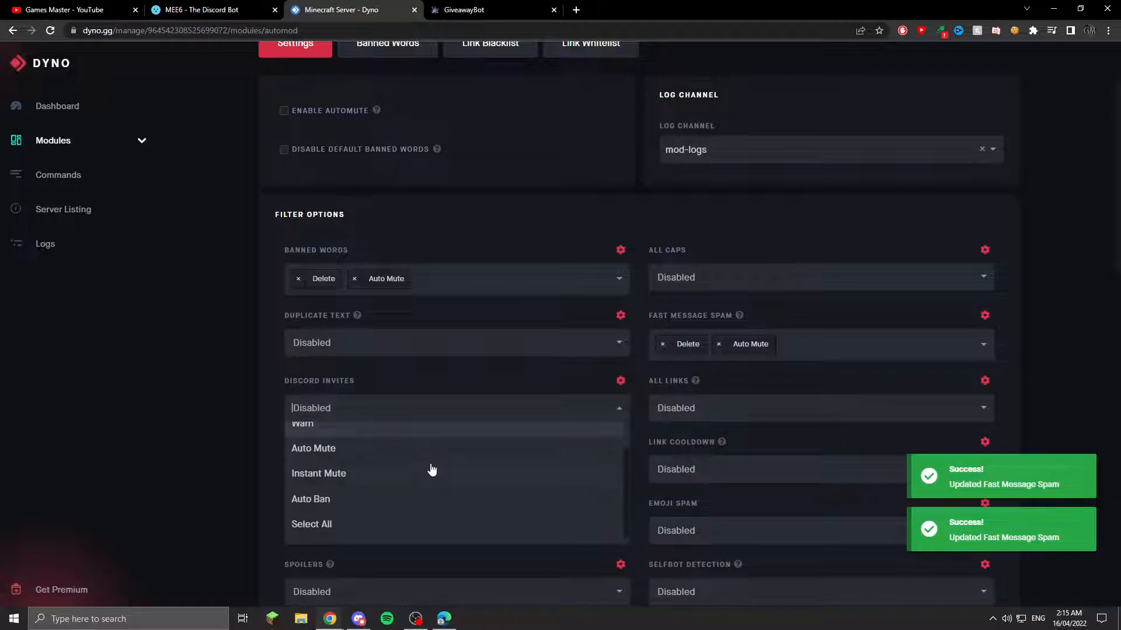
pyautogui.scroll(2, 370, 439)
pyautogui.click(369, 439)
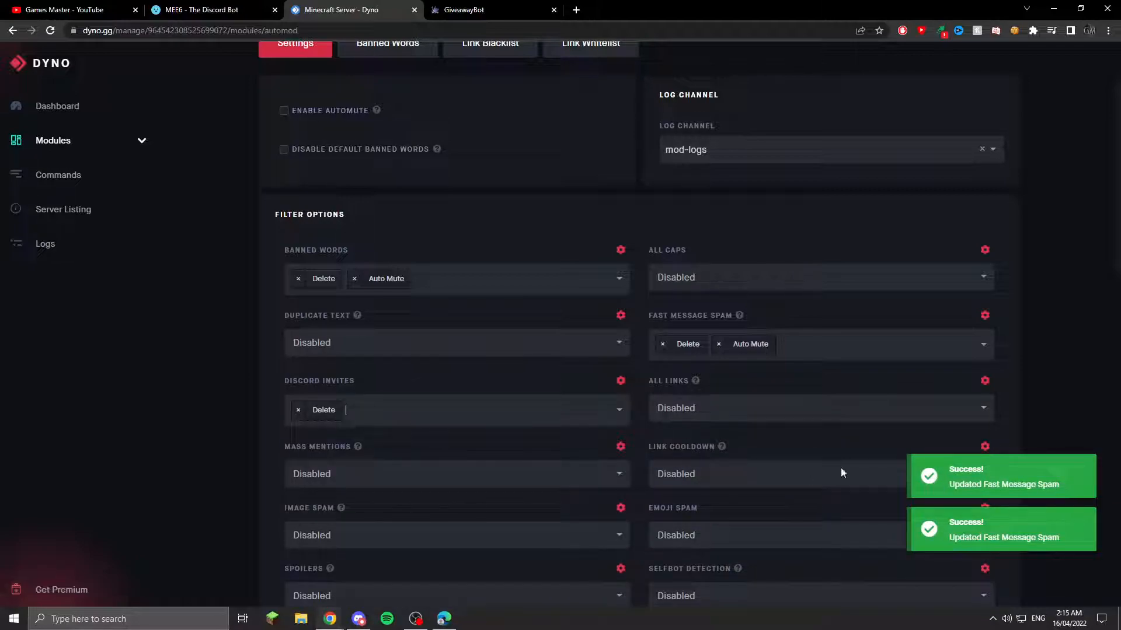
pyautogui.click(701, 403)
pyautogui.click(273, 432)
# Step: Set the Mass Mentions filter to Delete and Auto Mute, leaving Link Cooldown disabled
pyautogui.click(356, 474)
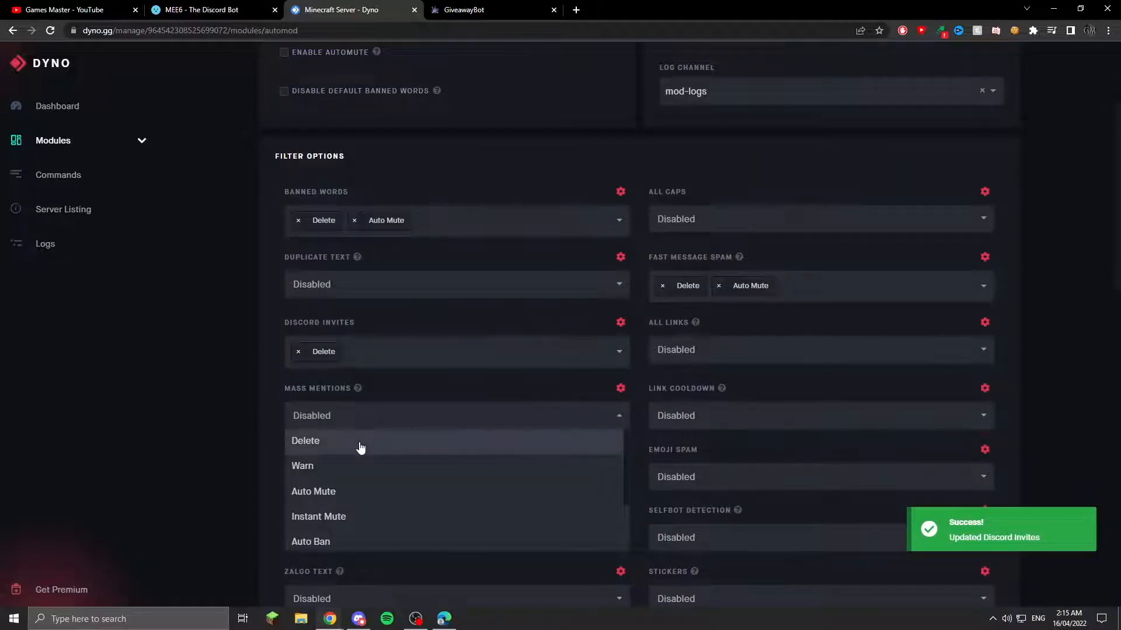
pyautogui.click(471, 449)
pyautogui.click(397, 417)
pyautogui.click(378, 470)
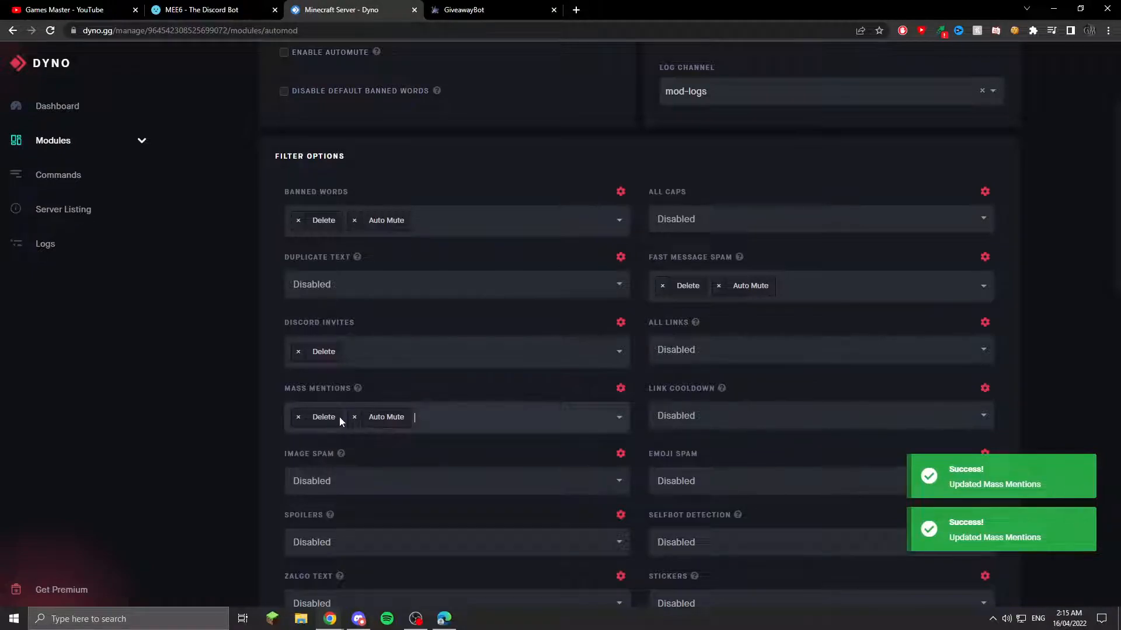
pyautogui.click(713, 417)
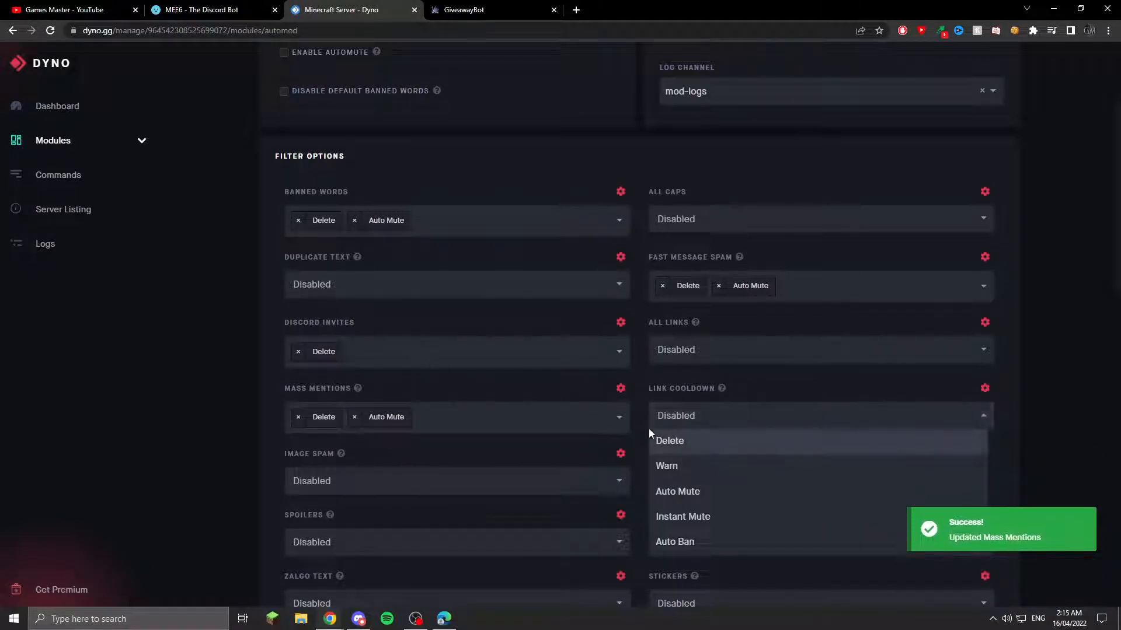
pyautogui.click(628, 445)
# Step: Set the Image Spam, Emoji Spam and Spoilers filters to Instant Mute
pyautogui.click(618, 474)
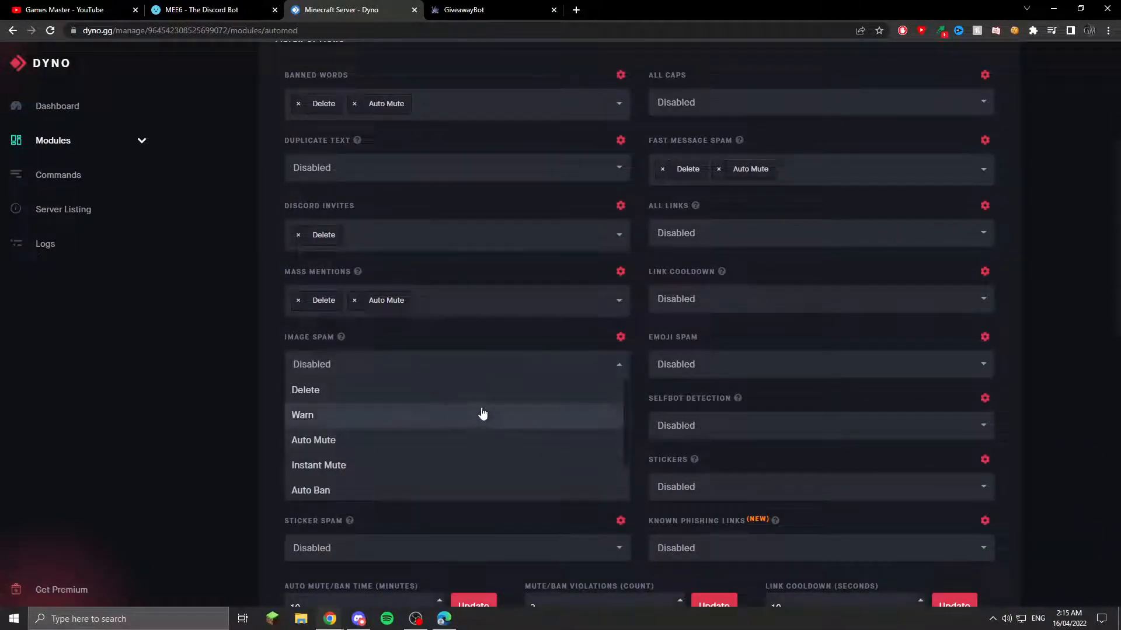
pyautogui.click(408, 465)
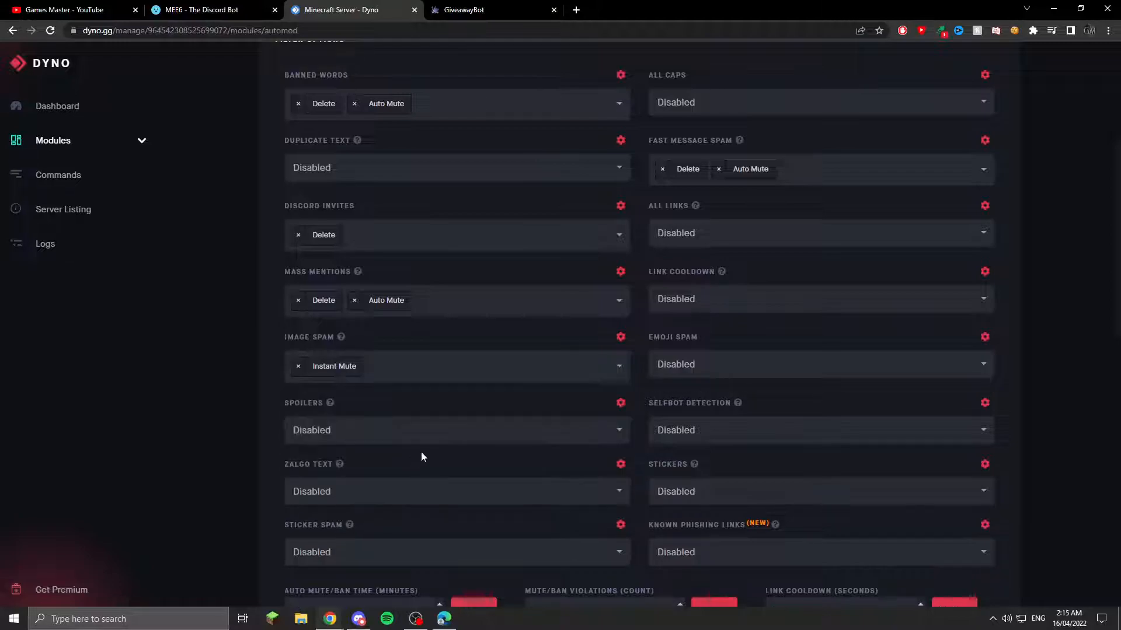
pyautogui.click(696, 357)
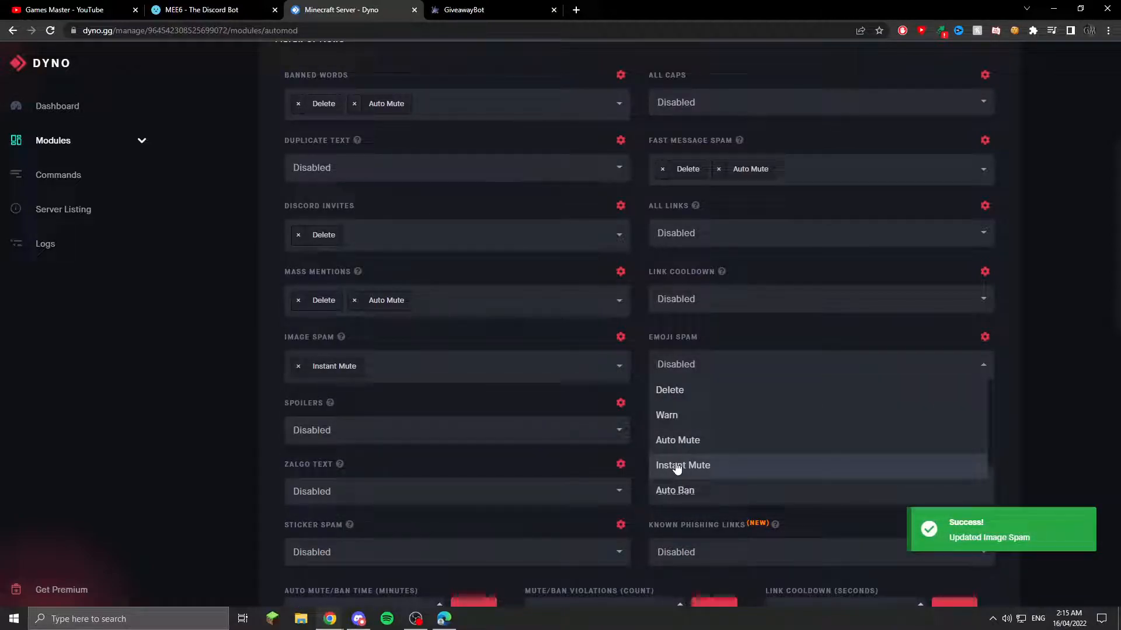
pyautogui.click(676, 461)
pyautogui.click(479, 431)
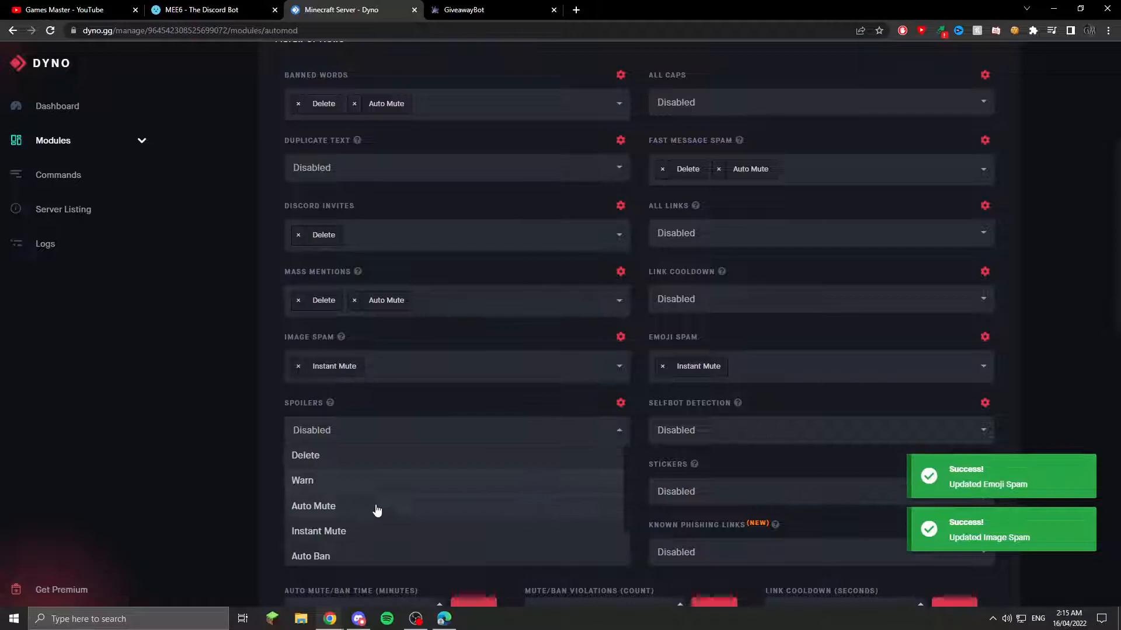
pyautogui.click(347, 531)
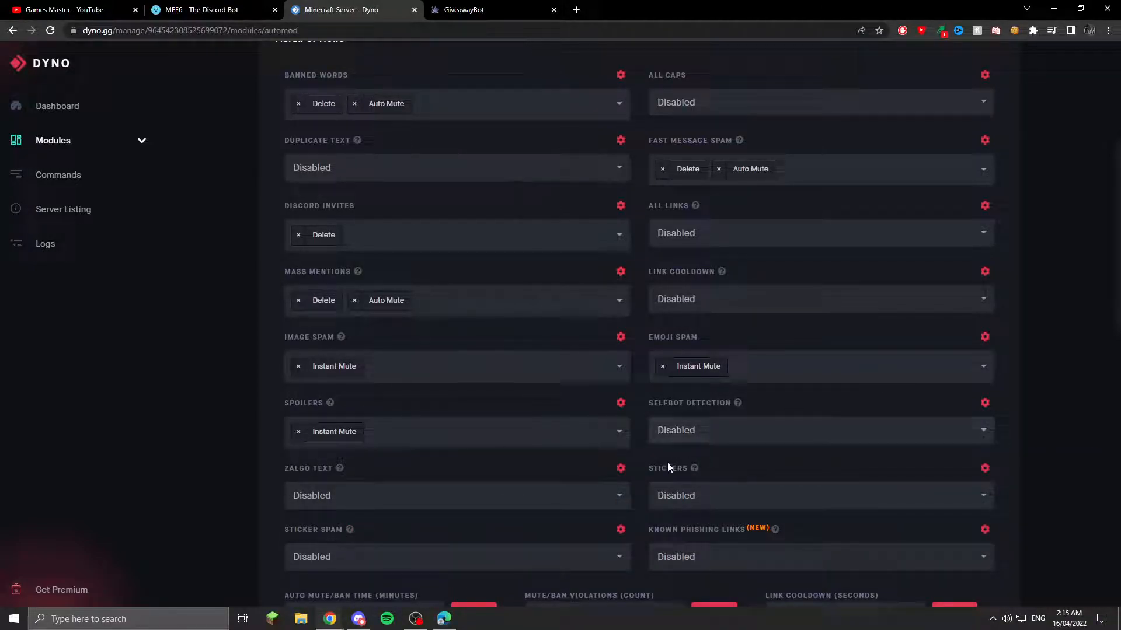
# Step: Set the Zalgo Text filter to Delete and Instant Mute, and Sticker Spam to Instant Mute
pyautogui.click(516, 503)
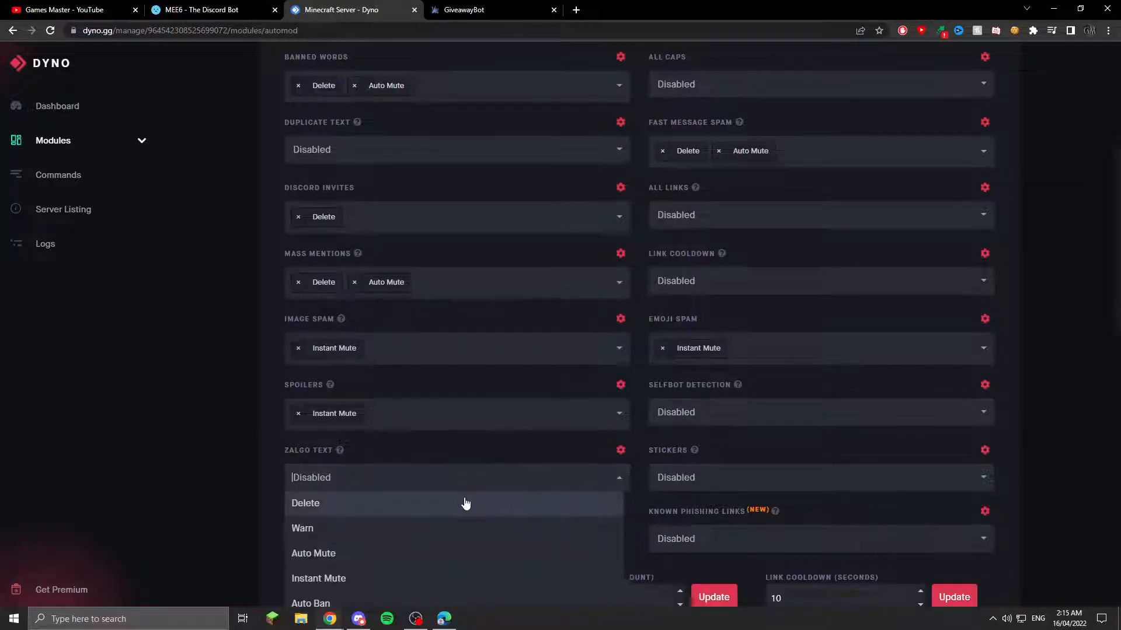
pyautogui.click(427, 511)
pyautogui.click(350, 474)
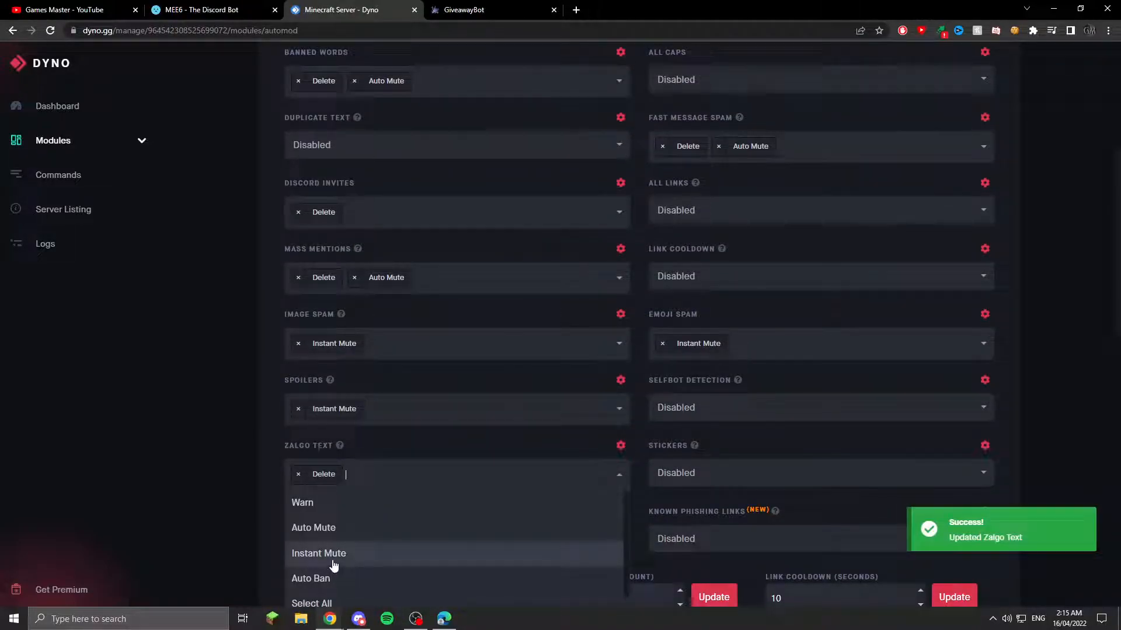
pyautogui.click(334, 554)
pyautogui.click(362, 500)
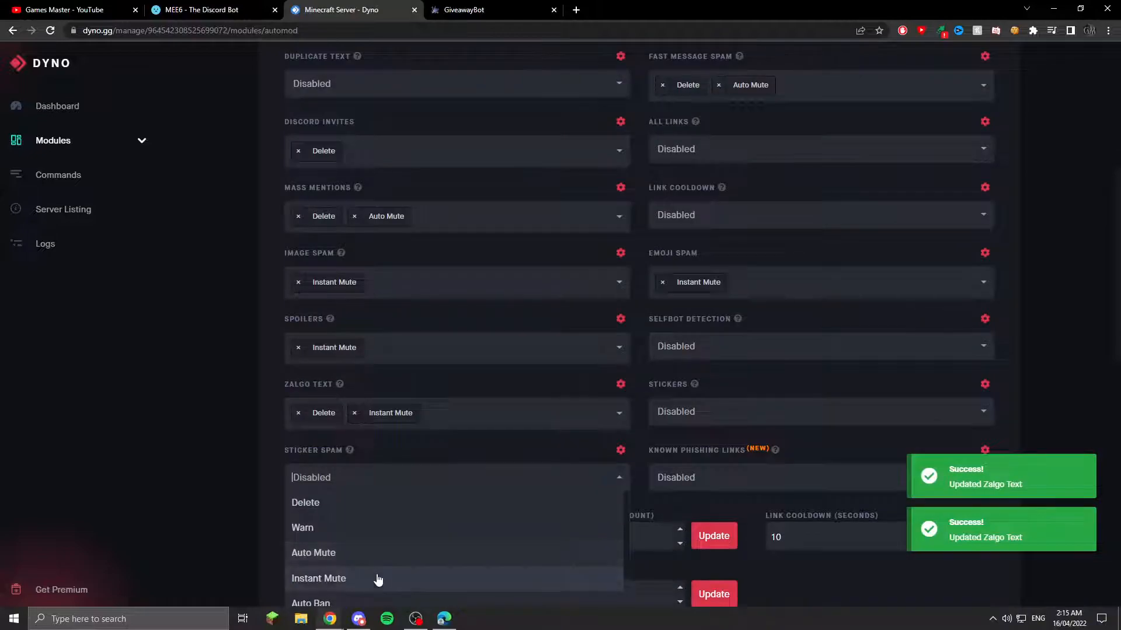
pyautogui.click(378, 580)
# Step: Set the Known Phishing Links filter to Instant Ban only
pyautogui.click(719, 476)
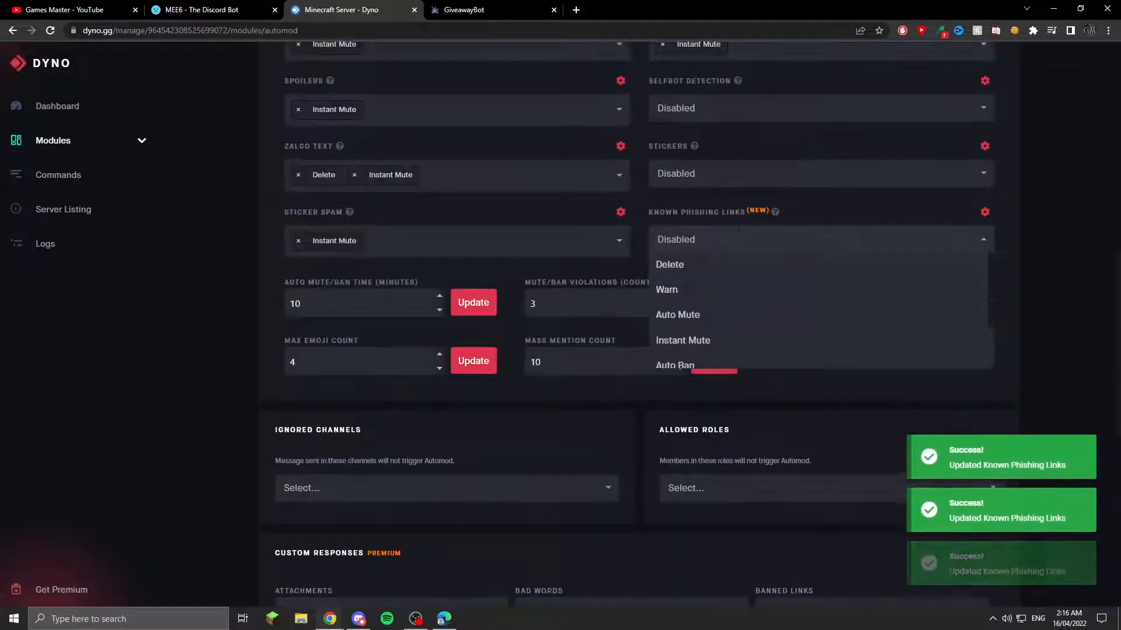
pyautogui.click(724, 273)
pyautogui.click(722, 245)
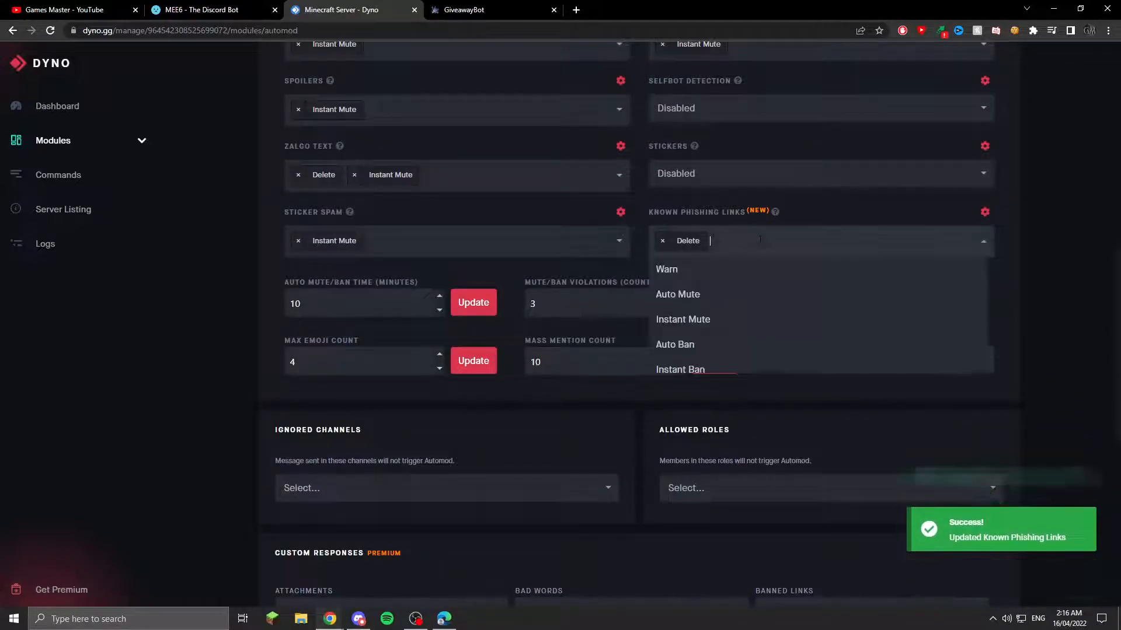
pyautogui.scroll(-1, 722, 343)
pyautogui.click(717, 345)
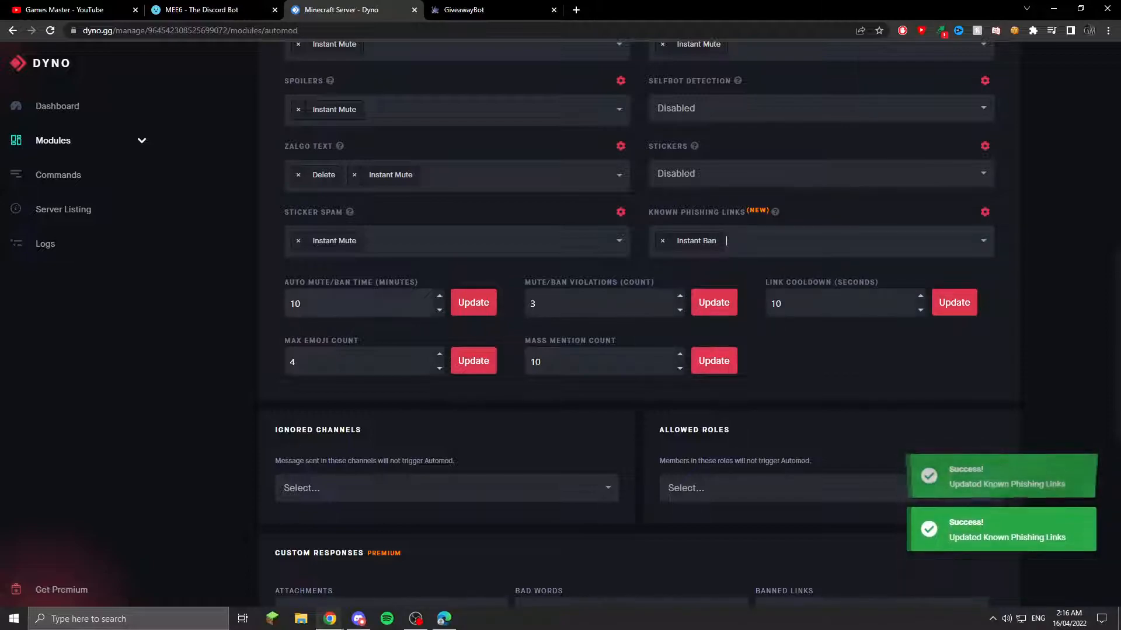
pyautogui.press('Tab')
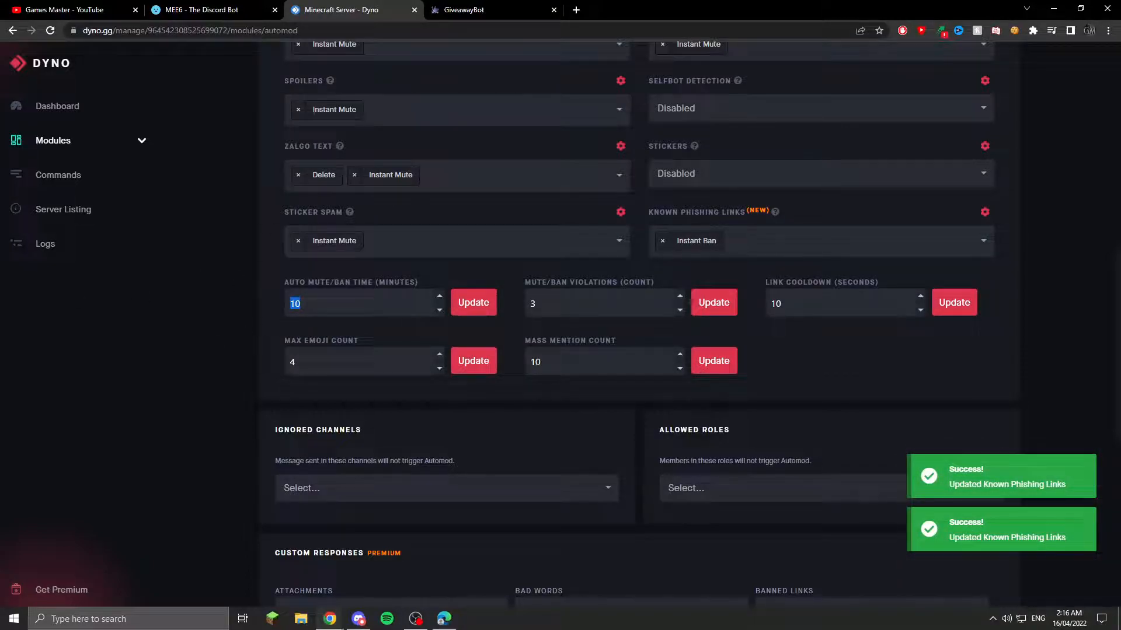
# Step: Set the mass mention count to 15 and the max emoji count to 10, updating each value
pyautogui.doubleClick(536, 362)
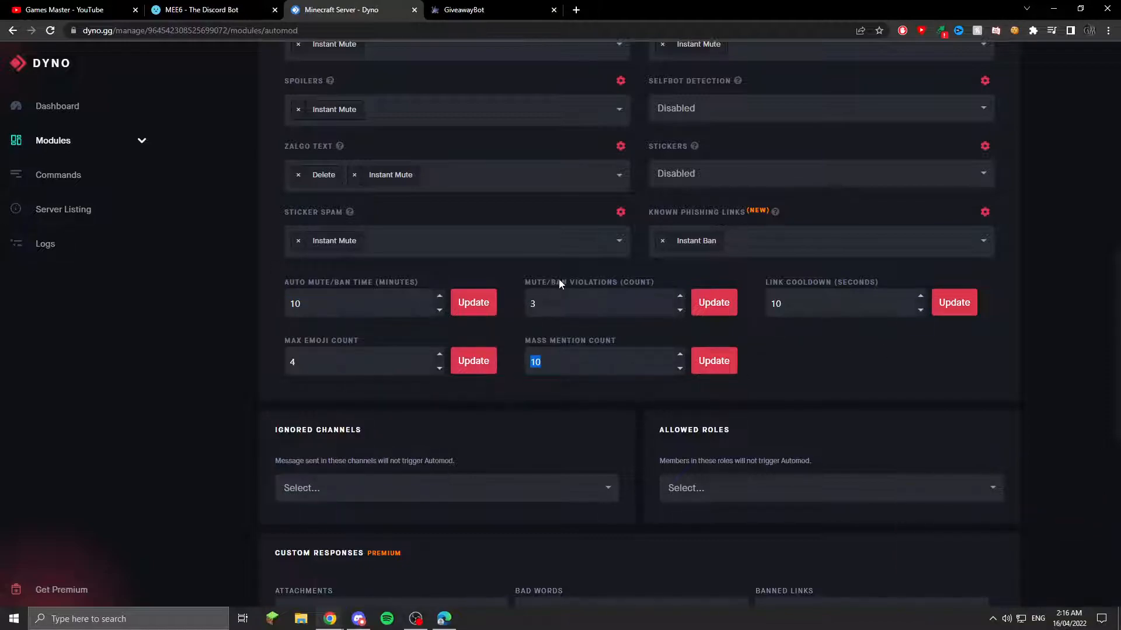
pyautogui.write('14')
pyautogui.click(713, 362)
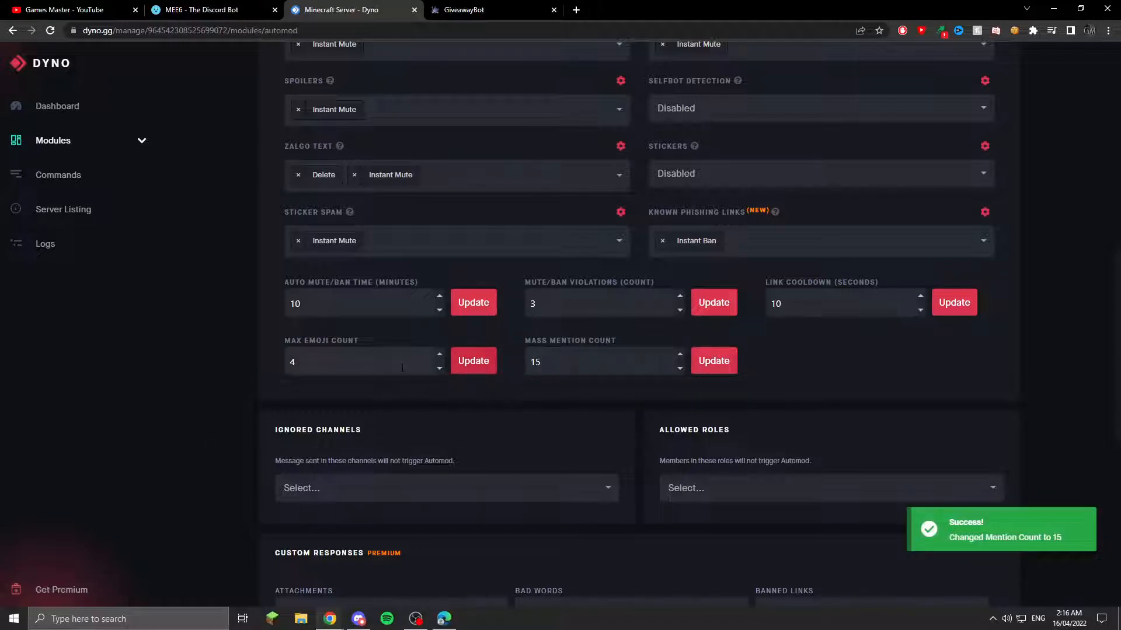
pyautogui.press('BackSpace')
pyautogui.write('10')
pyautogui.click(471, 361)
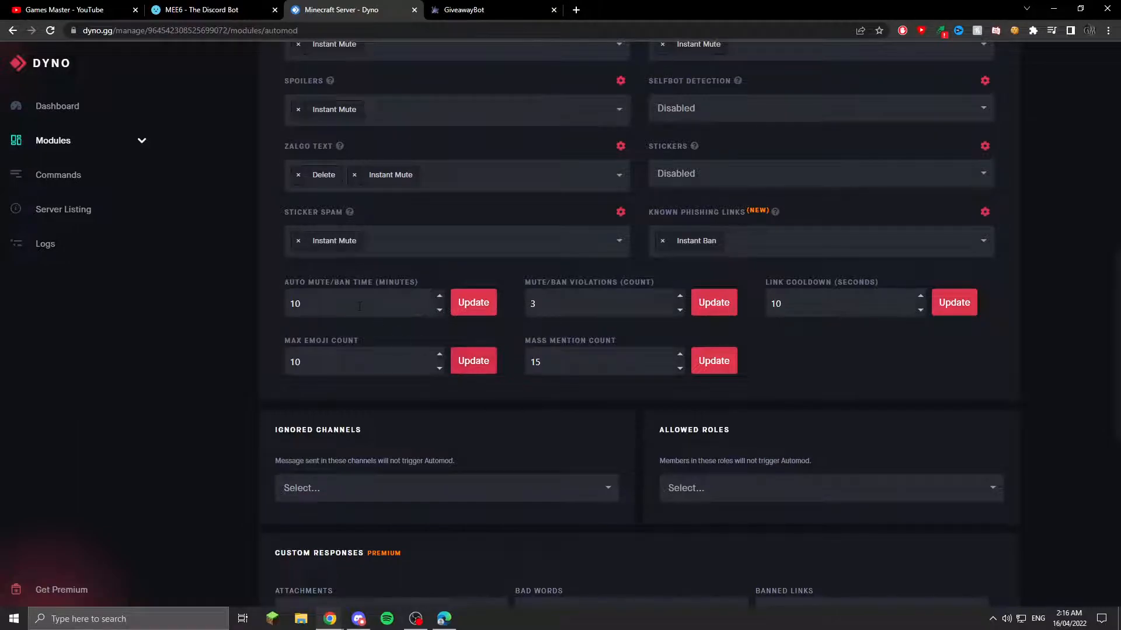
# Step: Set the auto mute/ban time to 15 minutes, update it, and update the max emoji count again
pyautogui.moveTo(360, 307); pyautogui.dragTo(164, 280)
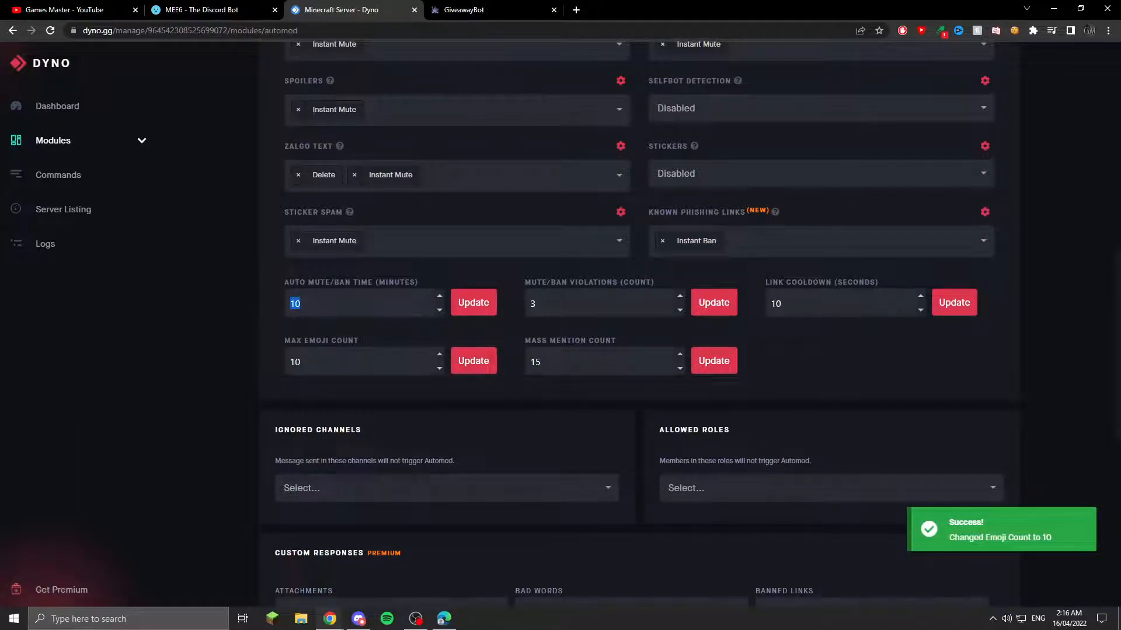
pyautogui.scroll(1, 556, 345)
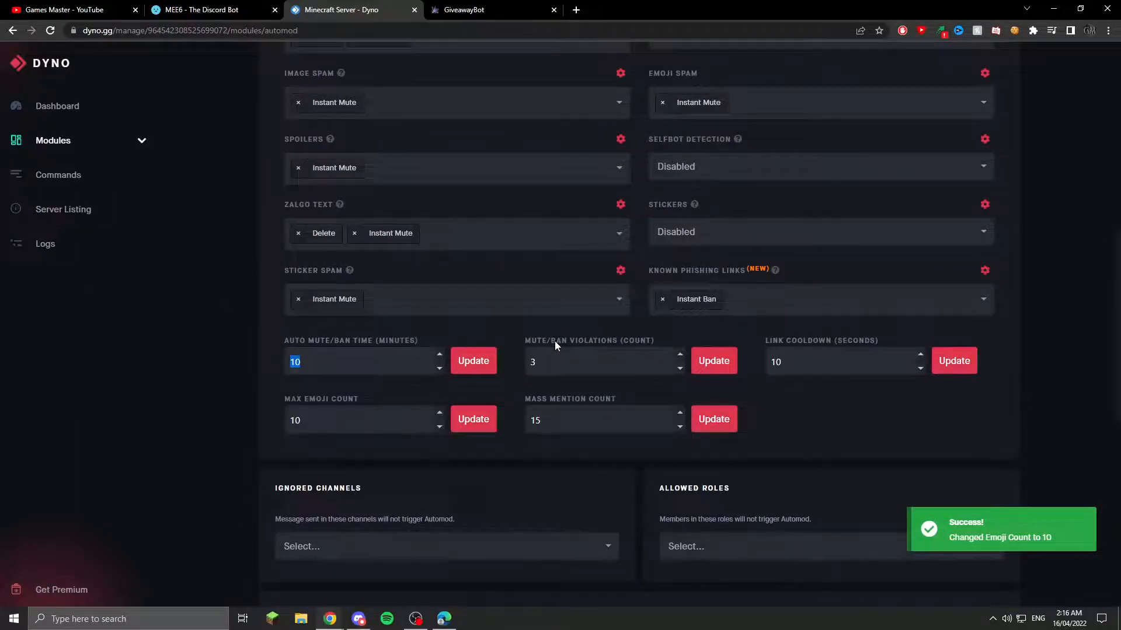
pyautogui.write('15')
pyautogui.press('Tab')
pyautogui.press('Tab')
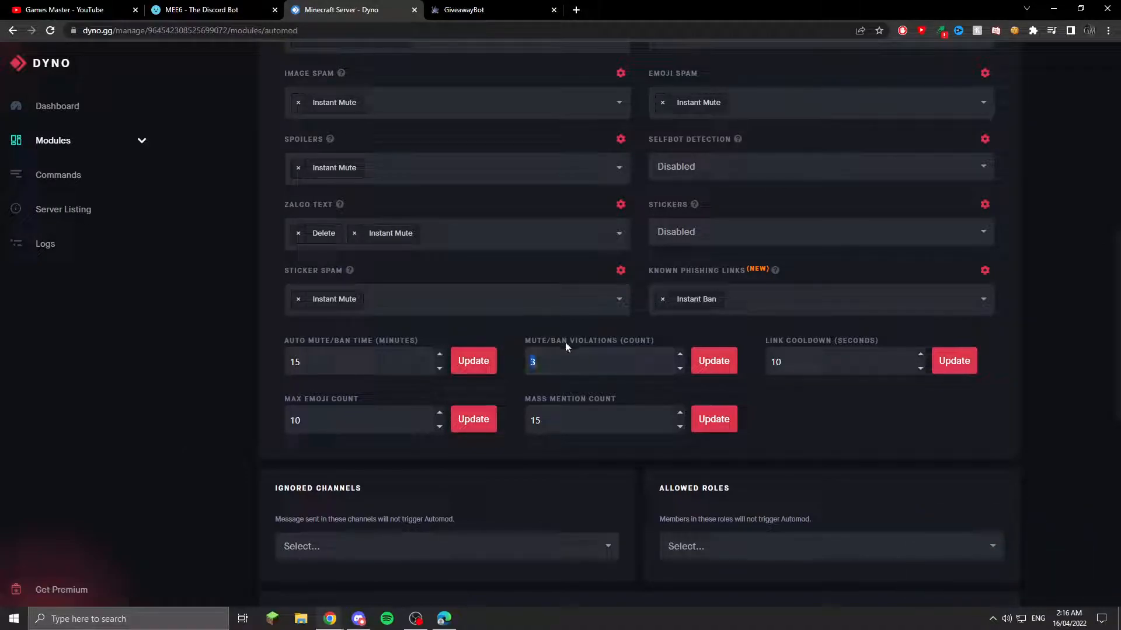
pyautogui.click(481, 361)
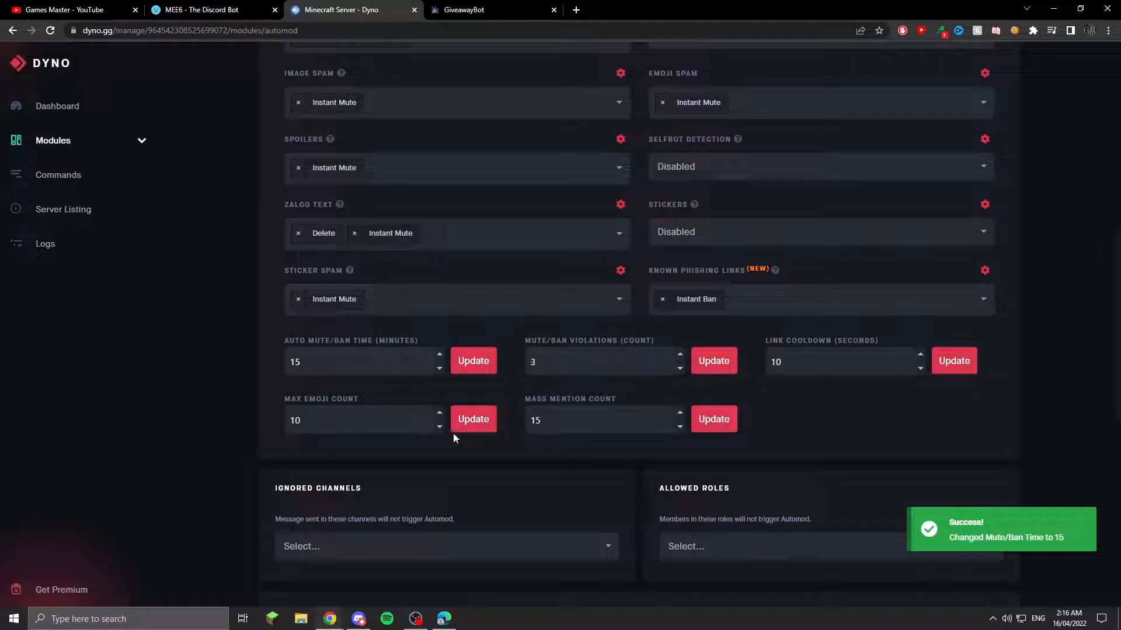
pyautogui.click(486, 424)
pyautogui.moveTo(792, 362); pyautogui.dragTo(370, 237)
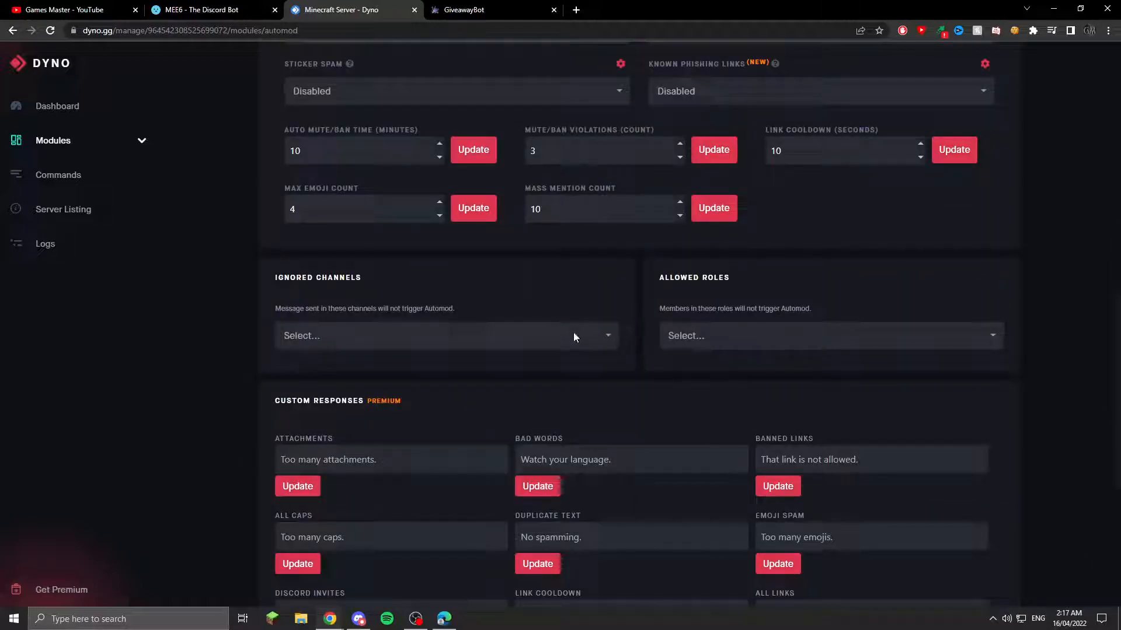
# Step: Add Staff to the channels ignored by Automod
pyautogui.click(573, 332)
pyautogui.scroll(-1, 422, 403)
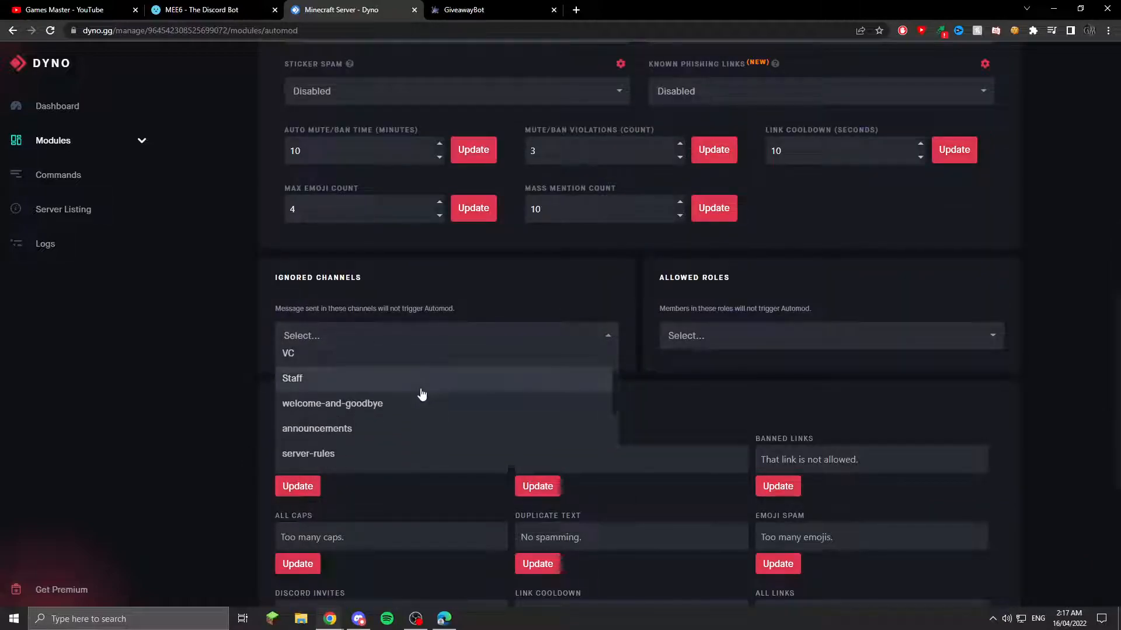
pyautogui.click(389, 386)
# Step: Exempt the Owner, Admin, Staff and Bots roles from Automod by adding them to the allowed roles
pyautogui.click(663, 336)
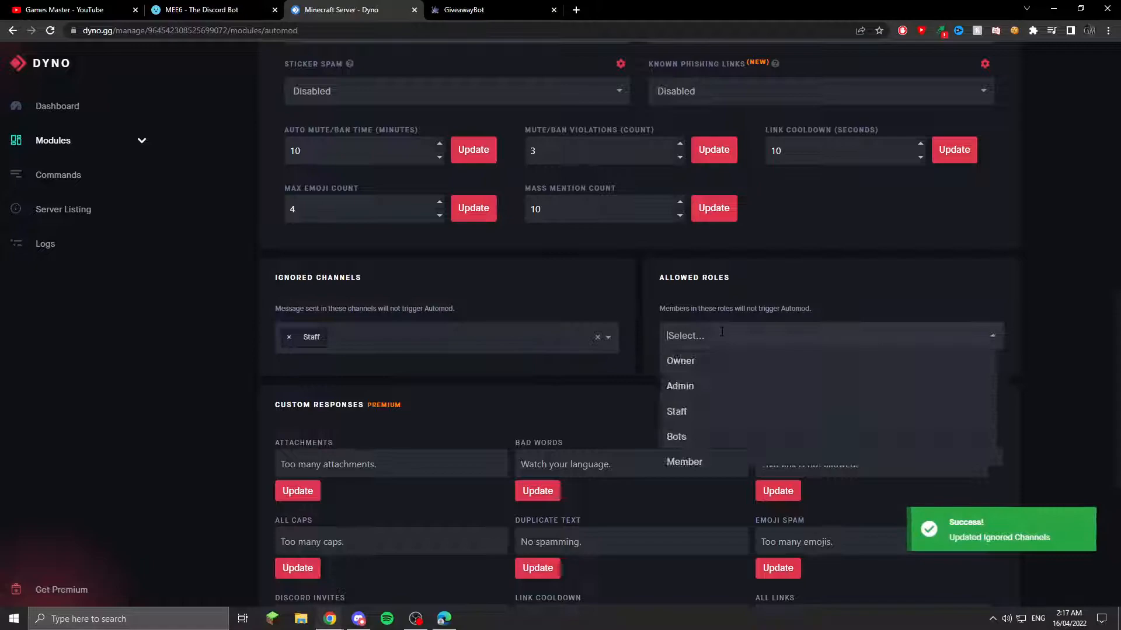
pyautogui.click(727, 368)
pyautogui.click(730, 373)
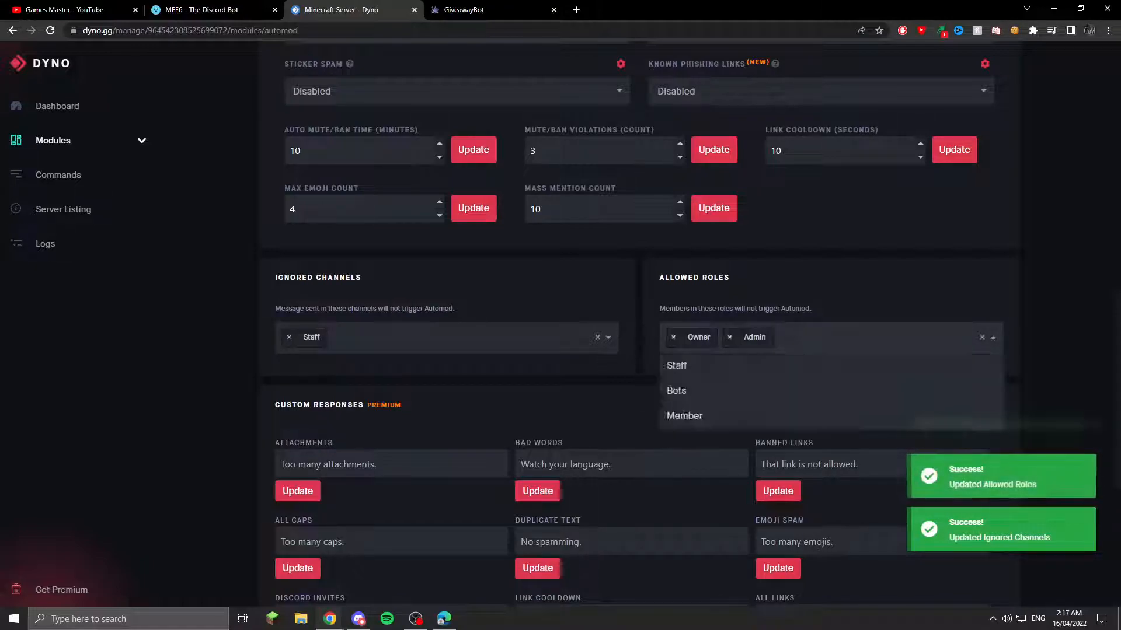
pyautogui.click(743, 374)
pyautogui.click(782, 344)
pyautogui.click(779, 364)
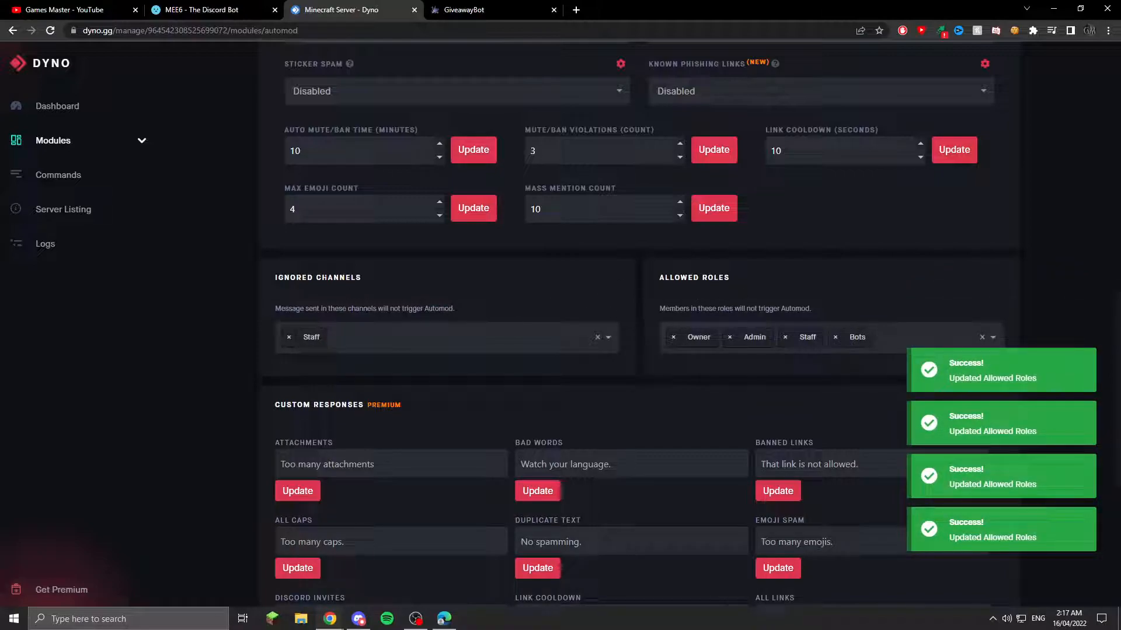
pyautogui.click(375, 339)
pyautogui.scroll(-3, 385, 402)
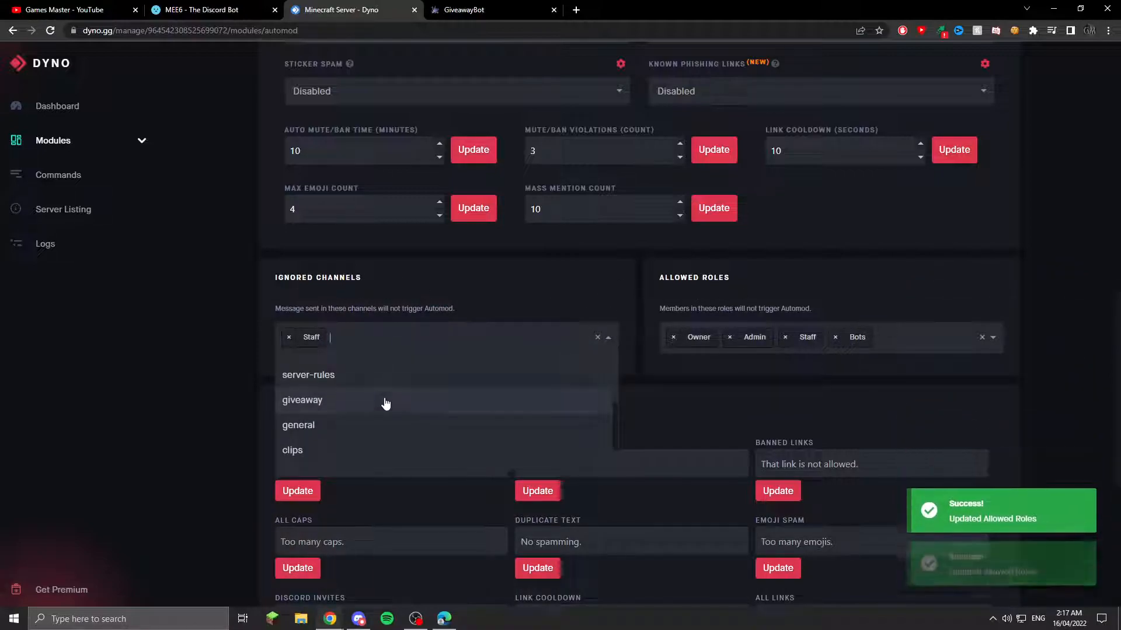
# Step: Disable the Autoroles and Custom Commands modules
pyautogui.click(56, 141)
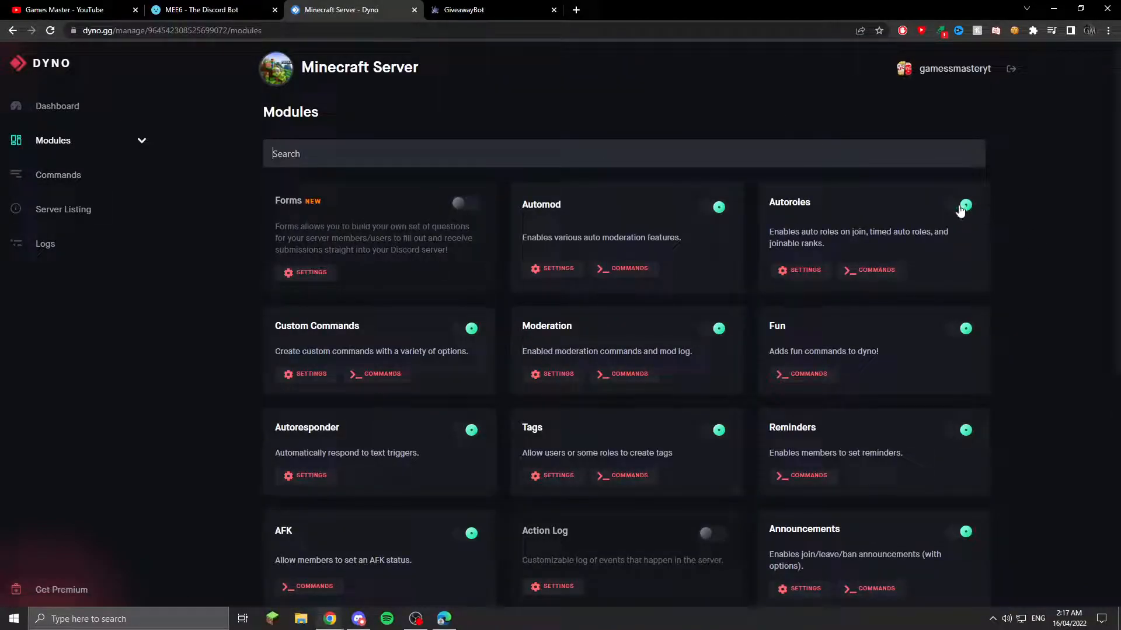
pyautogui.click(964, 208)
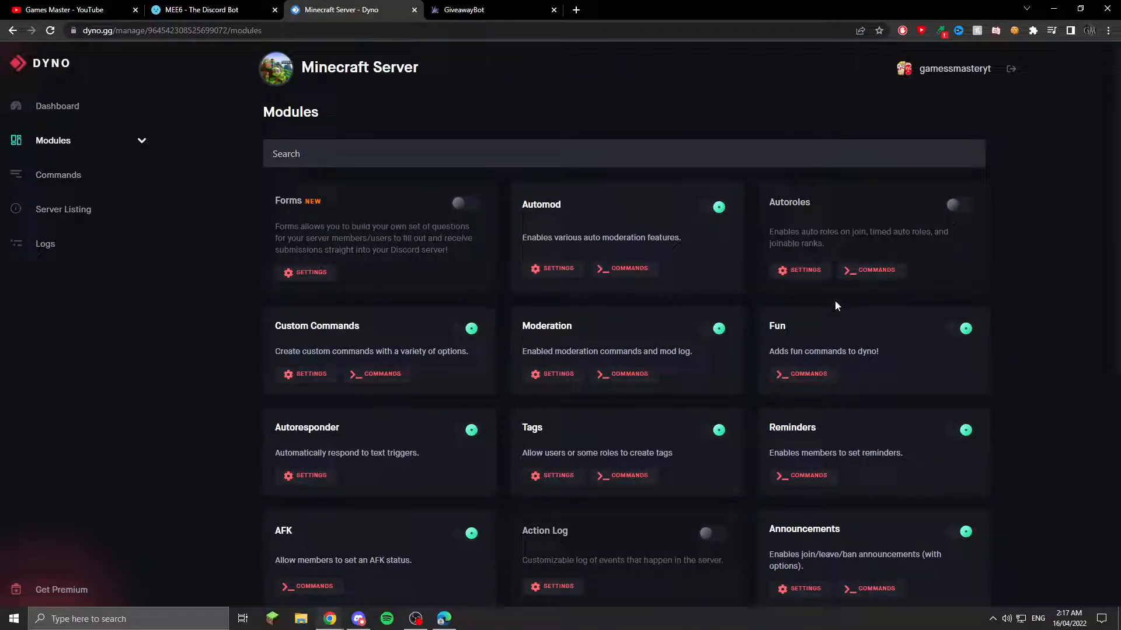
pyautogui.click(463, 335)
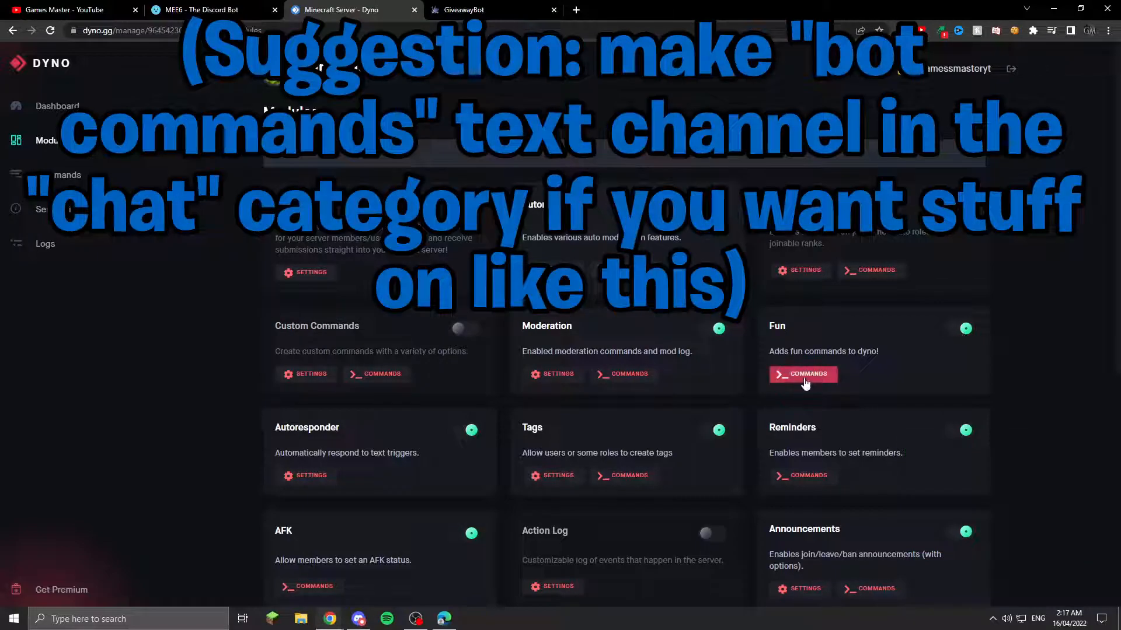
# Step: Review the commands of the Fun module, then return to the module overview
pyautogui.click(804, 375)
pyautogui.scroll(-2, 638, 313)
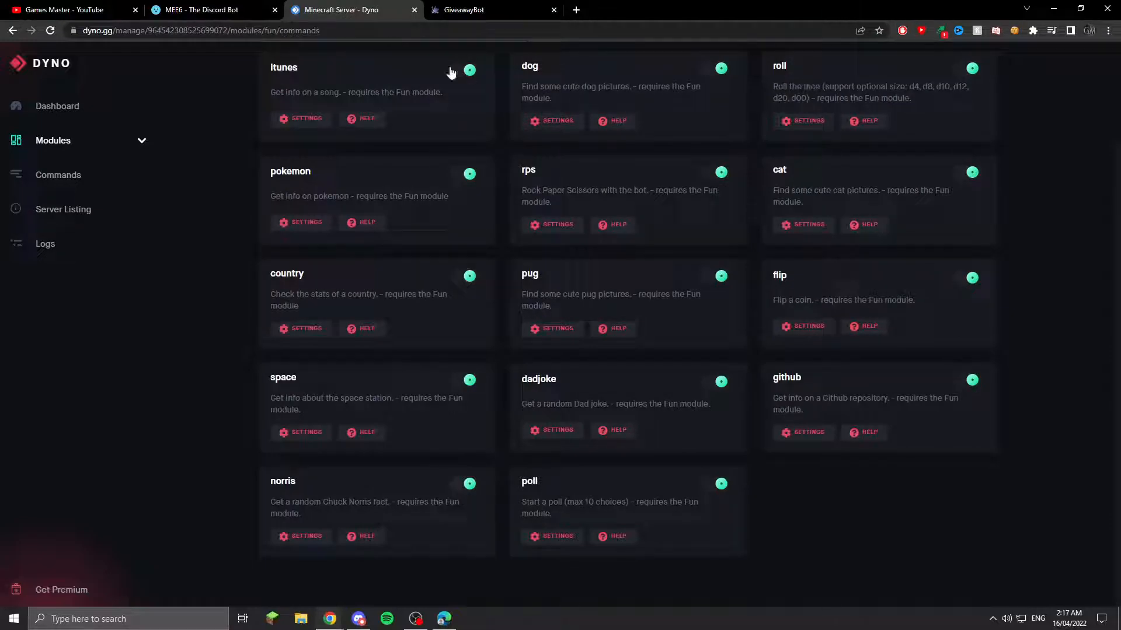
pyautogui.click(57, 140)
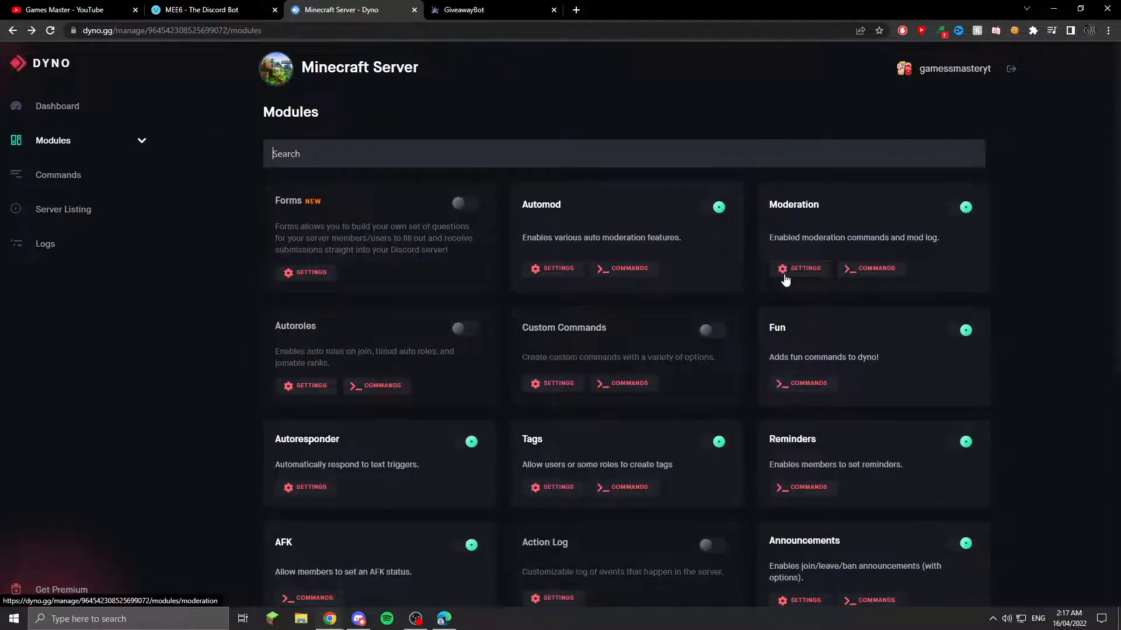
# Step: Enable all six options in the Moderation module's settings, from DM users on kick/ban/mute to the ban match command
pyautogui.click(800, 270)
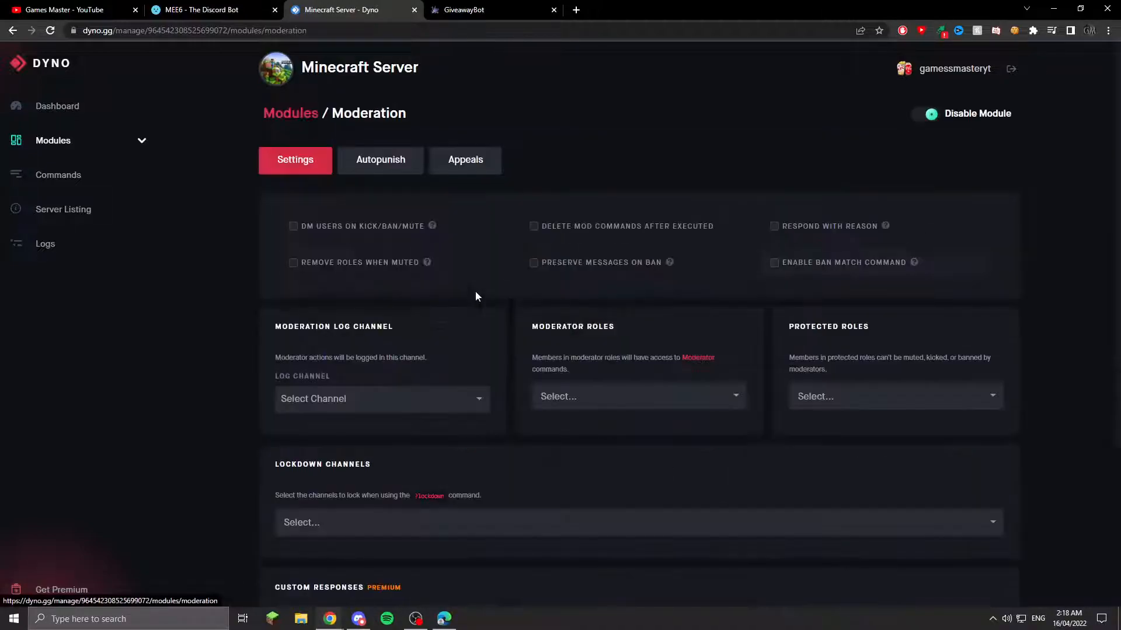
pyautogui.click(335, 262)
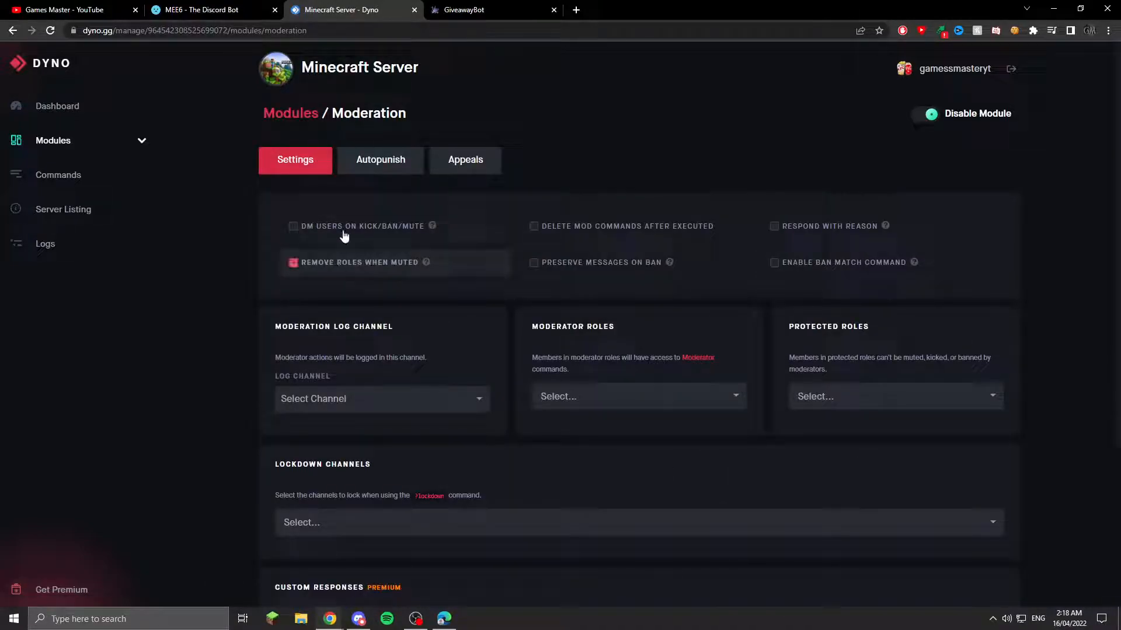
pyautogui.click(345, 229)
pyautogui.click(528, 225)
pyautogui.click(565, 263)
pyautogui.click(774, 263)
pyautogui.click(775, 226)
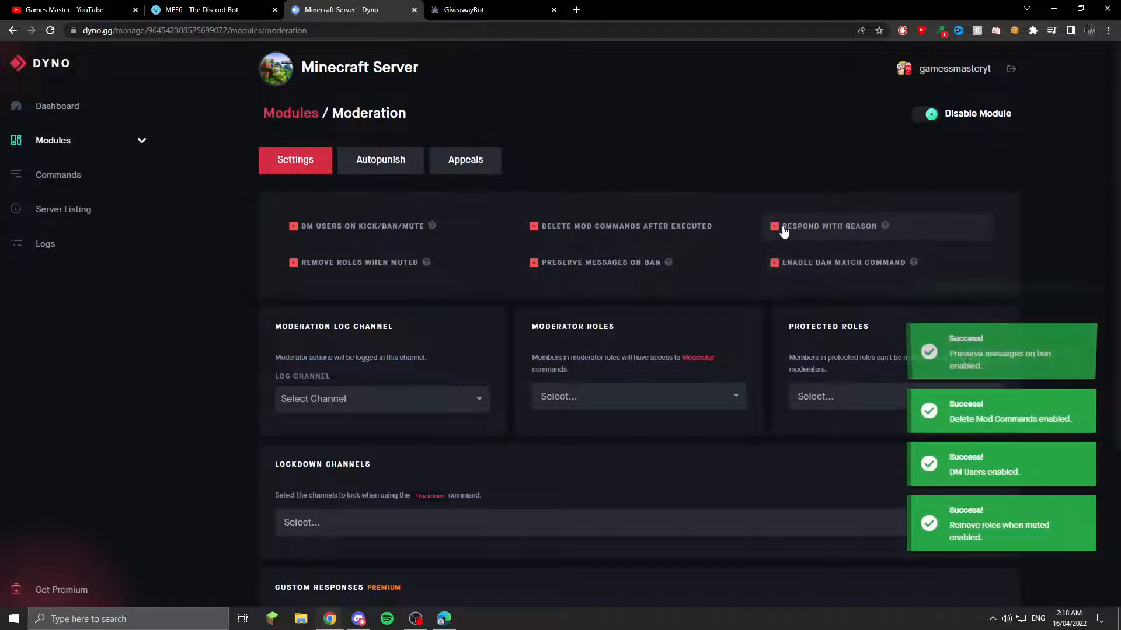
# Step: Set Owner, Admin, Staff and Bots as protected roles for moderation
pyautogui.scroll(-3, 839, 275)
pyautogui.click(829, 183)
pyautogui.click(830, 219)
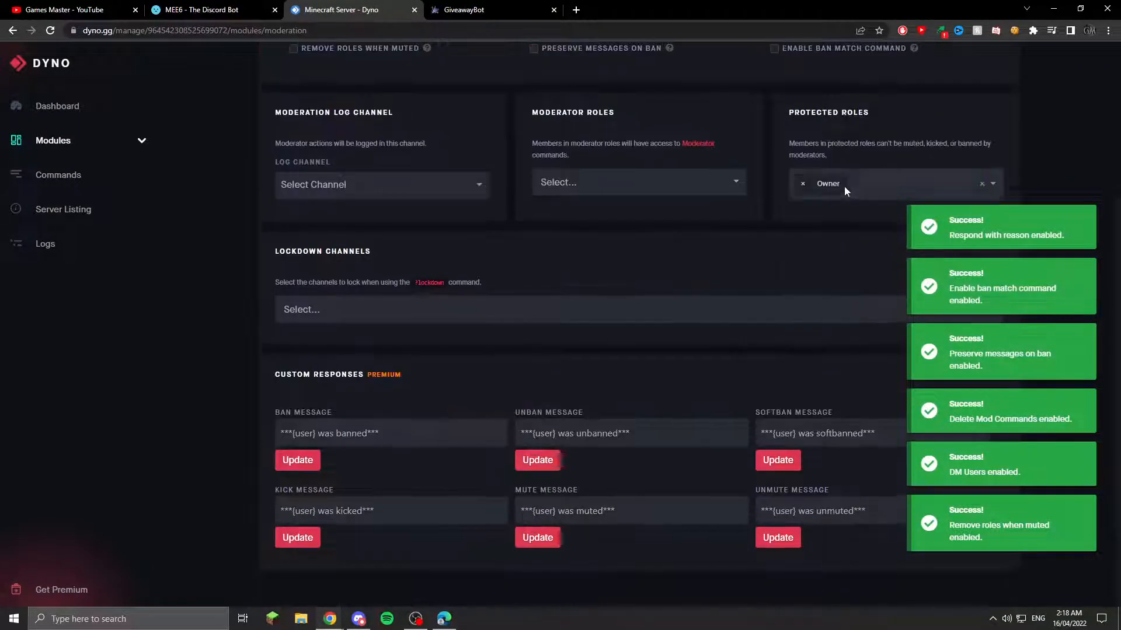
pyautogui.click(844, 187)
pyautogui.click(843, 211)
pyautogui.click(880, 188)
pyautogui.click(806, 212)
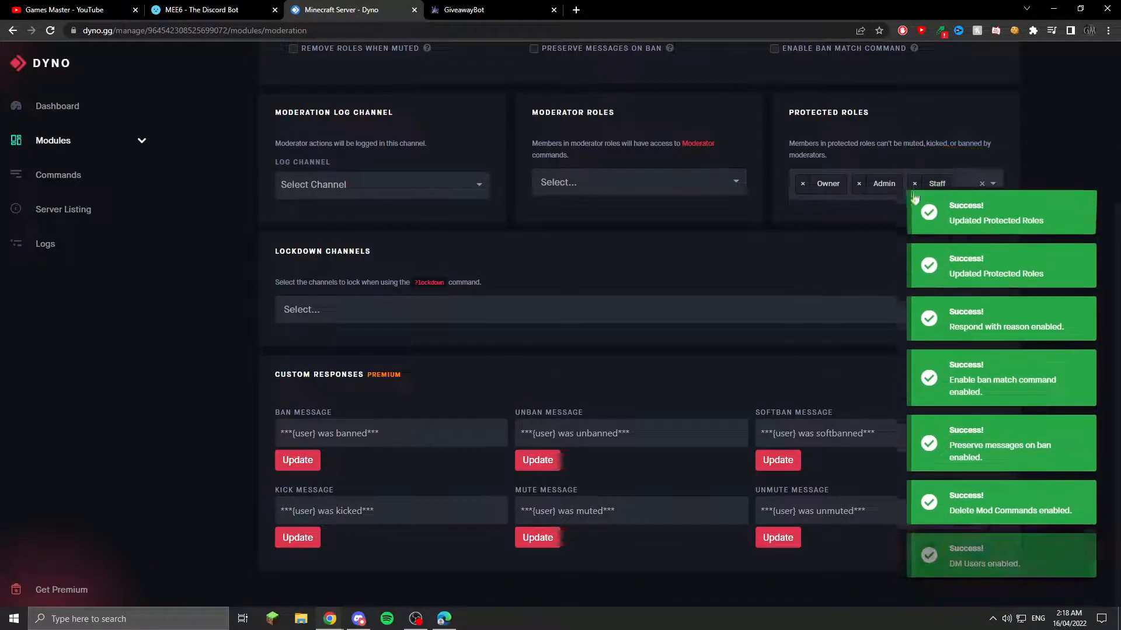
pyautogui.click(963, 184)
pyautogui.click(824, 213)
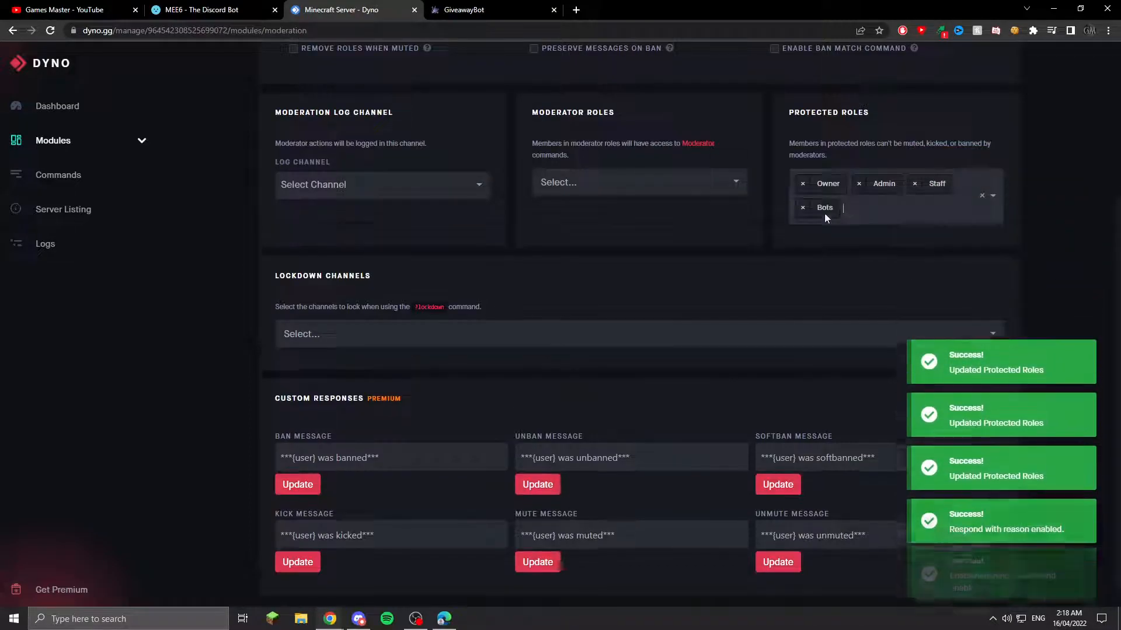
# Step: Set Staff, Admin and Owner as the moderator roles
pyautogui.click(650, 182)
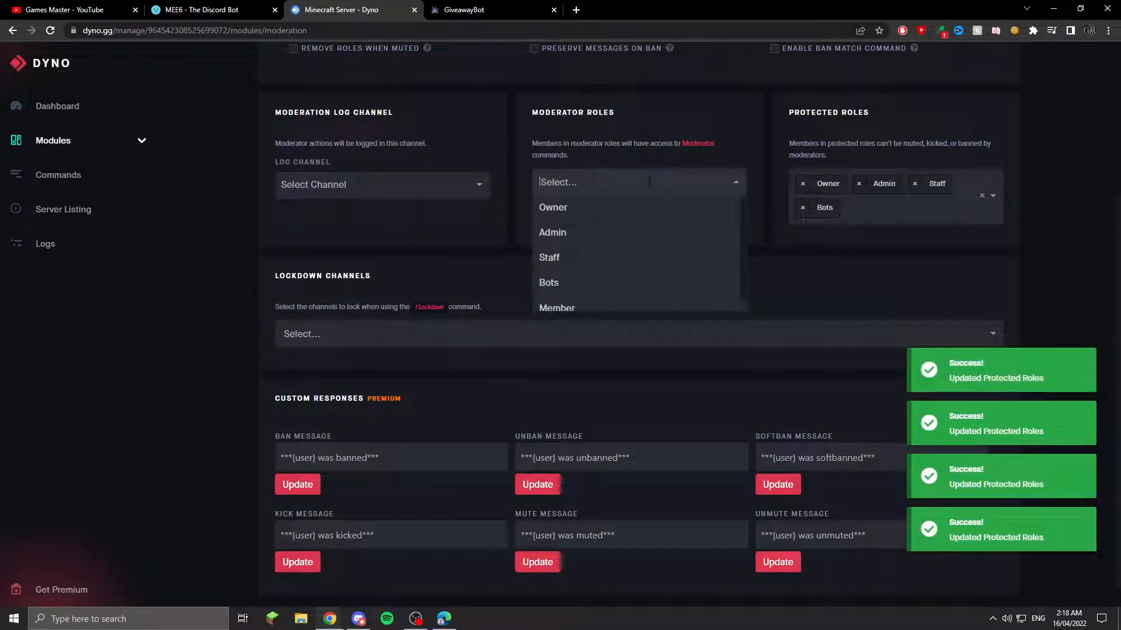
pyautogui.click(588, 258)
pyautogui.click(602, 234)
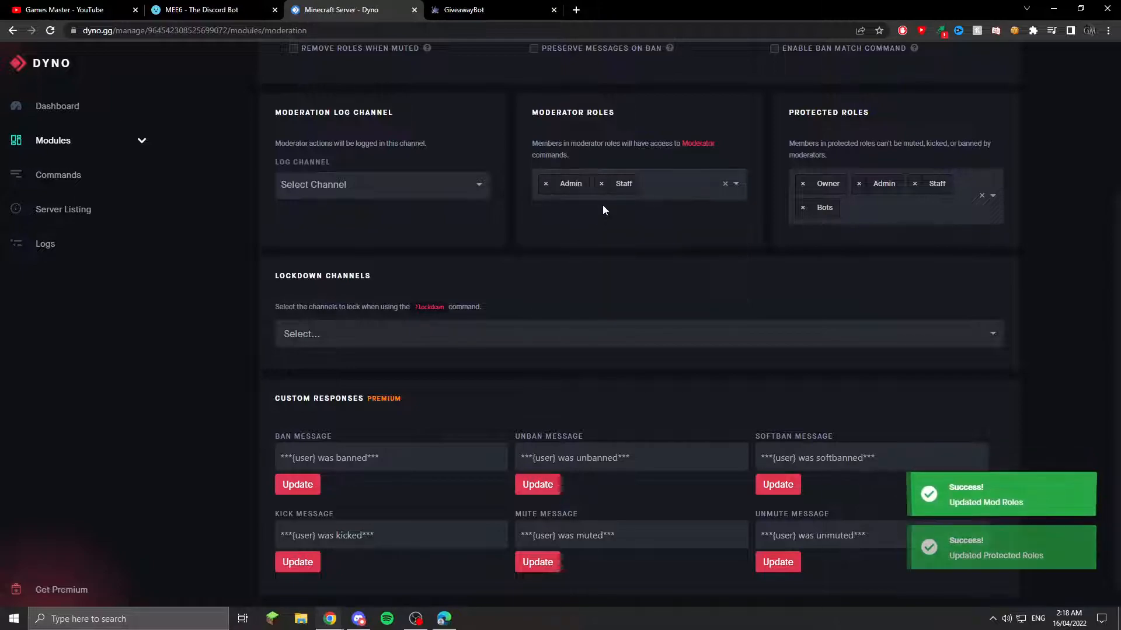
pyautogui.click(602, 209)
# Step: Set the moderation log channel to mod-logs
pyautogui.click(279, 197)
pyautogui.scroll(-2, 347, 242)
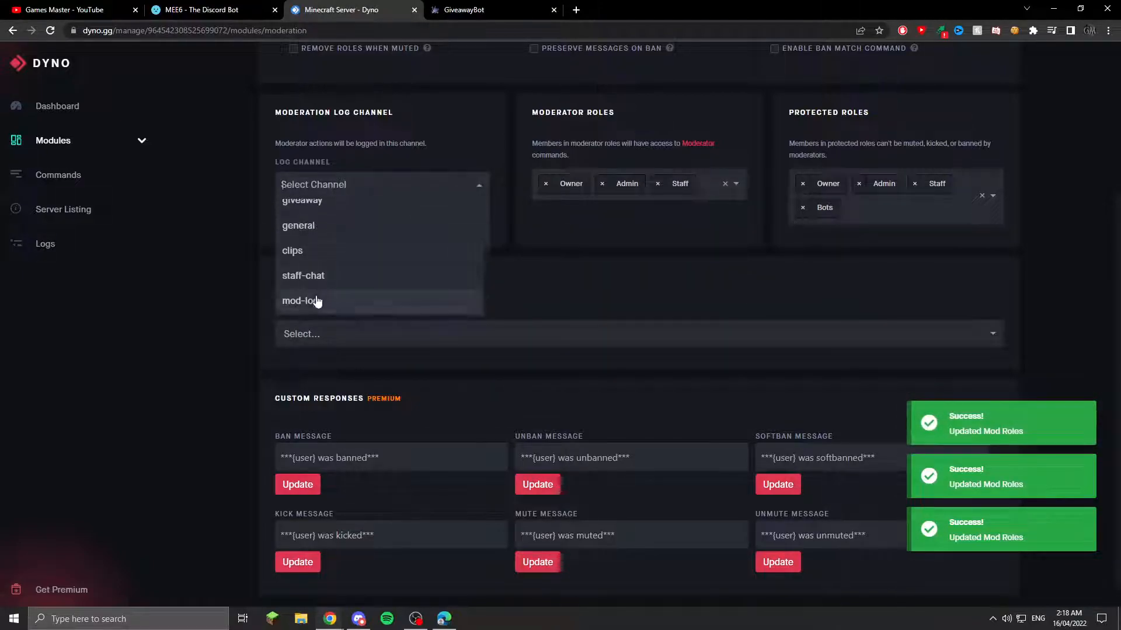
pyautogui.click(318, 300)
# Step: Add welcome-and-goodbye, announcements, server-rules and giveaway to the lockdown channels
pyautogui.scroll(-1, 453, 360)
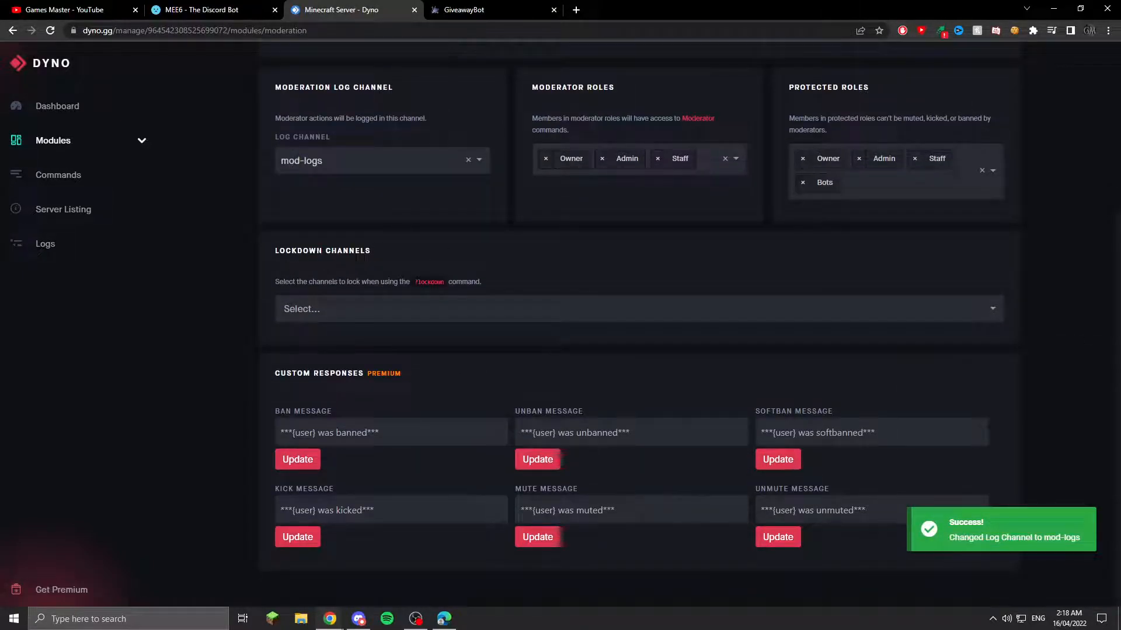
pyautogui.click(336, 315)
pyautogui.click(350, 332)
pyautogui.click(432, 337)
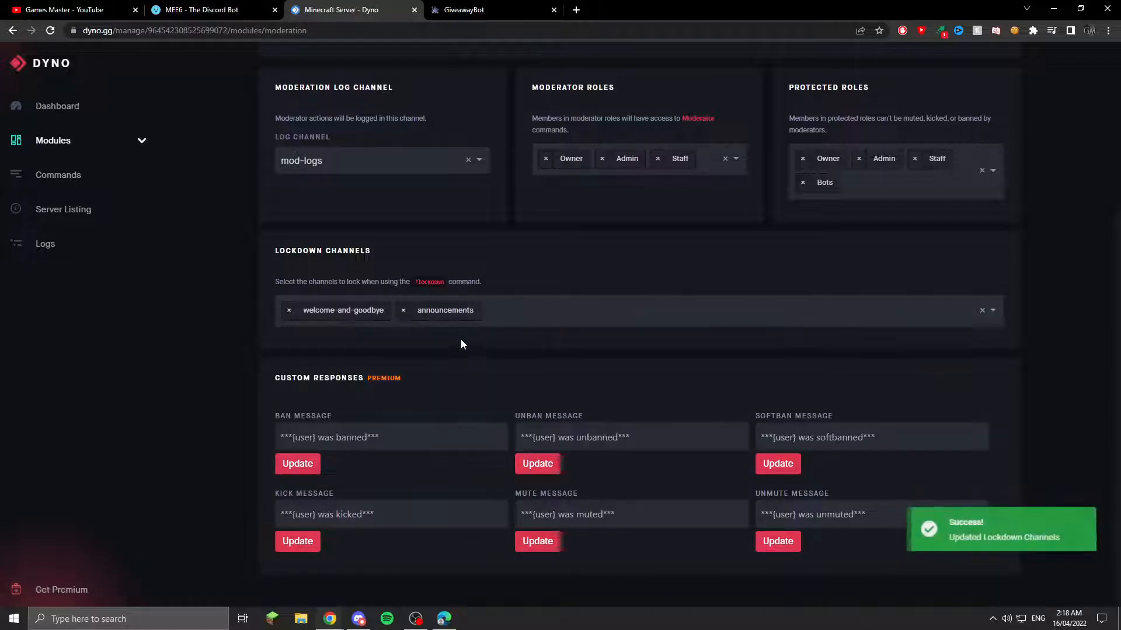
pyautogui.click(495, 349)
pyautogui.click(580, 341)
# Step: Add general, clips, staff-chat and mod-logs to the lockdown channels and highlight the lockdown command in the description
pyautogui.click(668, 319)
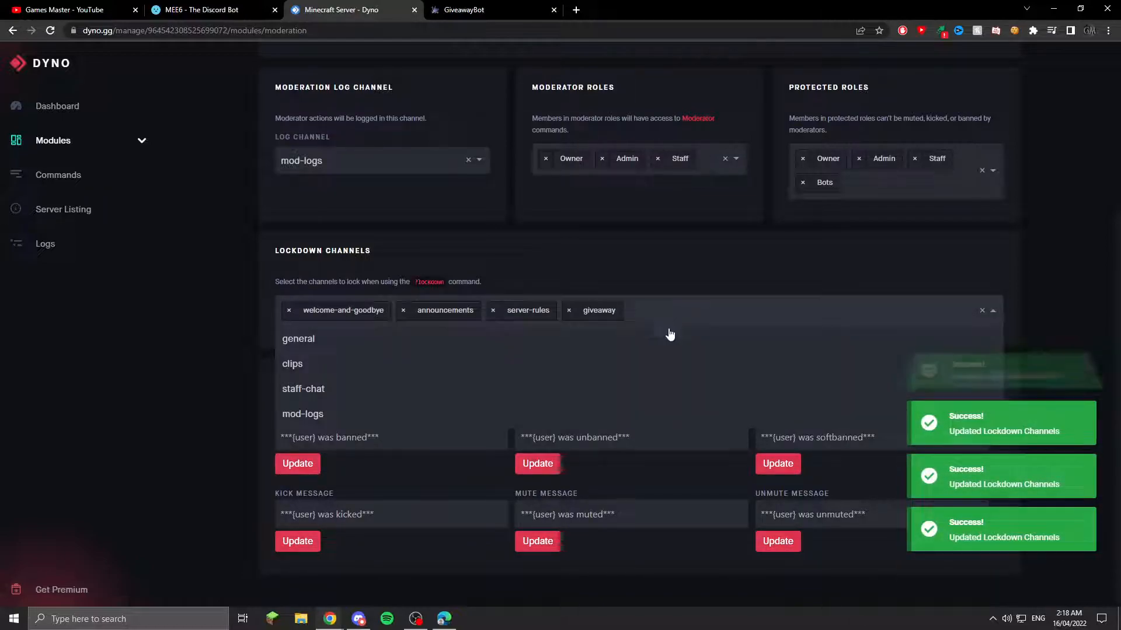
pyautogui.click(671, 338)
pyautogui.click(697, 309)
pyautogui.click(689, 341)
pyautogui.click(730, 314)
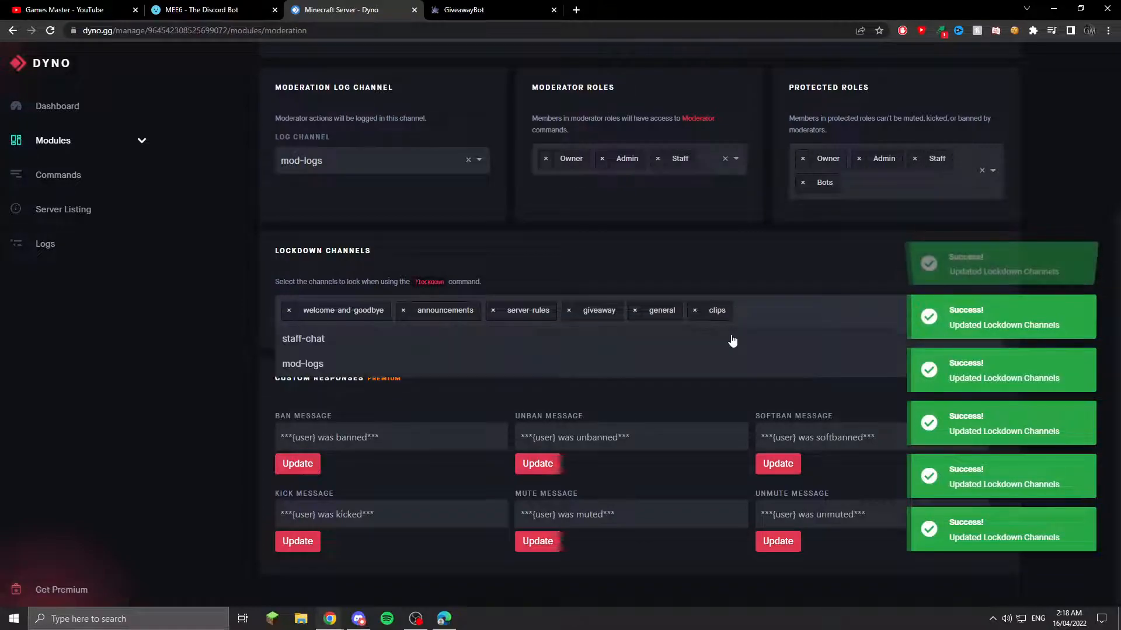
pyautogui.click(727, 338)
pyautogui.click(774, 315)
pyautogui.click(780, 338)
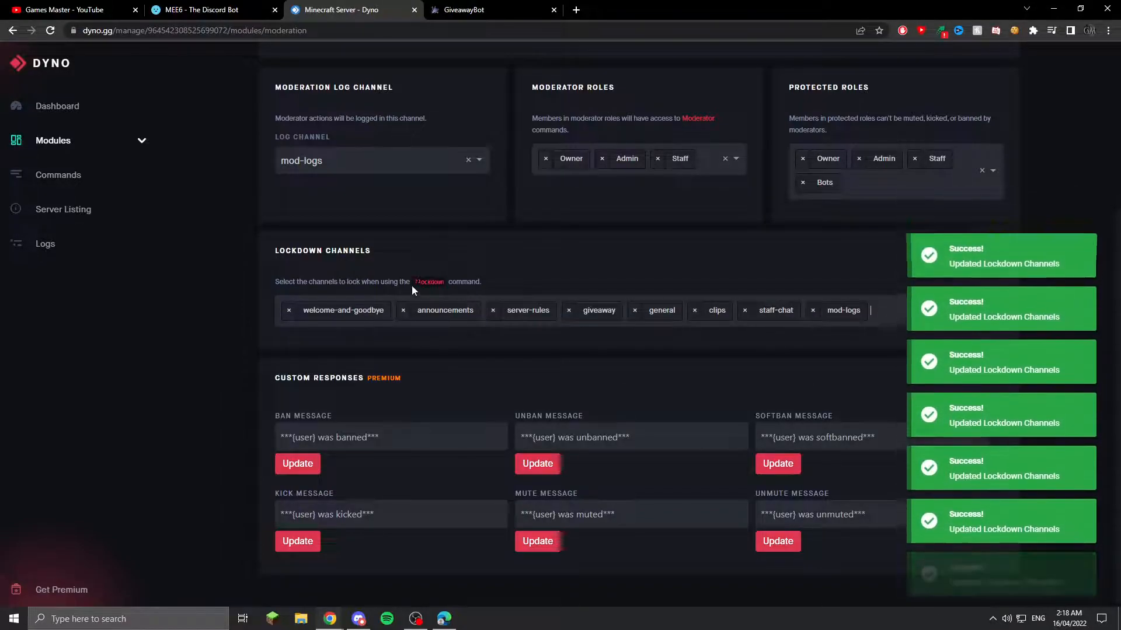
pyautogui.moveTo(413, 283); pyautogui.dragTo(443, 283)
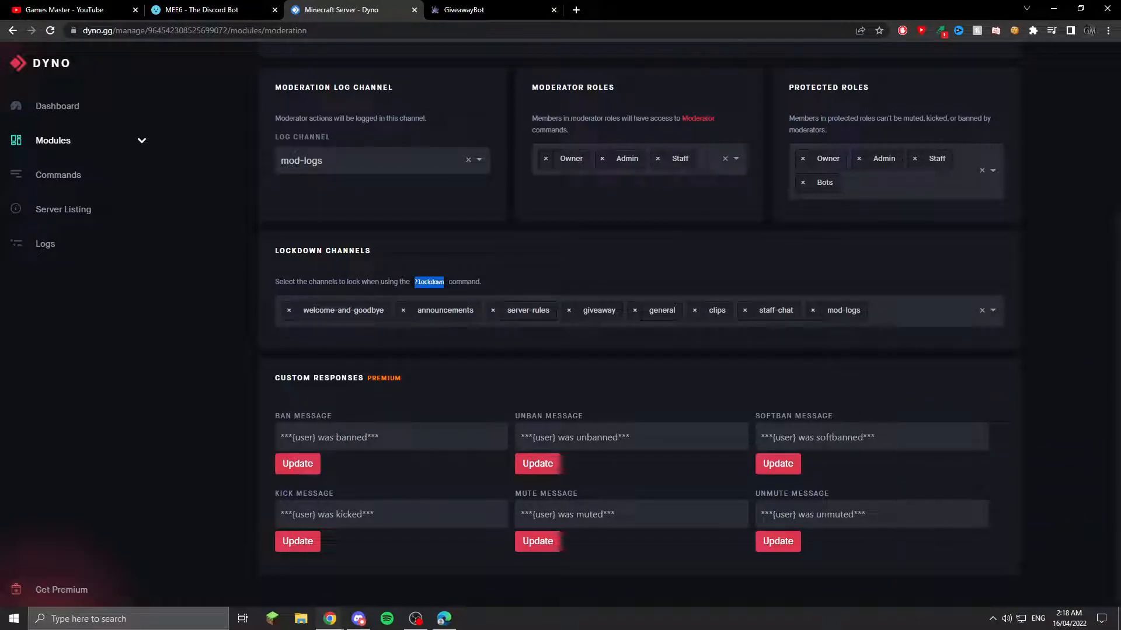
# Step: Return to the module overview and disable the Tags, Autoresponder and Reminders modules
pyautogui.scroll(1, 64, 142)
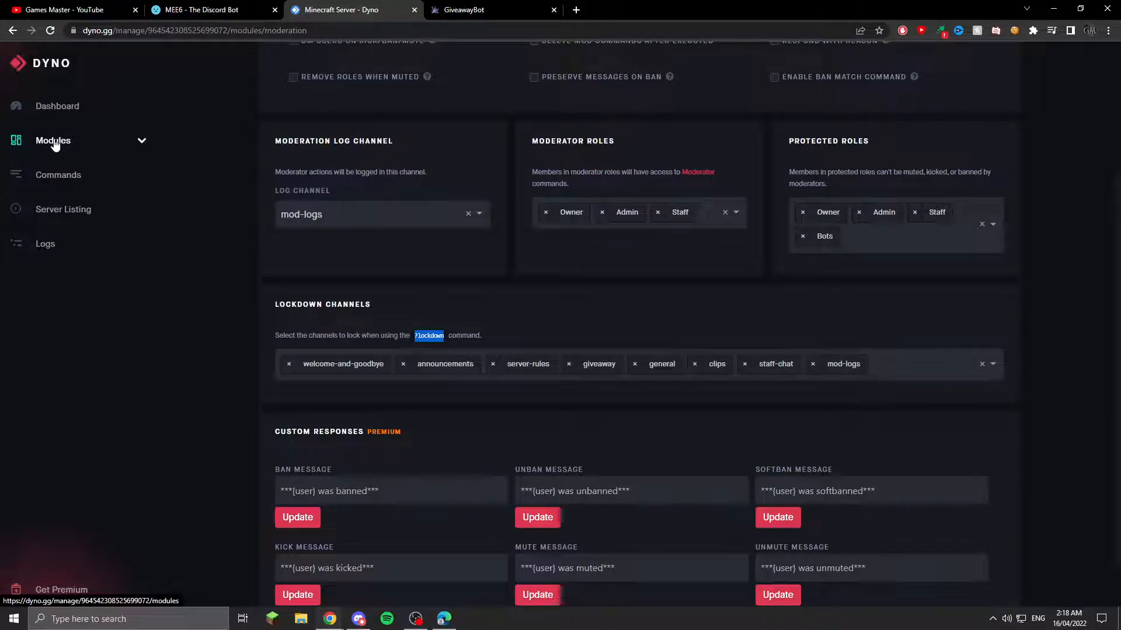
pyautogui.click(53, 142)
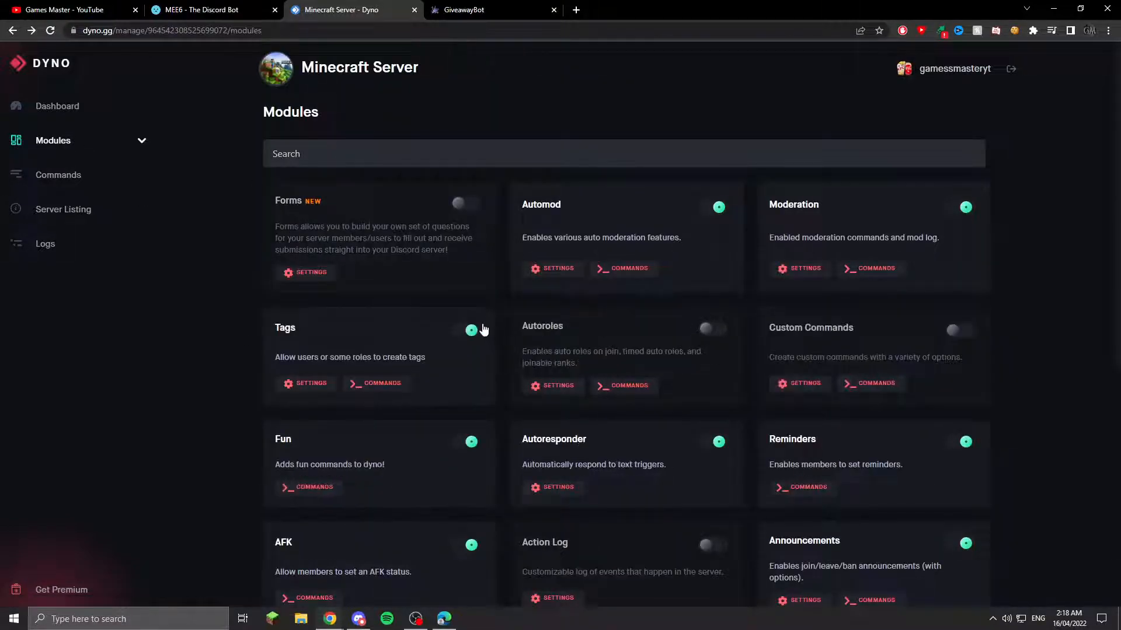
pyautogui.click(482, 330)
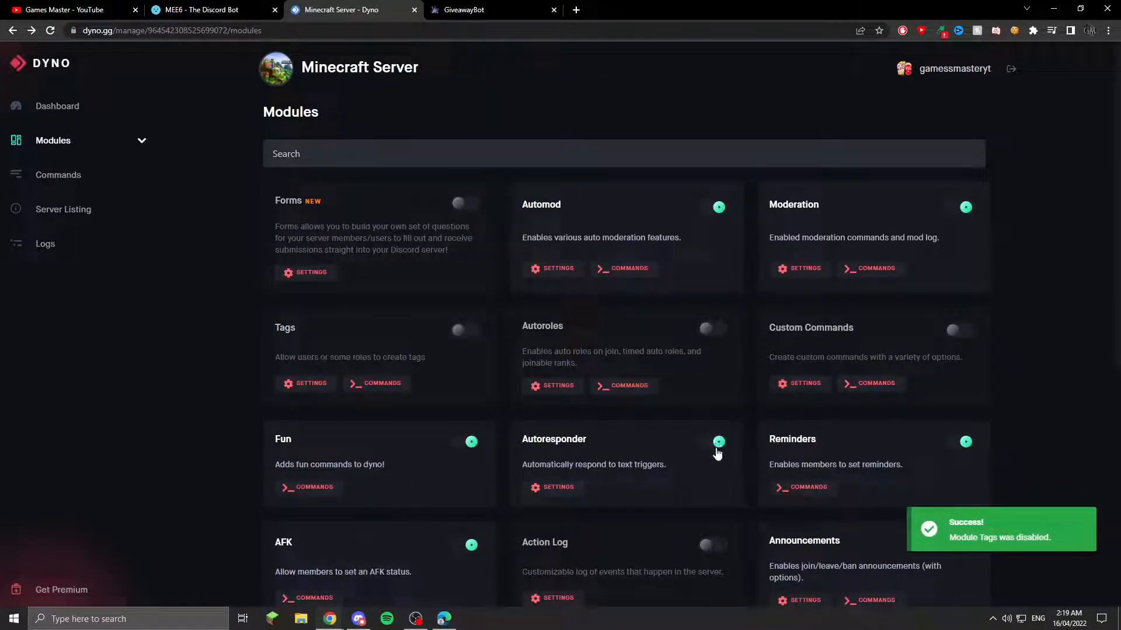
pyautogui.click(717, 450)
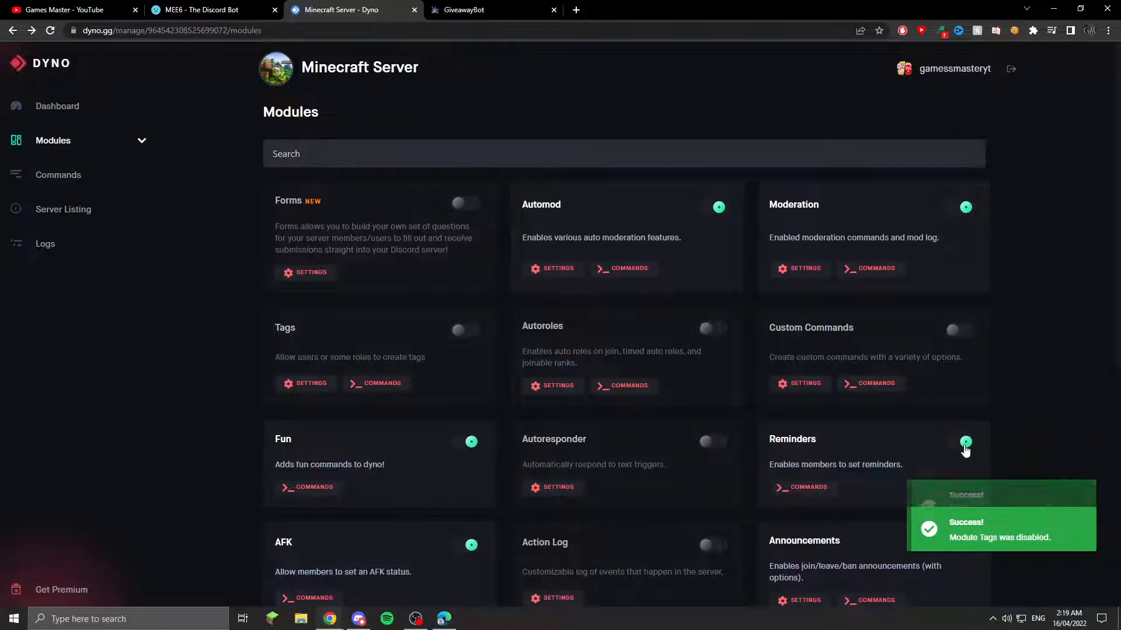
pyautogui.click(965, 442)
# Step: Disable the Announcements, AFK, Auto Message and Auto Delete modules
pyautogui.scroll(-5, 965, 448)
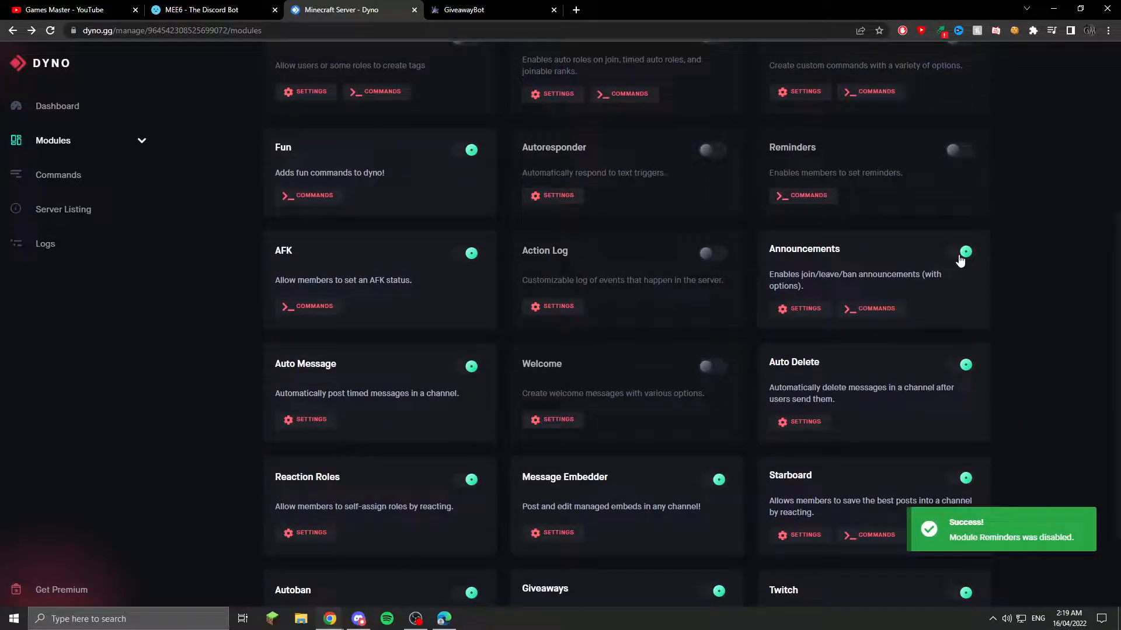
pyautogui.click(963, 255)
pyautogui.click(468, 256)
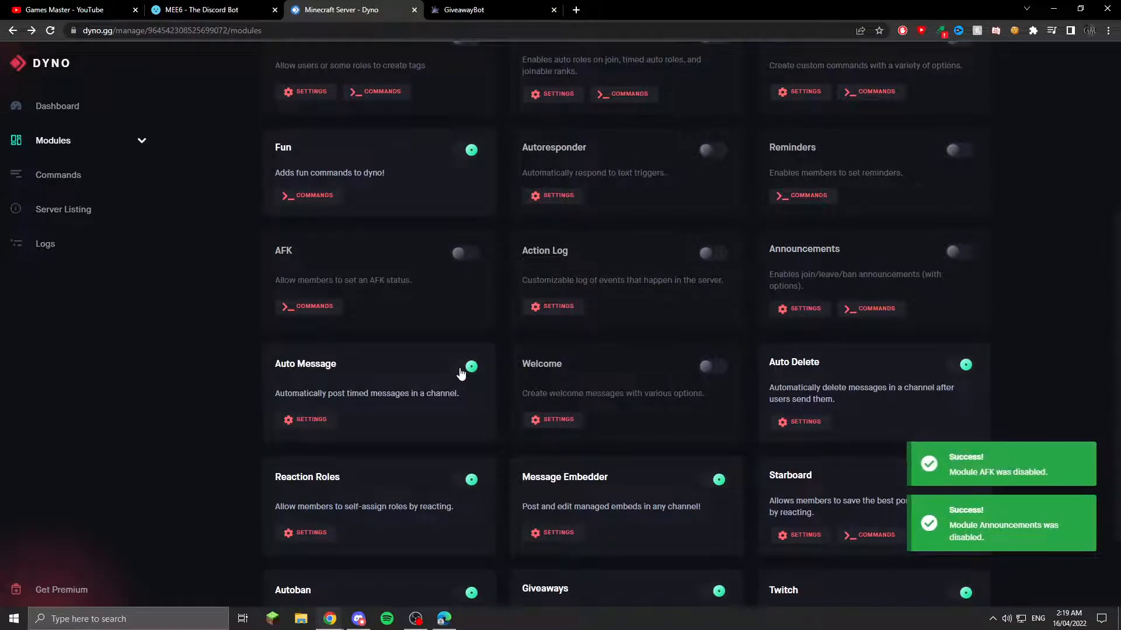
pyautogui.click(459, 373)
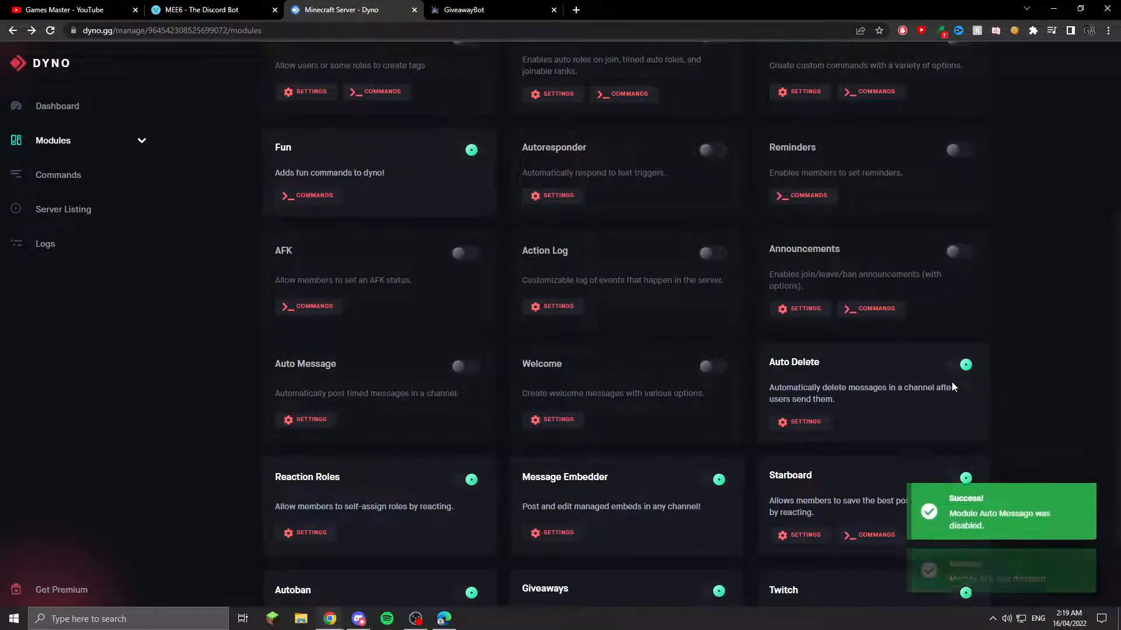
pyautogui.click(960, 366)
# Step: Disable the Starboard and Message Embedder modules
pyautogui.scroll(-2, 956, 376)
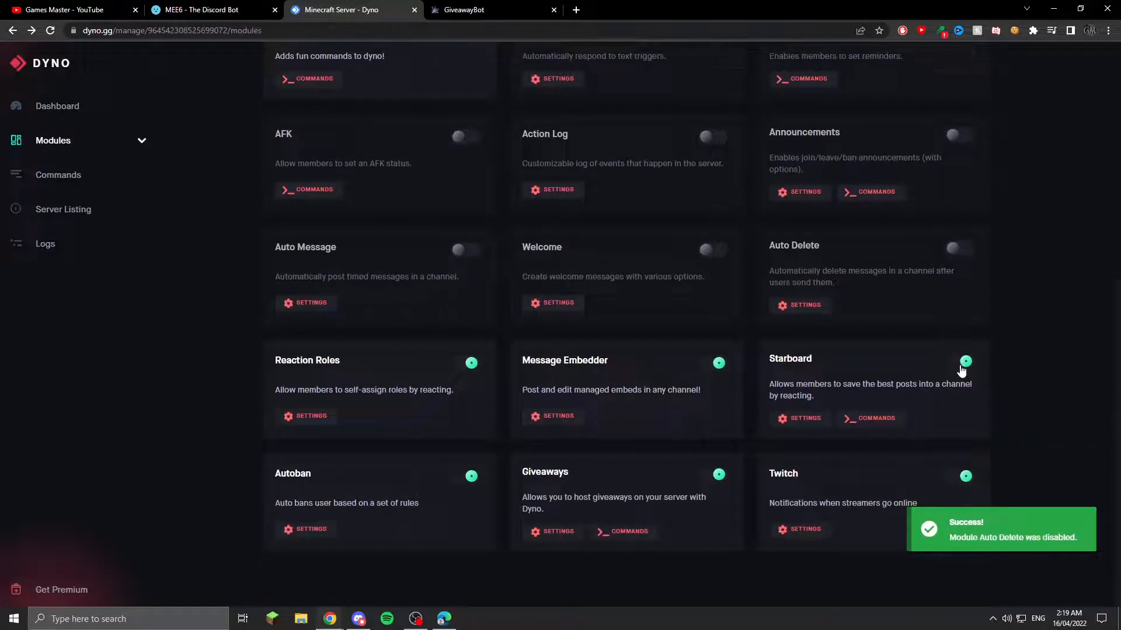
pyautogui.click(961, 370)
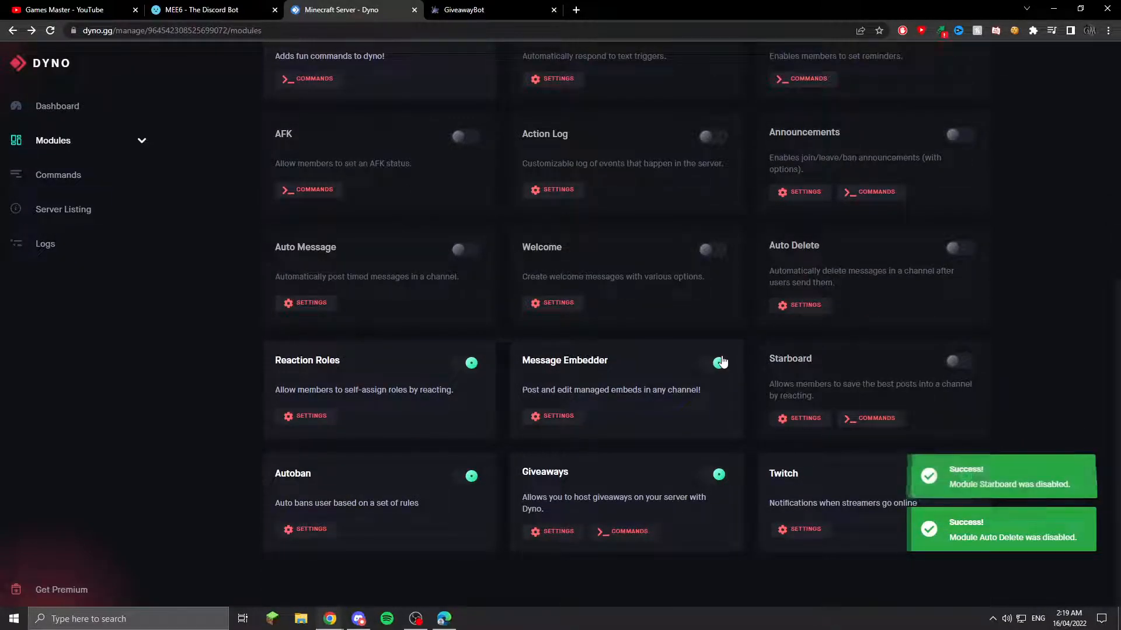
pyautogui.click(716, 364)
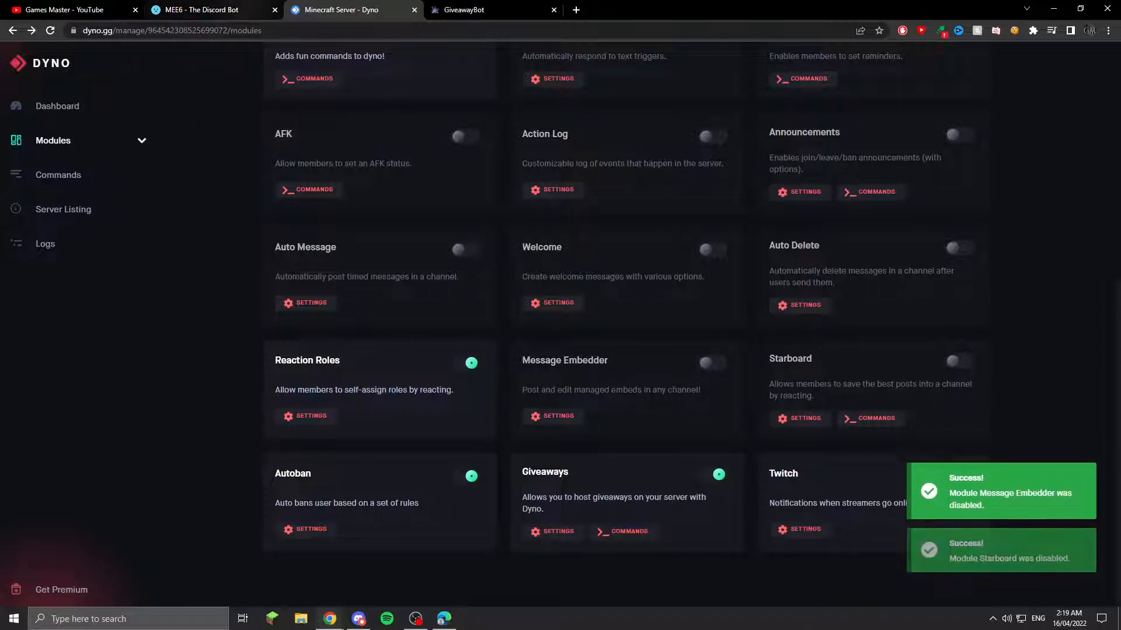
# Step: Disable the Reaction Roles and Giveaways modules
pyautogui.click(467, 366)
pyautogui.click(721, 476)
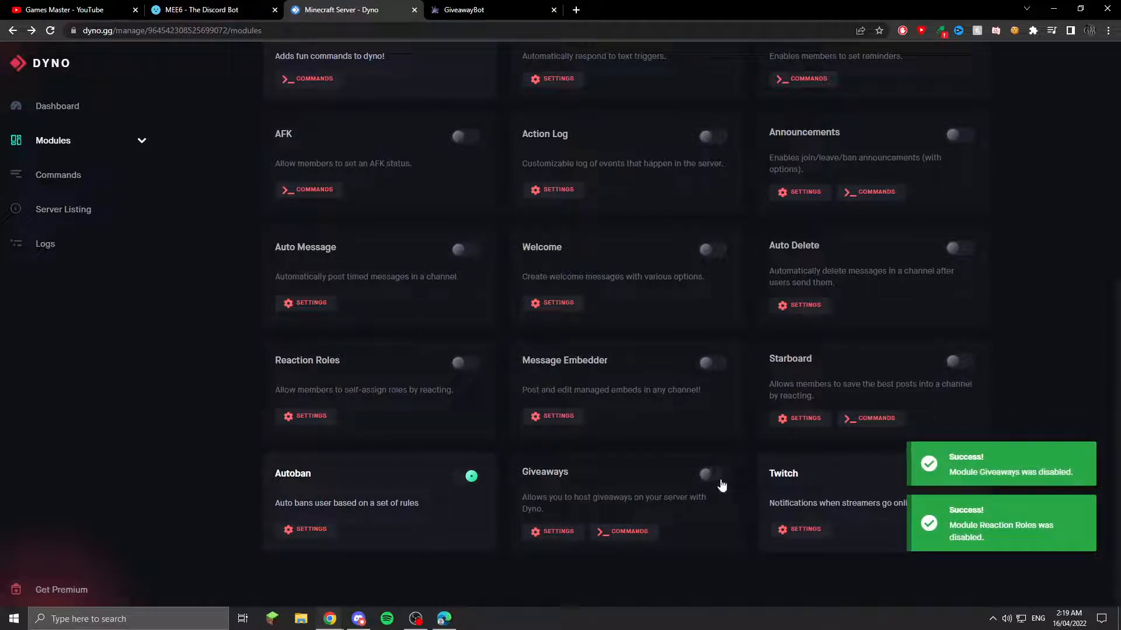
# Step: Open the Twitch module's settings, set announcements as the channel to post in and enter the streamer's username
pyautogui.click(795, 531)
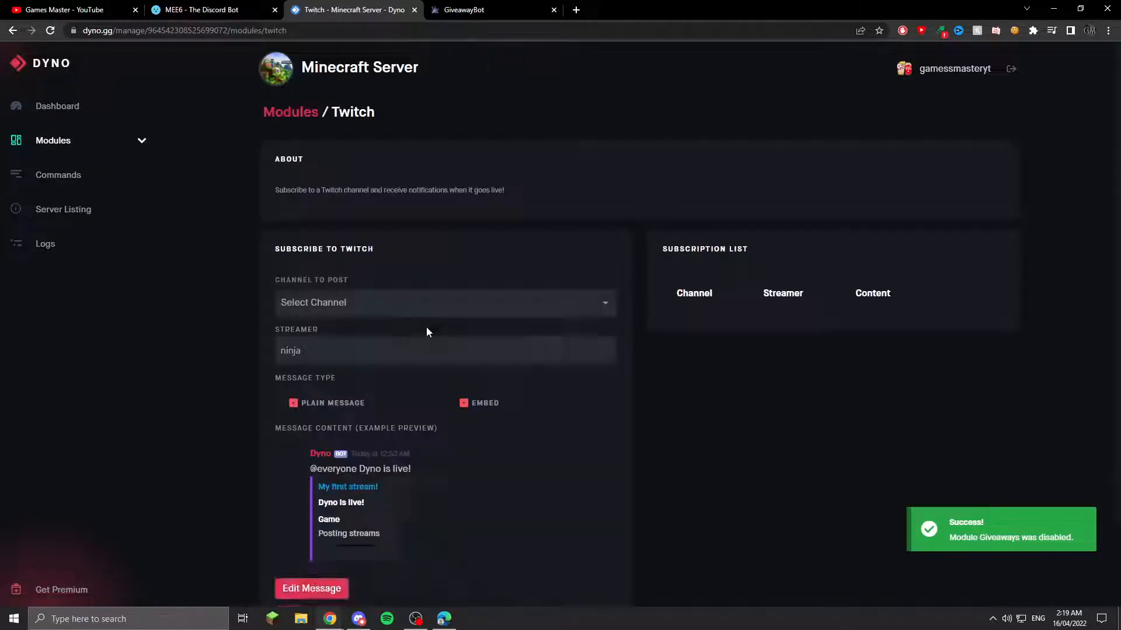
pyautogui.click(338, 303)
pyautogui.click(347, 356)
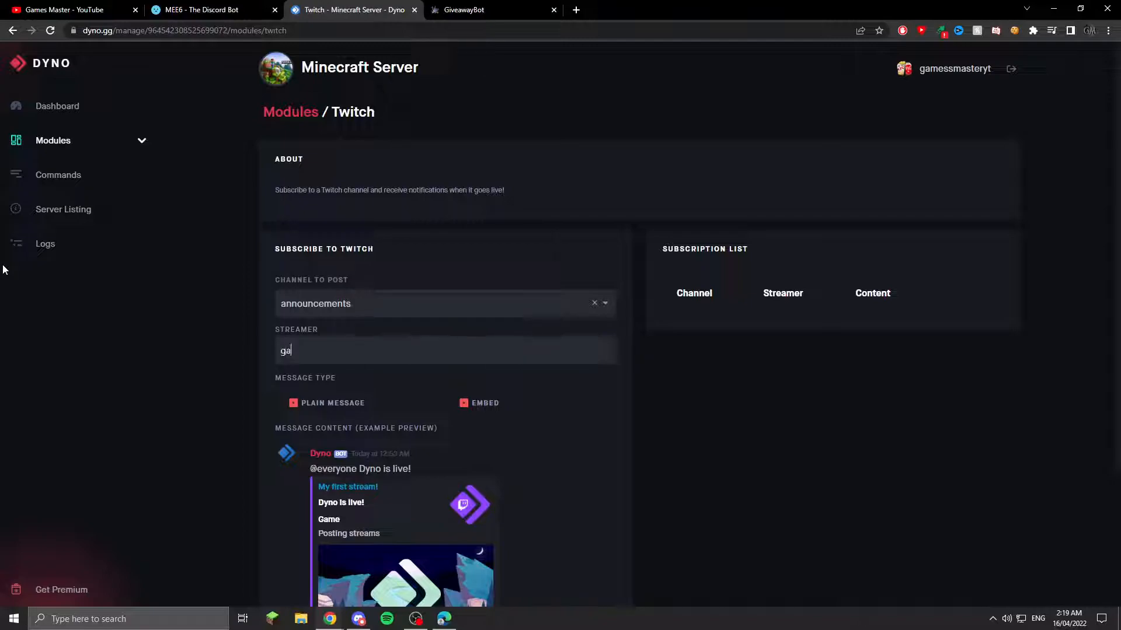
pyautogui.write('gamessmaster')
pyautogui.scroll(-2, 481, 313)
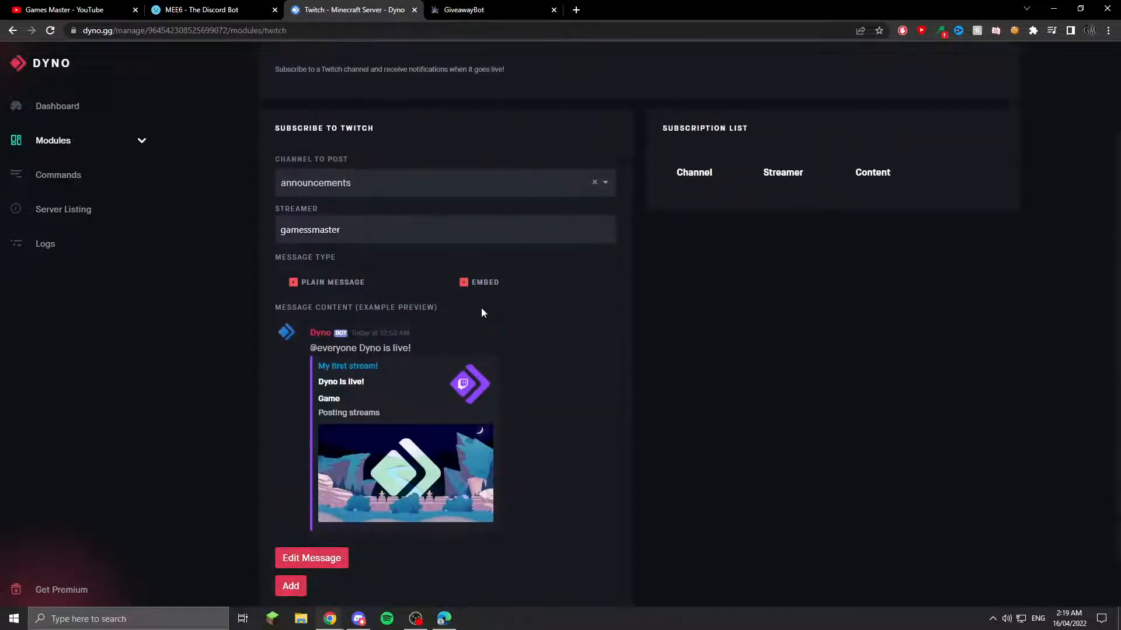
pyautogui.click(304, 562)
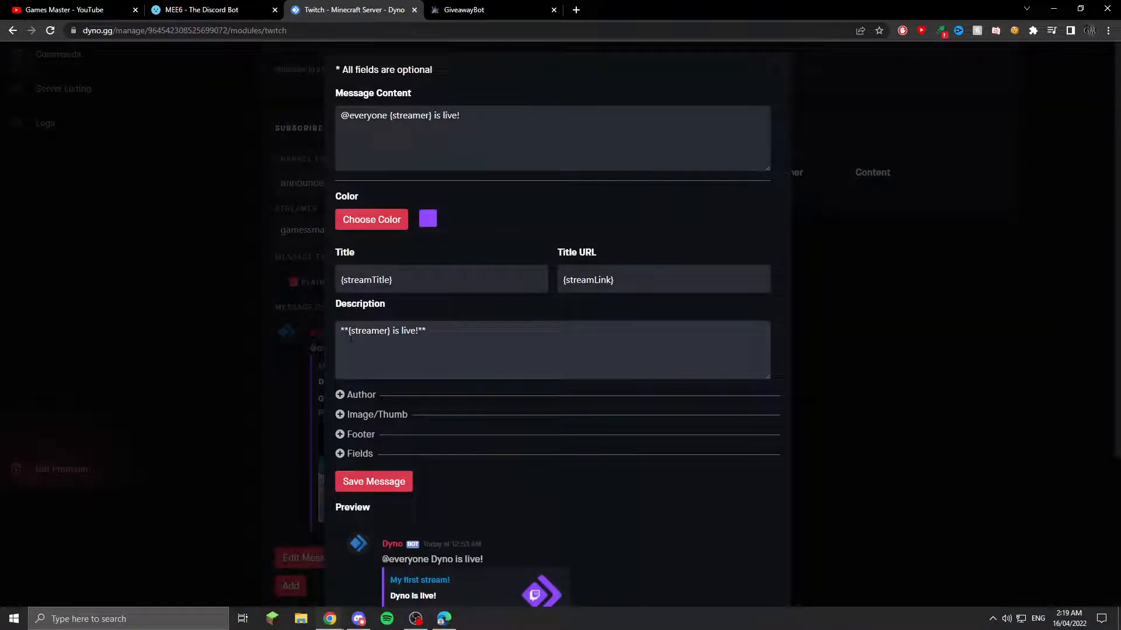
pyautogui.write('@everyone')
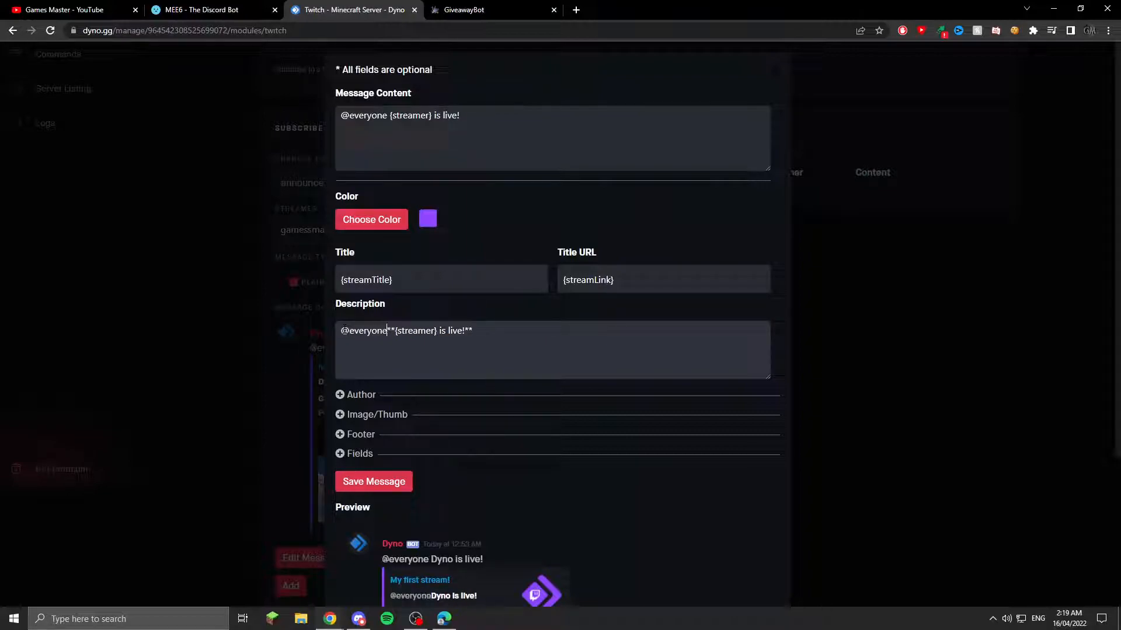
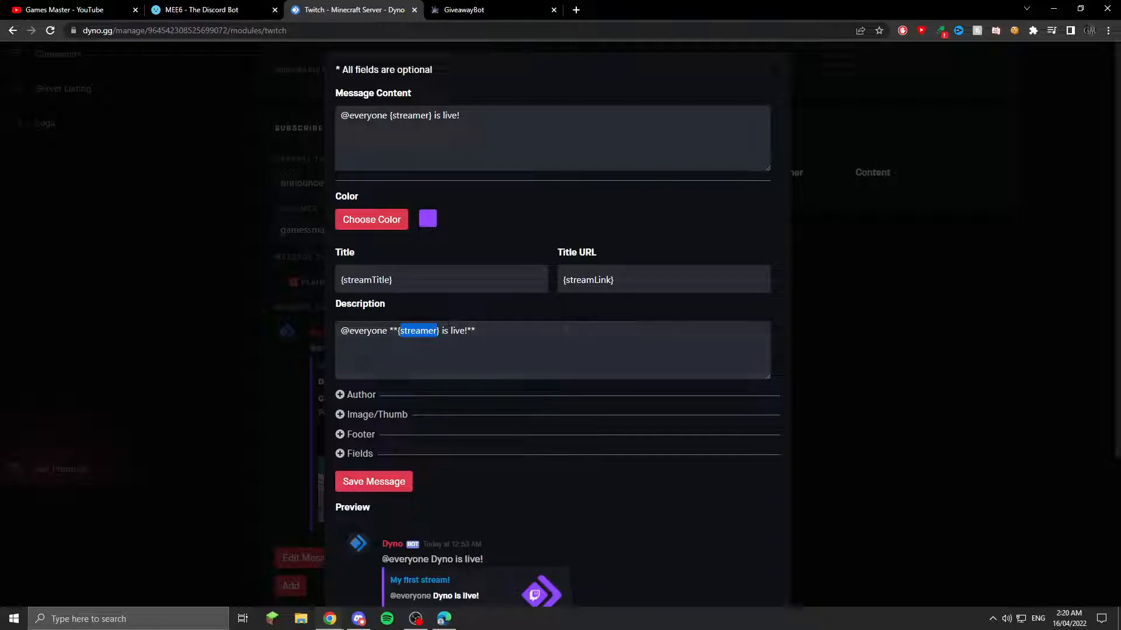
pyautogui.click(374, 483)
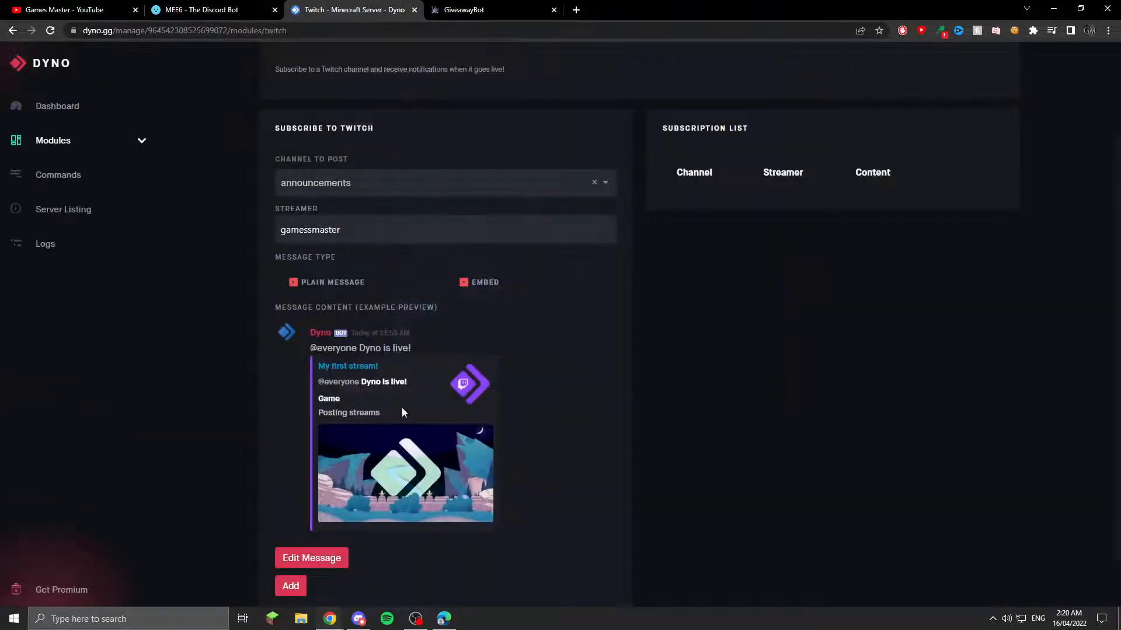
# Step: Return to the module overview and disable the Automod module
pyautogui.click(49, 144)
pyautogui.scroll(-5, 420, 295)
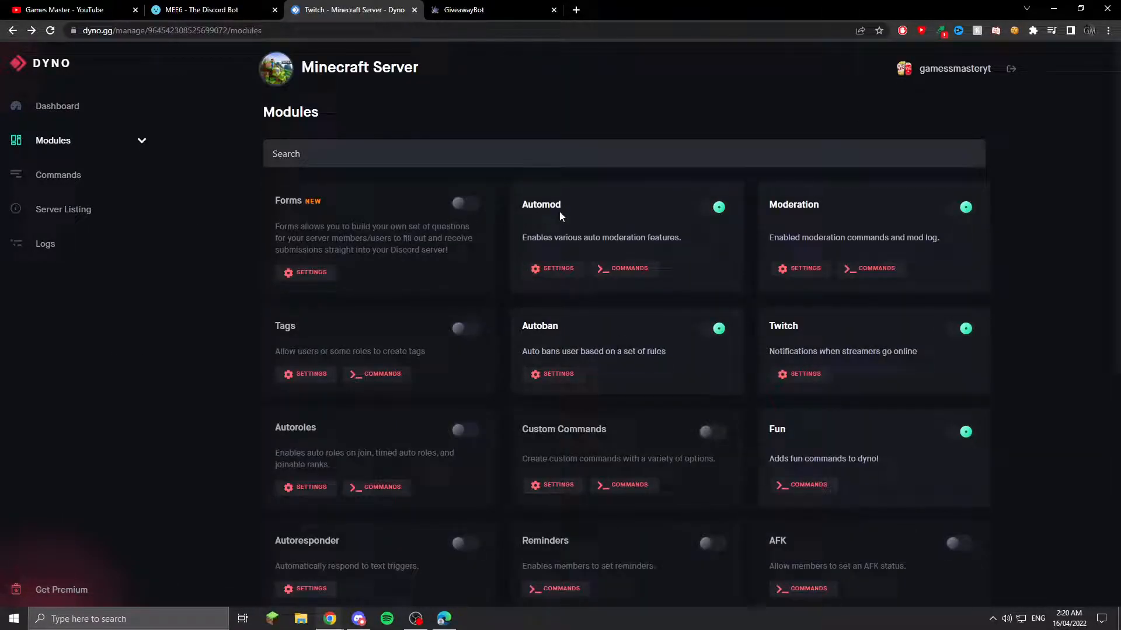
pyautogui.click(718, 207)
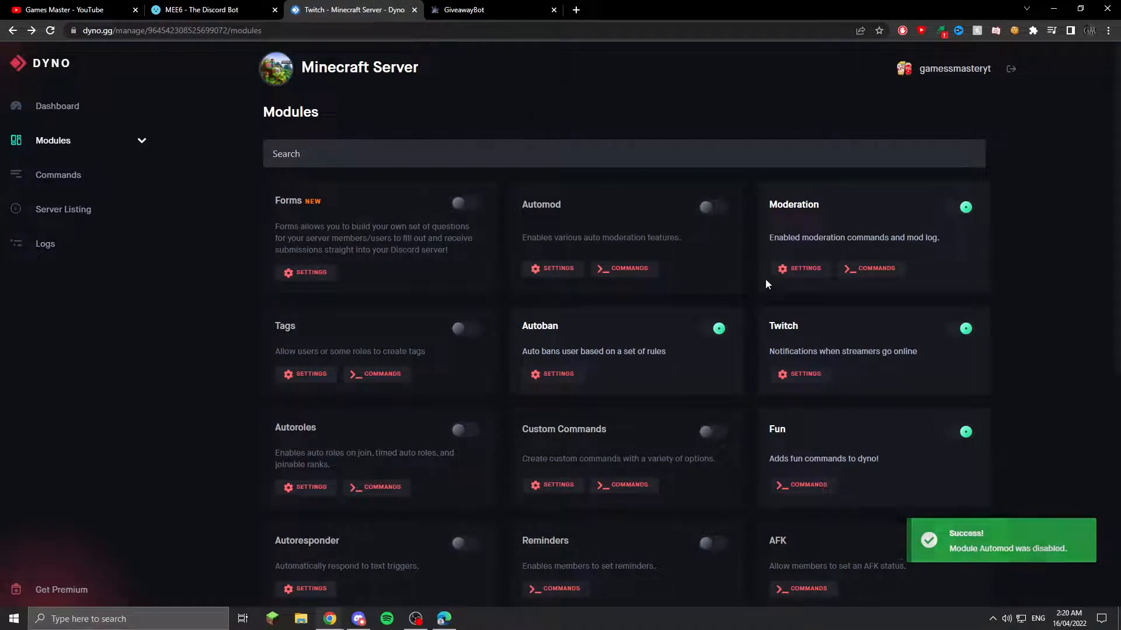
# Step: Switch to the GiveawayBot website and add the bot to Minecraft Server, authorizing all requested permissions and passing the human verification
pyautogui.click(466, 9)
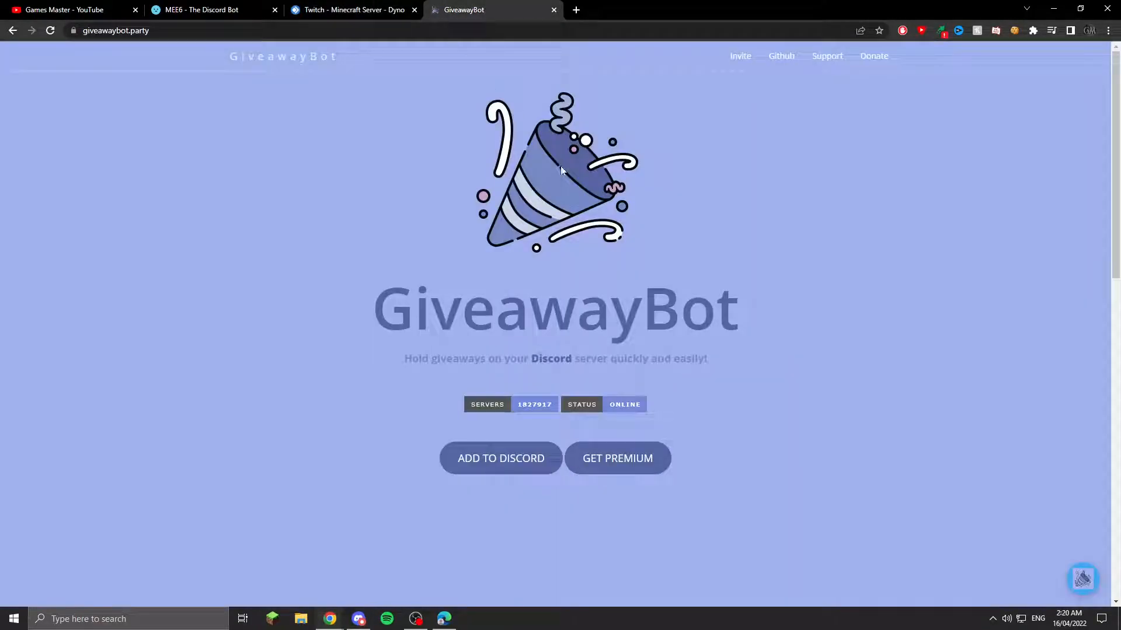
pyautogui.click(521, 460)
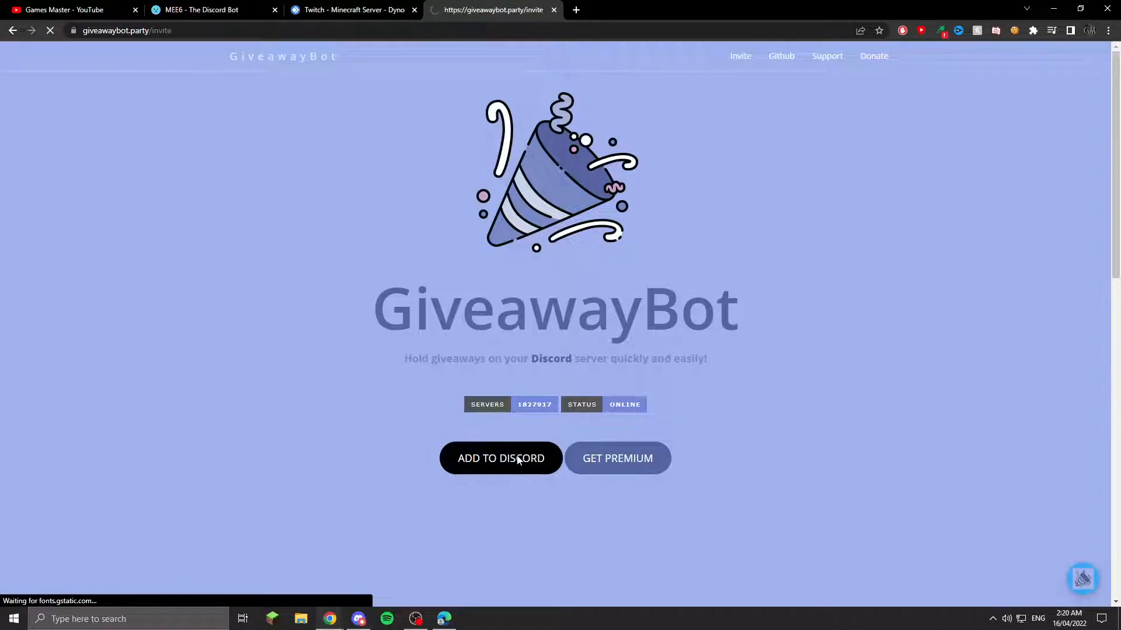
pyautogui.click(453, 424)
pyautogui.click(412, 472)
pyautogui.click(516, 486)
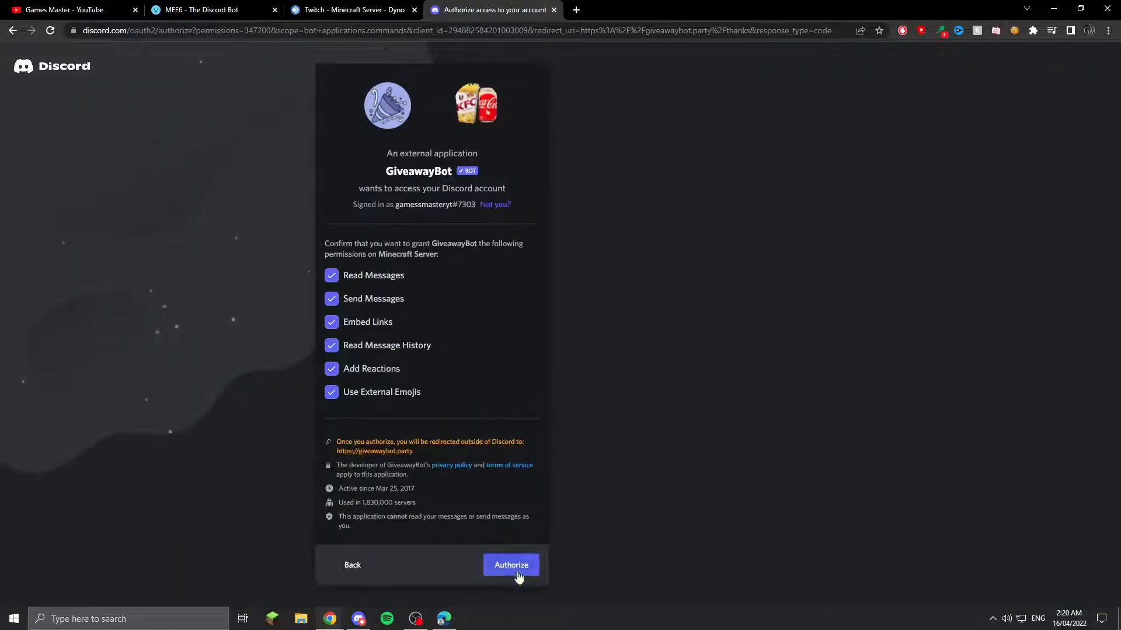
pyautogui.click(514, 564)
pyautogui.click(387, 418)
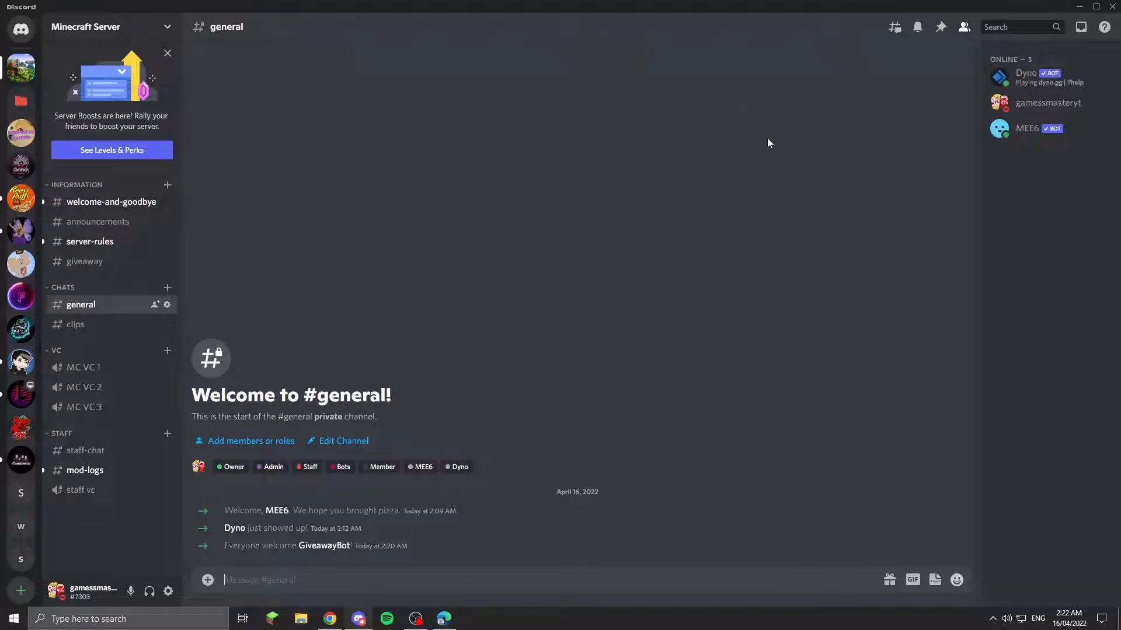
# Step: In the Discord app, add MEE6, Dyno and GiveawayBot as members of the server's Bots role
pyautogui.click(146, 26)
pyautogui.click(146, 103)
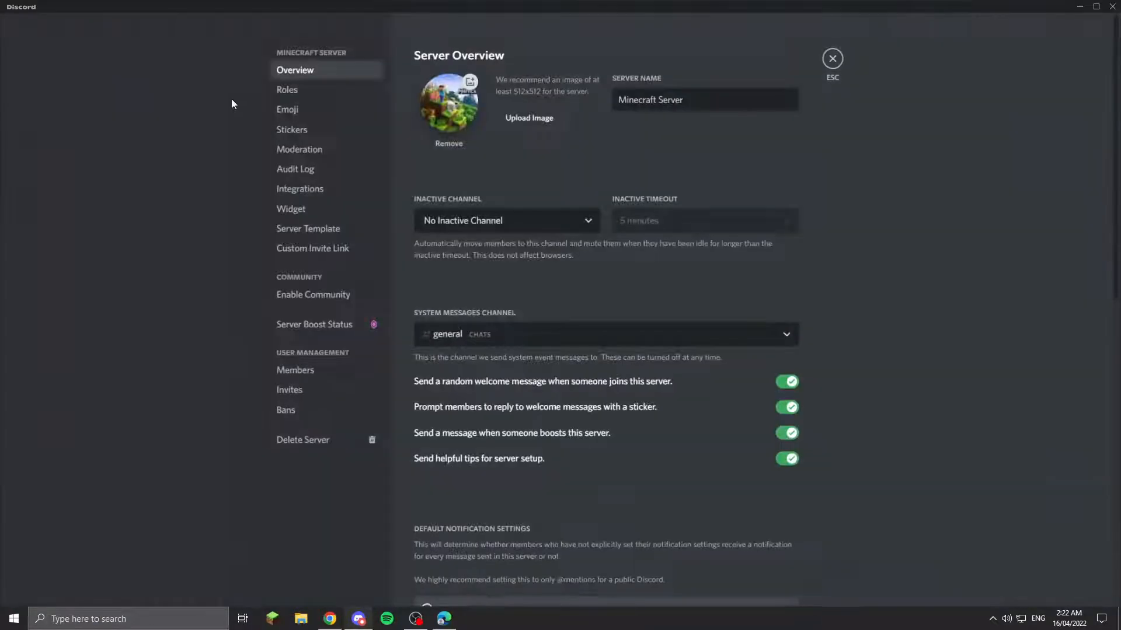
pyautogui.click(298, 91)
pyautogui.click(640, 360)
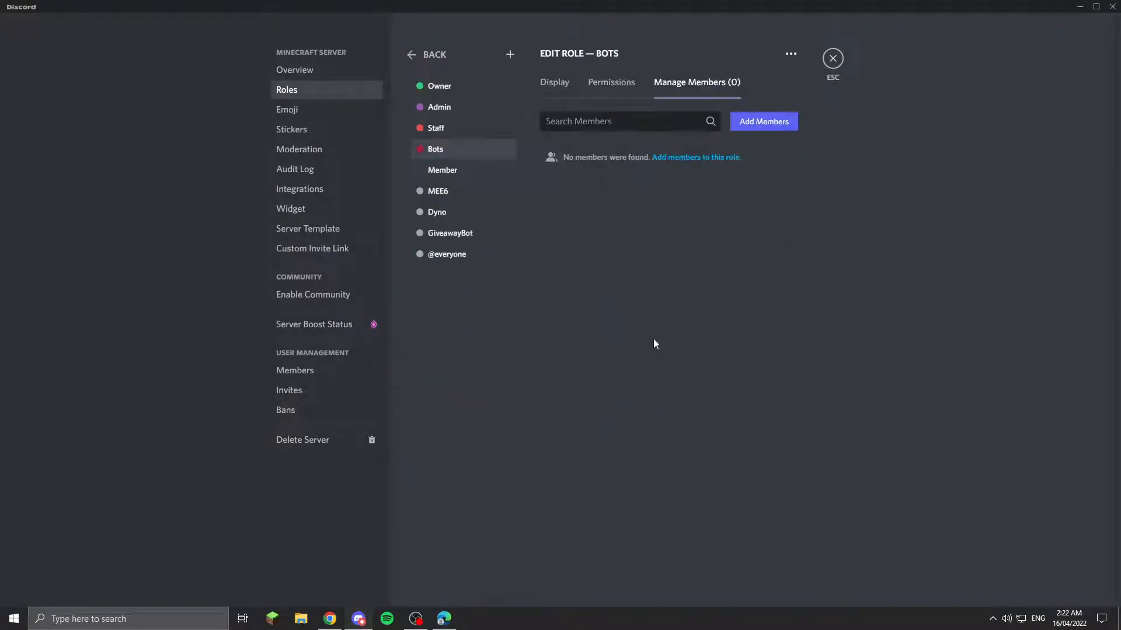
pyautogui.click(762, 122)
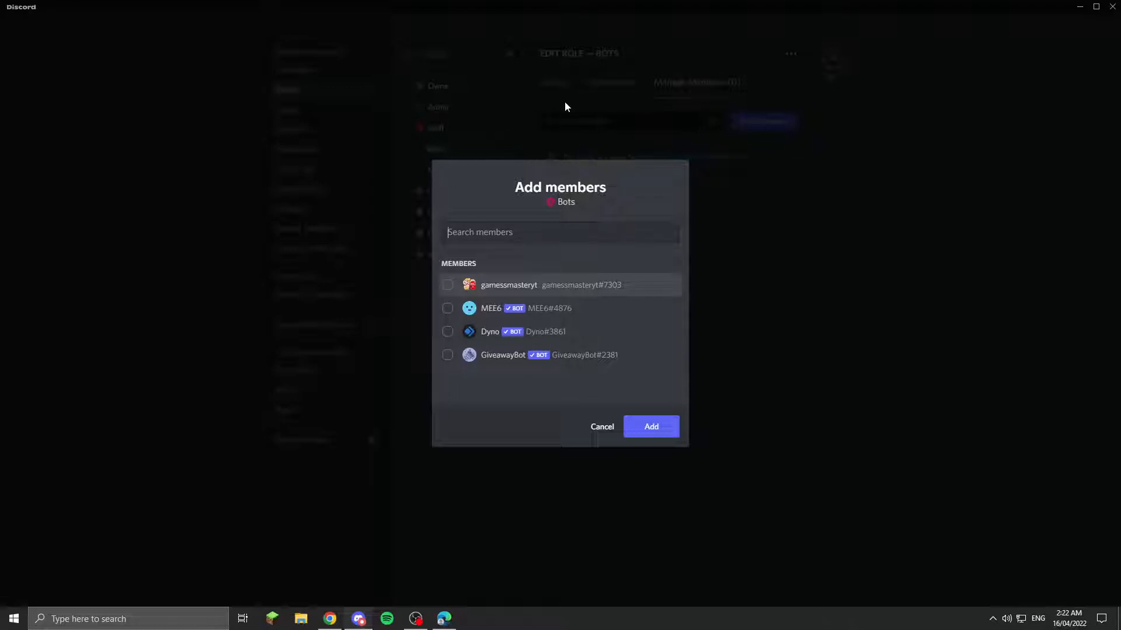
pyautogui.click(447, 308)
pyautogui.click(448, 332)
pyautogui.click(448, 354)
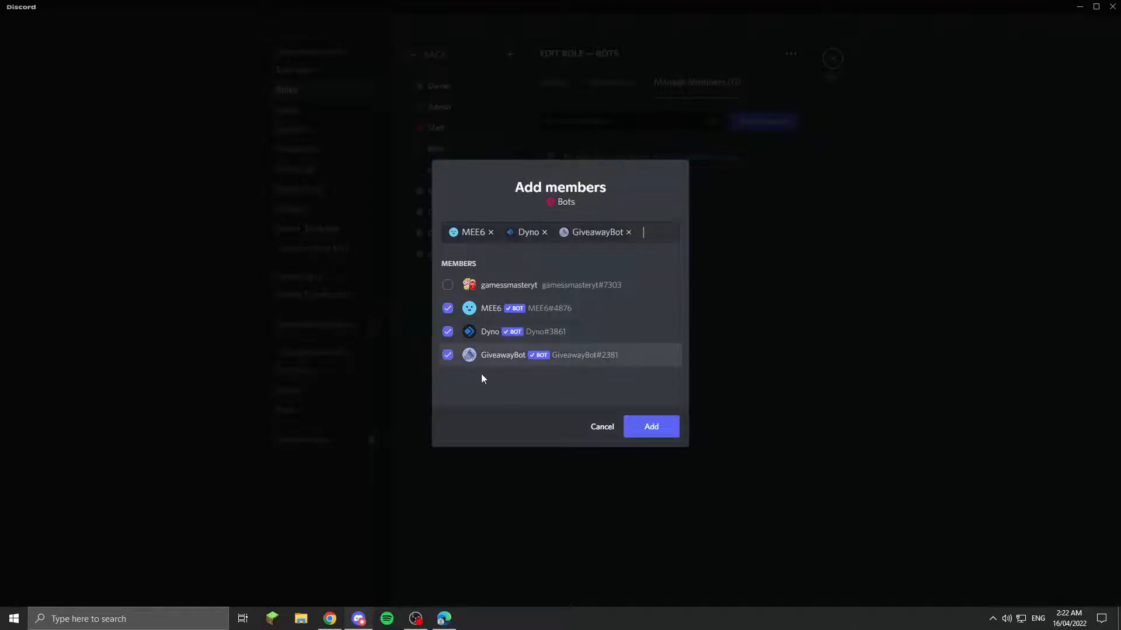
pyautogui.click(641, 436)
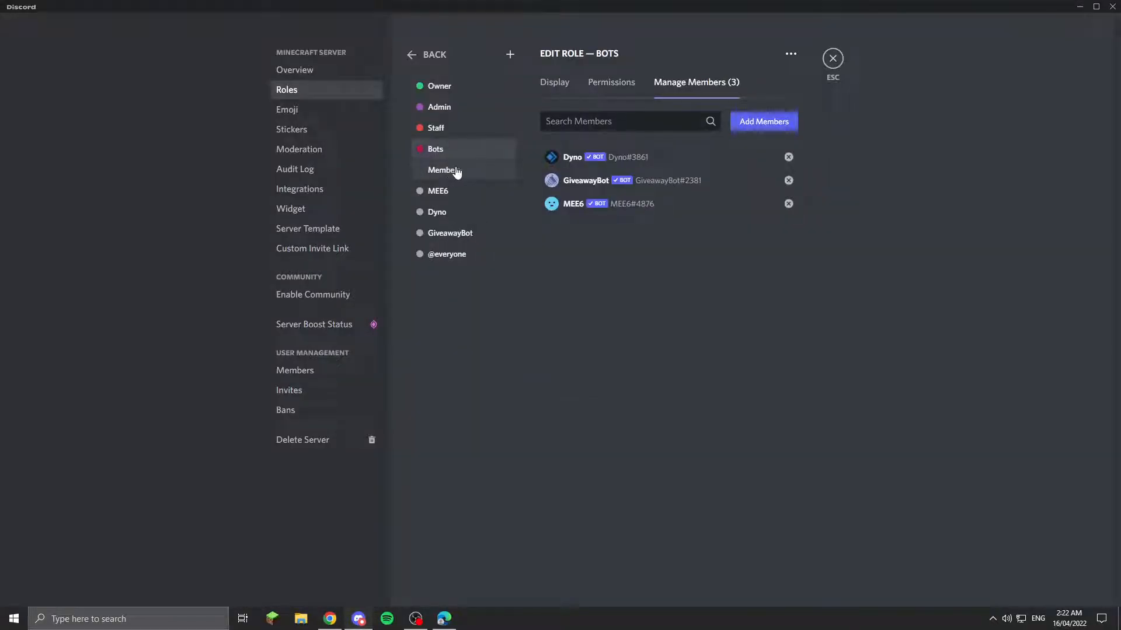
# Step: Move the Member role below the GiveawayBot role, save the new role order and leave the server settings
pyautogui.moveTo(457, 172); pyautogui.dragTo(451, 234)
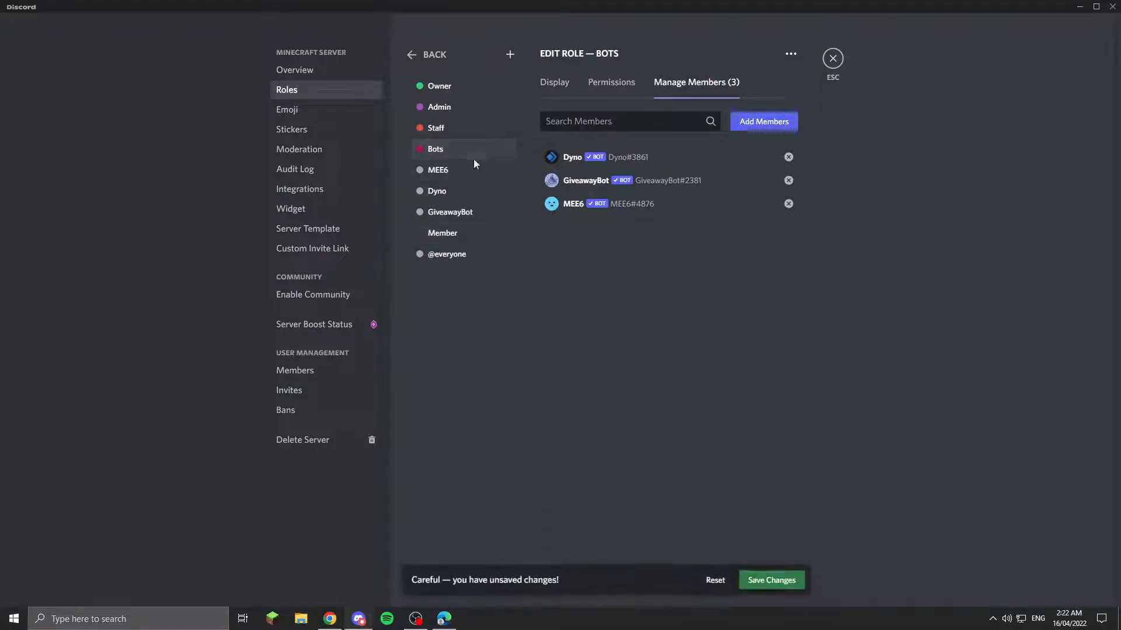
pyautogui.click(772, 580)
pyautogui.click(505, 168)
pyautogui.click(560, 139)
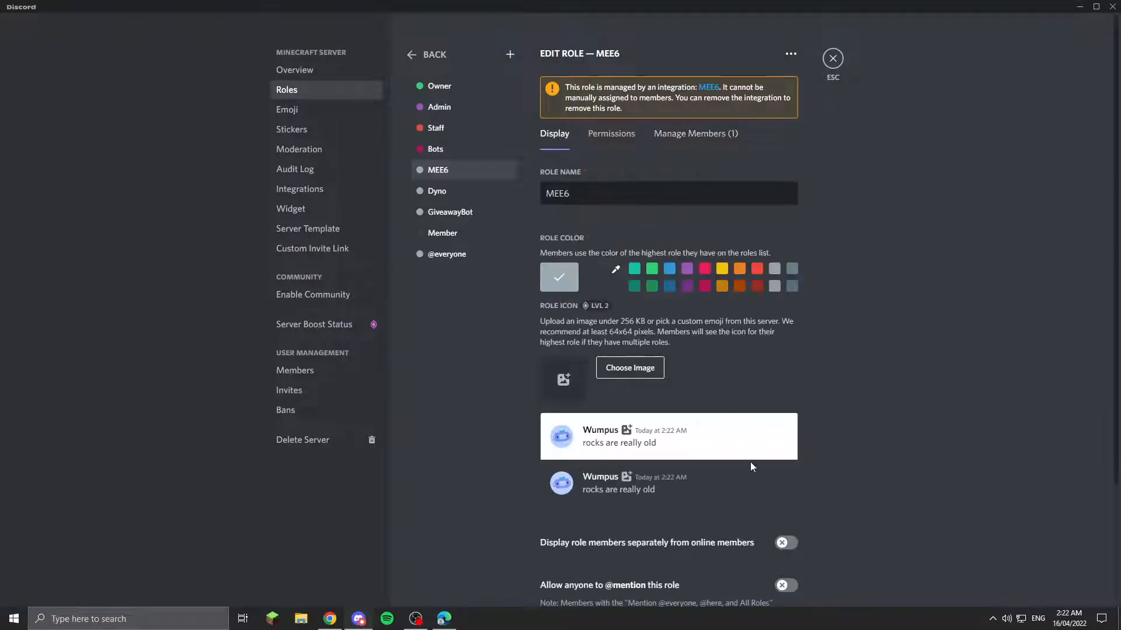
pyautogui.click(492, 153)
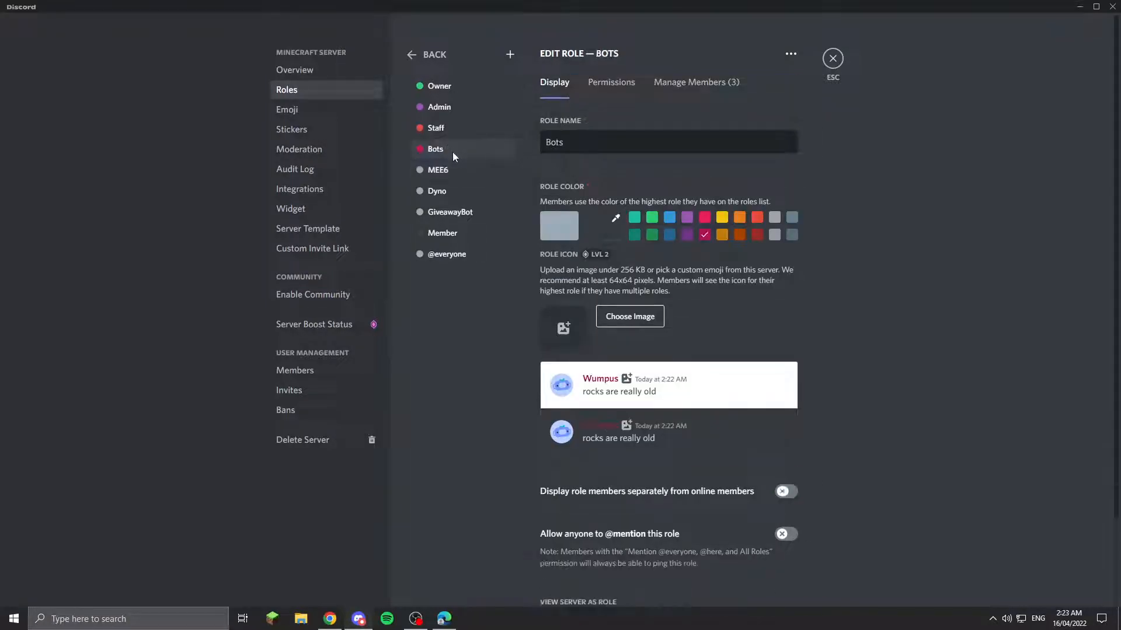
pyautogui.click(832, 58)
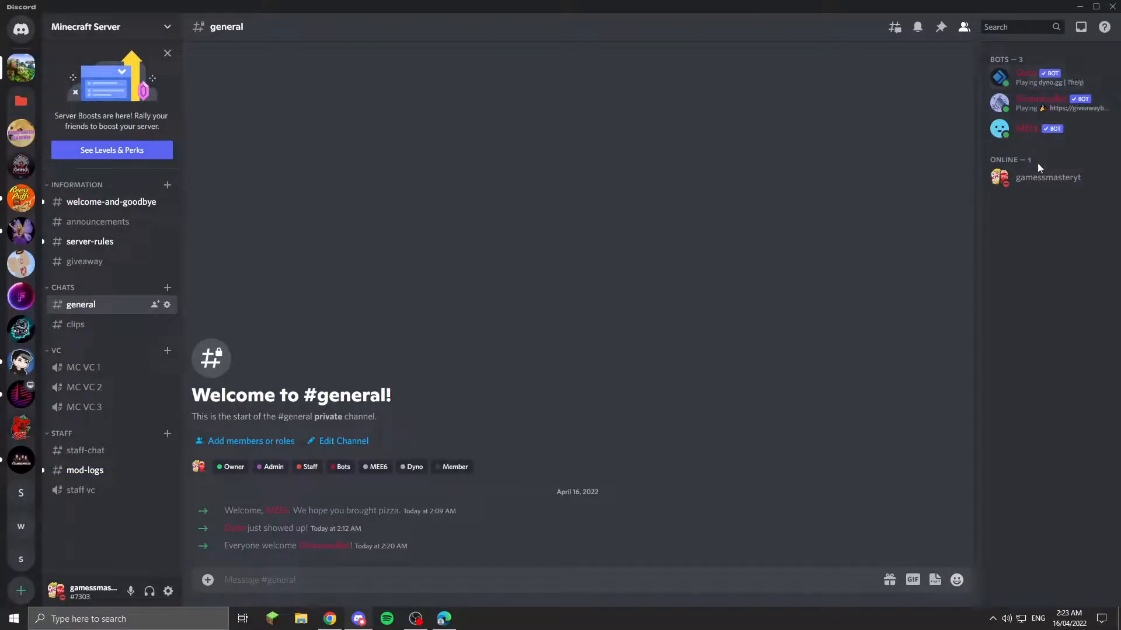
# Step: Assign the Owner role to the server owner's account from its profile in the member list
pyautogui.click(1044, 177)
pyautogui.click(817, 324)
pyautogui.click(795, 377)
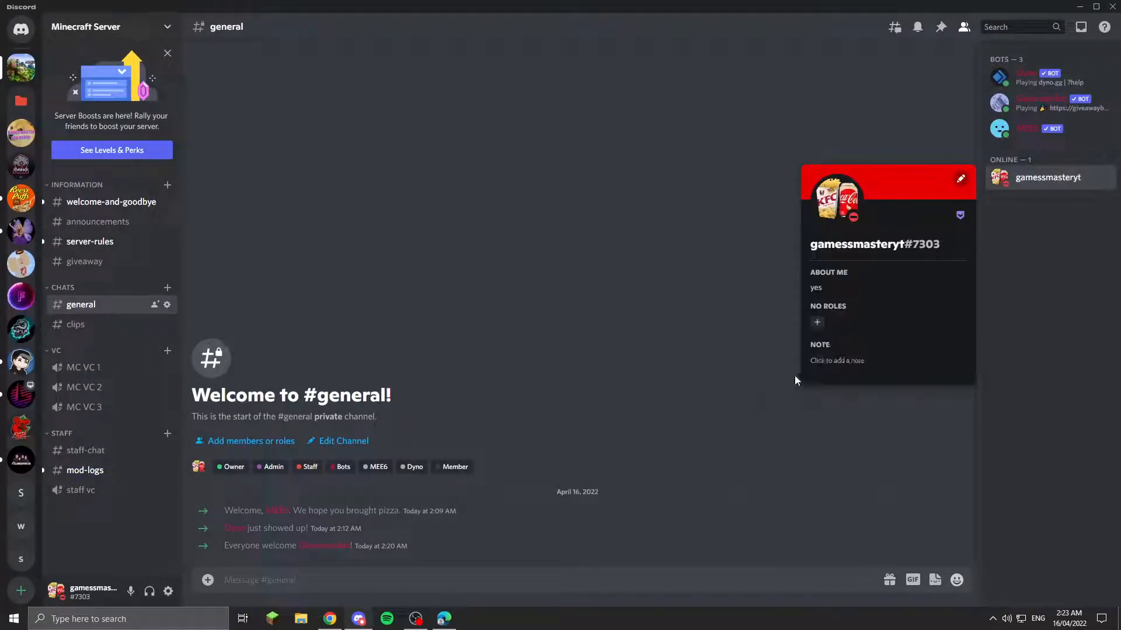
pyautogui.click(866, 383)
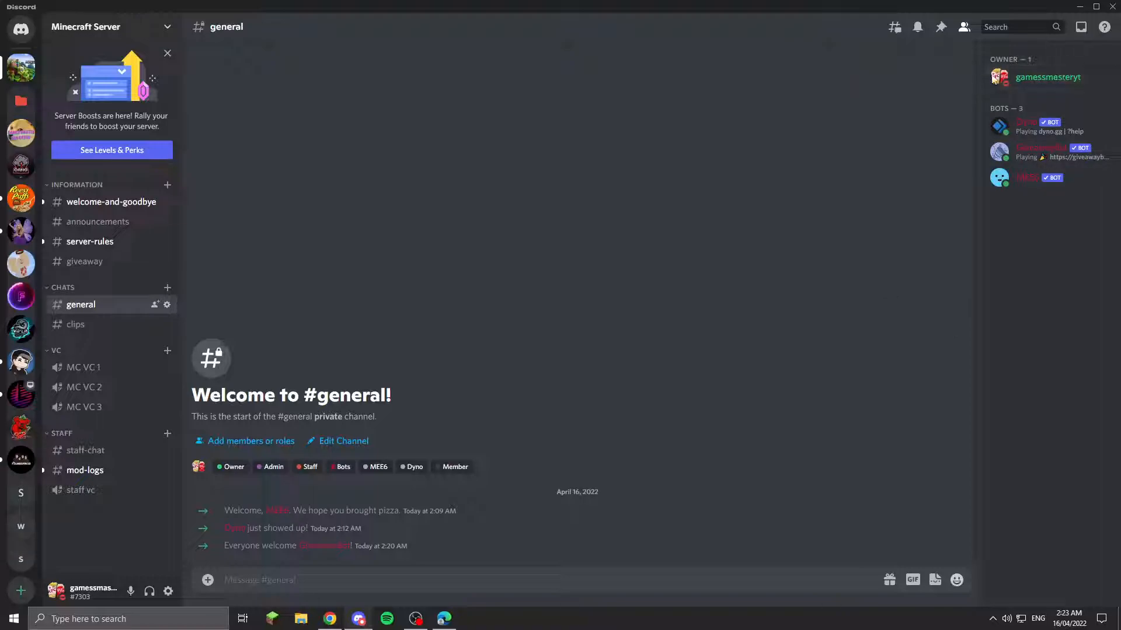
# Step: Send the g!help command in the giveaway channel
pyautogui.hotkey('alt', 'Up')
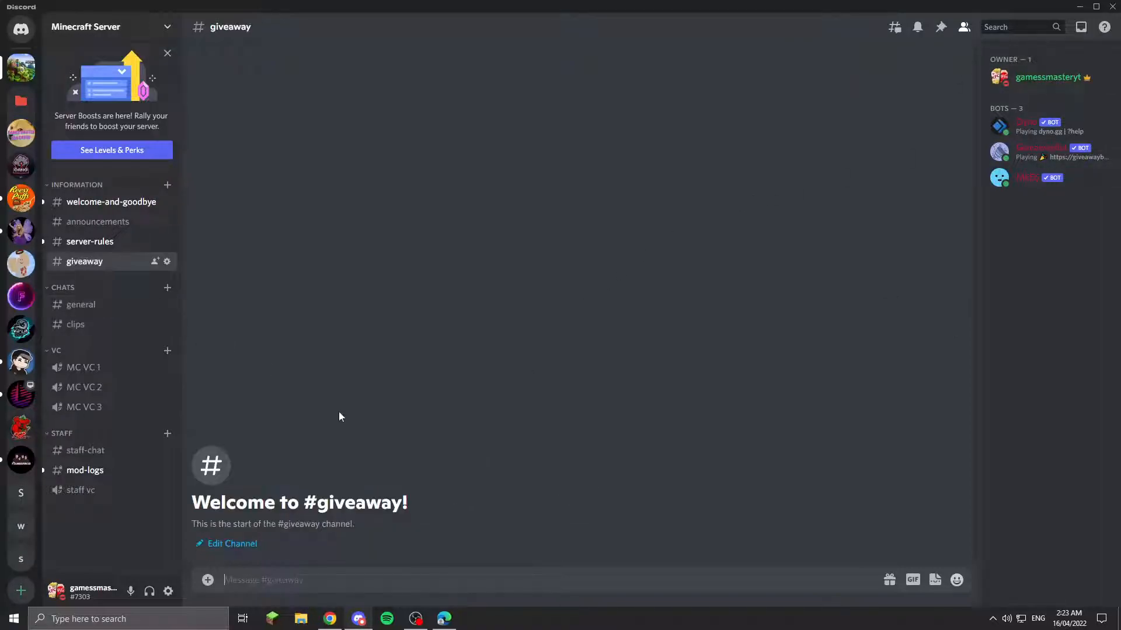
pyautogui.write('g!help')
pyautogui.press('Return')
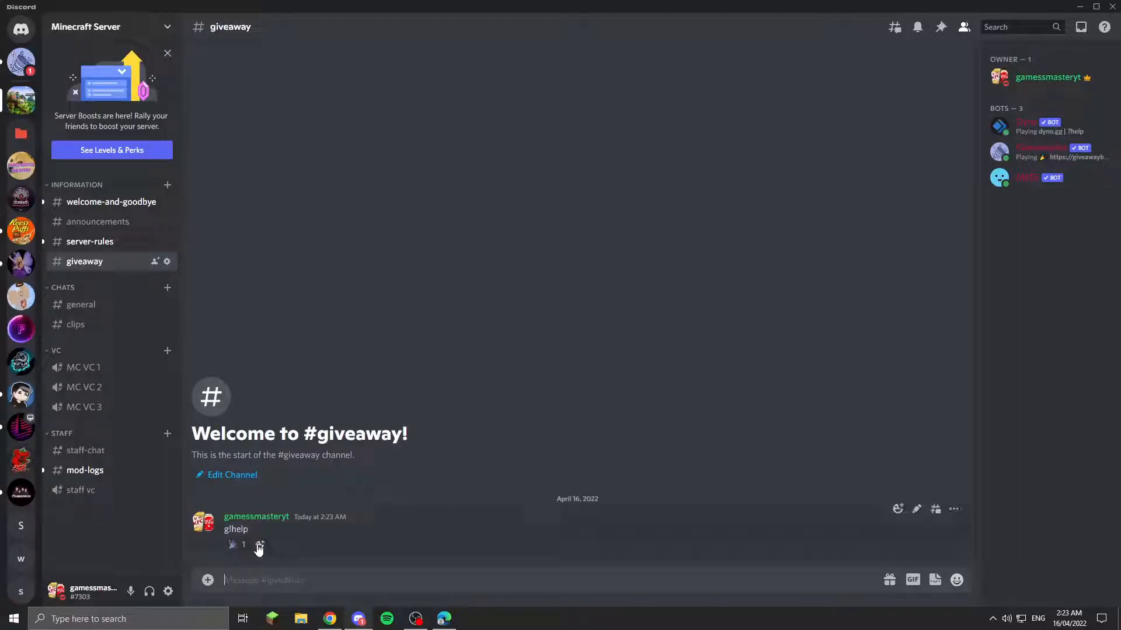
# Step: Copy the quick-setup !gstart command from GiveawayBot's direct message and paste it into the Minecraft Server giveaway channel's message box
pyautogui.click(21, 63)
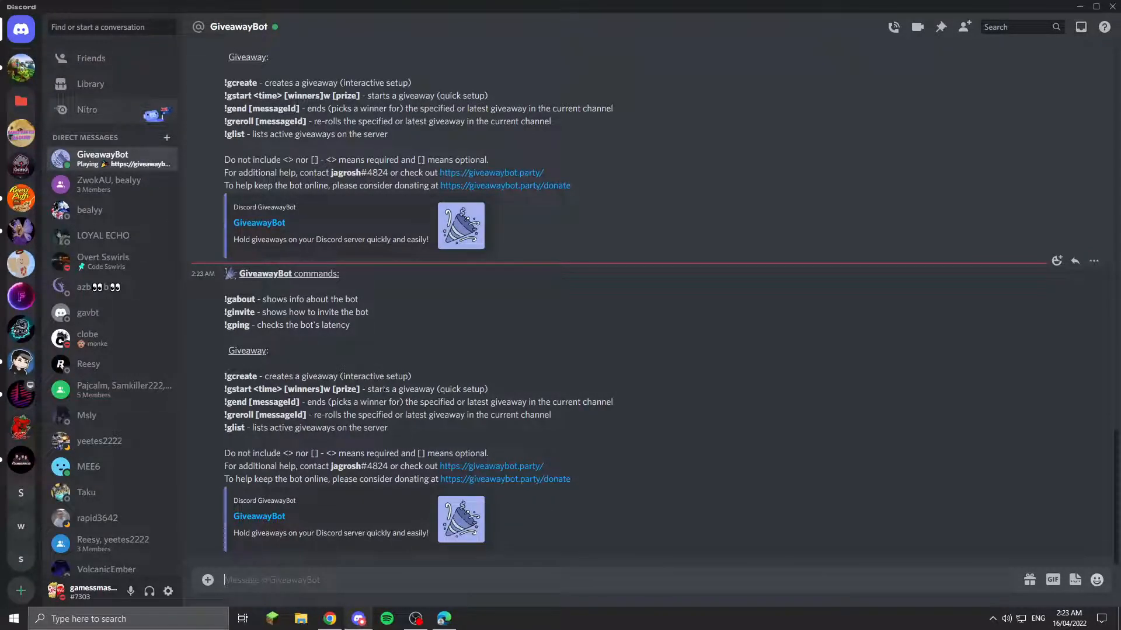
pyautogui.moveTo(360, 390); pyautogui.dragTo(224, 391)
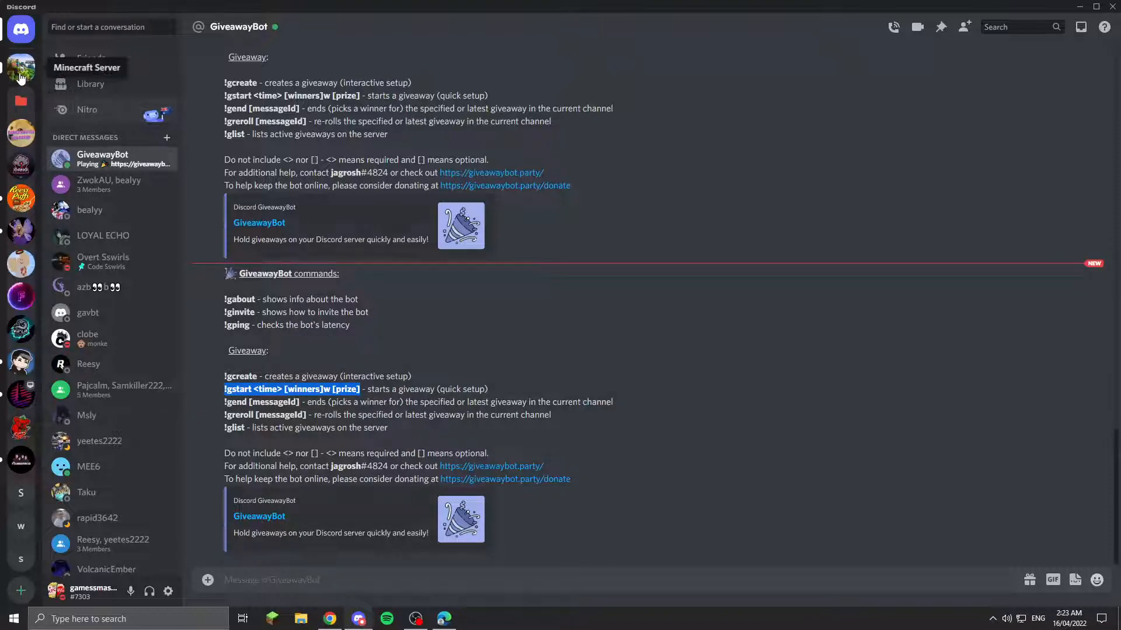
pyautogui.hotkey('ctrl', 'c')
pyautogui.click(20, 67)
pyautogui.hotkey('ctrl', 'v')
# Step: Replace the time placeholder in the !gstart command with 24h
pyautogui.moveTo(253, 580); pyautogui.dragTo(279, 580)
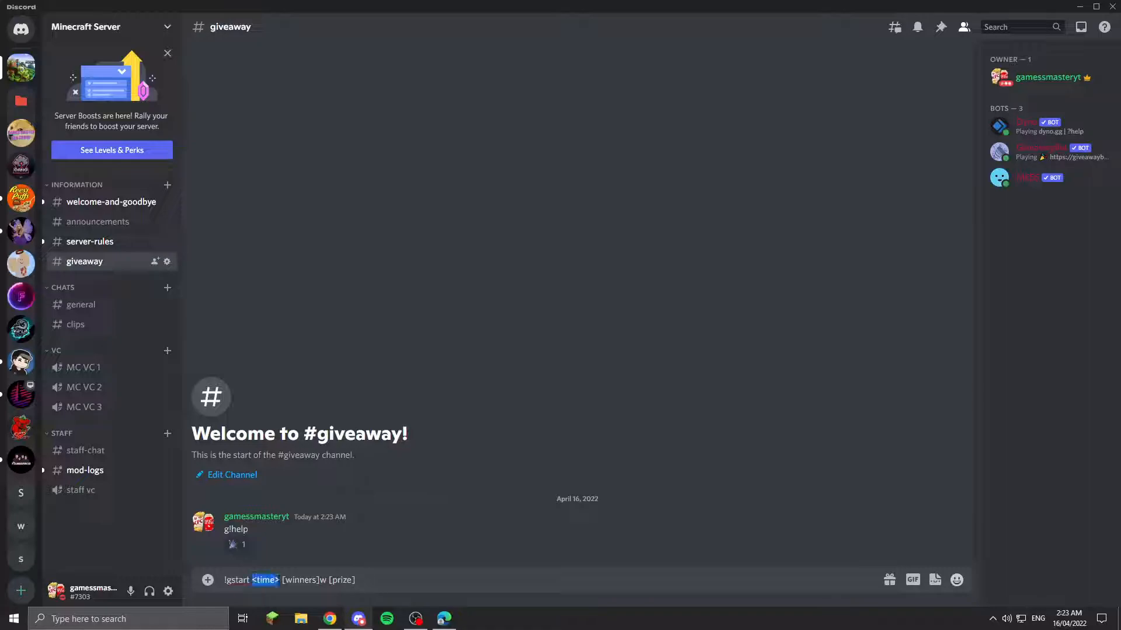
pyautogui.write('24h')
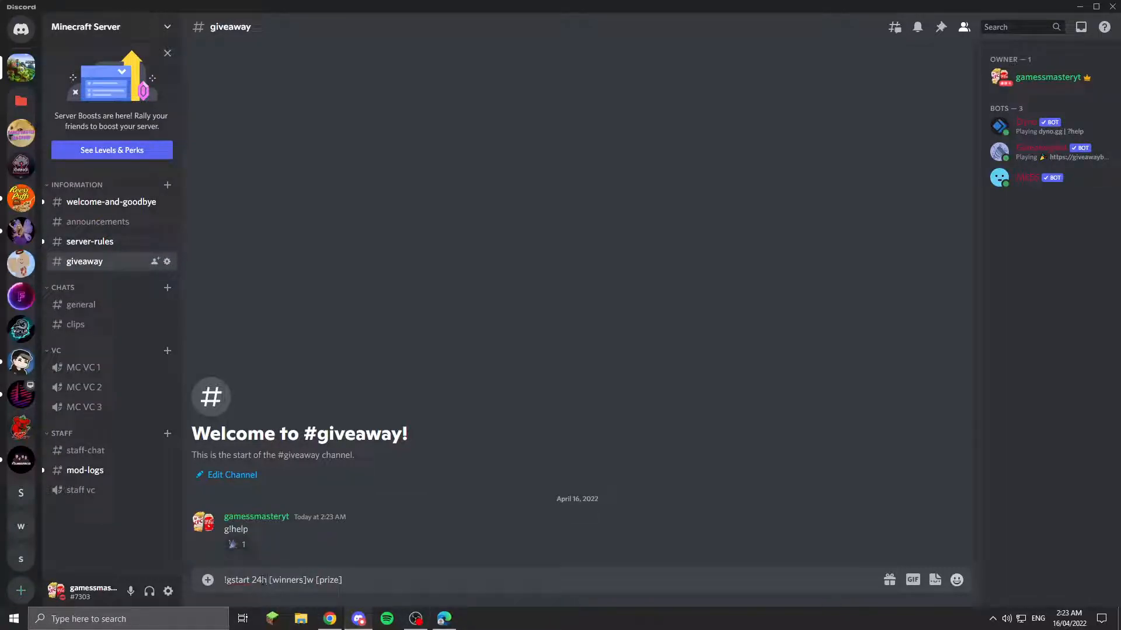
pyautogui.press('Delete')
pyautogui.write('f')
pyautogui.press('BackSpace')
pyautogui.write('d')
pyautogui.press('BackSpace')
pyautogui.write('h')
# Step: Set the giveaway command to 2 winners with the prize $53489598 and send it
pyautogui.moveTo(270, 580); pyautogui.dragTo(304, 580)
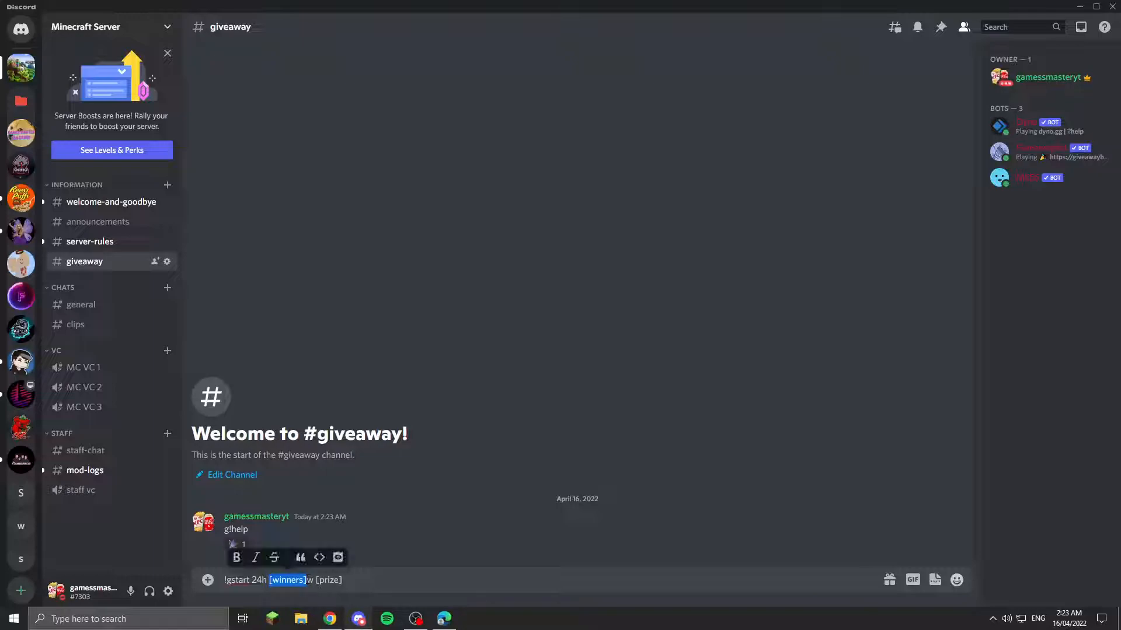
pyautogui.write('2')
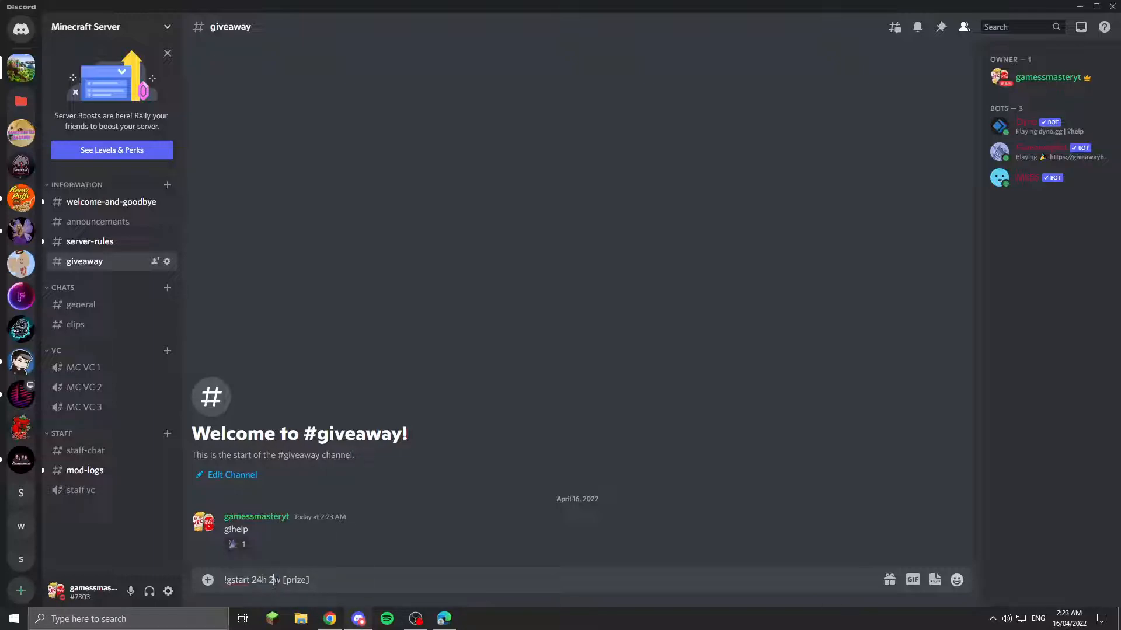
pyautogui.moveTo(310, 580); pyautogui.dragTo(287, 580)
pyautogui.write('$53489598')
pyautogui.press('Return')
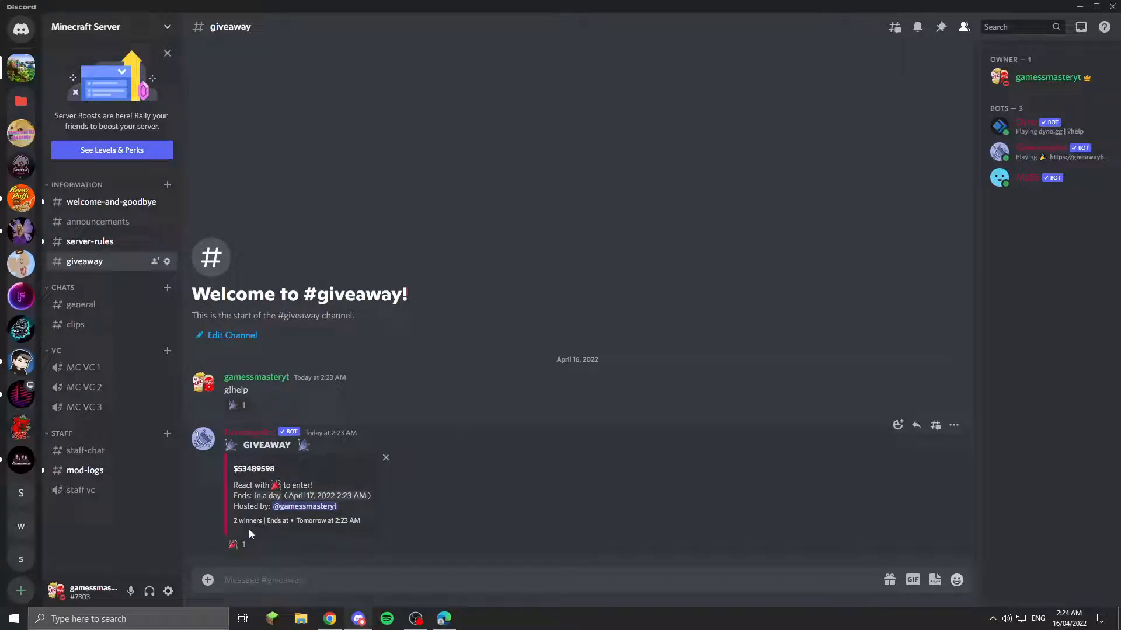
# Step: React to the giveaway post to enter it, highlight its prize, and switch to Discord in the Edge browser
pyautogui.click(239, 546)
pyautogui.moveTo(287, 469); pyautogui.dragTo(247, 470)
pyautogui.click(442, 510)
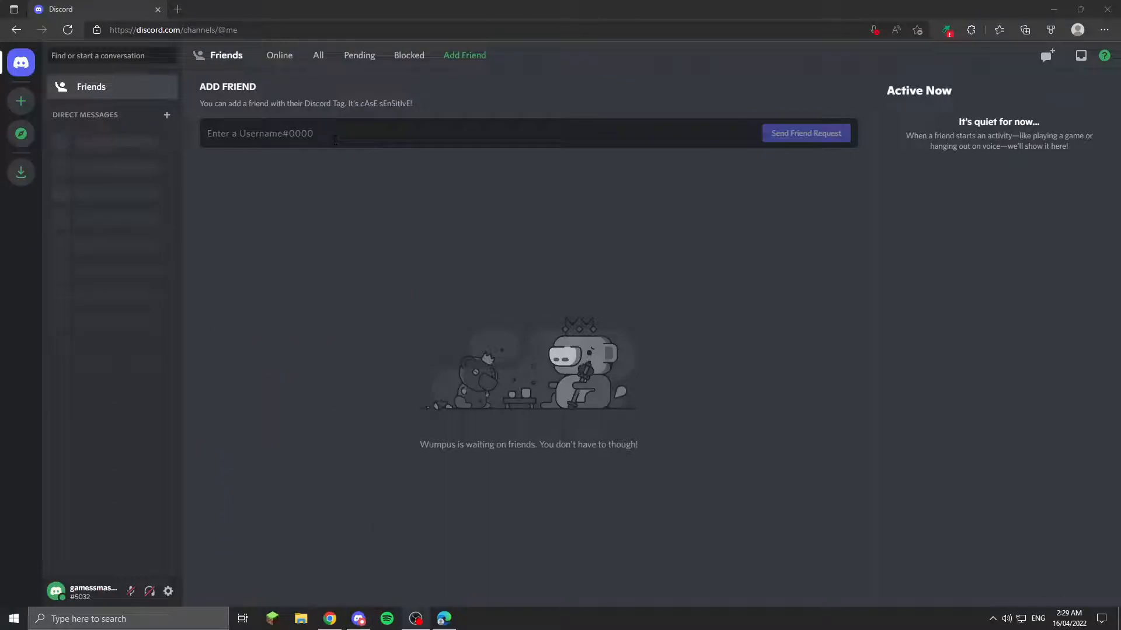
# Step: Join the Minecraft Server from the test account using the copied invite link
pyautogui.click(21, 101)
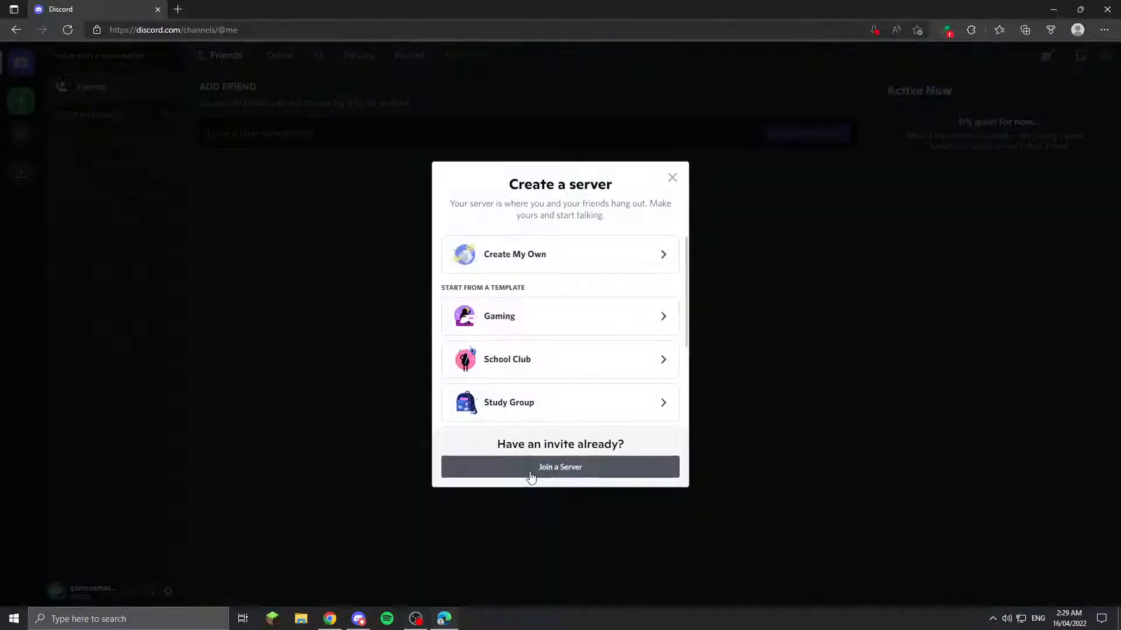
pyautogui.click(543, 466)
pyautogui.hotkey('ctrl', 'v')
pyautogui.click(670, 437)
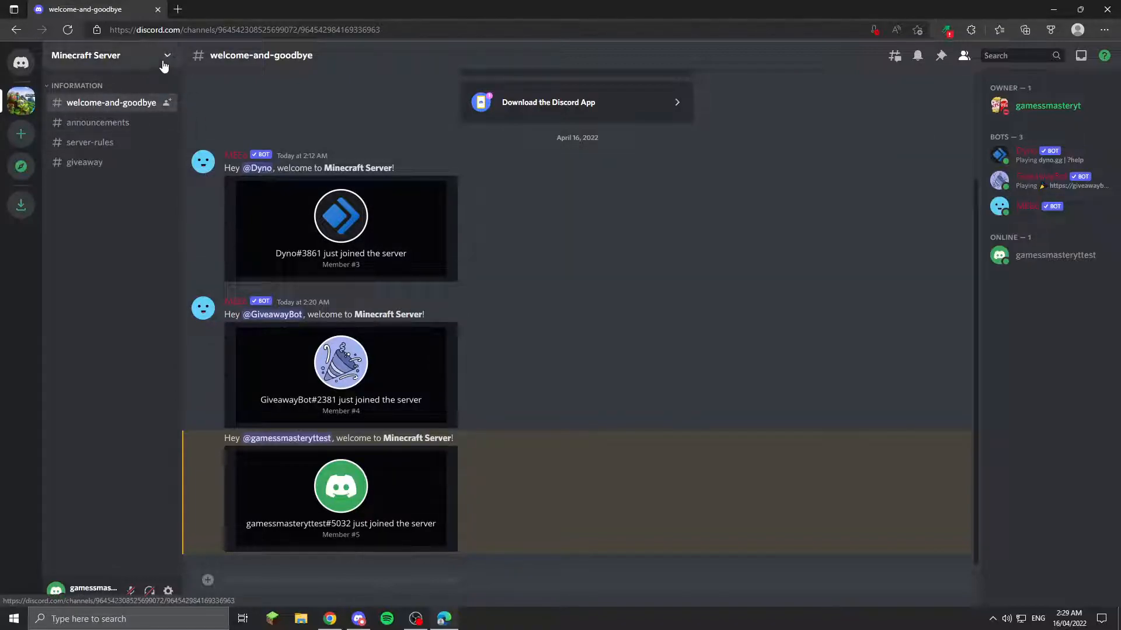
# Step: View the test account's enlarged welcome card and check the roles on its member profile
pyautogui.click(396, 506)
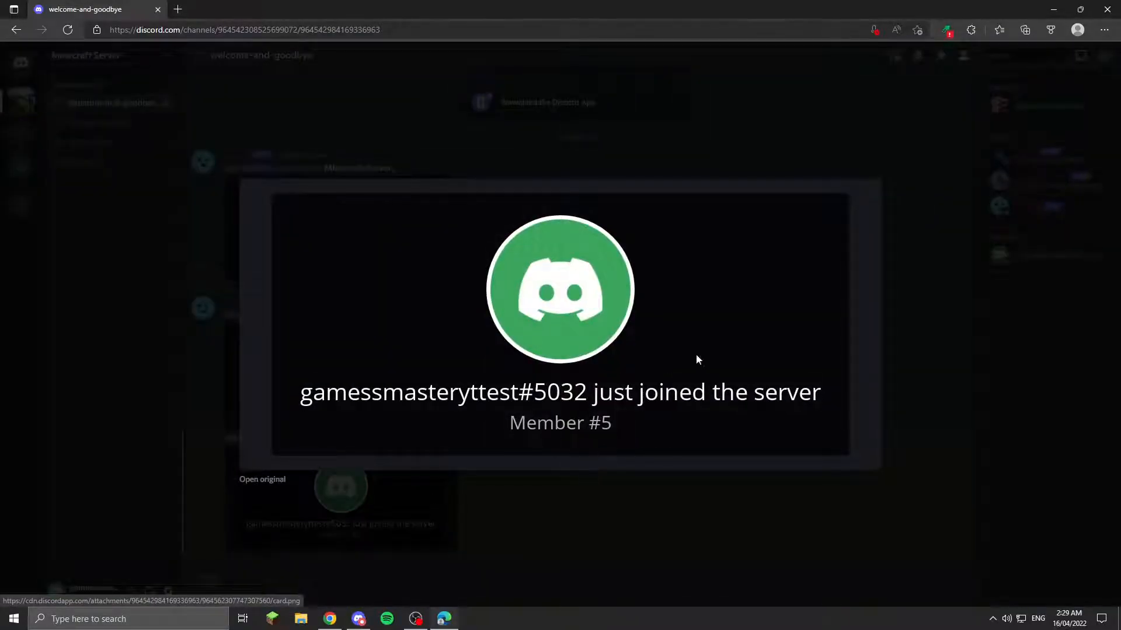
pyautogui.click(755, 494)
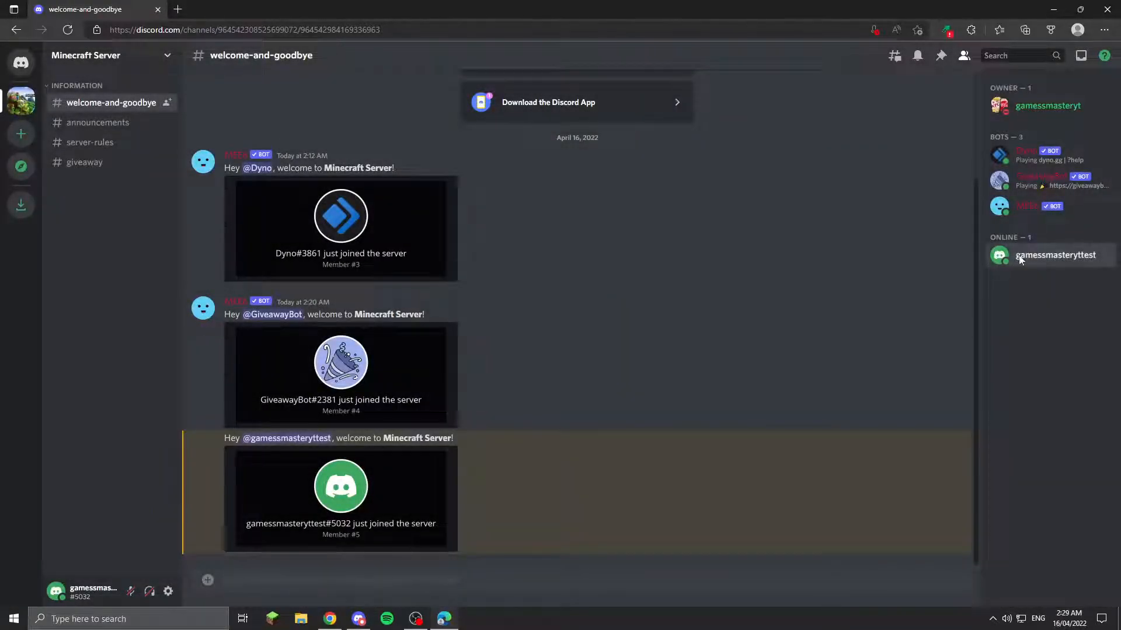
pyautogui.click(1045, 255)
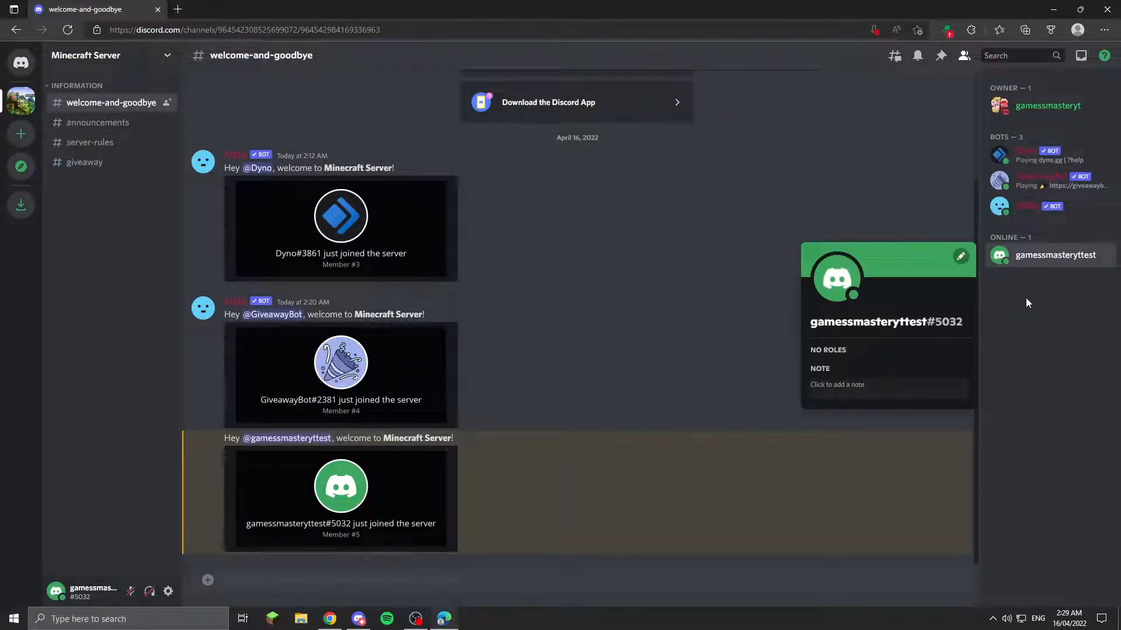
pyautogui.click(1019, 318)
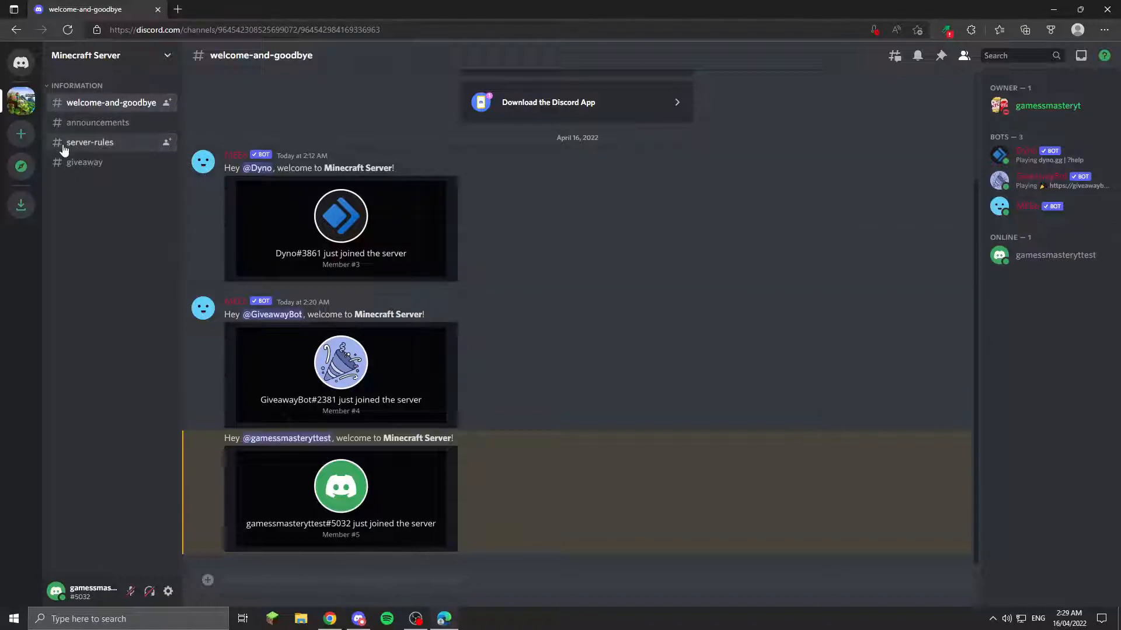
# Step: View the giveaway and announcements channels, and react to the server-rules message to get the role
pyautogui.click(85, 162)
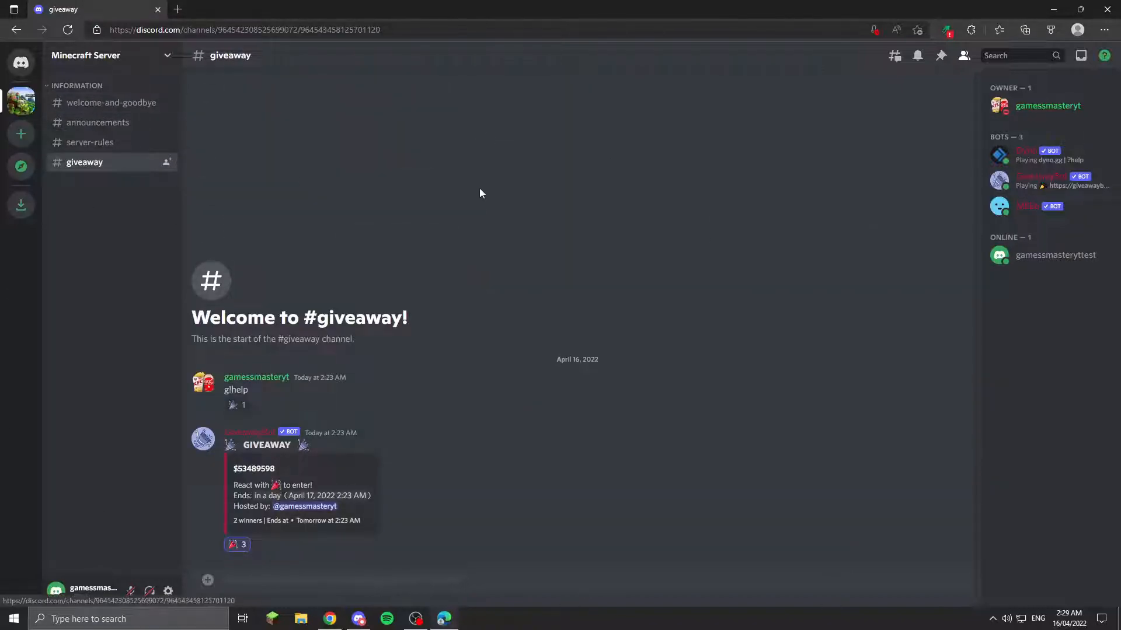
pyautogui.click(88, 123)
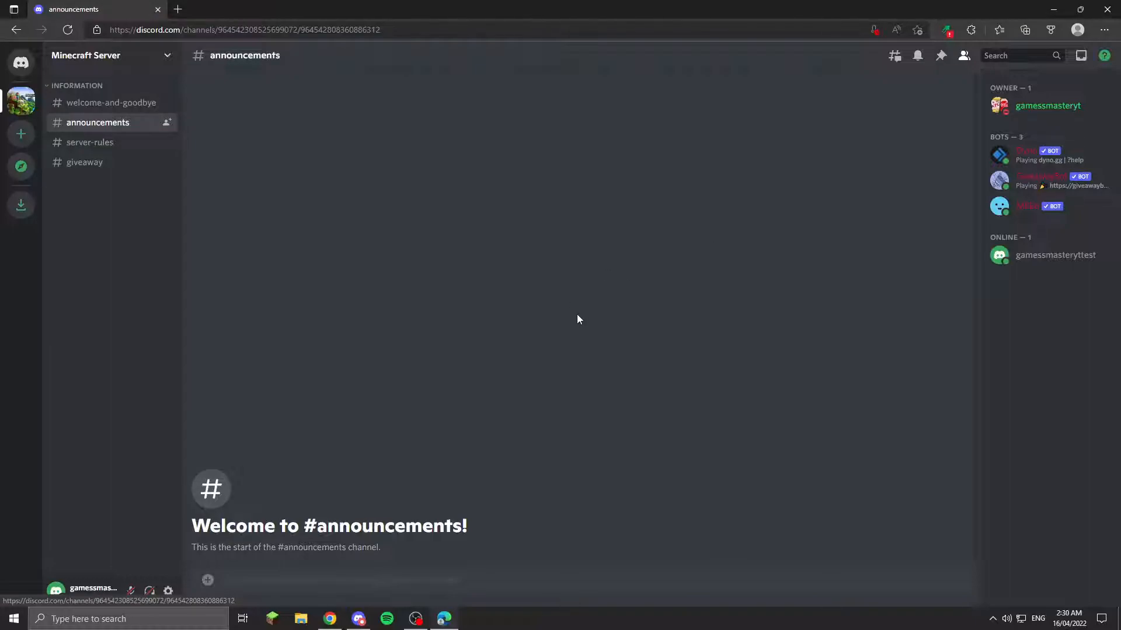
pyautogui.click(128, 151)
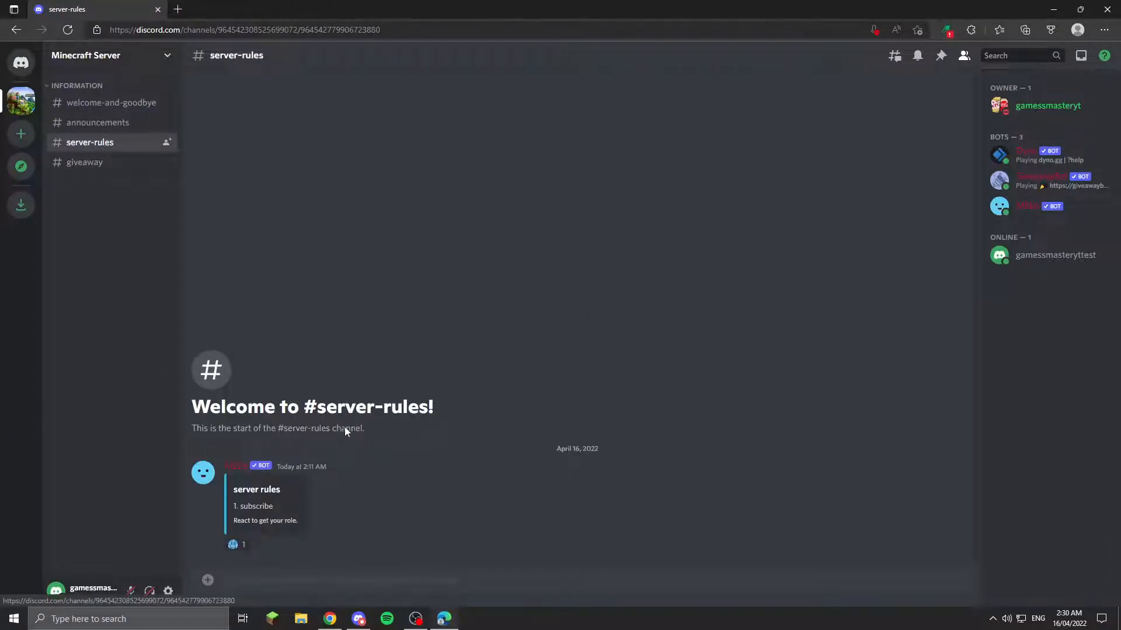
pyautogui.click(234, 545)
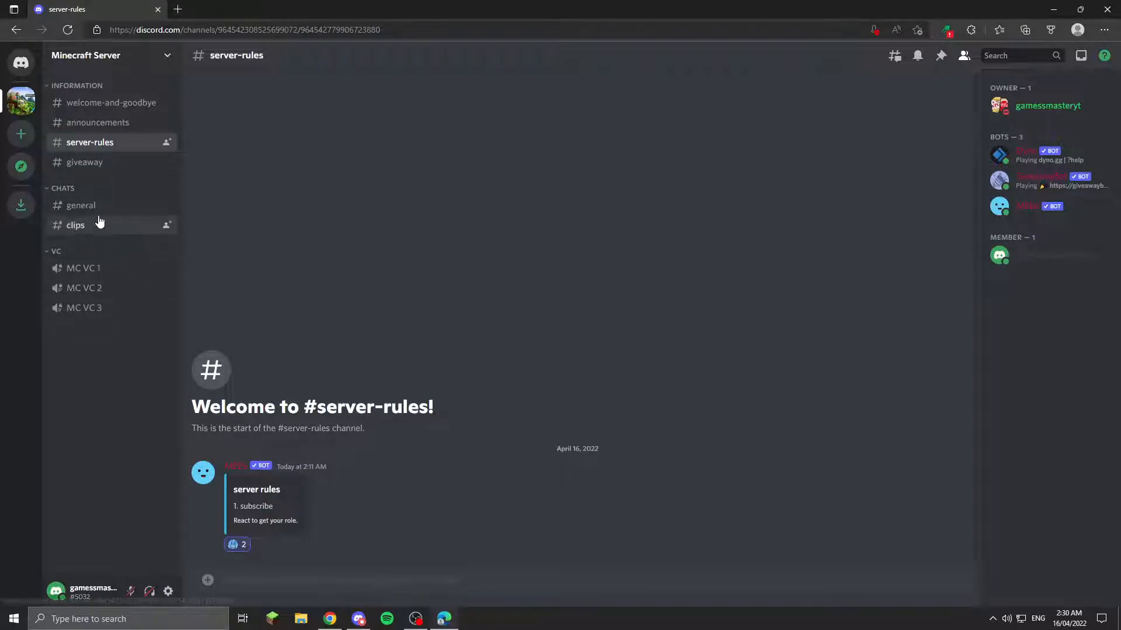
# Step: Check the giveaway, announcements and welcome-and-goodbye channels as the new member
pyautogui.click(104, 169)
pyautogui.click(102, 122)
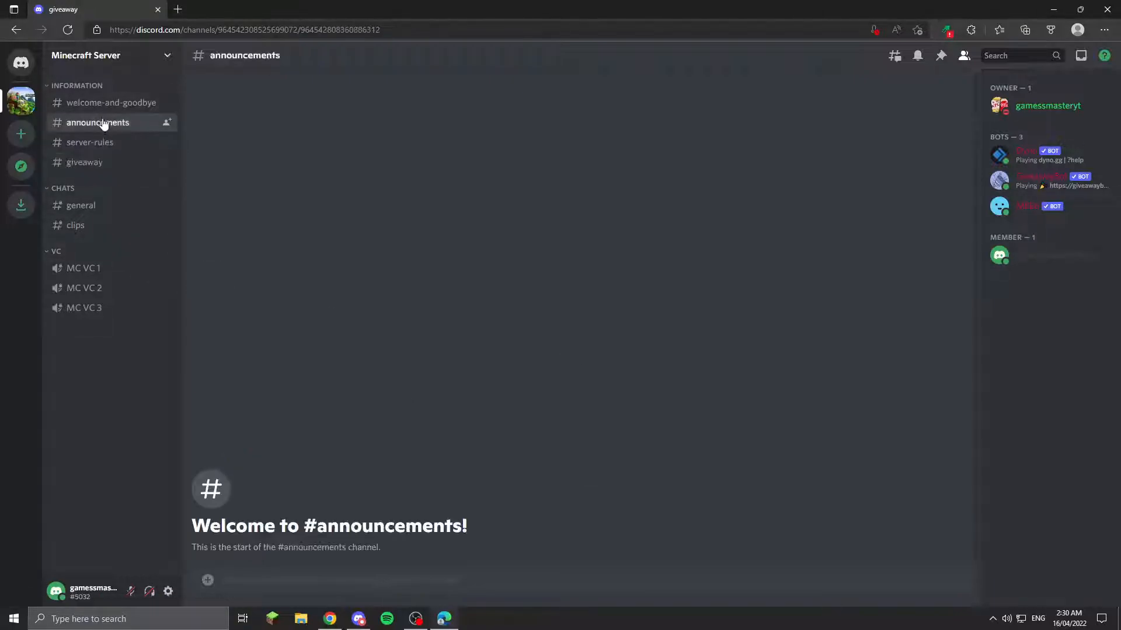
pyautogui.click(108, 103)
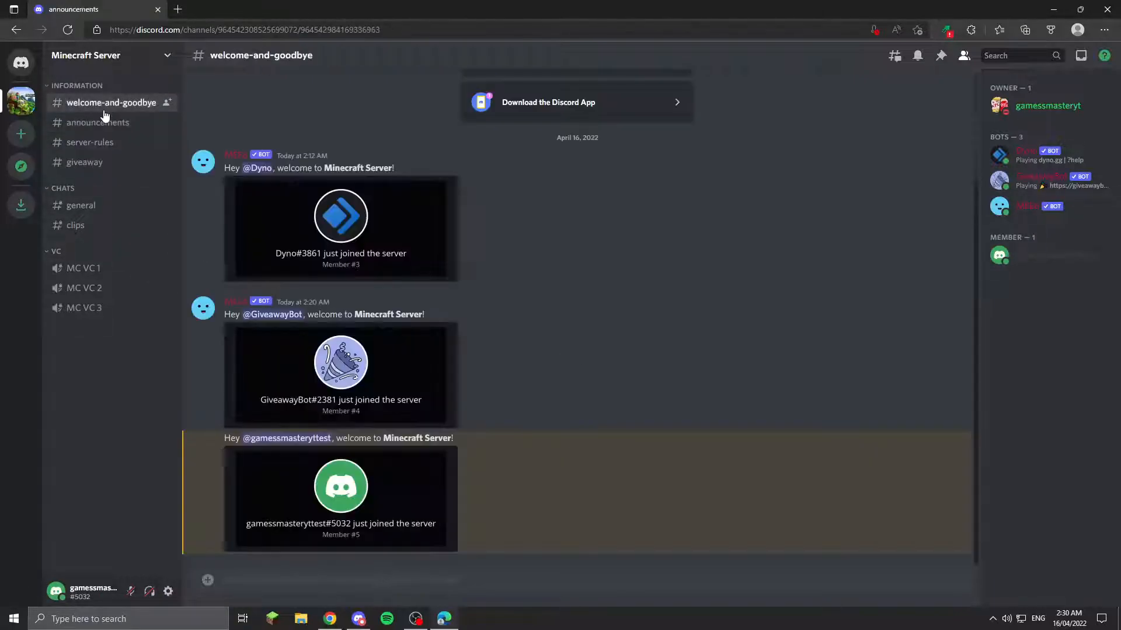
# Step: Send the test messages "dsjfdsjfs" in the general channel and "fhshlink" in the clips channel
pyautogui.click(111, 204)
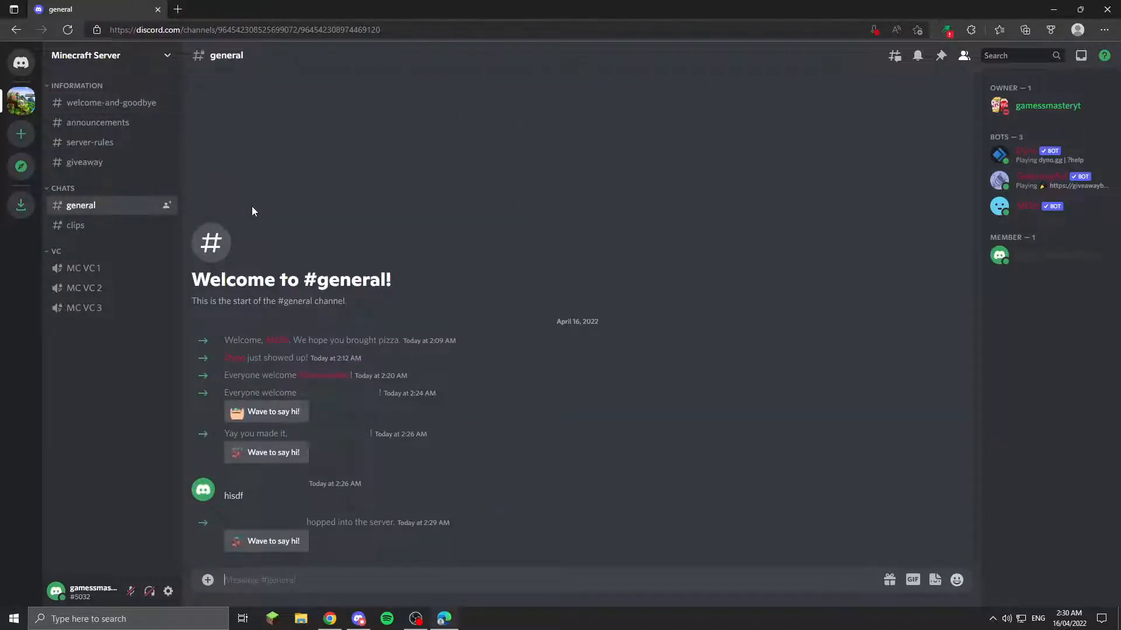
pyautogui.write('dsjfdsjfs')
pyautogui.press('Return')
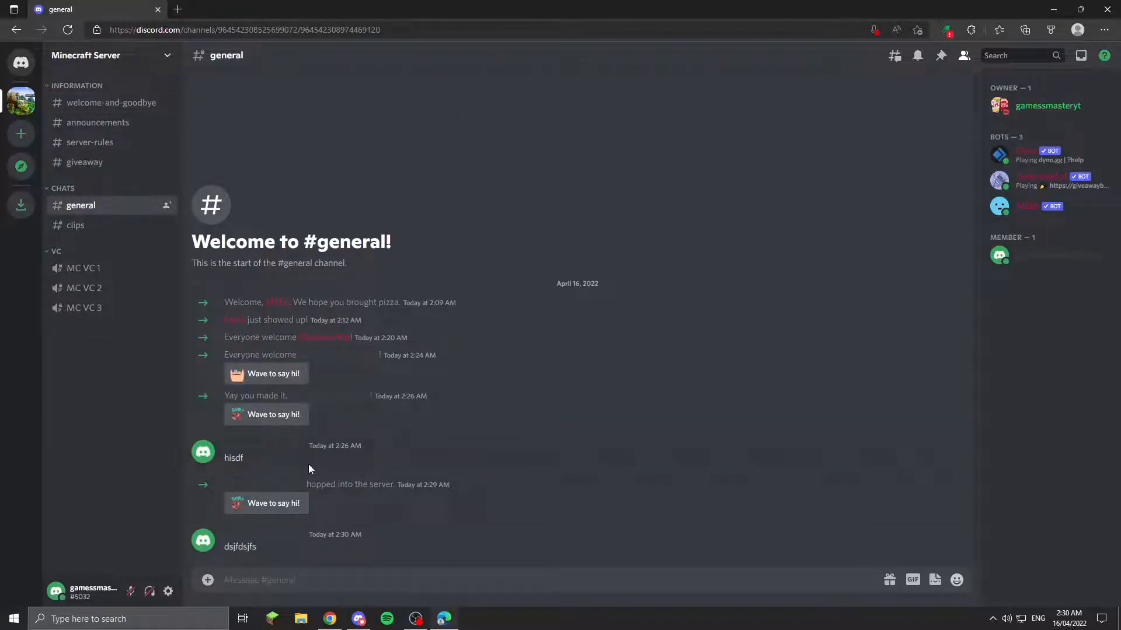
pyautogui.click(90, 225)
pyautogui.write('f')
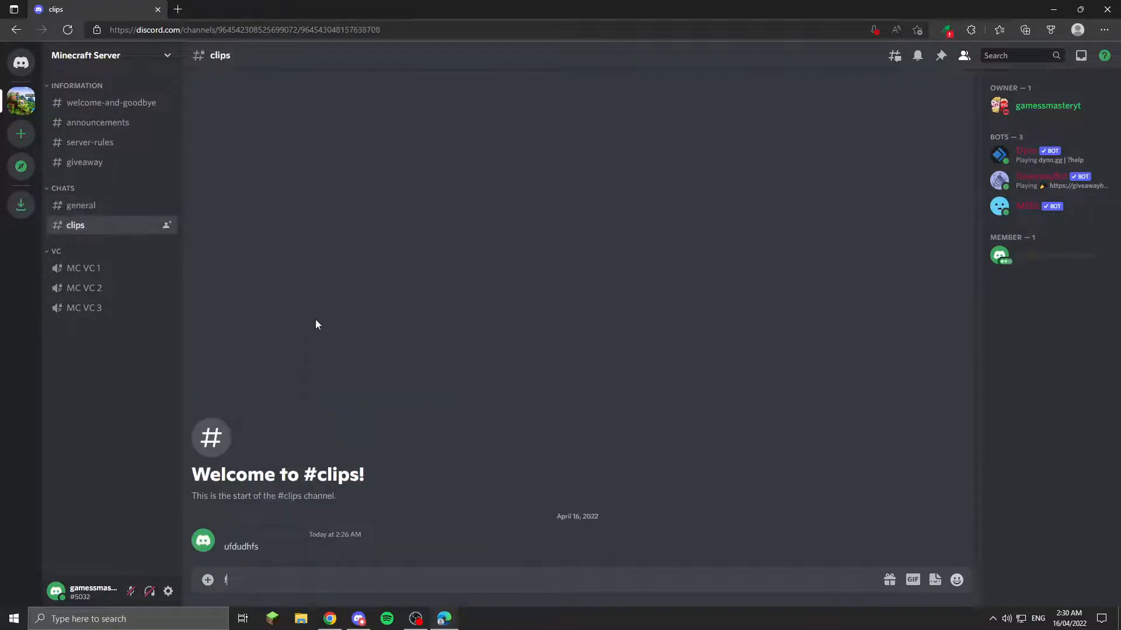
pyautogui.write('hshlink')
pyautogui.press('Return')
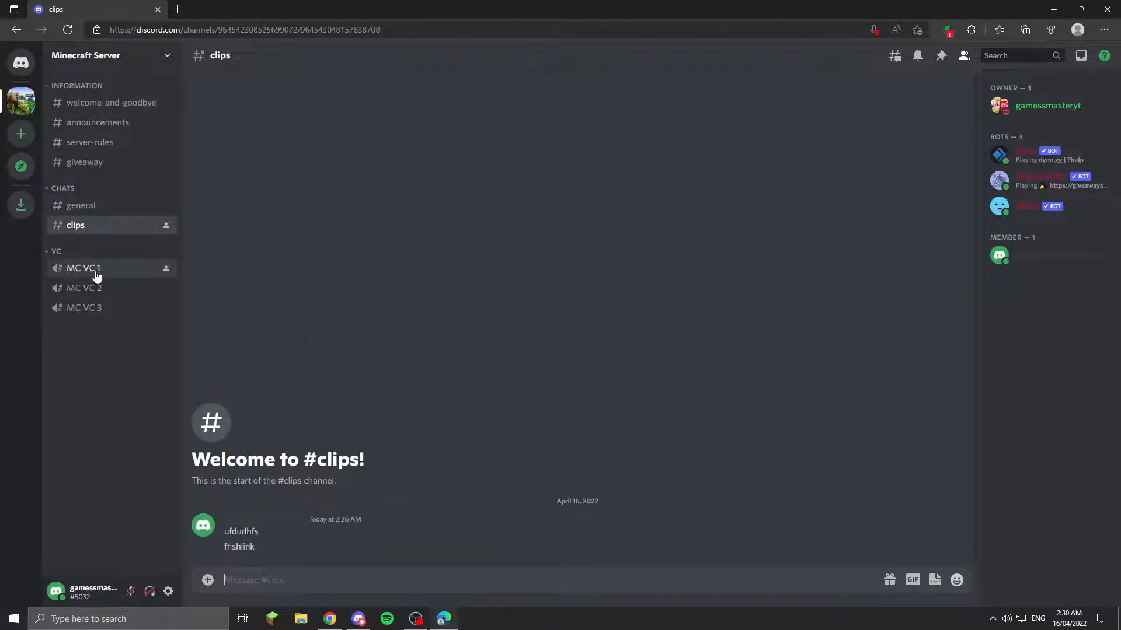
# Step: Test joining the voice channels MC VC 1, MC VC 3 and MC VC 2, dismissing any microphone notice
pyautogui.click(97, 275)
pyautogui.click(113, 326)
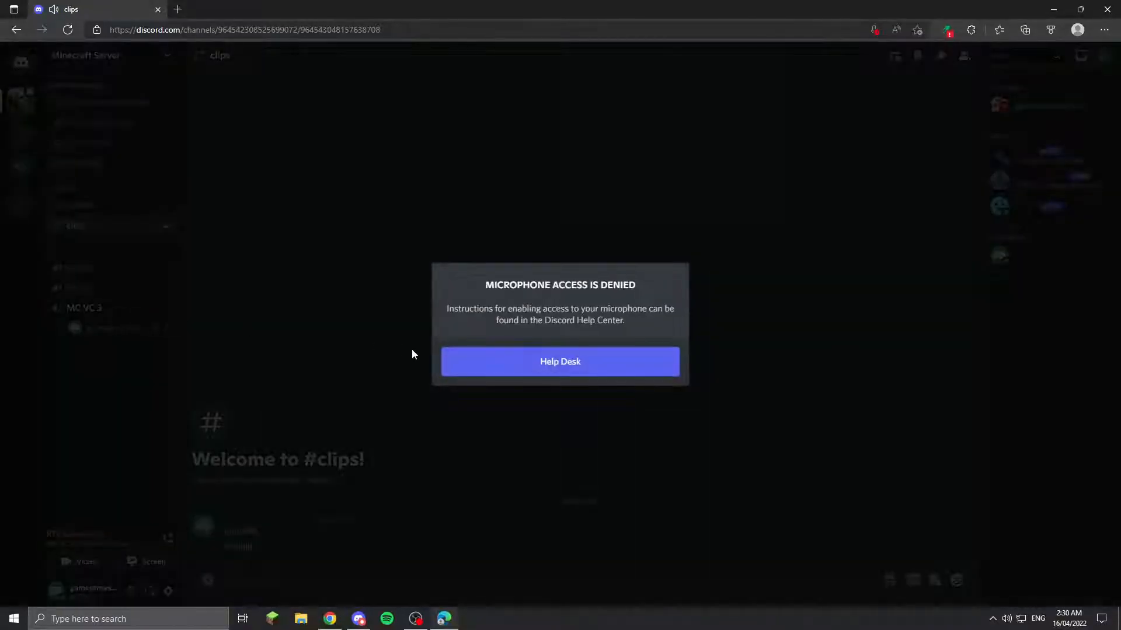
pyautogui.click(412, 349)
pyautogui.click(306, 361)
pyautogui.click(88, 288)
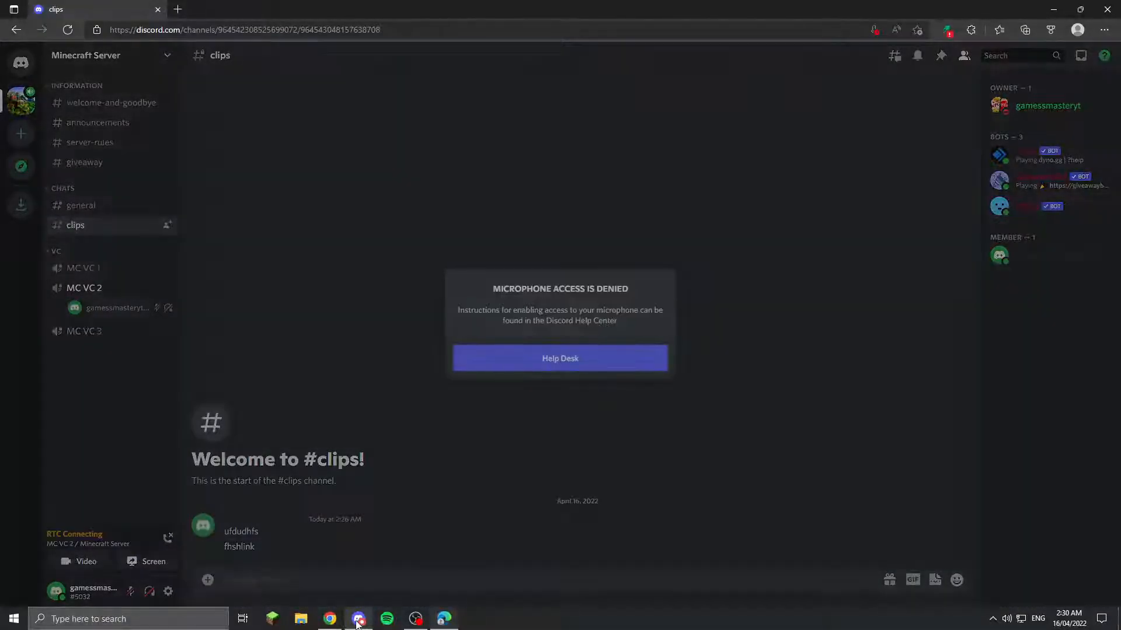
# Step: Switch to the owner's Discord desktop app and assign the Staff role to the test account
pyautogui.click(358, 620)
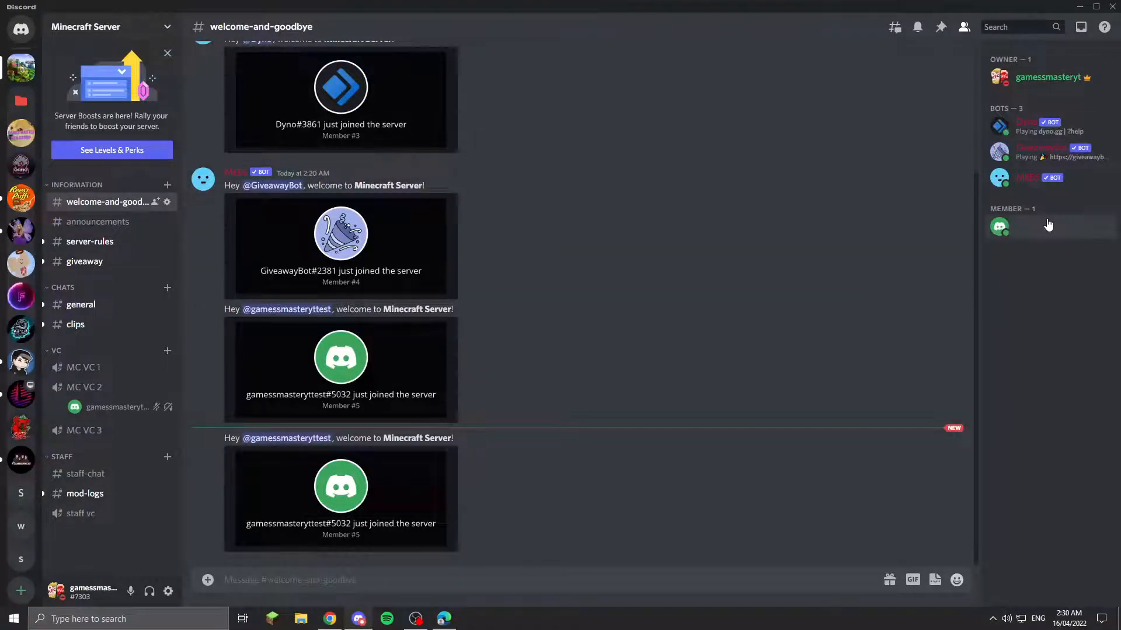
pyautogui.click(1012, 225)
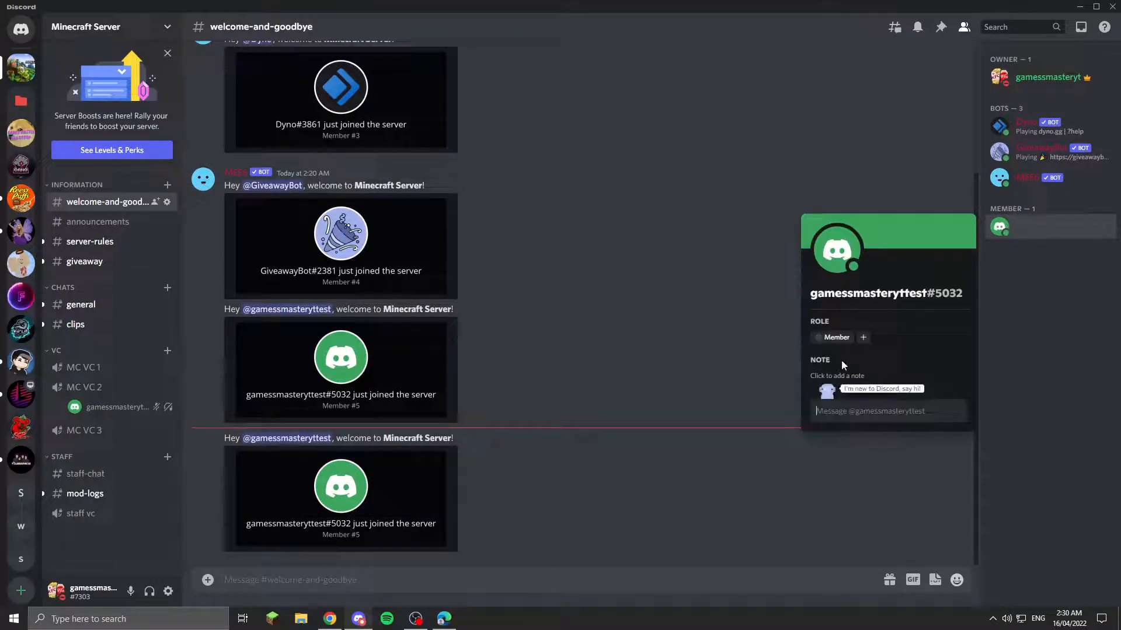
pyautogui.click(863, 338)
pyautogui.click(846, 442)
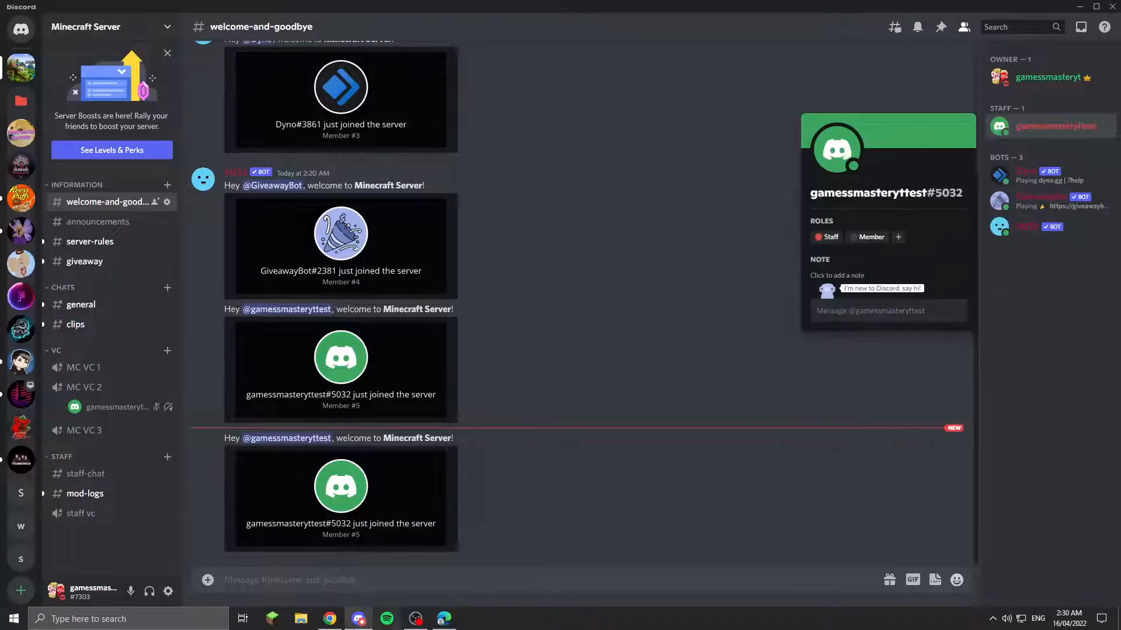
# Step: Switch back to Discord in the Edge browser and send the test message "fgfj" in the staff-chat channel
pyautogui.click(444, 619)
pyautogui.click(504, 536)
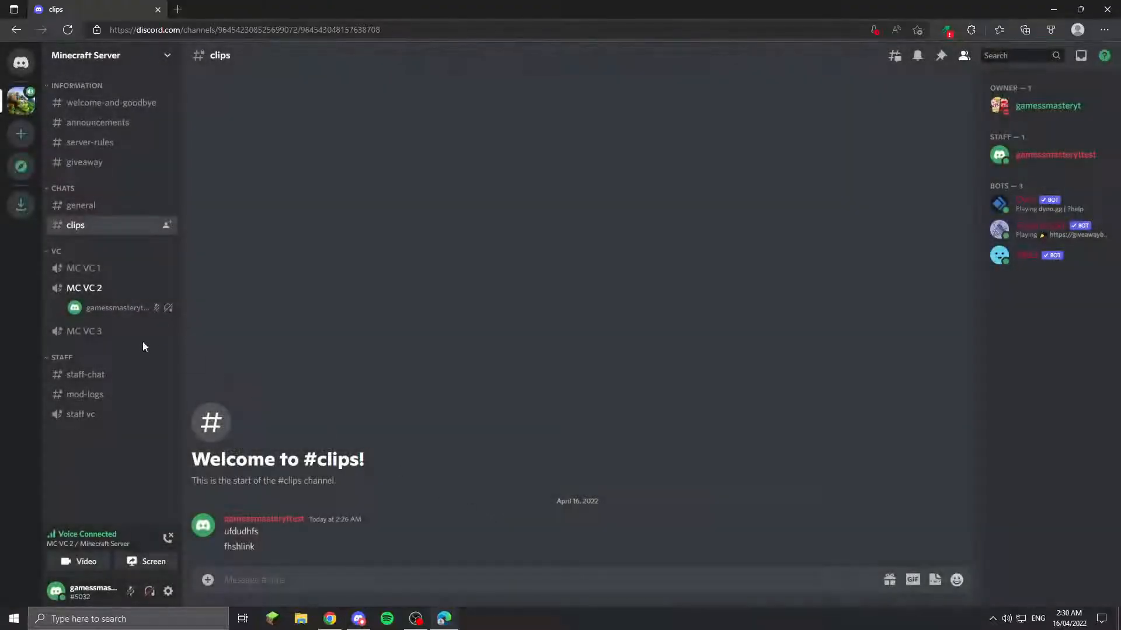
pyautogui.click(122, 378)
pyautogui.write('hi')
pyautogui.press('Return')
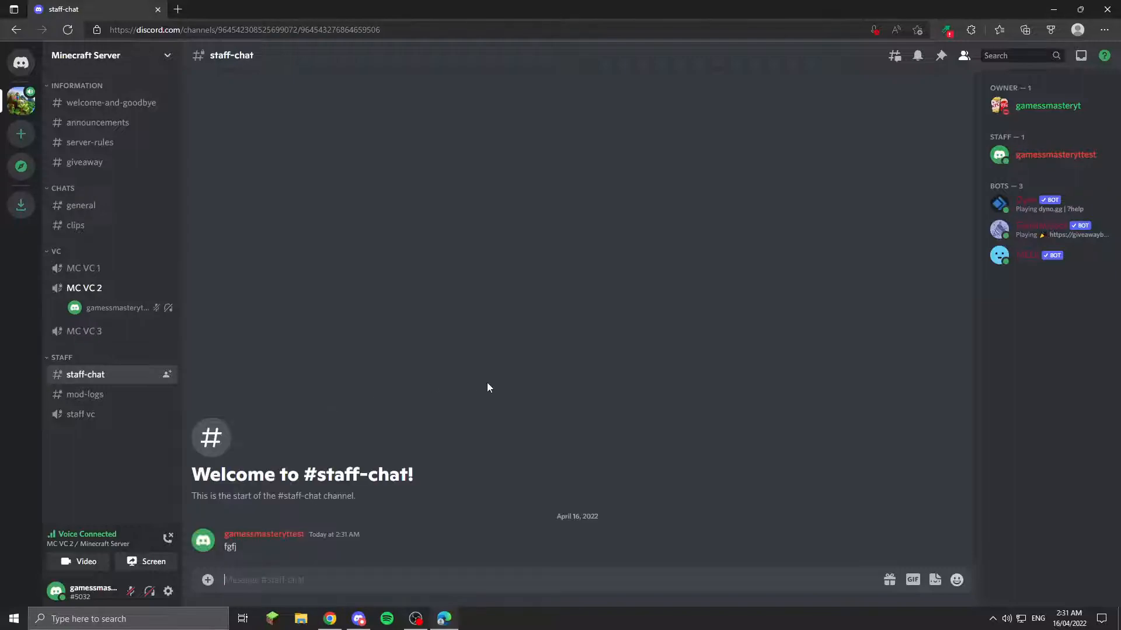
# Step: View the mod-logs channel and join the staff vc voice channel, dismissing the microphone notice
pyautogui.click(112, 402)
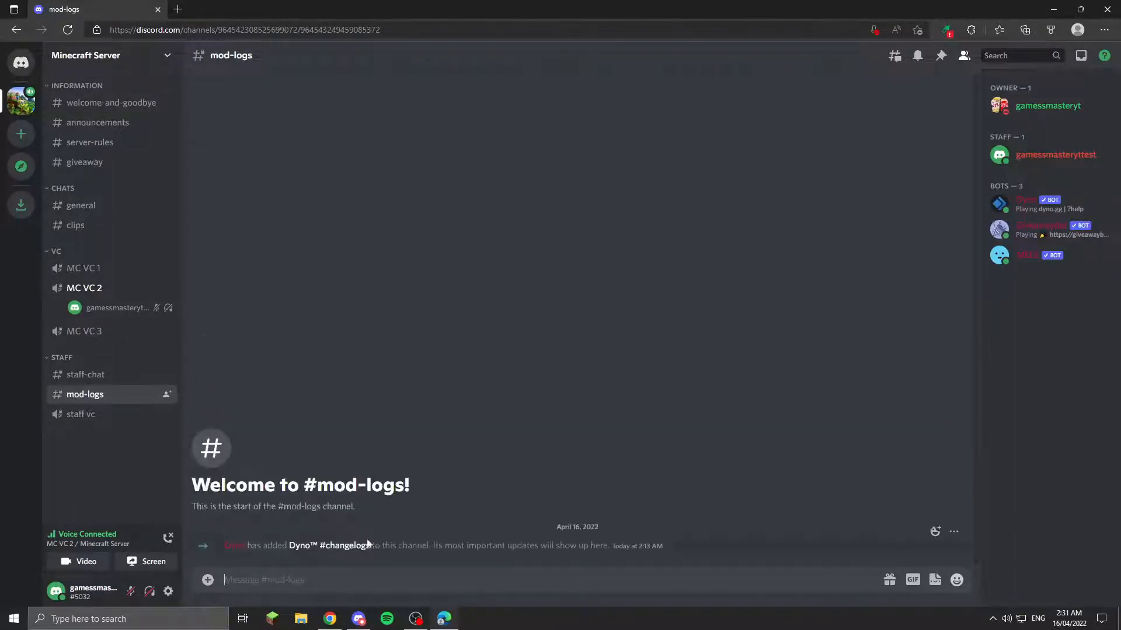
pyautogui.click(120, 415)
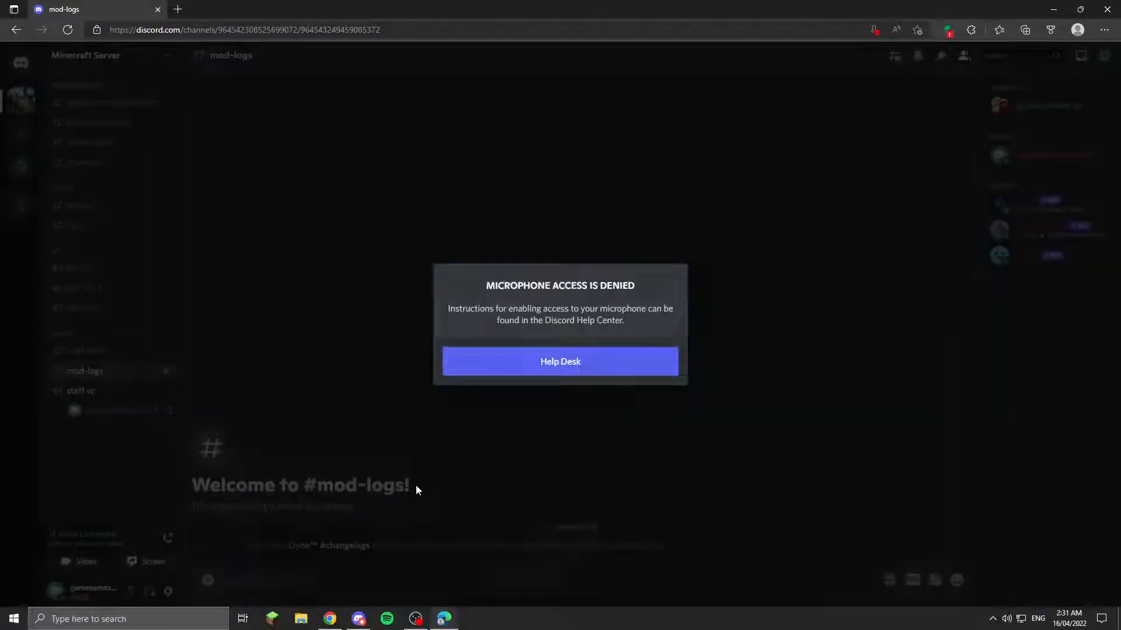
pyautogui.click(415, 485)
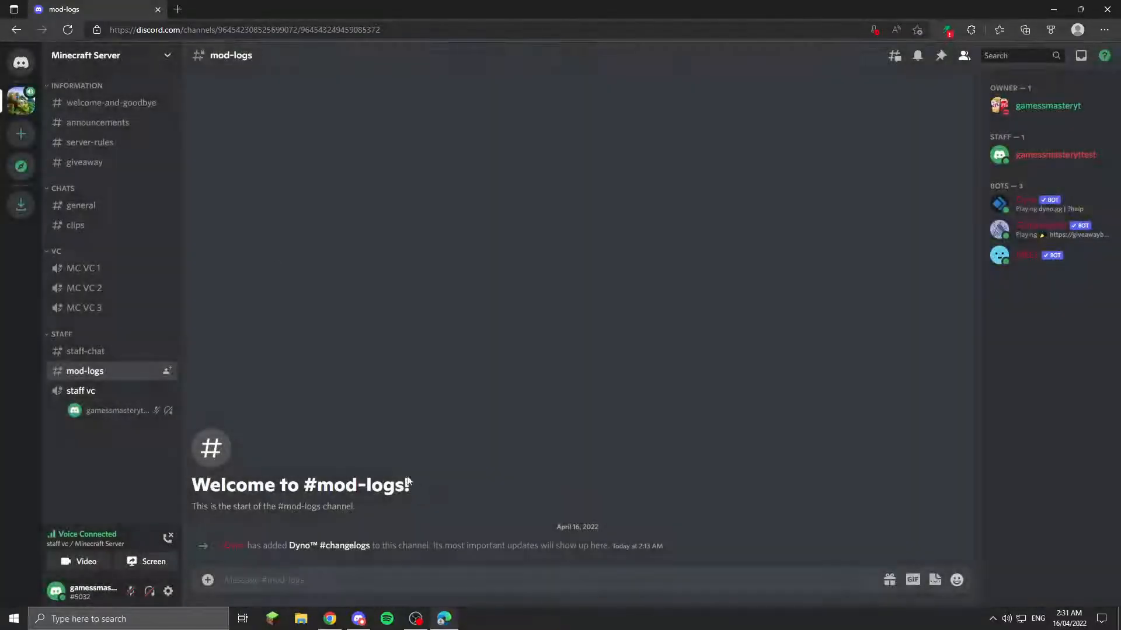
# Step: Review the audit log in the server settings from the staff account, and close the settings
pyautogui.click(86, 56)
pyautogui.click(111, 133)
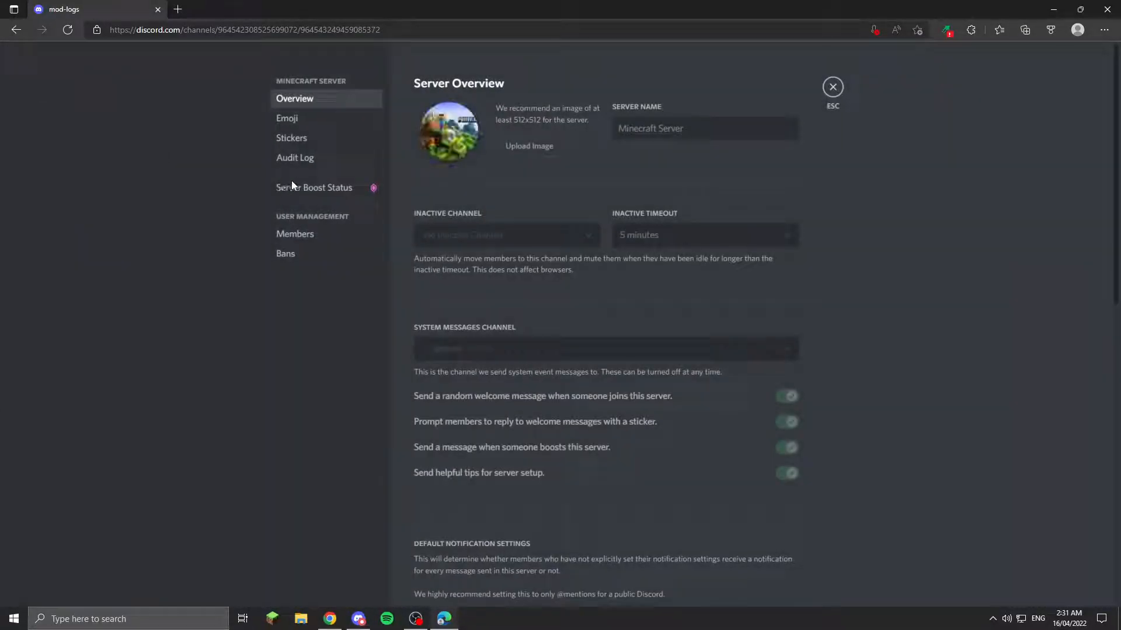
pyautogui.click(295, 157)
pyautogui.scroll(-15, 661, 193)
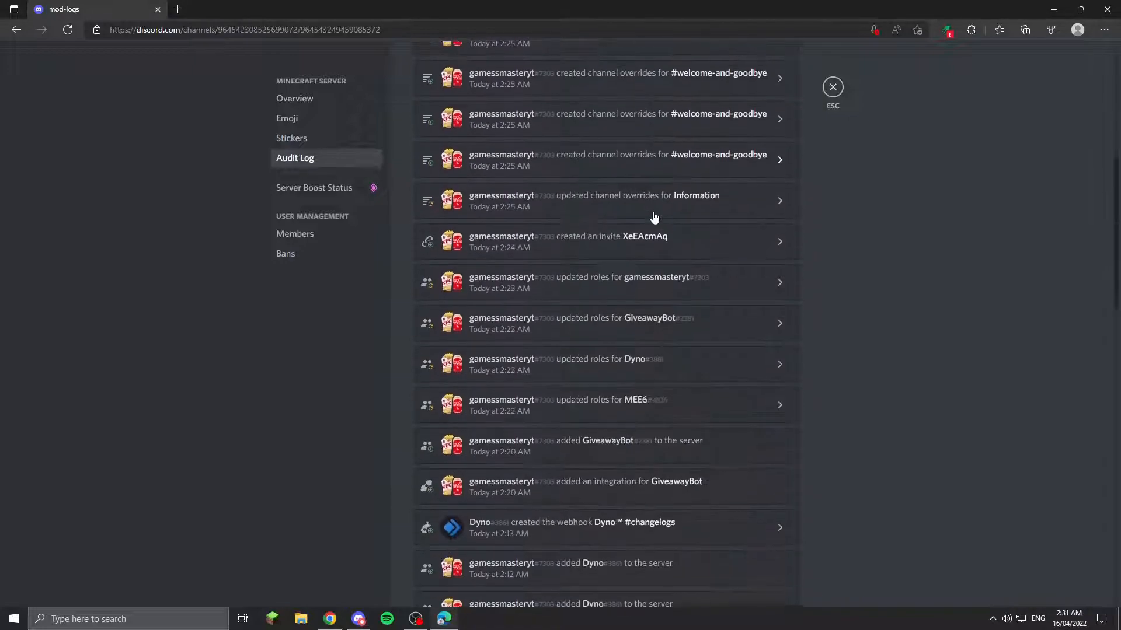
pyautogui.scroll(-10, 645, 227)
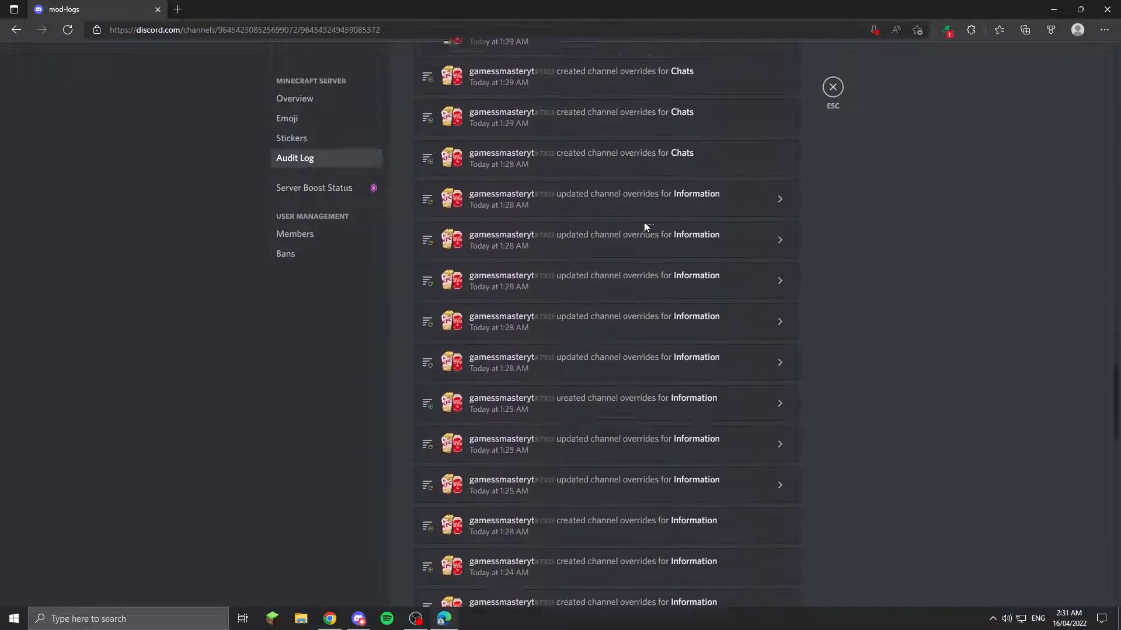
pyautogui.click(832, 88)
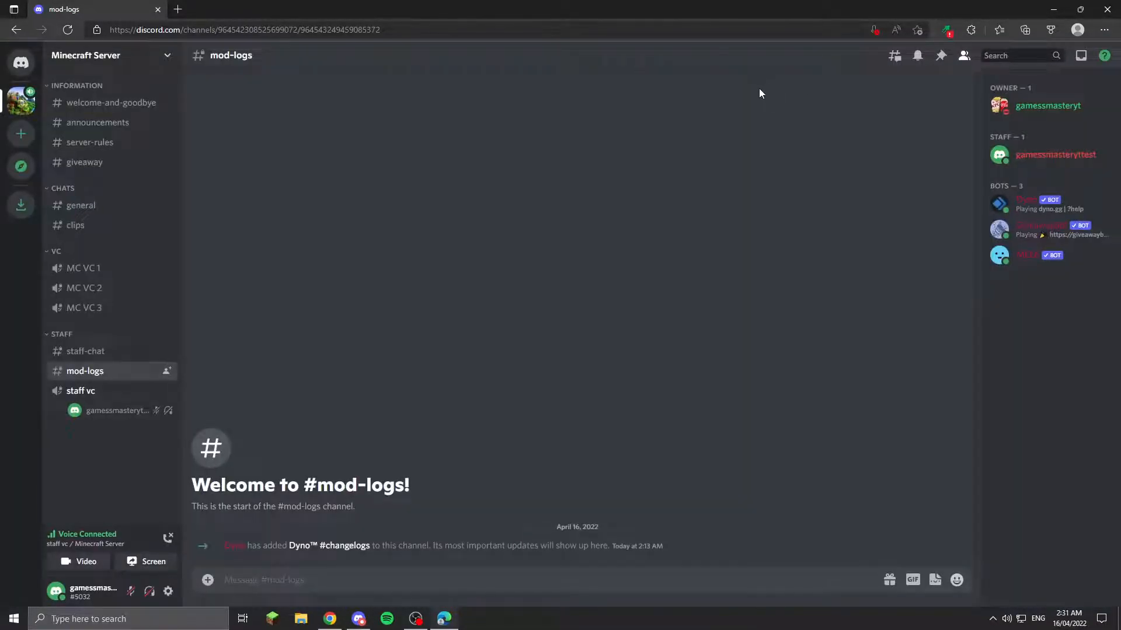